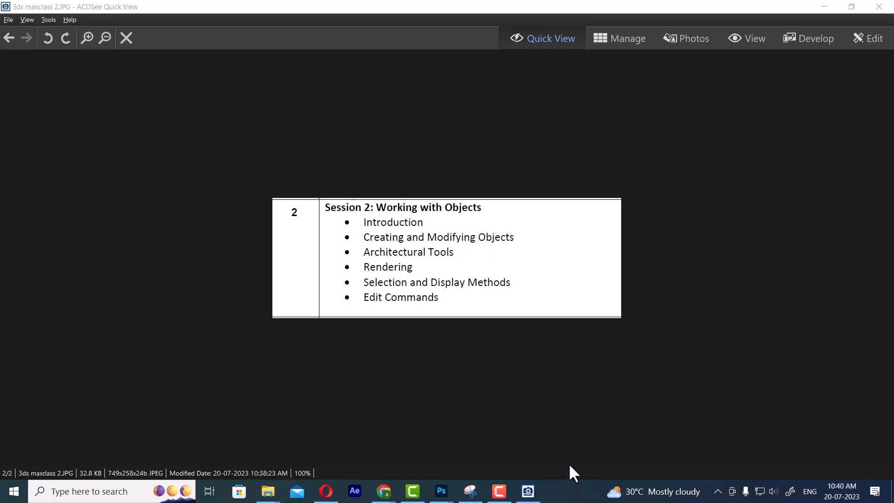
Launch 3ds Max and keep the session outline image maximized while it loads
key("super")
type("3")
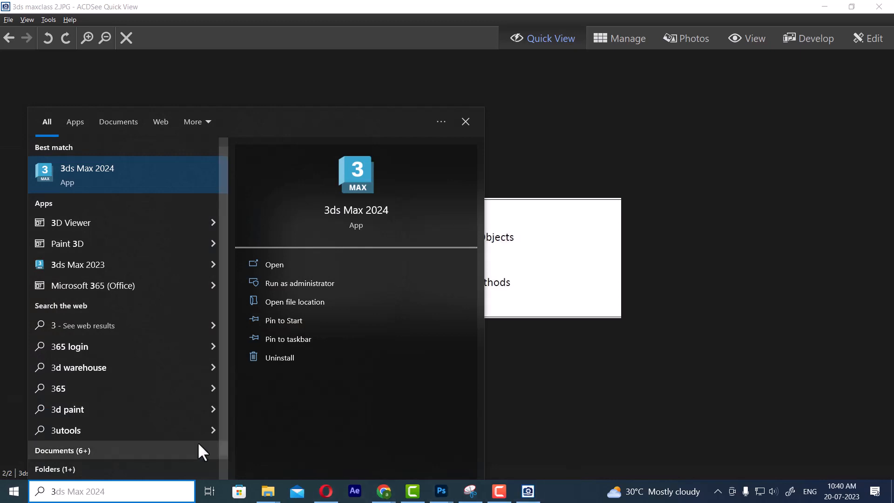
key("Return")
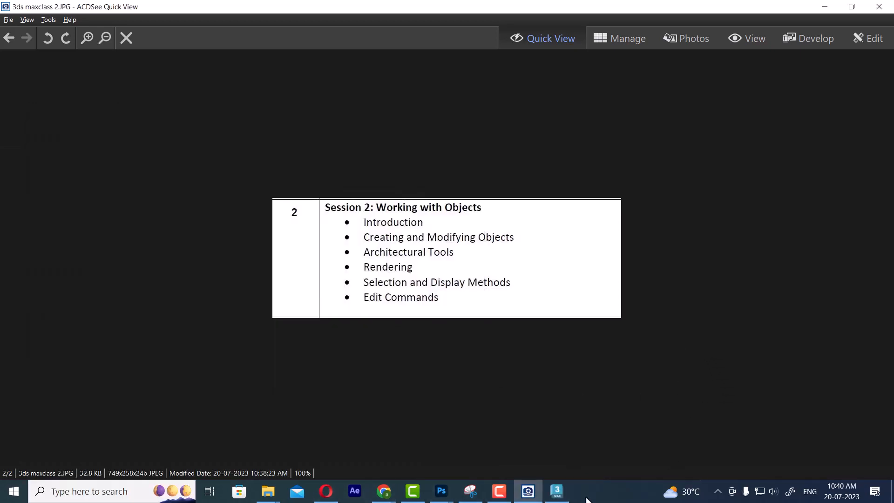
left_click_drag(647, 6, 404, 15)
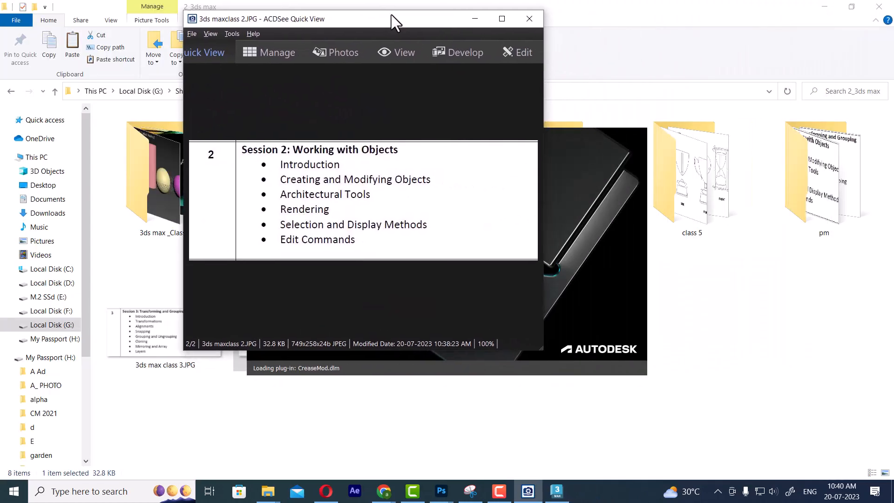
left_click(501, 18)
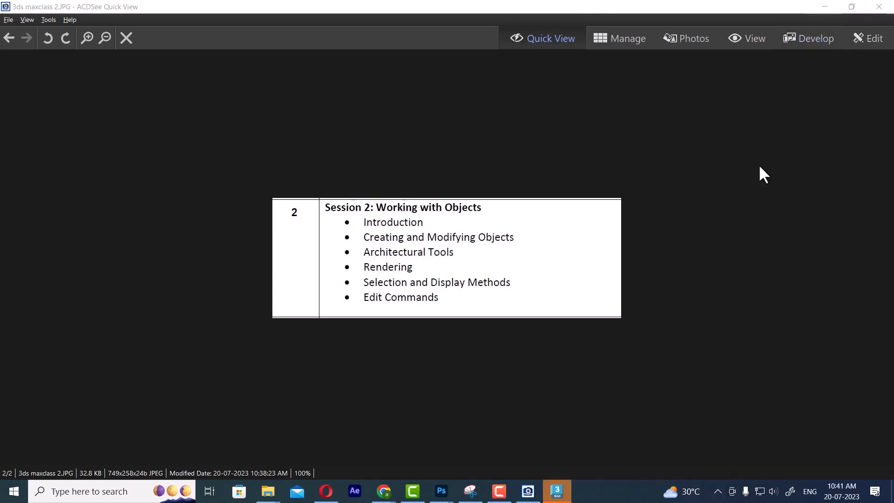
Shrink the session outline image window and place it over a corner of the 3ds Max workspace
left_click(851, 7)
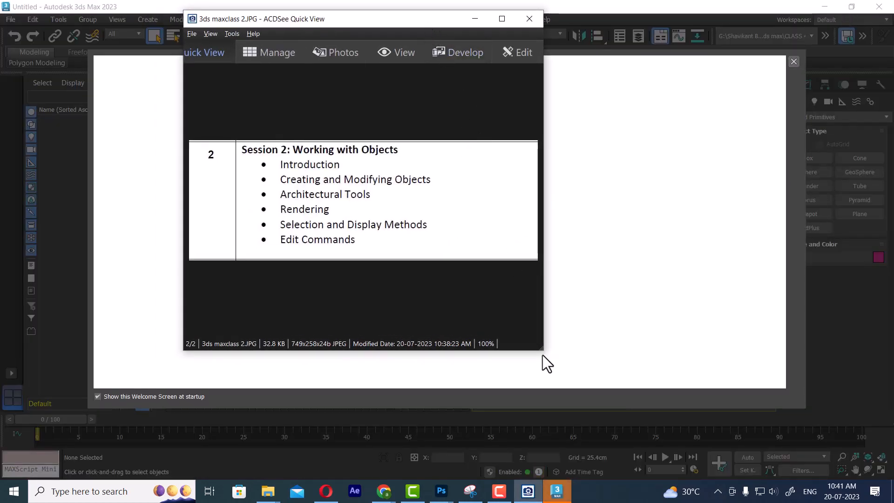
left_click_drag(542, 349, 439, 166)
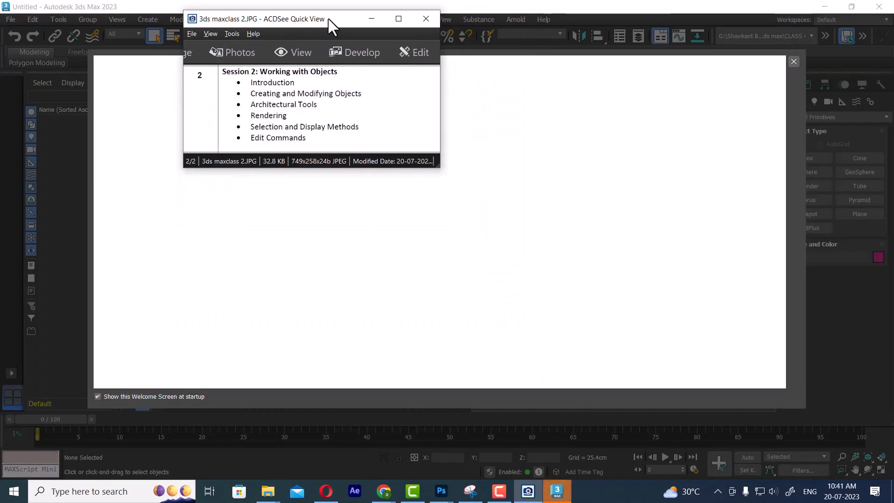
left_click_drag(331, 20, 195, 50)
Dismiss the 3ds Max Welcome Screen and the Security Messages window
left_click(793, 62)
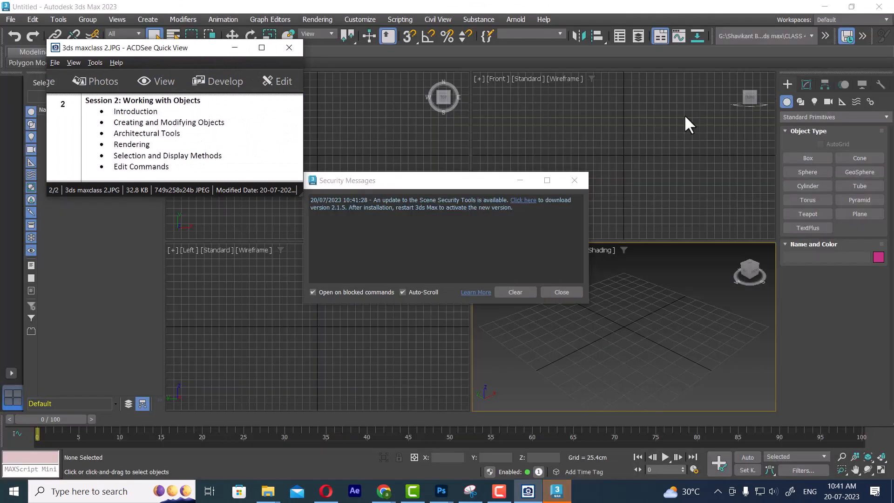
left_click(567, 289)
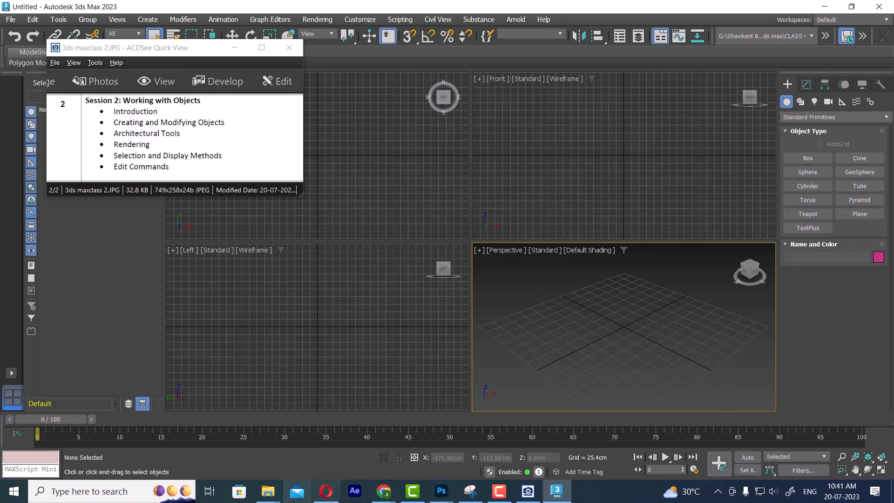
left_click(819, 117)
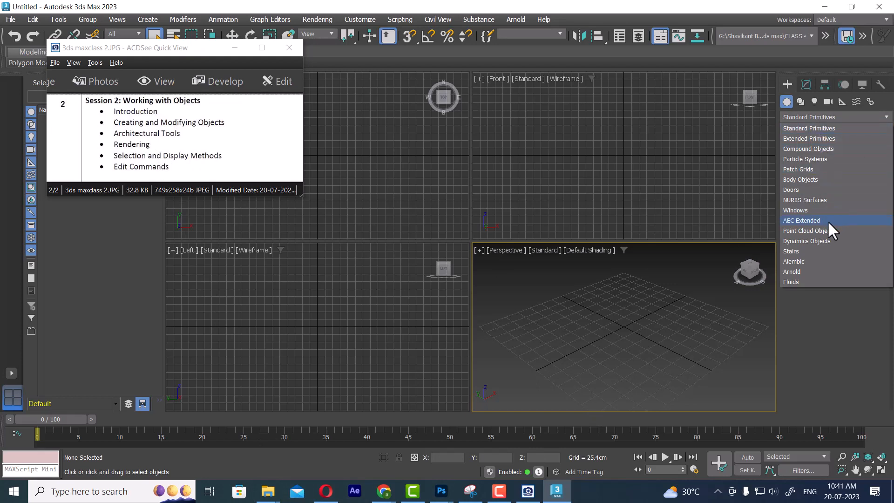
left_click(787, 129)
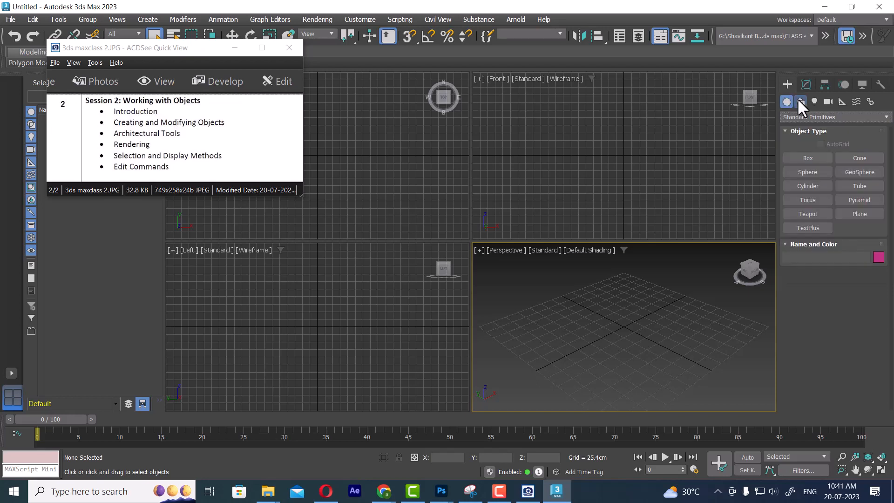
left_click(799, 99)
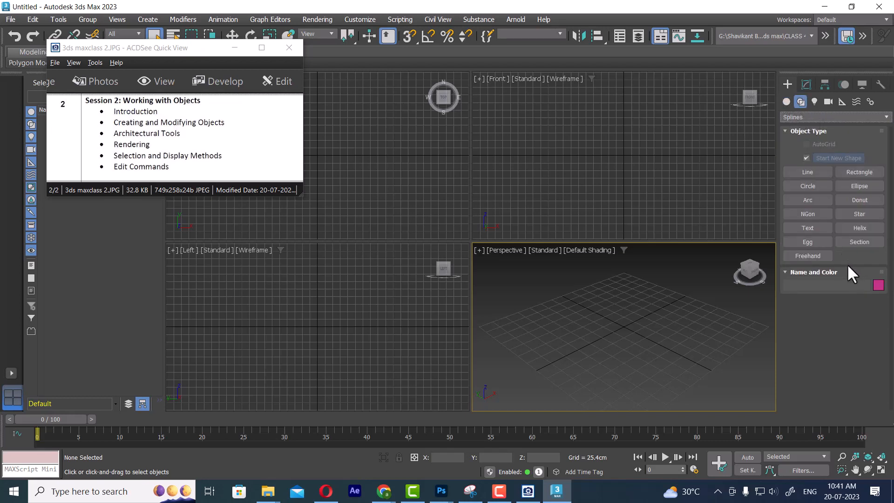
left_click(786, 101)
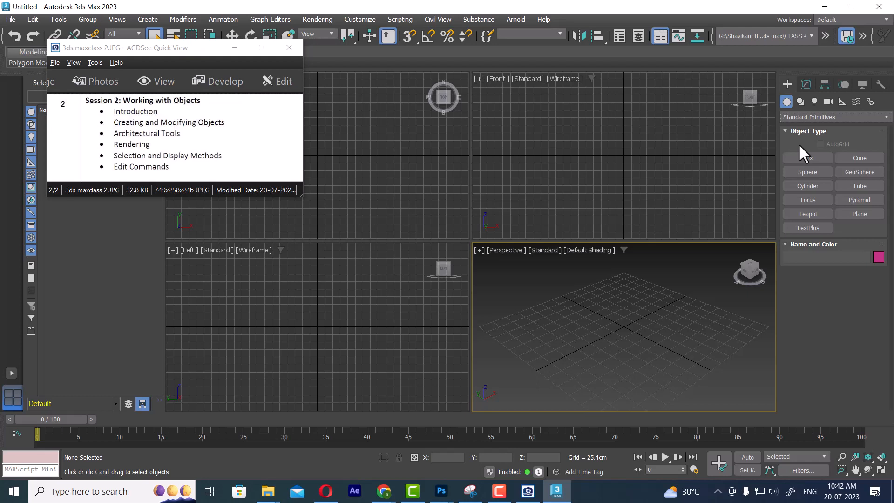
Draw a circle of about 142 cm radius and beside it a rectangle about 127 by 134 cm in the Perspective view
left_click(800, 102)
left_click(807, 185)
left_click_drag(669, 326, 763, 278)
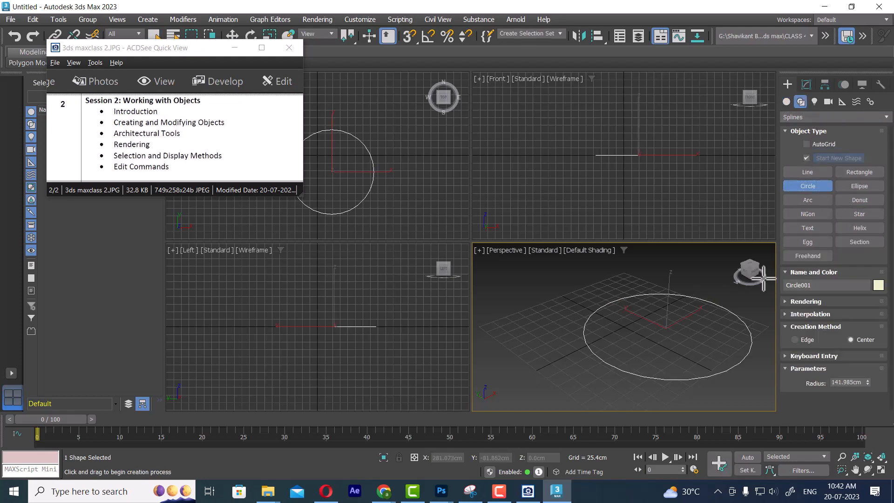
left_click(859, 172)
left_click_drag(536, 325, 536, 377)
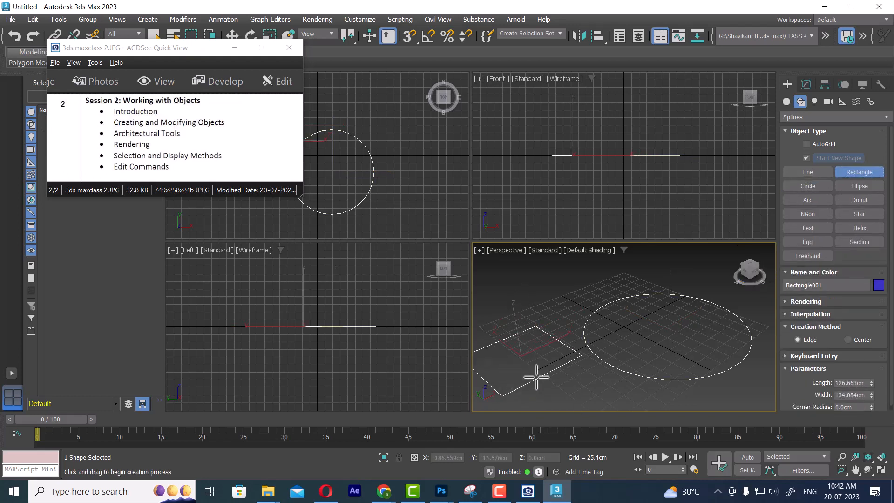
right_click(540, 370)
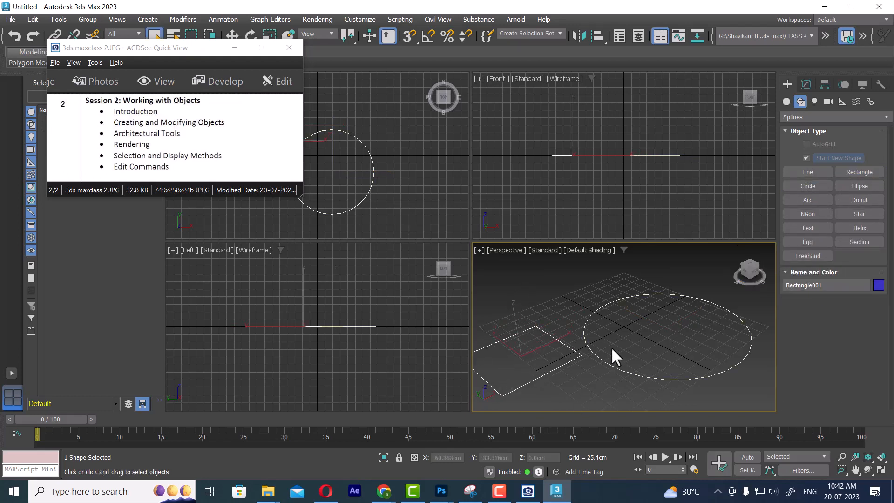
Delete the circle and the rectangle together
left_click(612, 356)
left_click(559, 372, "ctrl")
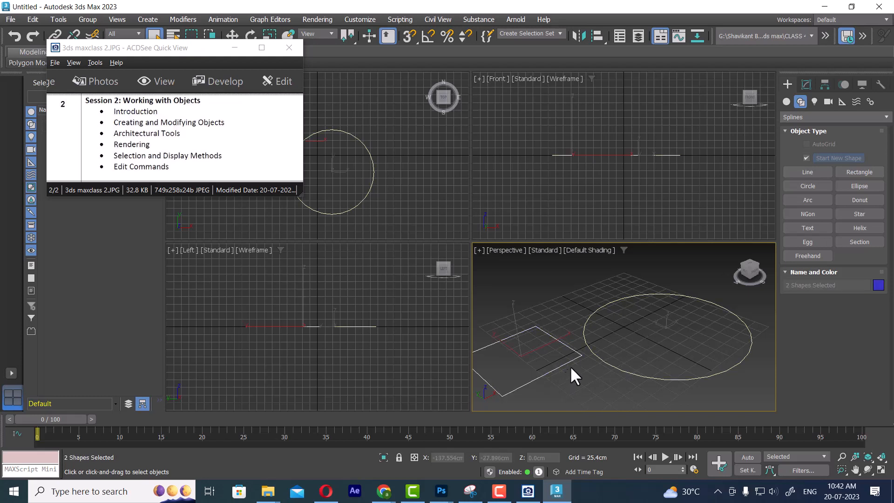
key("Delete")
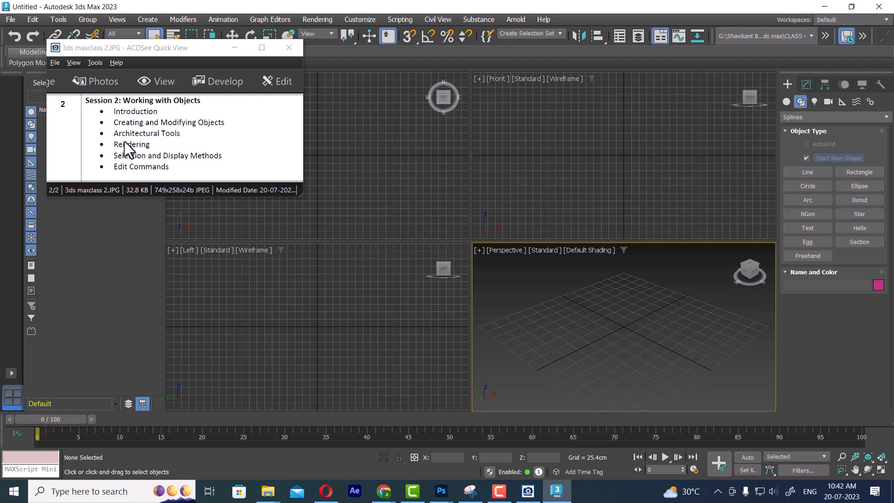
Switch to File Explorer, look at table.max in the class 3 folder and return to 3ds Max
left_click_drag(192, 50, 248, 101)
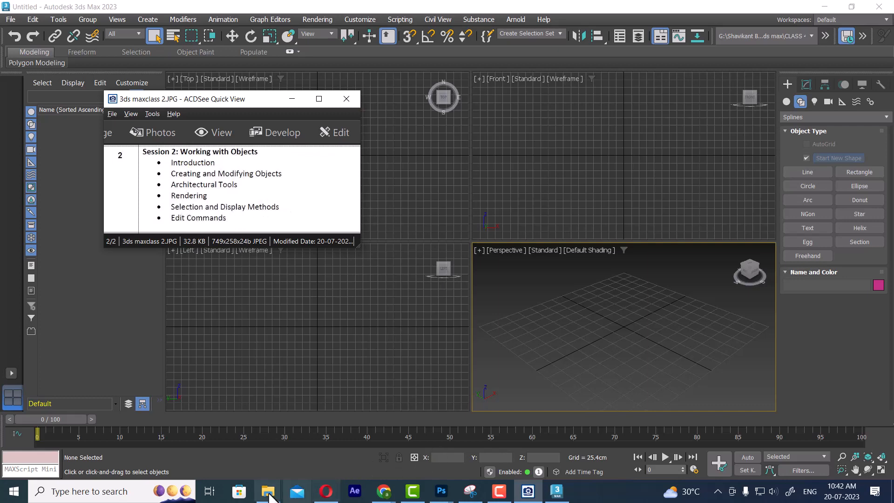
mouse_move(269, 495)
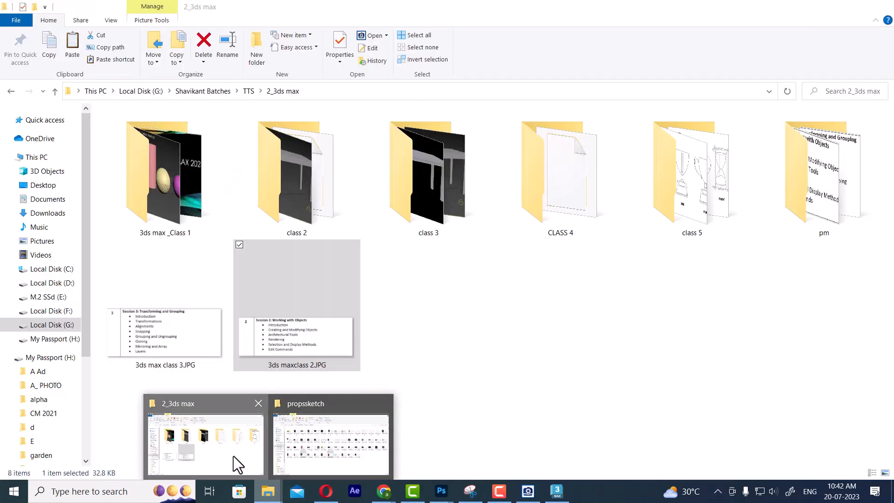
left_click(234, 456)
double_click(435, 193)
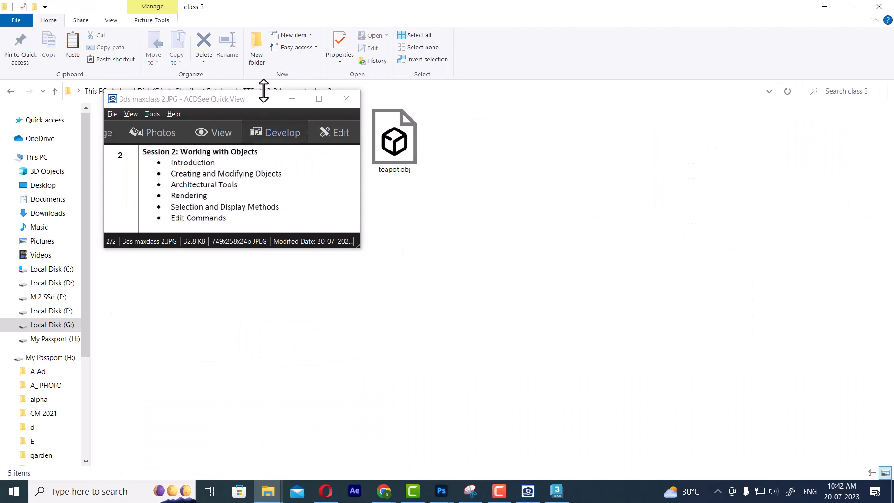
left_click_drag(264, 99, 524, 153)
left_click(200, 152)
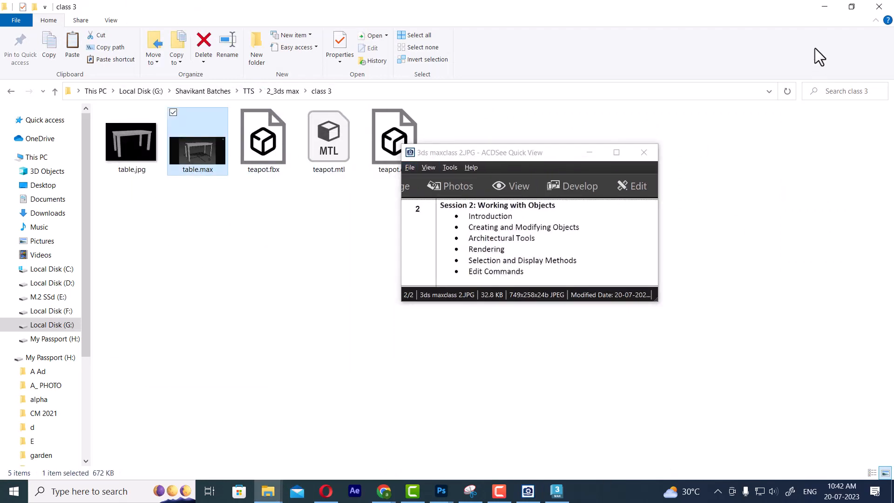
left_click(824, 8)
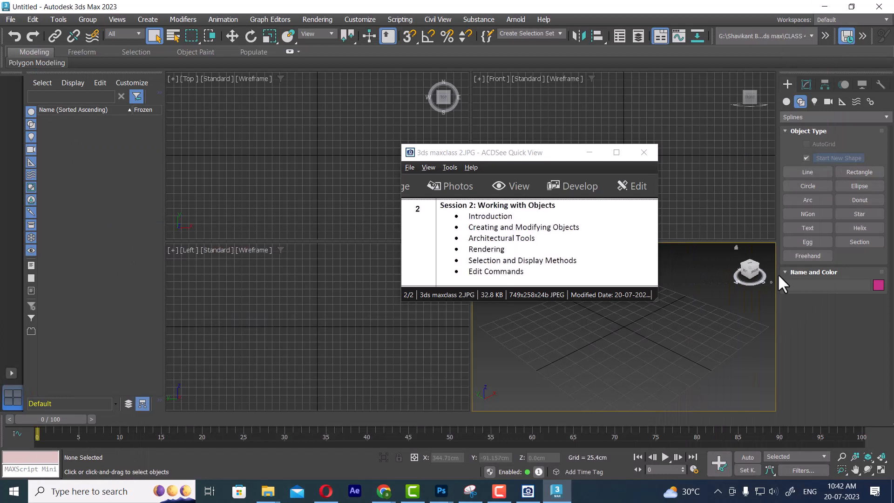
Draw a standard primitive sphere near the centre of the Perspective view's grid
left_click(860, 84)
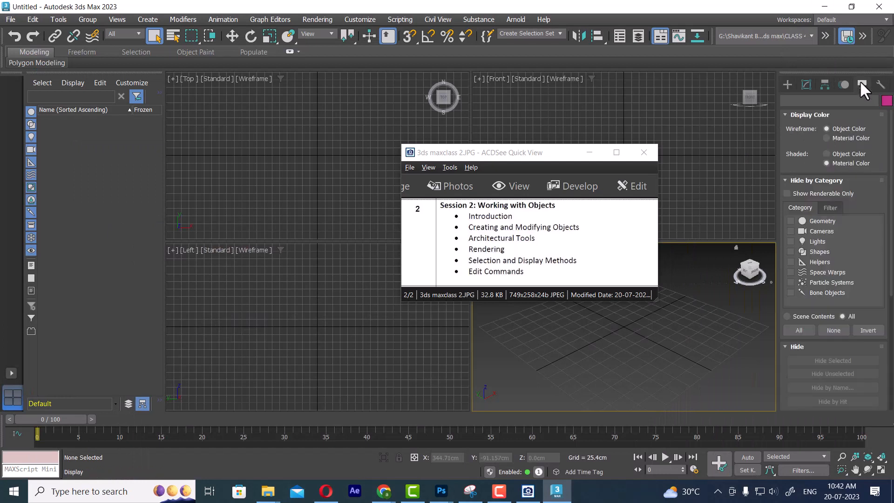
left_click(787, 85)
left_click(786, 102)
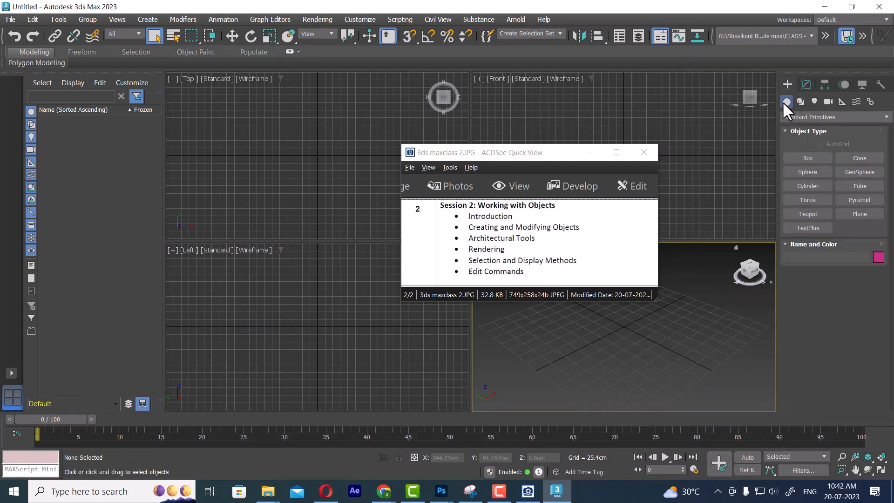
left_click(815, 172)
left_click_drag(640, 332, 680, 350)
right_click(680, 350)
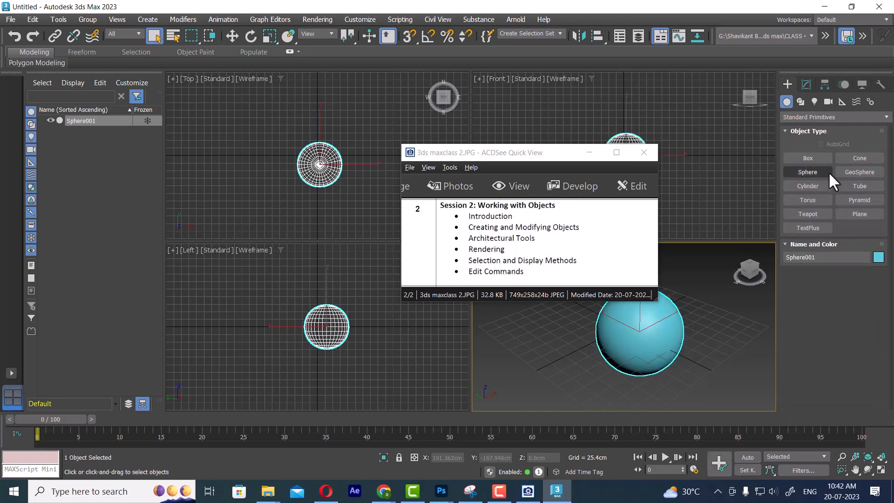
Hide all objects of the Geometry category in the display settings and show them again
left_click(861, 84)
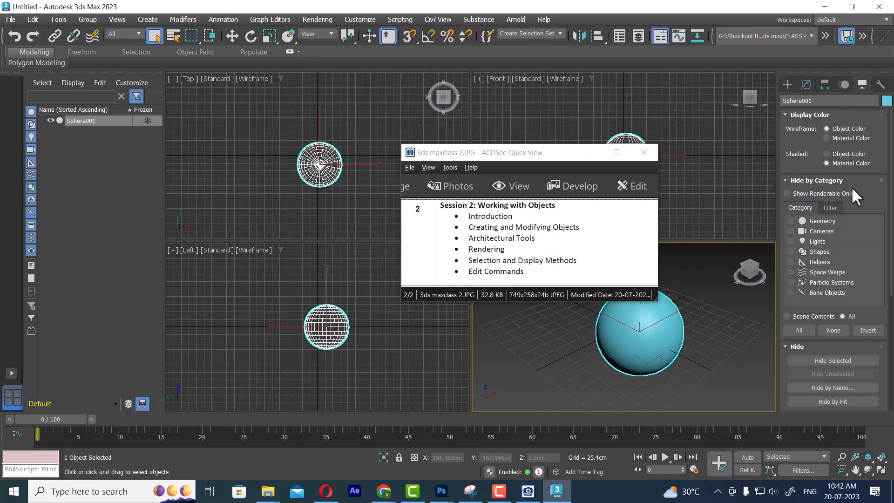
left_click(790, 220)
left_click(789, 220)
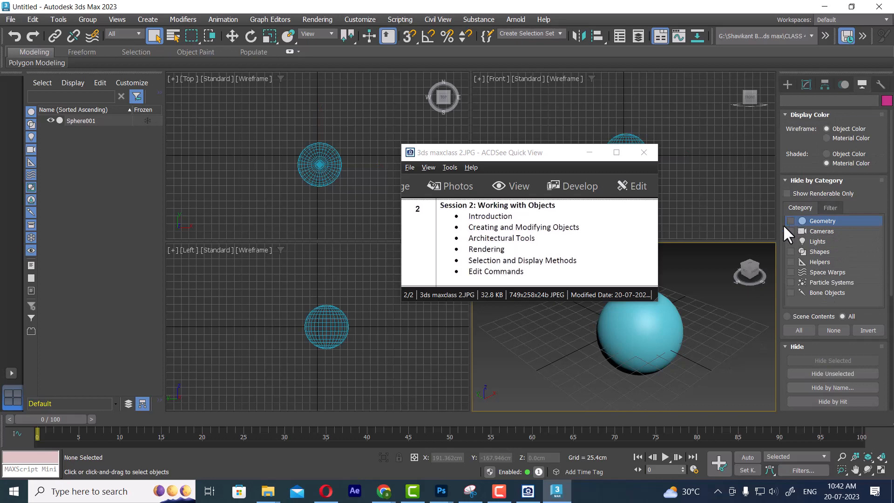
Select the sphere with the Move tool and clear the selection again
right_click(687, 330)
left_click(698, 342)
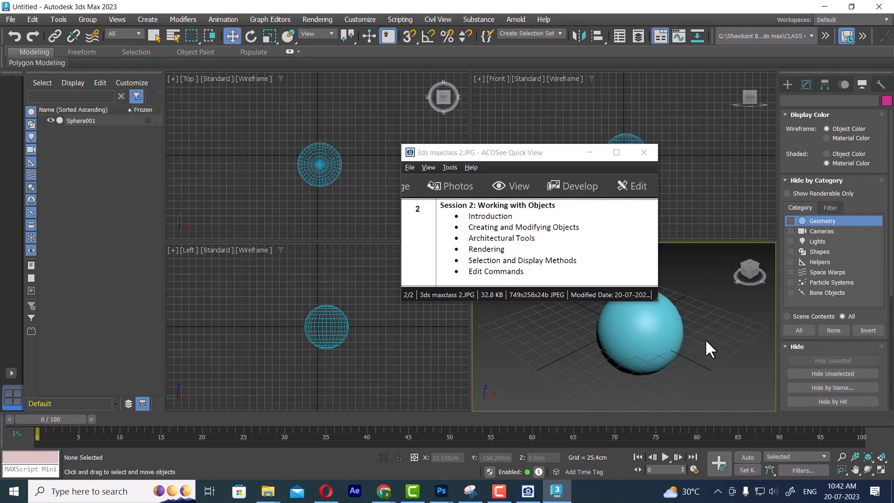
left_click(669, 367)
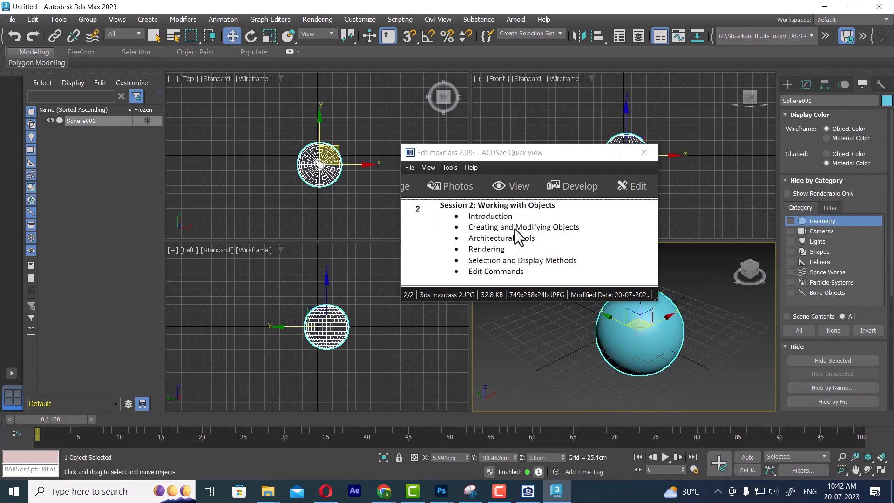
left_click_drag(546, 157, 430, 113)
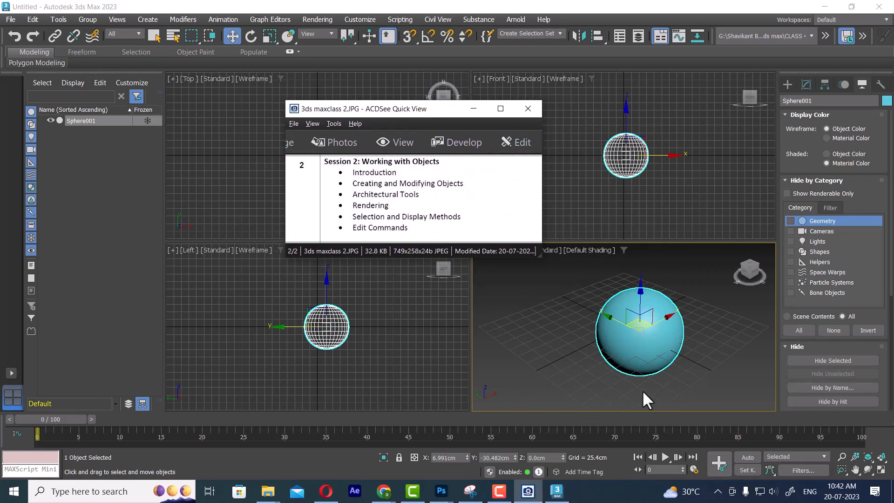
left_click(729, 361)
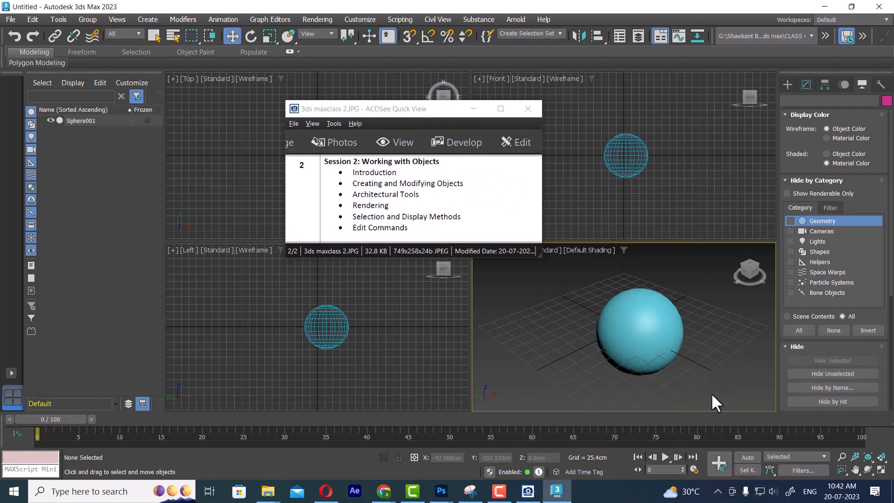
Return to the object creation tools and delete the sphere
left_click(786, 82)
left_click(668, 335)
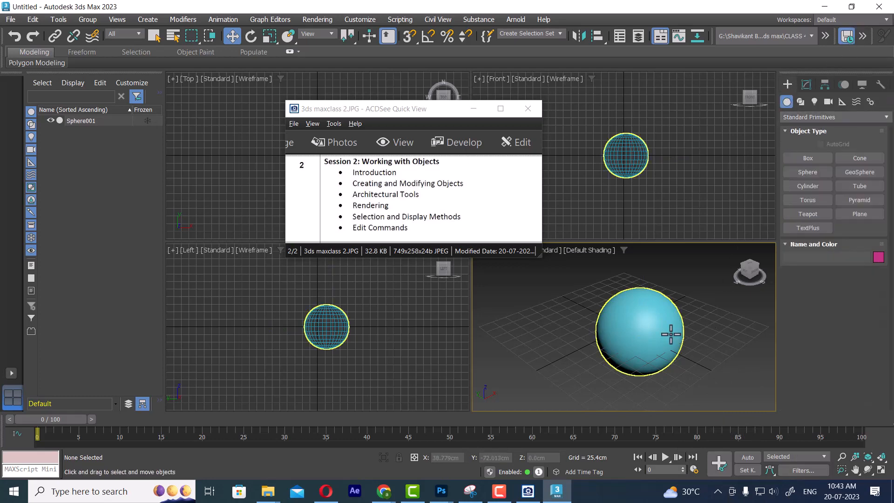
key("Delete")
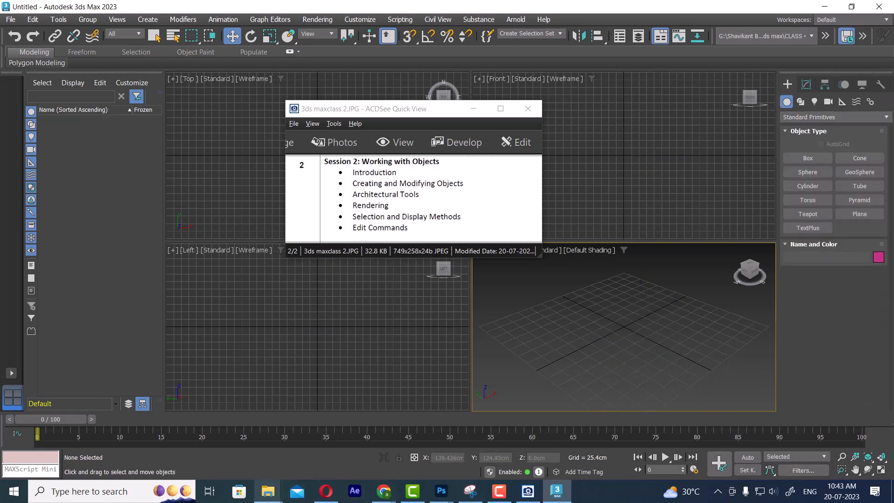
Switch to File Explorer, look through the CLASS 4 project folder and its autoback folder, and return to the 2_3ds max folder
left_click(229, 461)
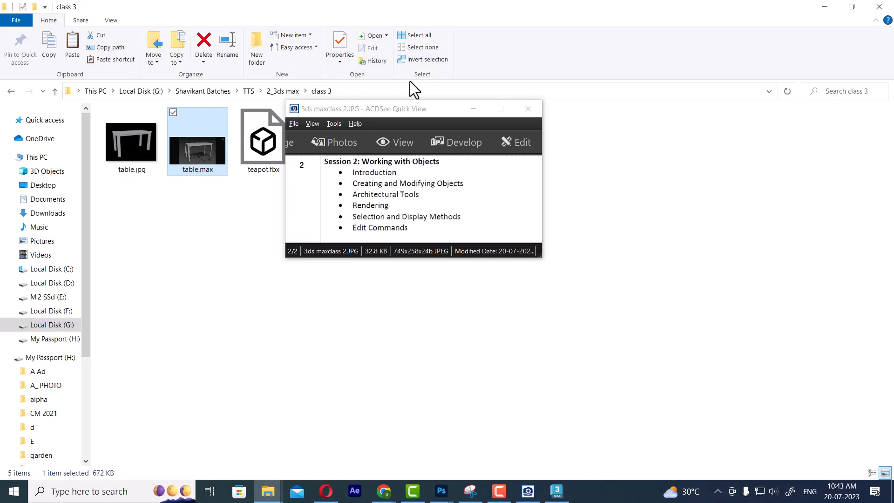
left_click_drag(427, 115, 736, 296)
left_click(282, 91)
left_click(583, 273)
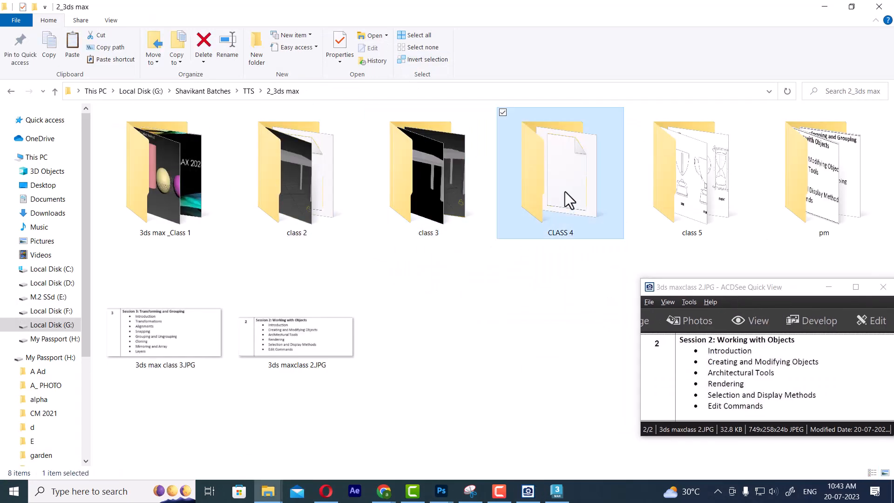
double_click(565, 191)
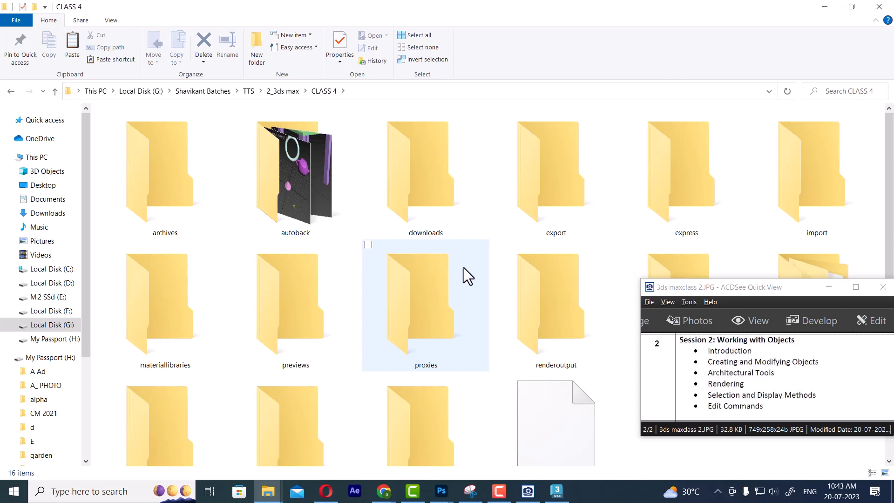
double_click(314, 191)
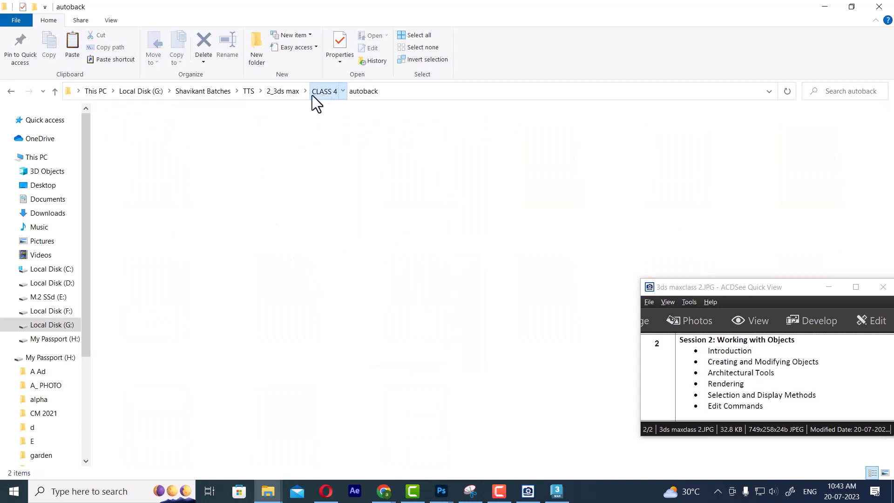
left_click(313, 93)
left_click(277, 93)
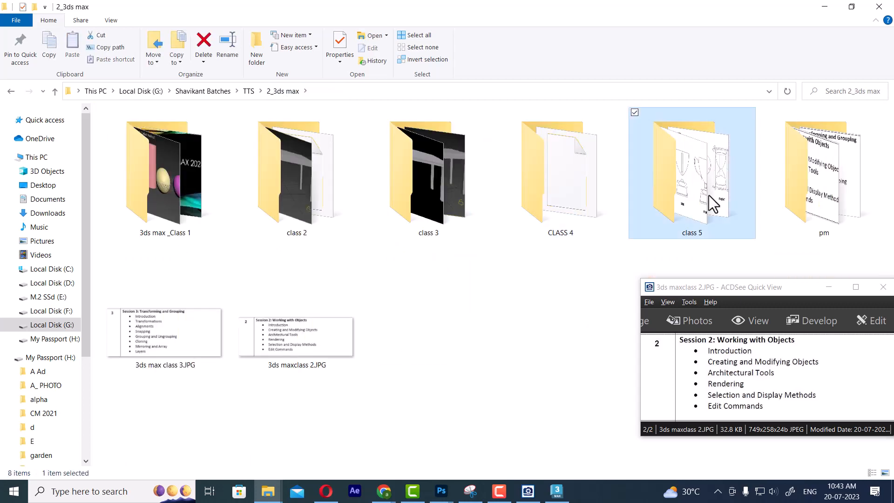
View the hourglass sketch sktch-45.jpg and the trophy sketch sktch-49.jpg from the class 5 folder at full size, and close the viewer
double_click(708, 195)
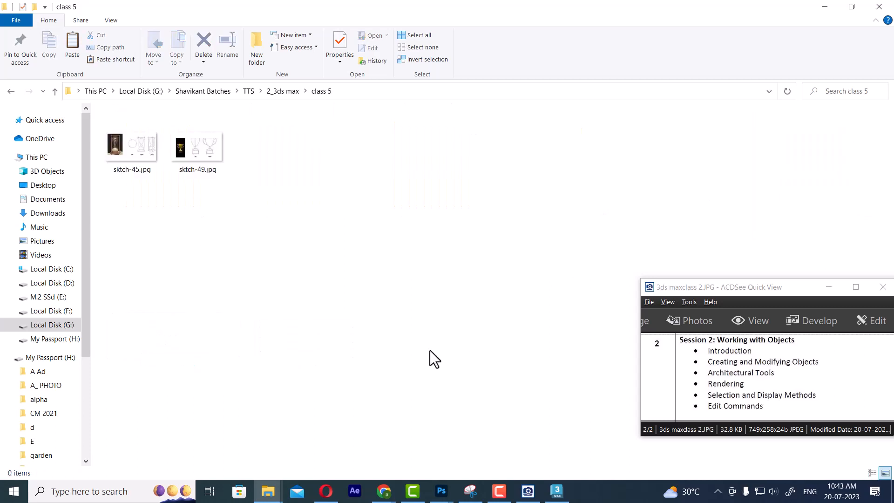
left_click(355, 93)
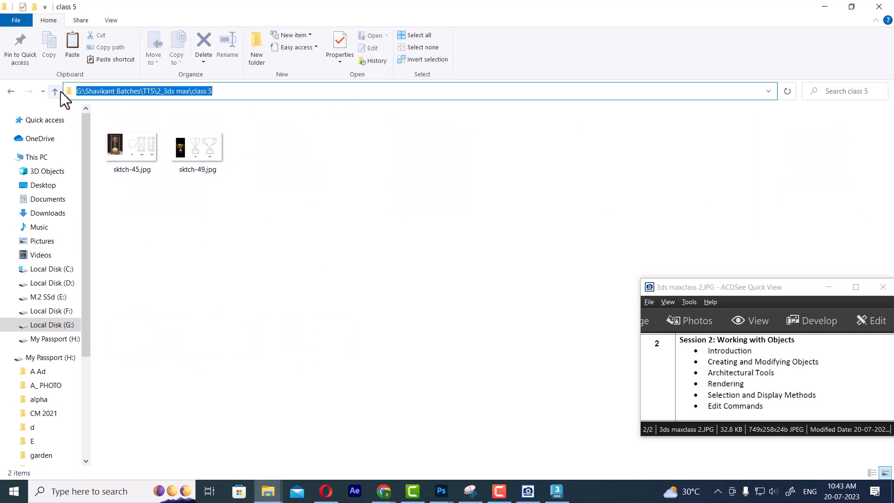
double_click(125, 154)
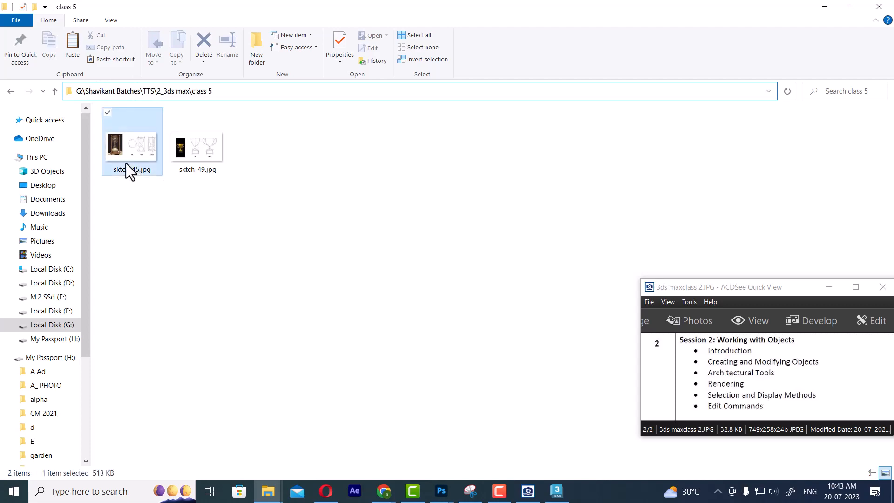
left_click(856, 286)
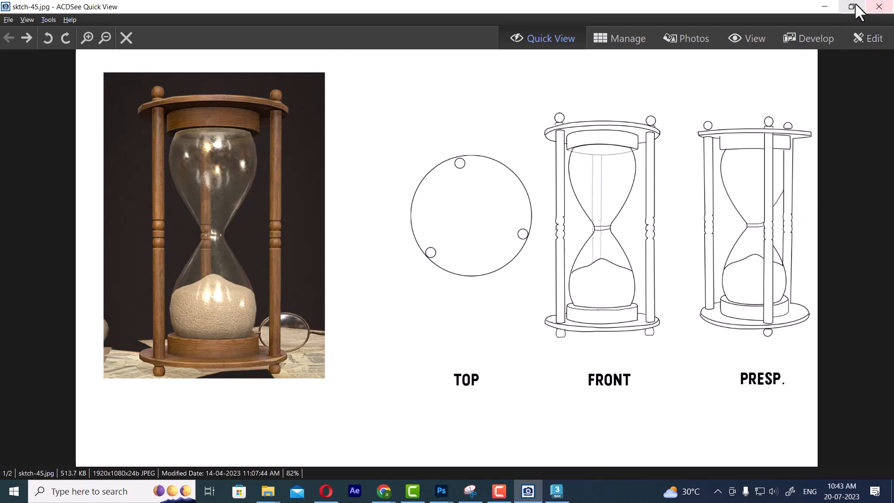
key("Right")
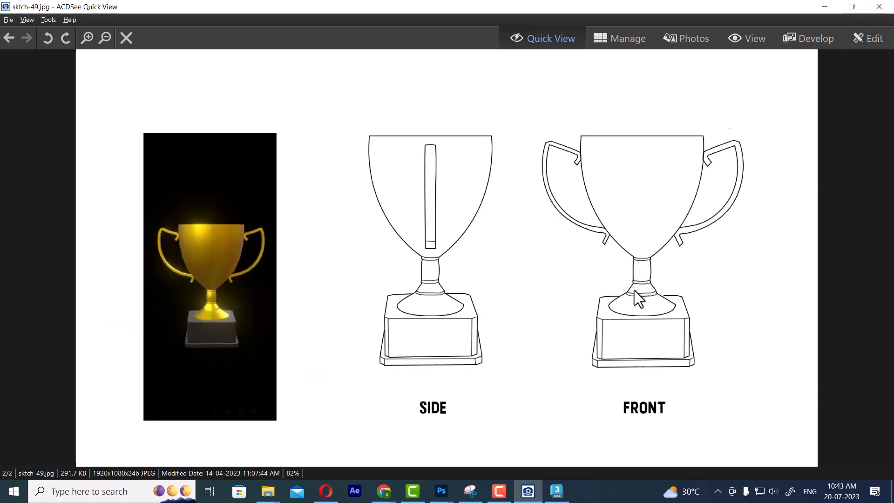
left_click(851, 6)
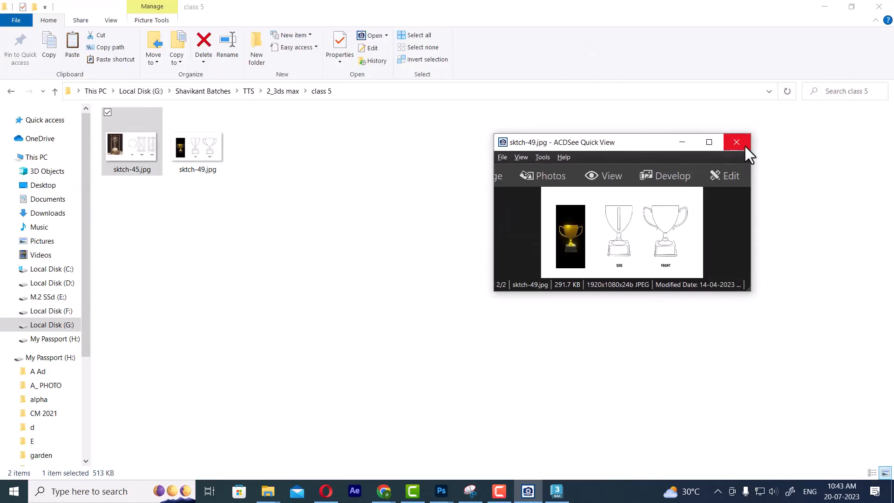
left_click(744, 144)
left_click(379, 91)
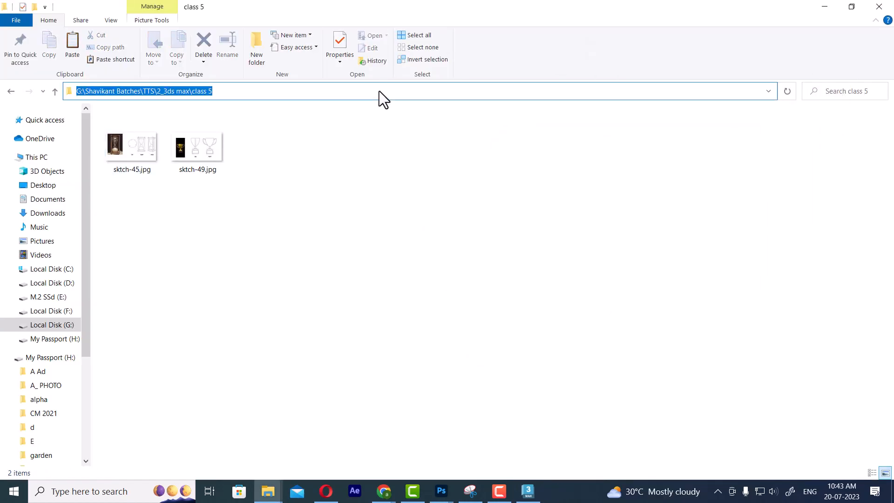
Switch to 3ds Max and create an empty project in the class 5 folder inside 2_3ds max
left_click(528, 491)
left_click(277, 302)
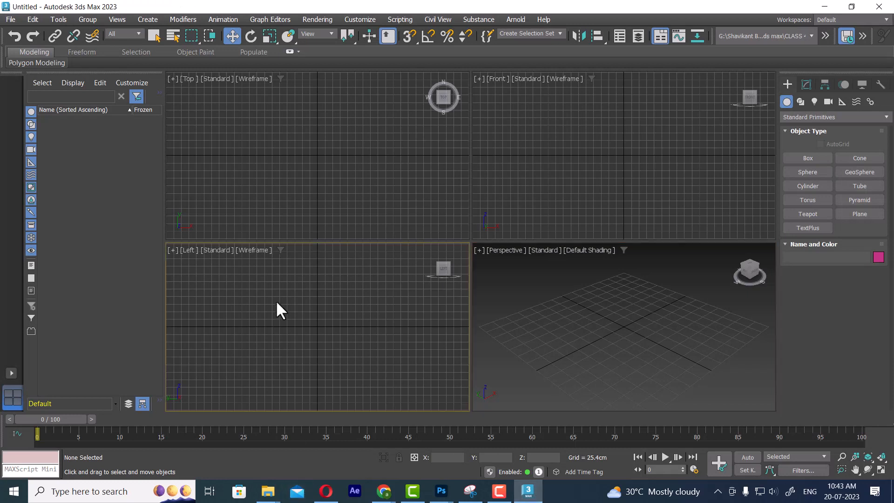
left_click(8, 20)
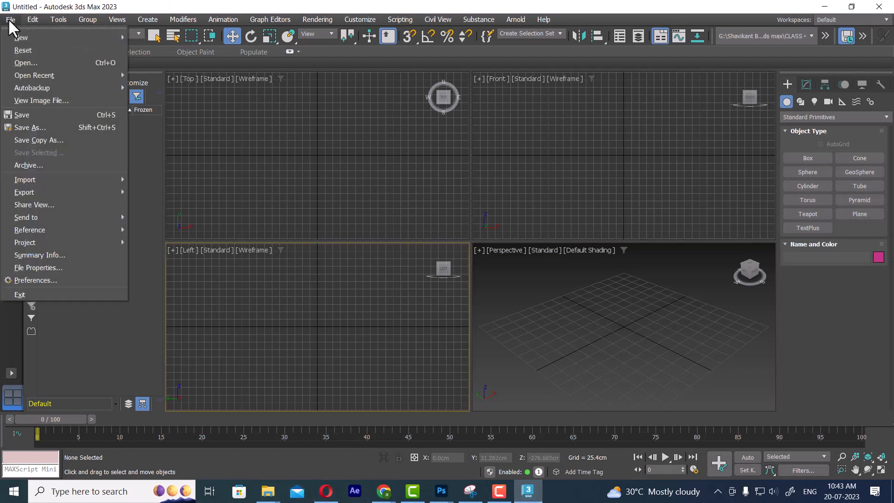
mouse_move(84, 241)
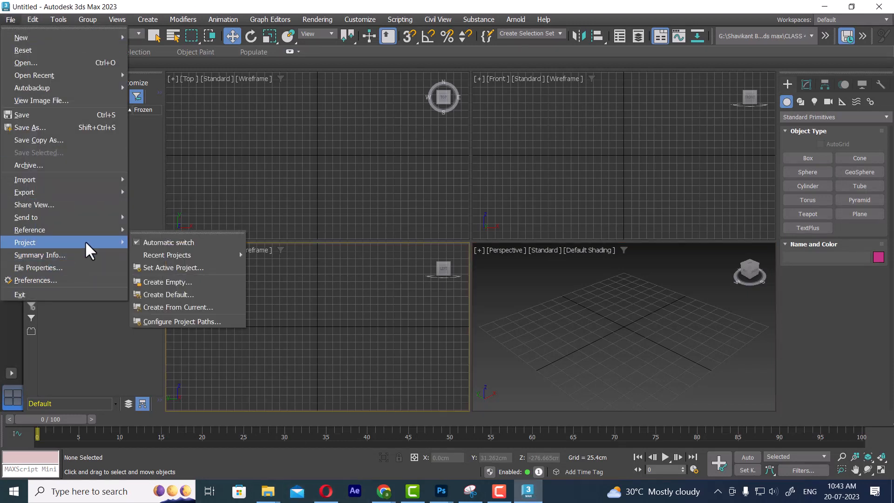
left_click(202, 281)
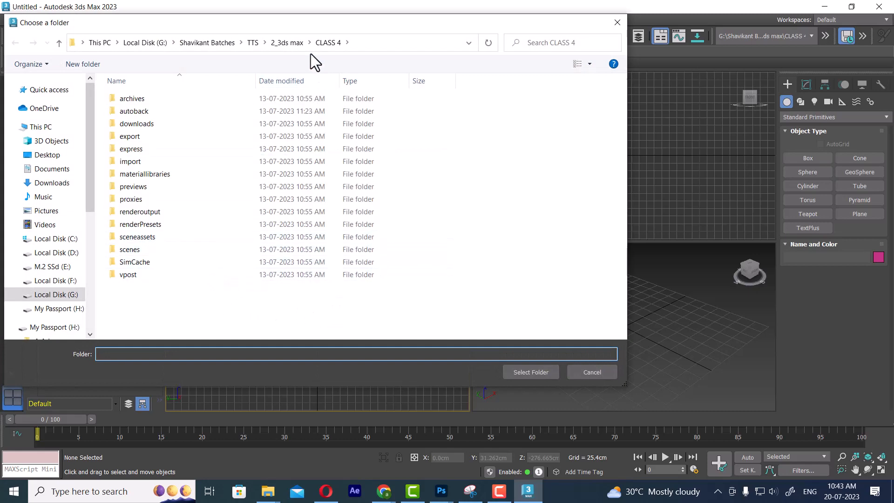
left_click(286, 44)
left_click(133, 149)
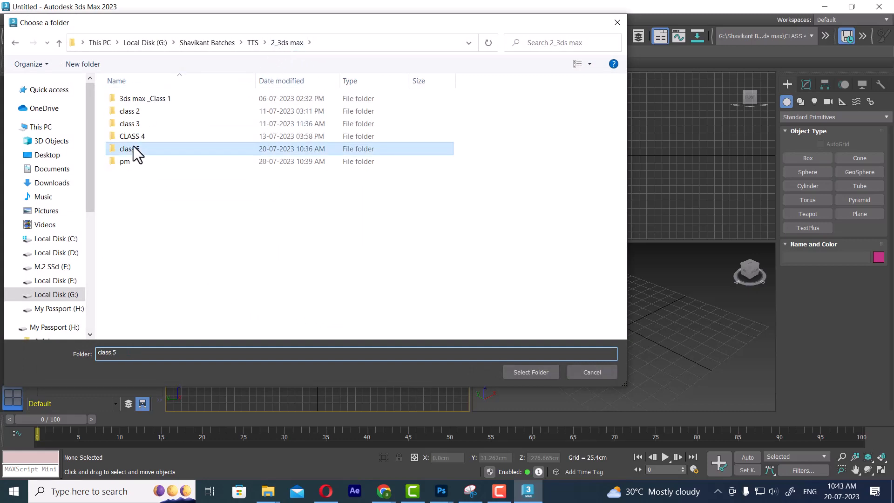
left_click(531, 372)
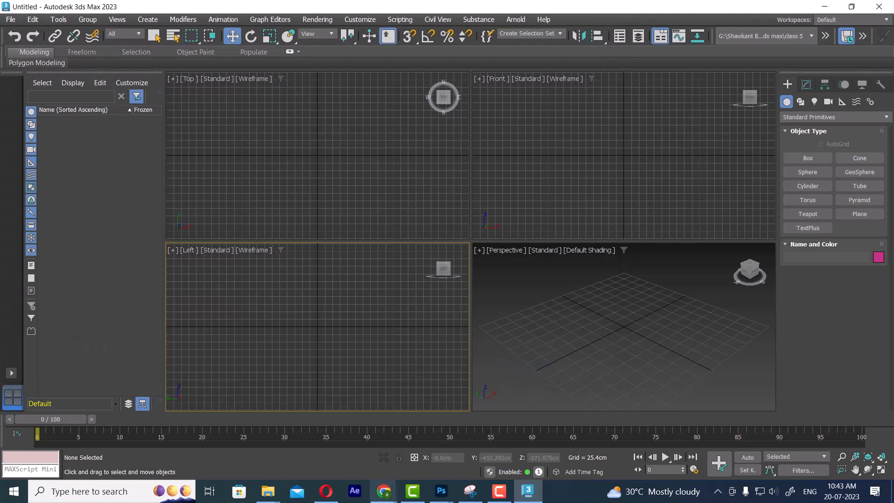
Check the contents of the class 5 folder in File Explorer and return to 3ds Max
mouse_move(267, 490)
left_click(228, 442)
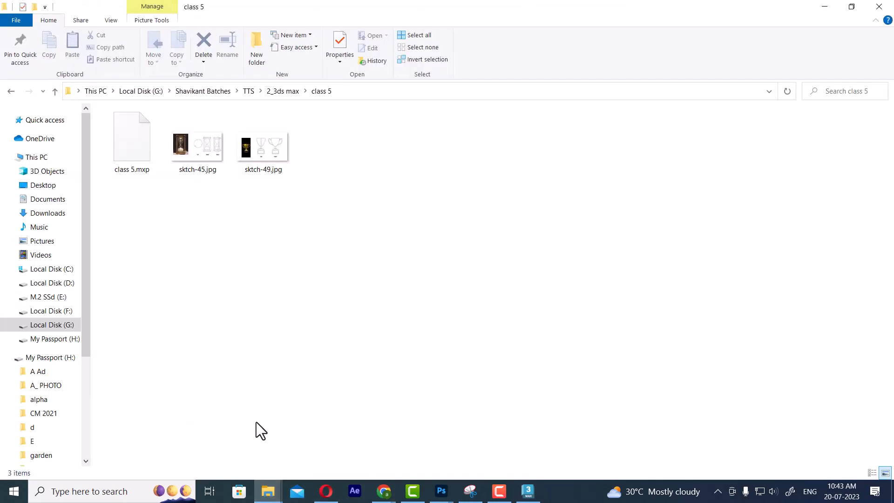
left_click(825, 6)
left_click(10, 20)
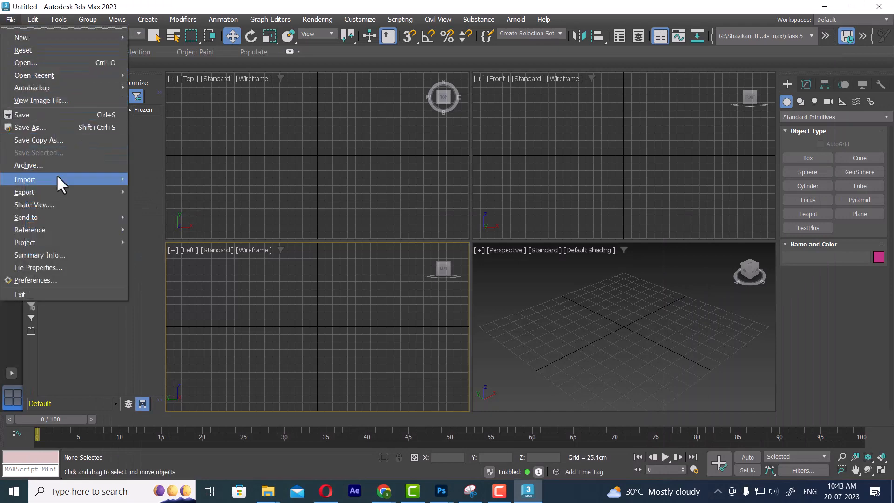
key("ctrl+s")
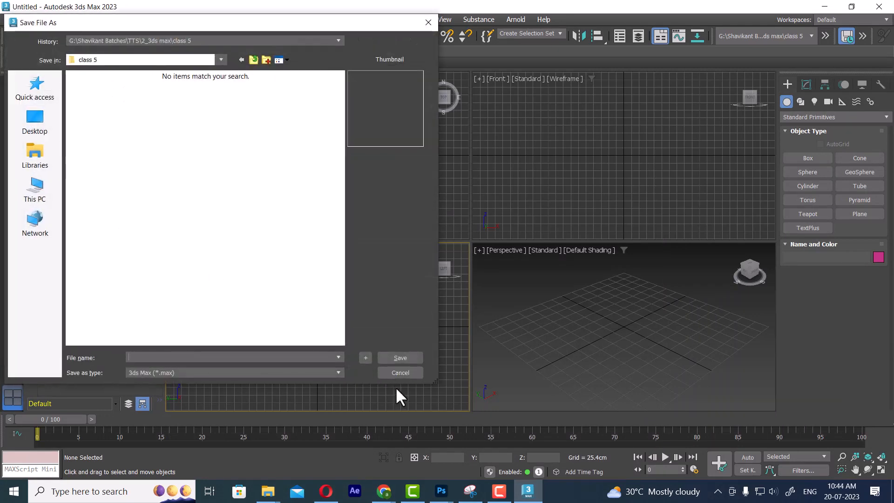
left_click(400, 372)
Try to create a default project in the class 5 folder inside 2_3ds max
left_click(10, 19)
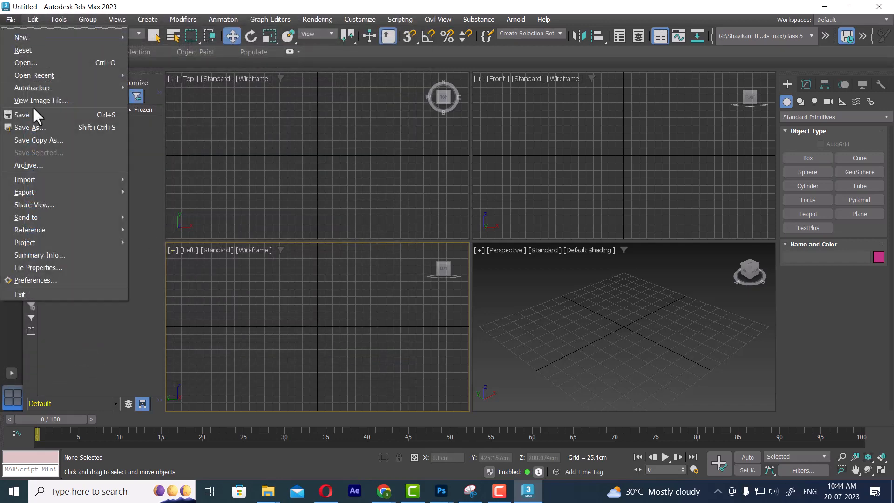
mouse_move(98, 242)
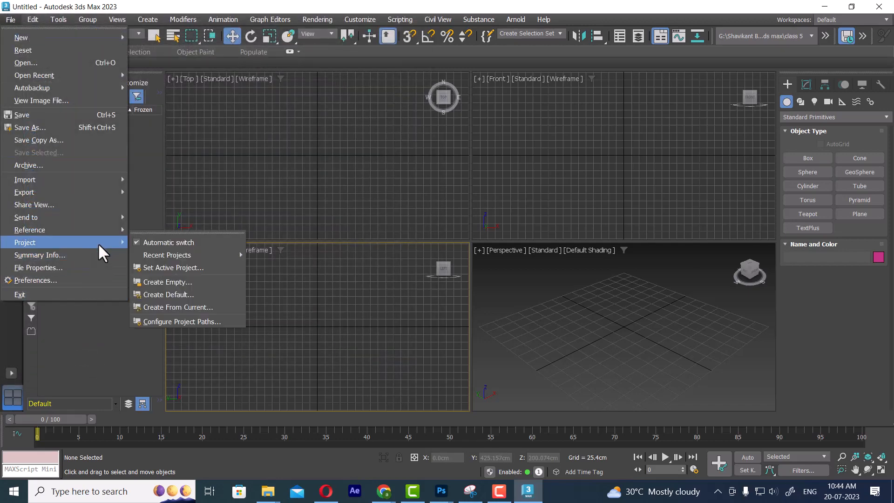
left_click(214, 295)
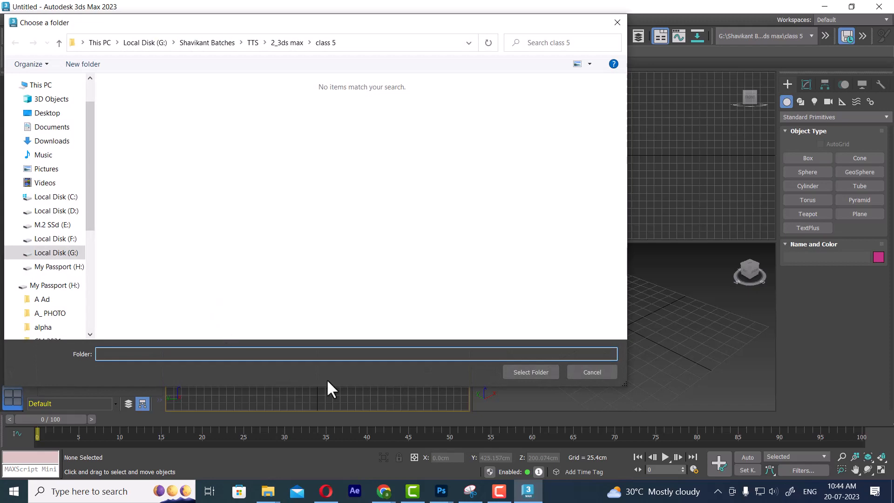
left_click(286, 42)
left_click(129, 149)
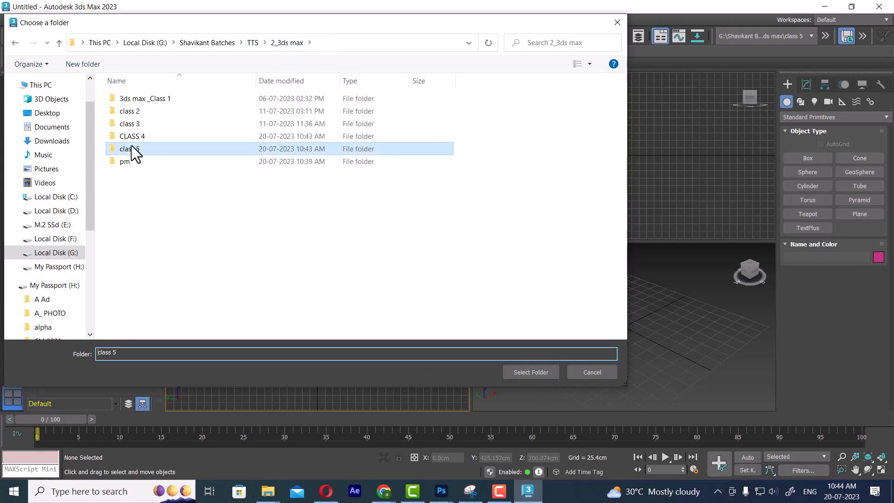
left_click(531, 372)
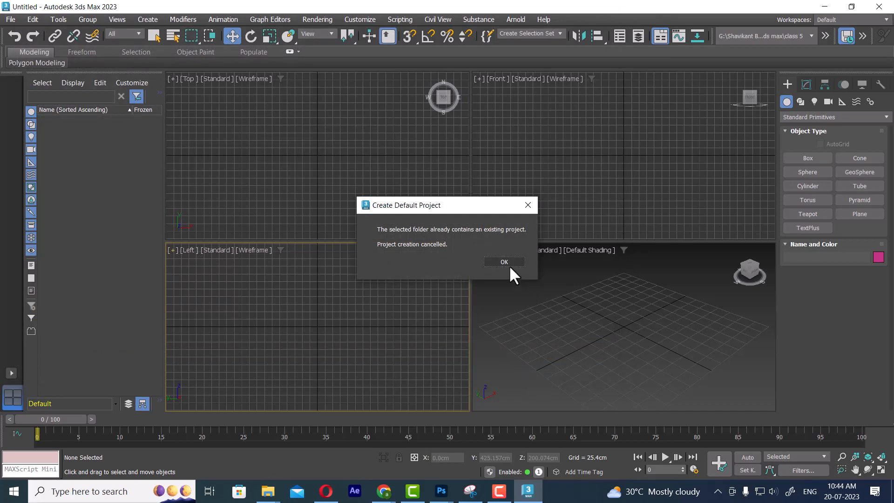
left_click(510, 268)
Refresh the class 5 folder in File Explorer to check its files, and return to 3ds Max
mouse_move(274, 497)
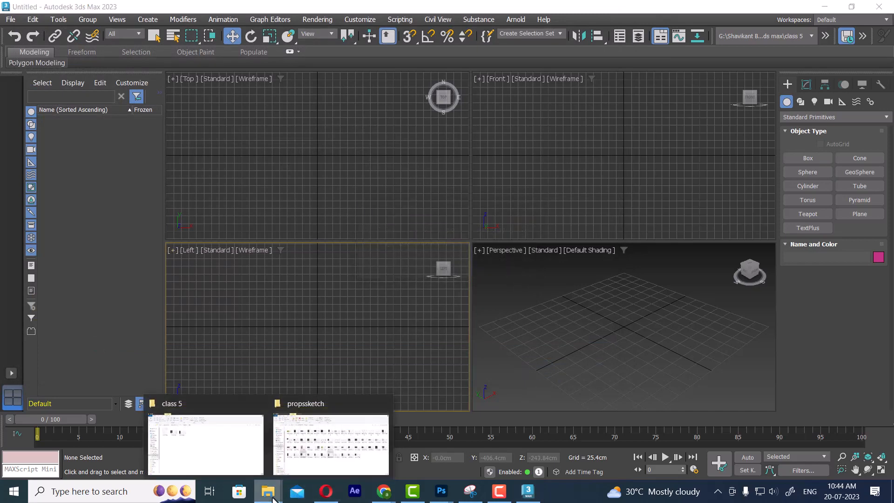
left_click(210, 442)
right_click(265, 290)
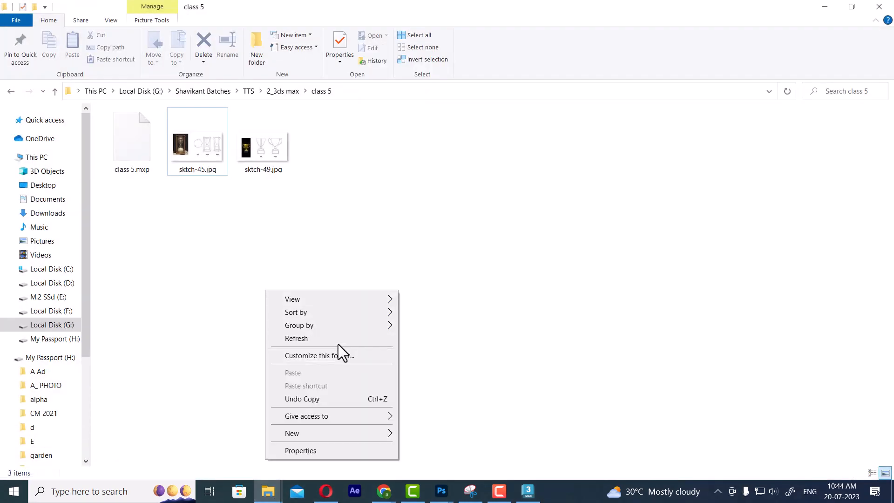
left_click(338, 342)
left_click(821, 6)
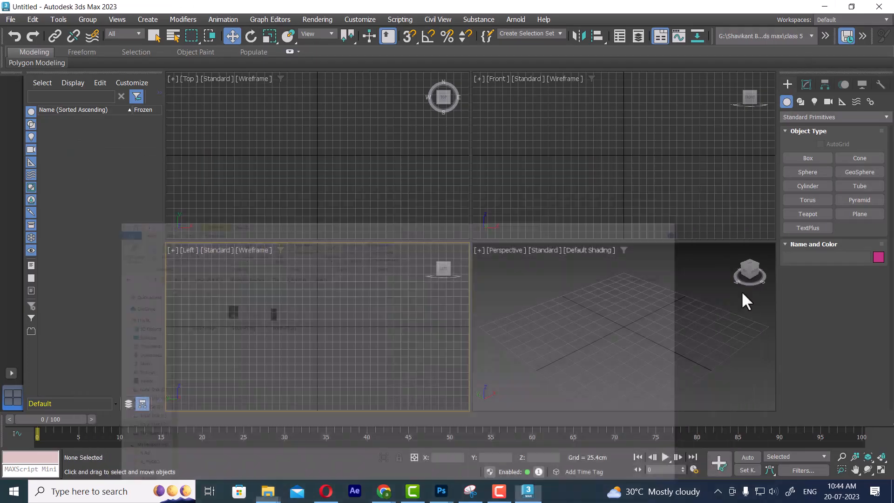
Create a project from the current one, choosing the class 5 folder inside 2_3ds max
left_click(14, 18)
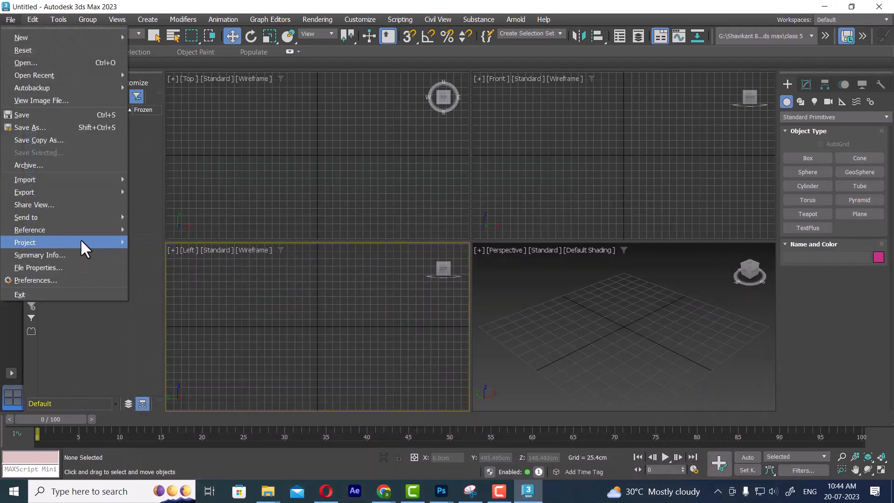
mouse_move(80, 241)
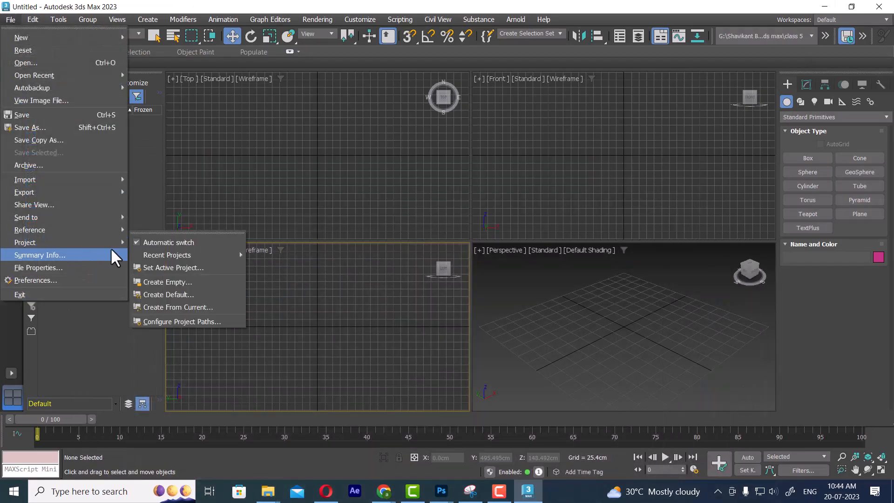
left_click(213, 307)
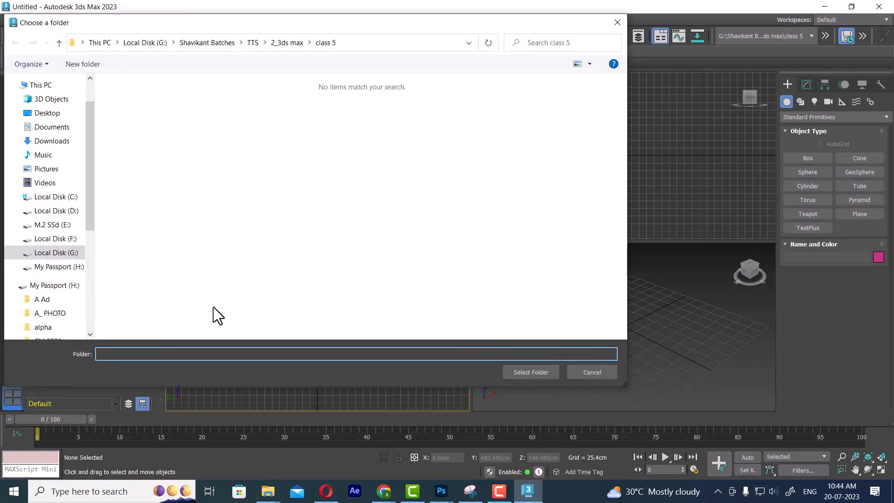
left_click(294, 43)
left_click(134, 149)
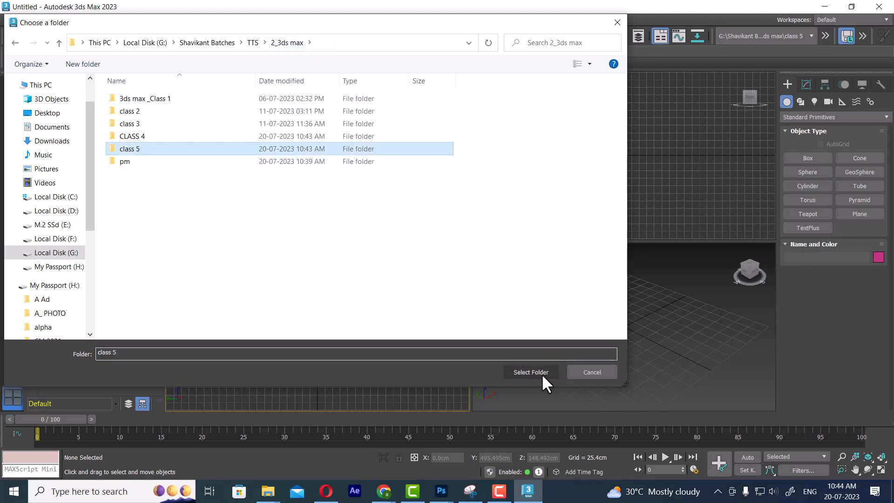
left_click(542, 375)
Draw a standard primitive teapot with a radius of about 52 cm near the grid centre in the Perspective view
left_click(807, 214)
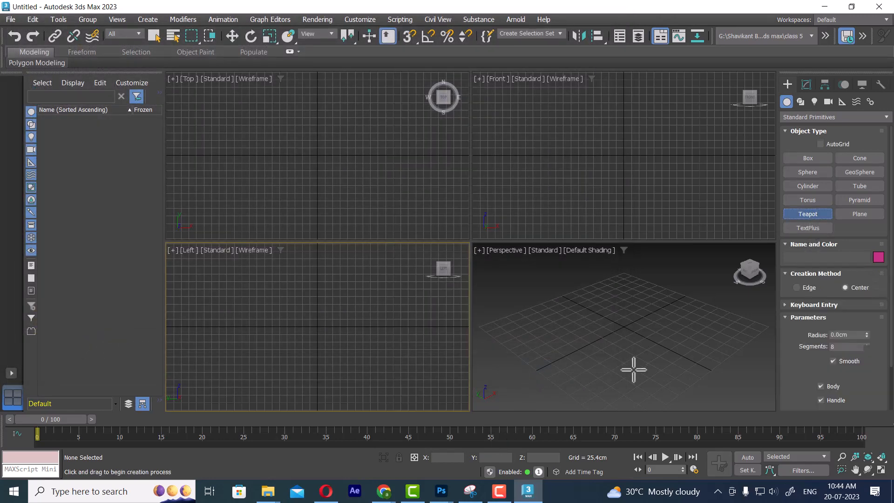
left_click_drag(628, 333, 638, 351)
Save the scene as basic in the class 5 folder, check the folder in File Explorer, and return to 3ds Max
left_click(10, 20)
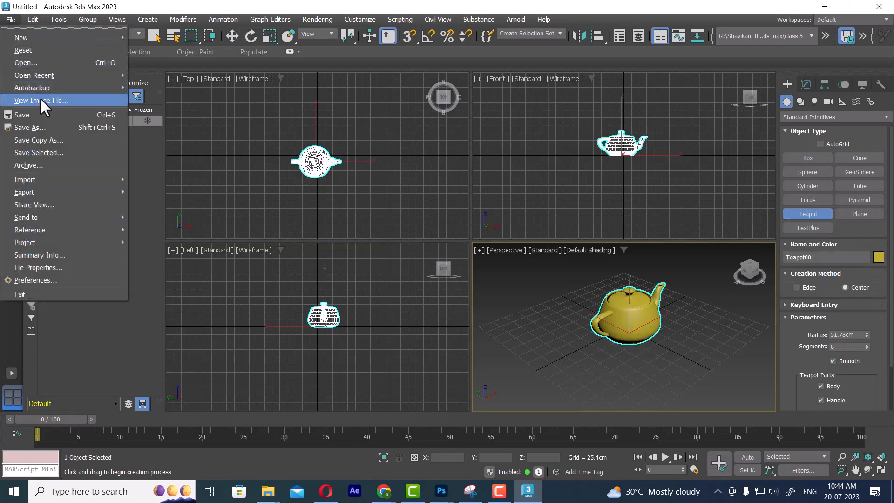
left_click(63, 131)
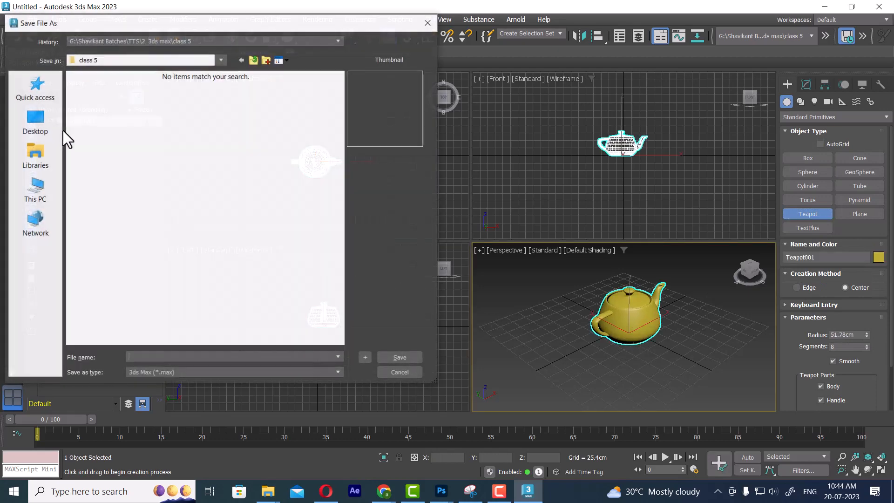
left_click(177, 357)
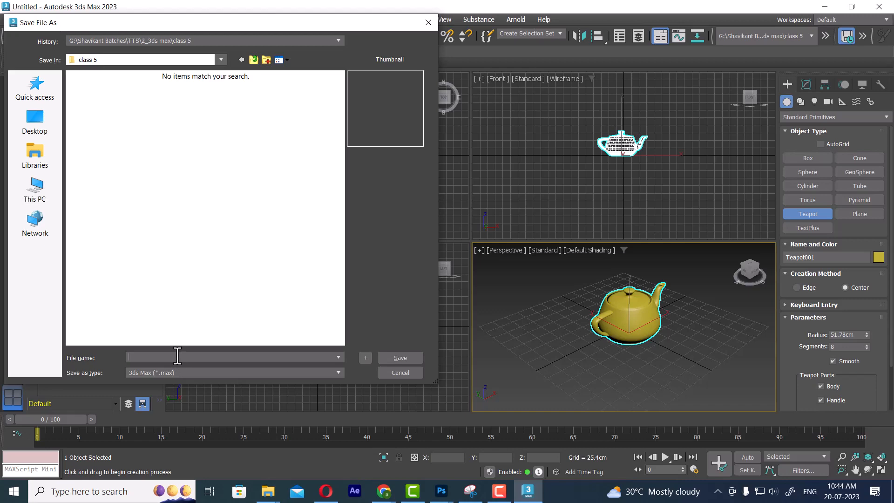
type("basic")
key("Return")
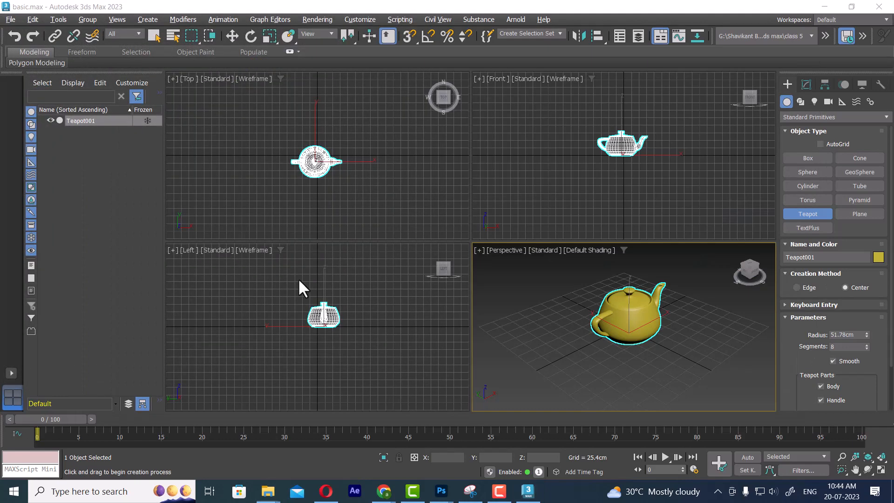
key("alt+Tab")
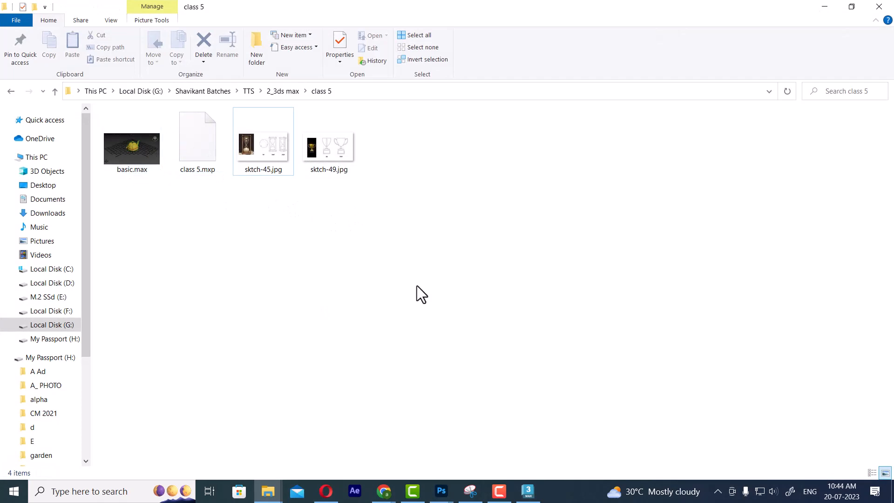
key("alt+Tab")
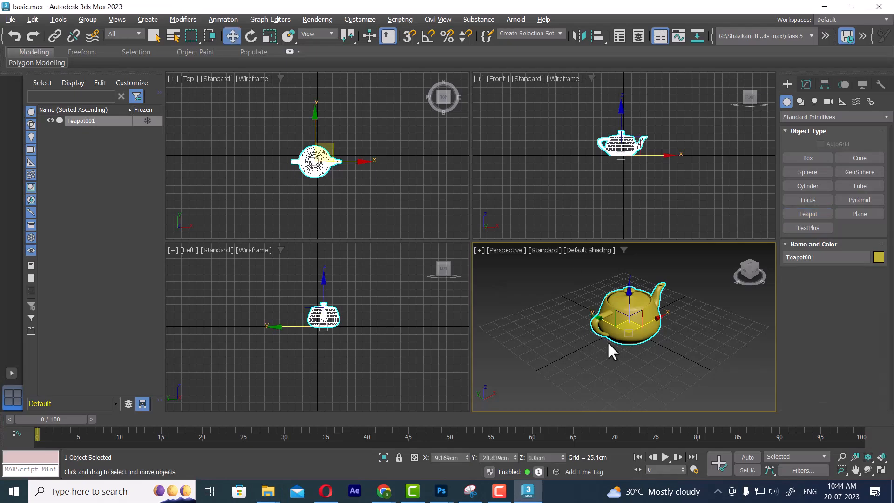
Delete the teapot from the scene
left_click(668, 314)
left_click(614, 333)
key("Delete")
left_click(316, 337)
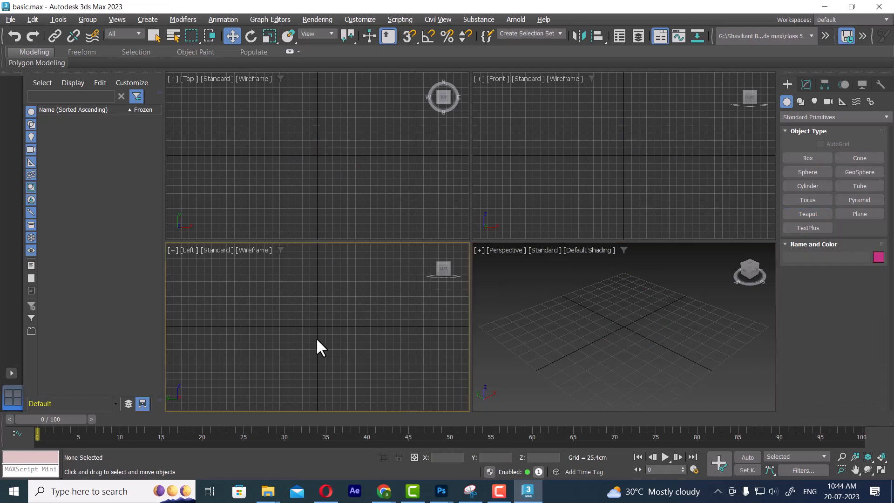
Maximize the Front viewport and load sktch-49.jpg from the class 5 folder as its background image
left_click(599, 149)
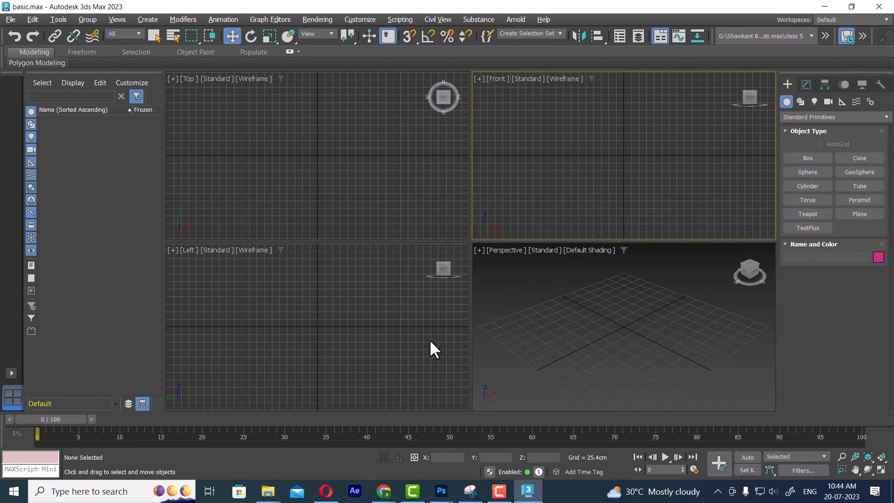
left_click_drag(484, 241, 490, 231)
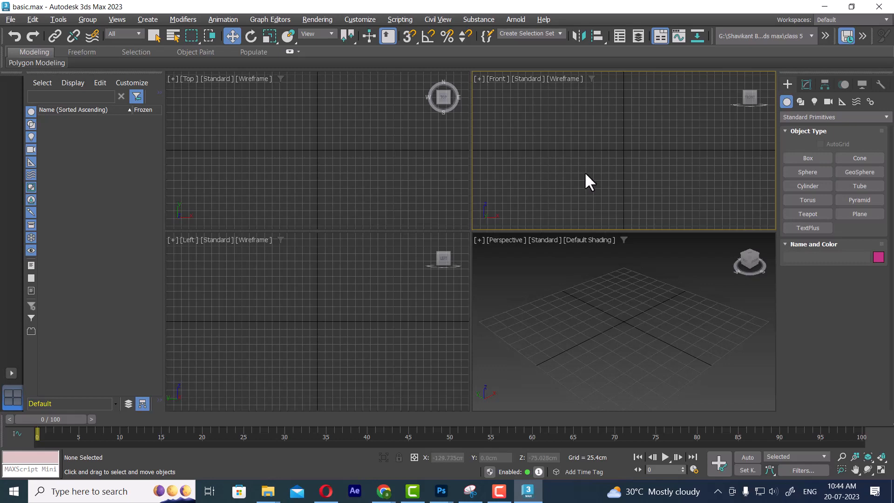
key("alt+w")
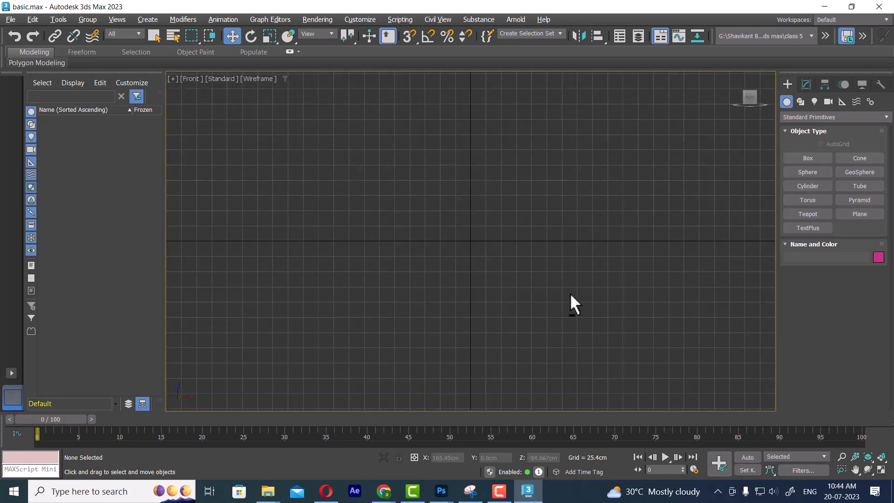
key("alt+b")
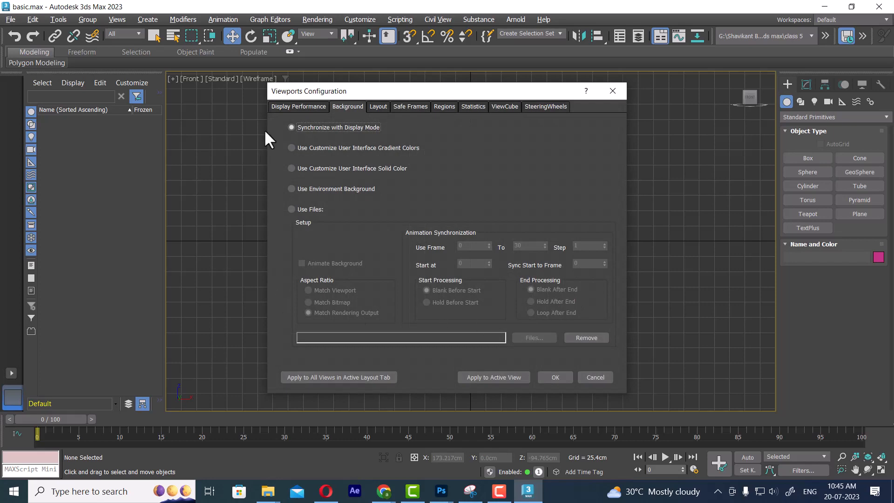
left_click(292, 210)
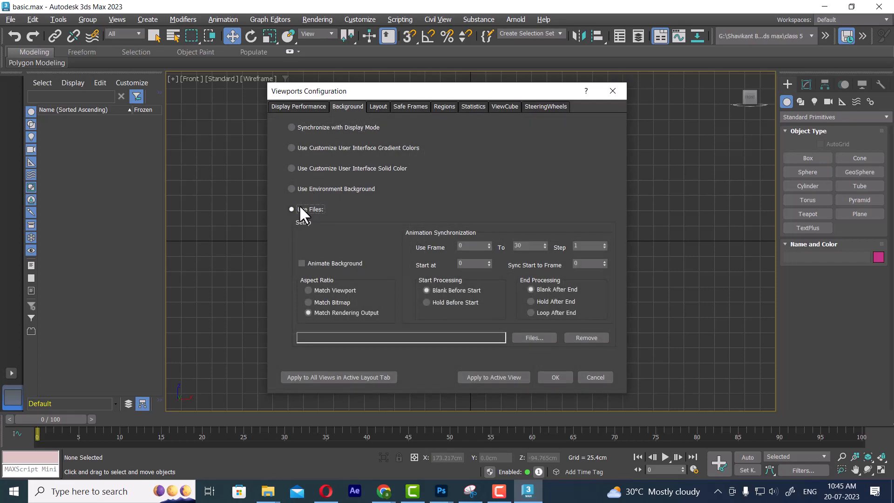
left_click(536, 337)
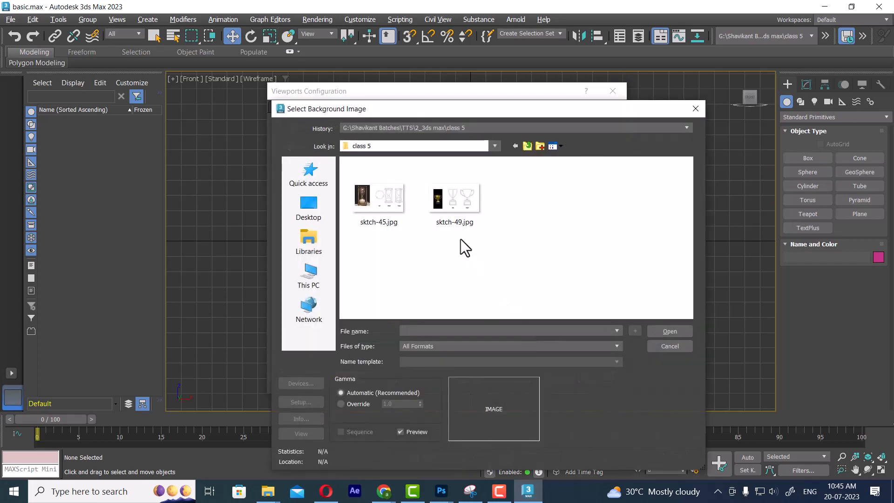
left_click(451, 211)
double_click(450, 209)
left_click(555, 377)
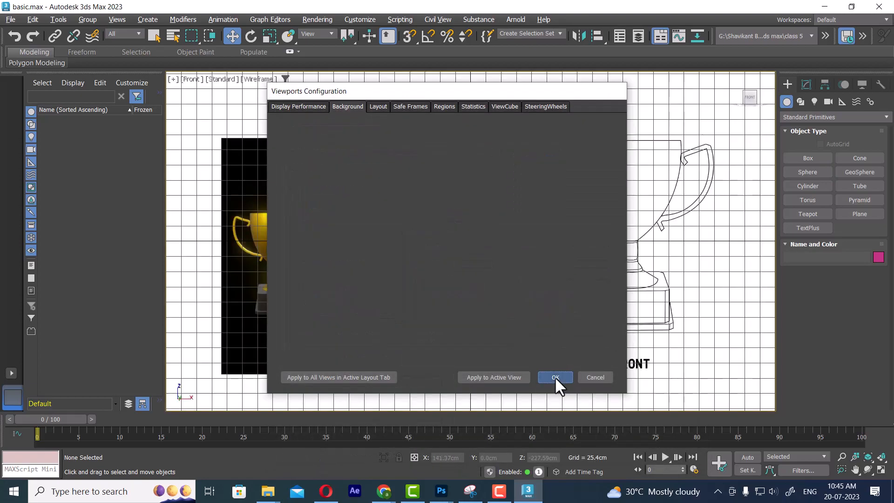
scroll(585, 282, "down", 4)
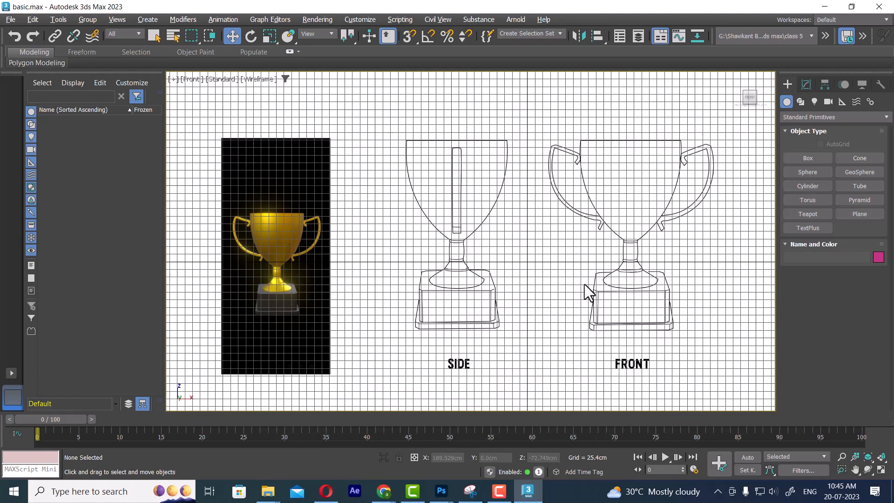
scroll(583, 293, "up", 3)
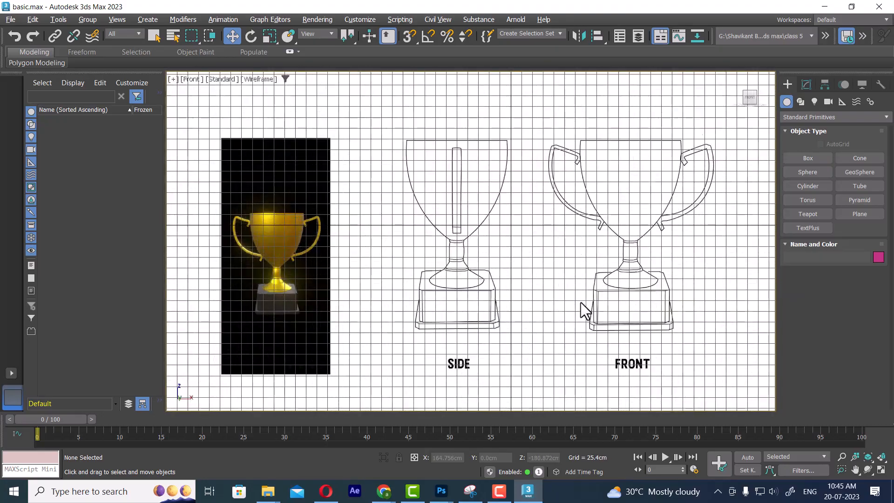
Set the Front viewport background's aspect ratio to Match Bitmap
key("alt+b")
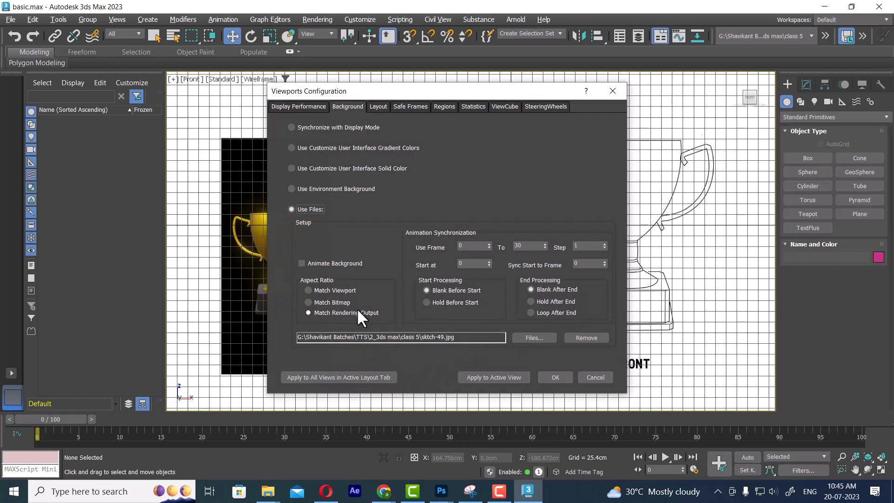
left_click(341, 300)
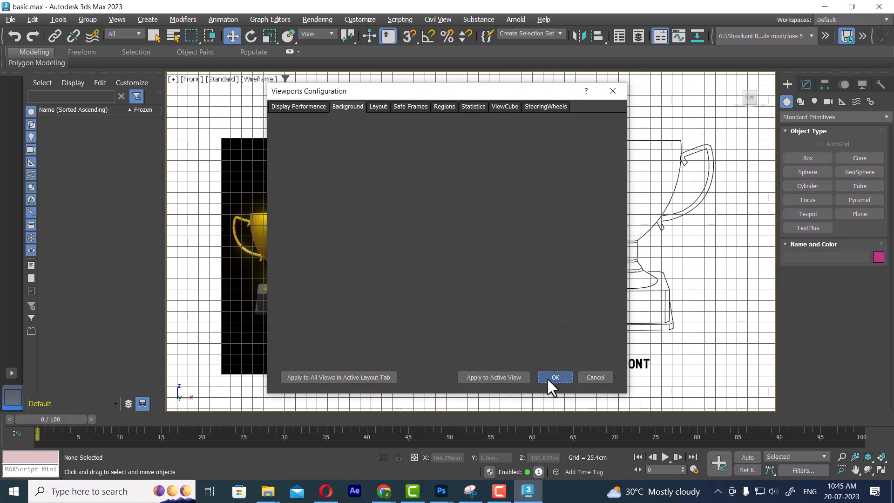
left_click(548, 377)
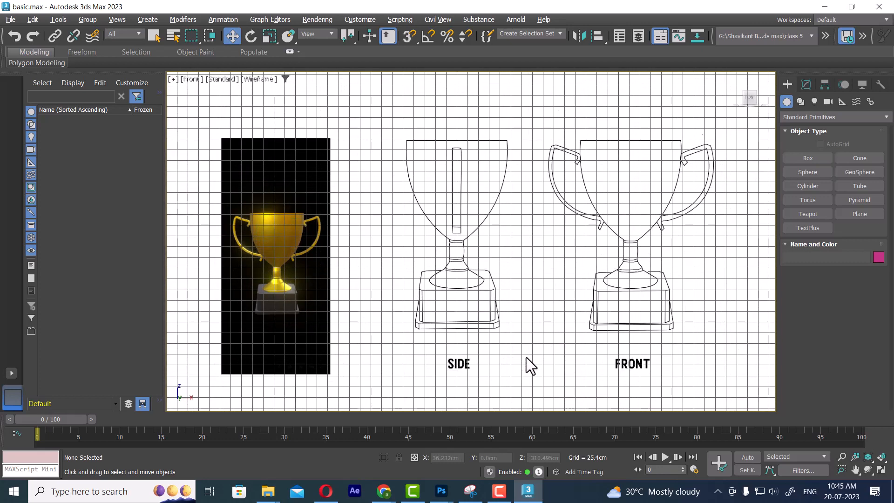
Set the Front viewport background's aspect ratio to Match Viewport with Animate Background enabled
key("alt+b")
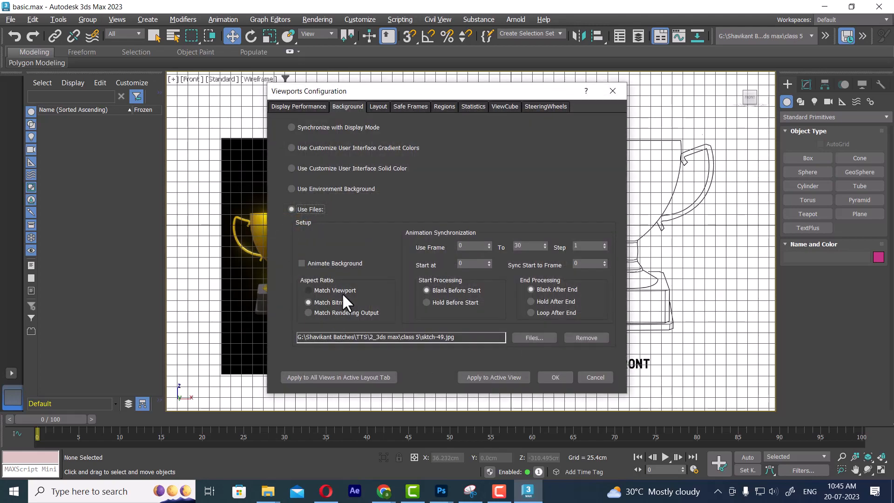
left_click(342, 291)
left_click(554, 377)
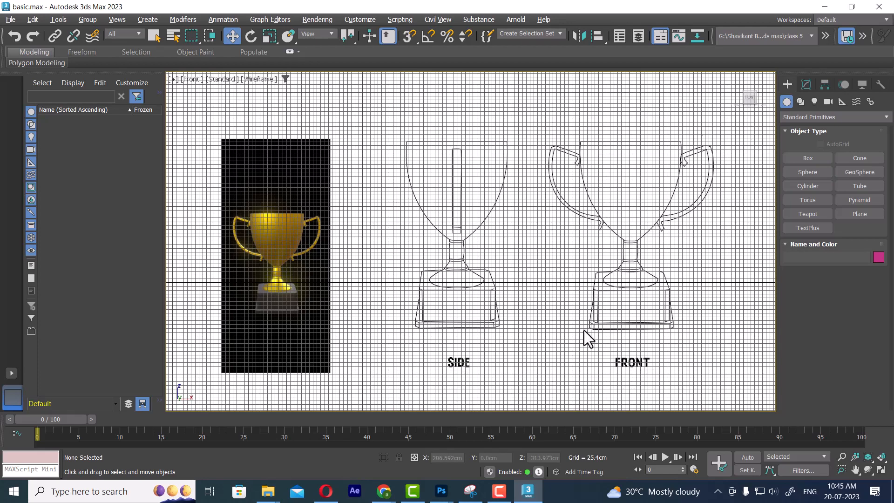
key("alt+b")
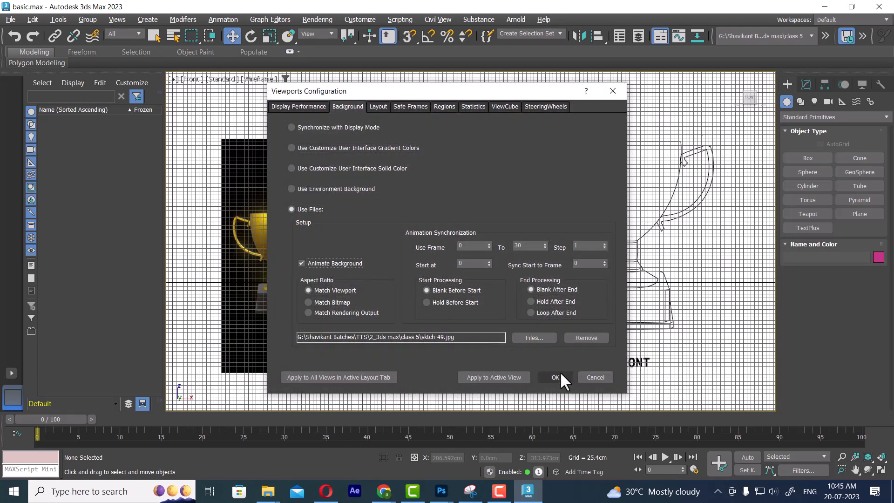
left_click(555, 377)
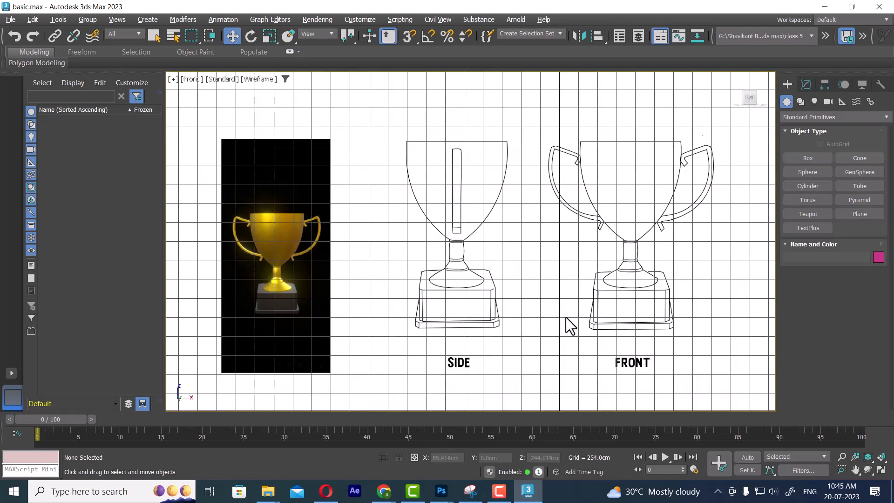
Apply the Match Rendering Output aspect ratio to the Front viewport's background, and restore the four-viewport layout
key("alt+b")
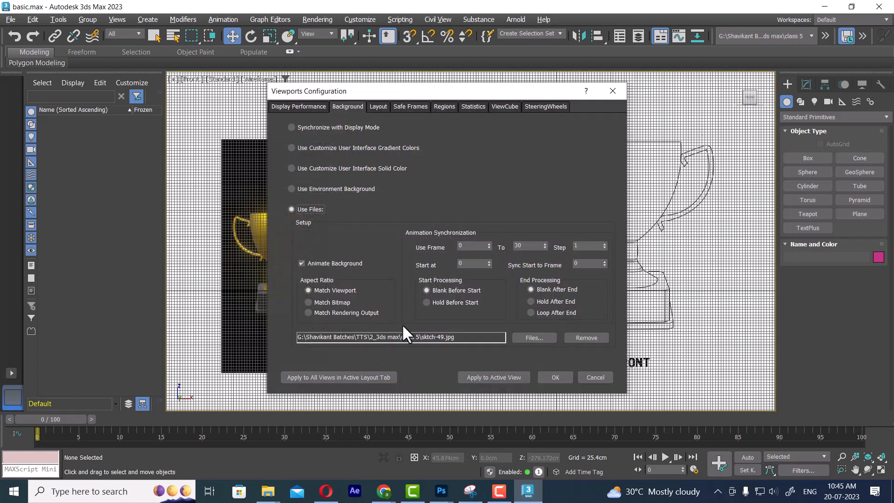
left_click(348, 303)
left_click(338, 313)
left_click(488, 377)
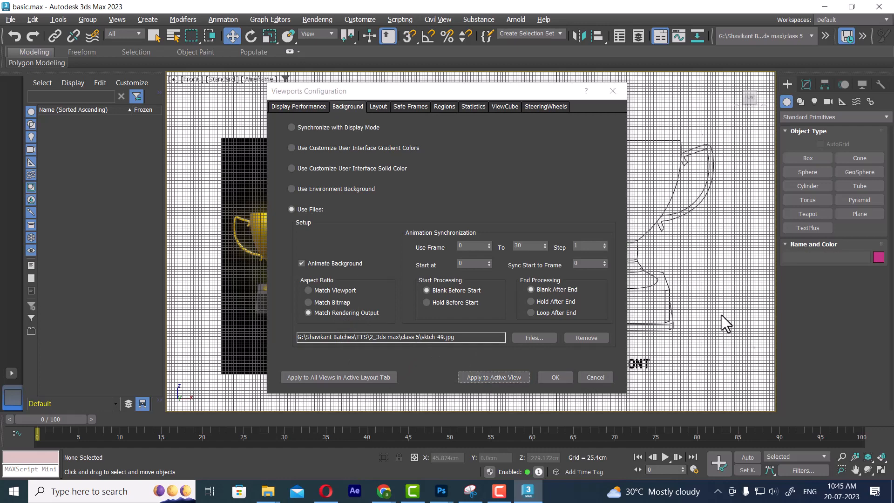
left_click(554, 377)
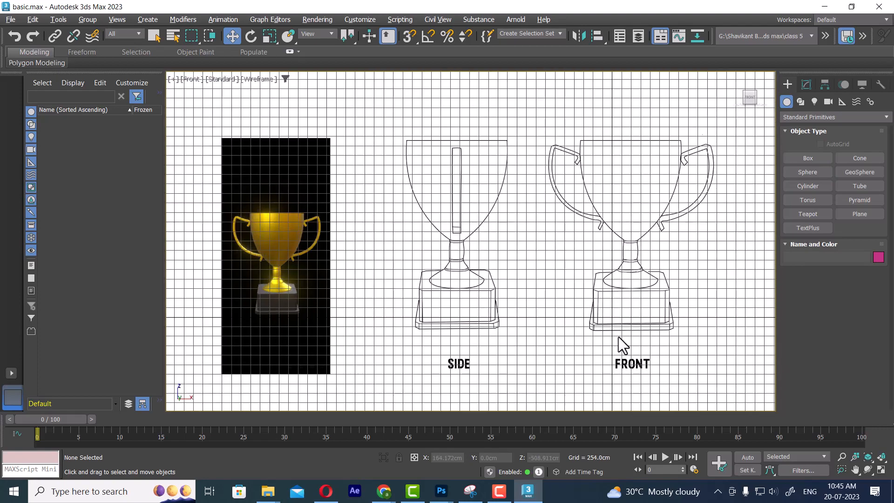
key("alt+w")
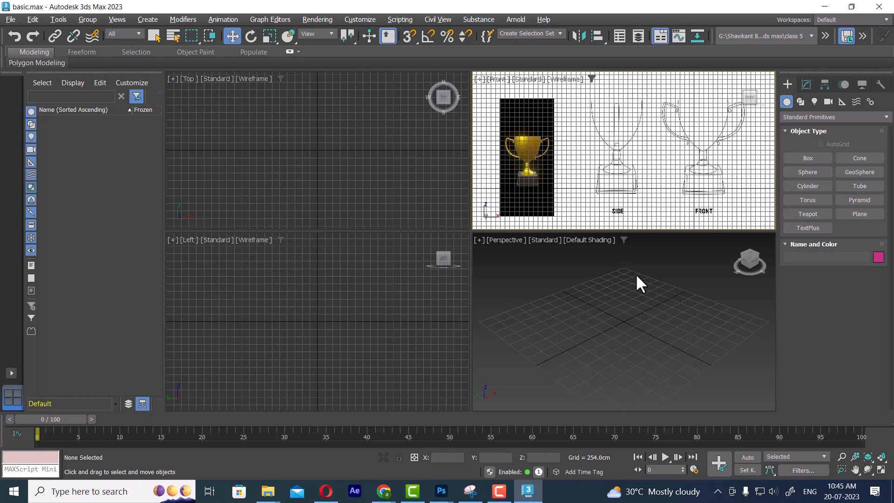
Check the pixel dimensions of sktch-49.jpg in File Explorer, and return to 3ds Max
key("alt+Tab")
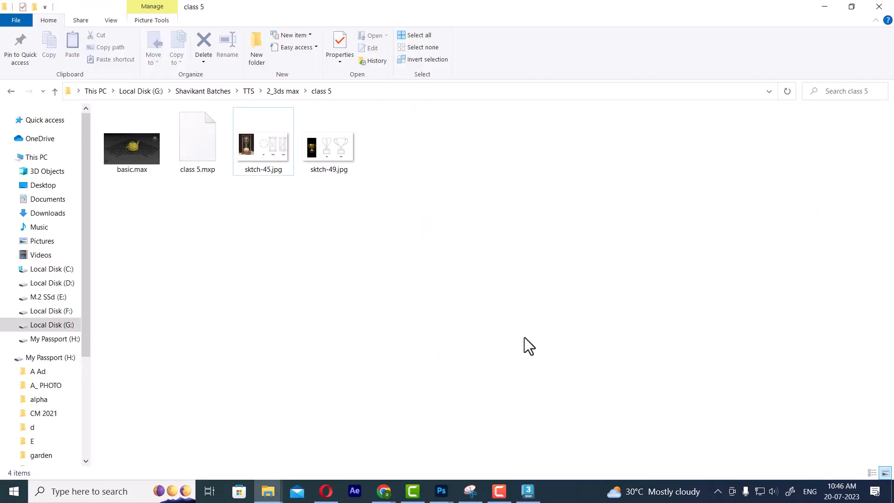
left_click(321, 148)
right_click(323, 144)
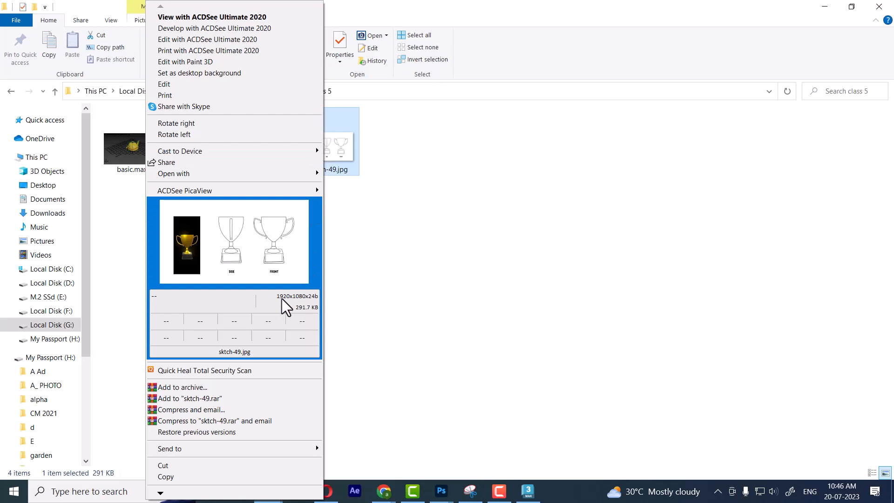
left_click(484, 286)
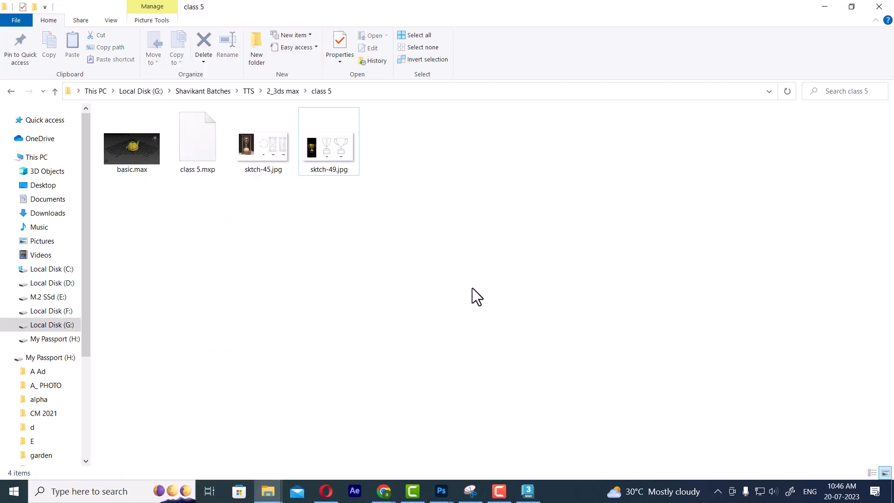
key("alt+Tab")
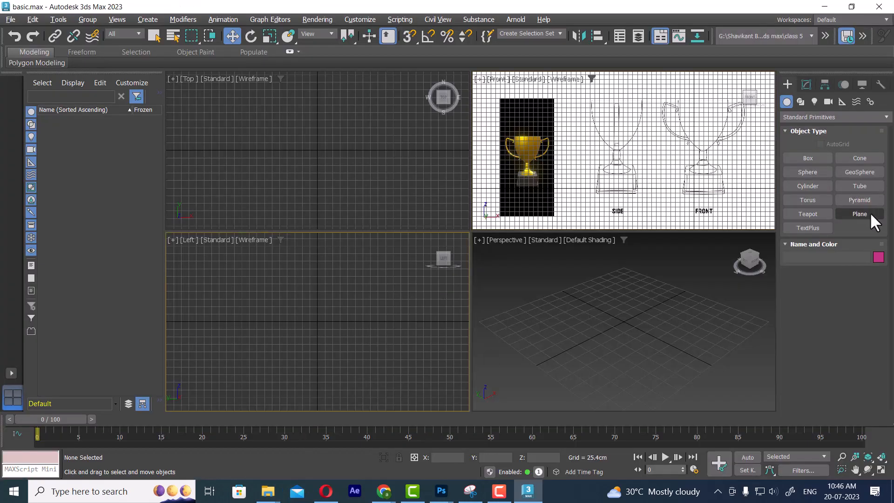
Draw a standard primitive plane in the Left viewport, centred horizontally on the grid, and examine it in the Perspective view
left_click(870, 215)
left_click_drag(220, 279, 415, 387)
key("w")
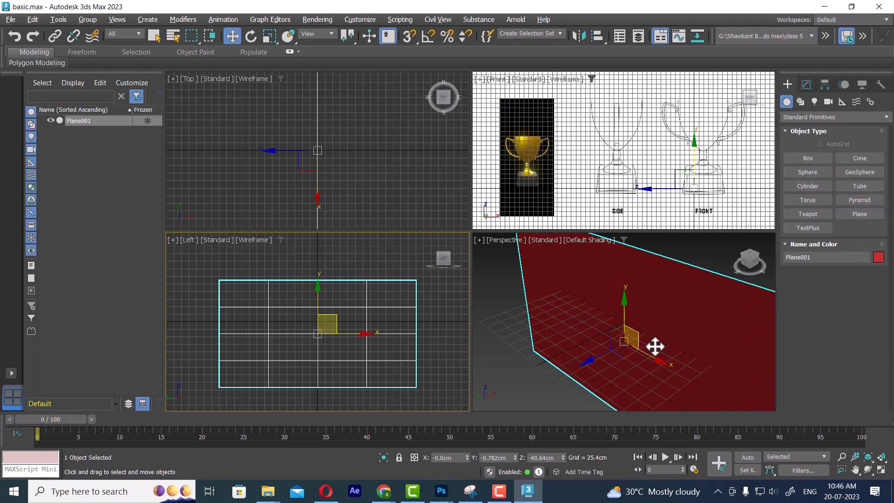
left_click(644, 359)
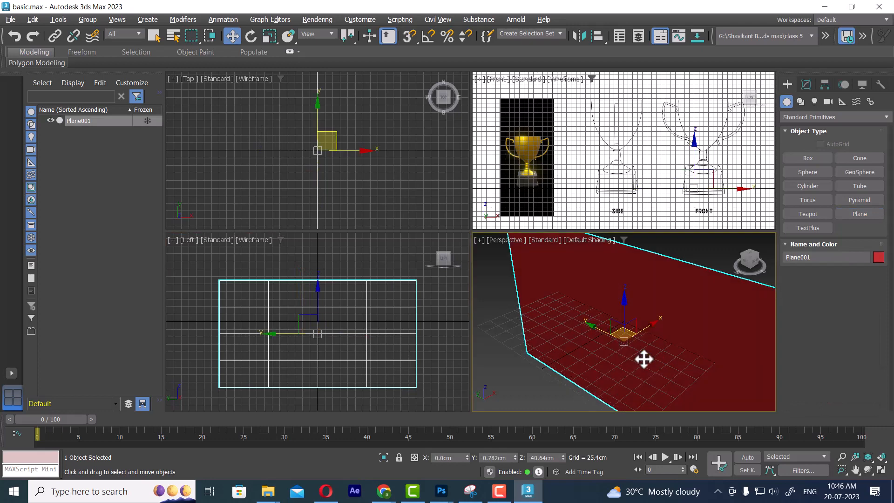
middle_click_drag(644, 359, 647, 179, "alt")
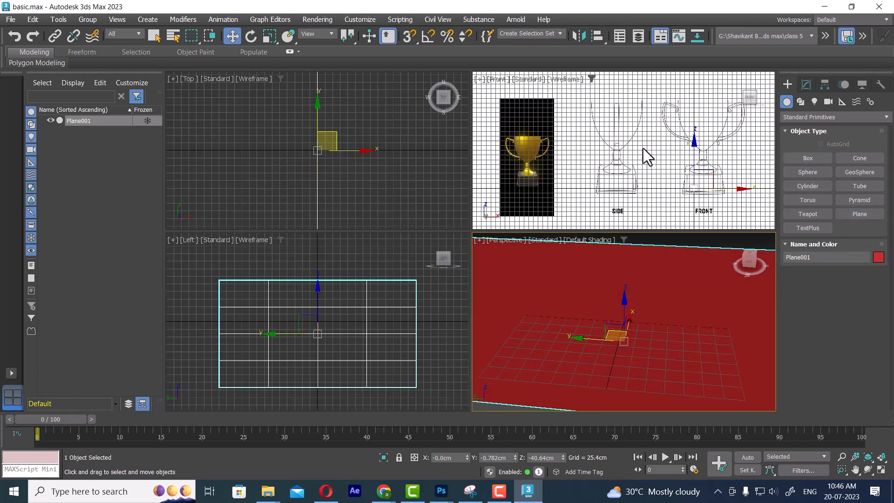
middle_click_drag(638, 298, 664, 309, "alt")
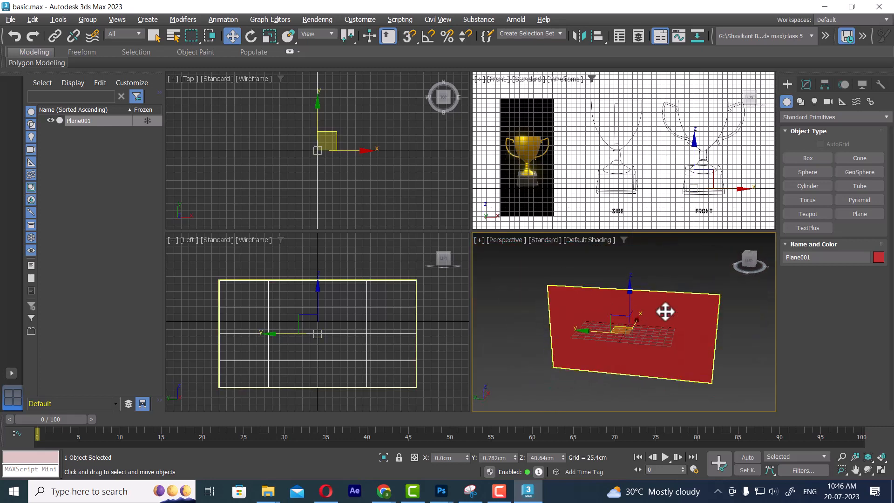
Show the plane's parameters, and open sktch-49.jpg from File Explorer in Adobe Photoshop 2023
left_click(806, 85)
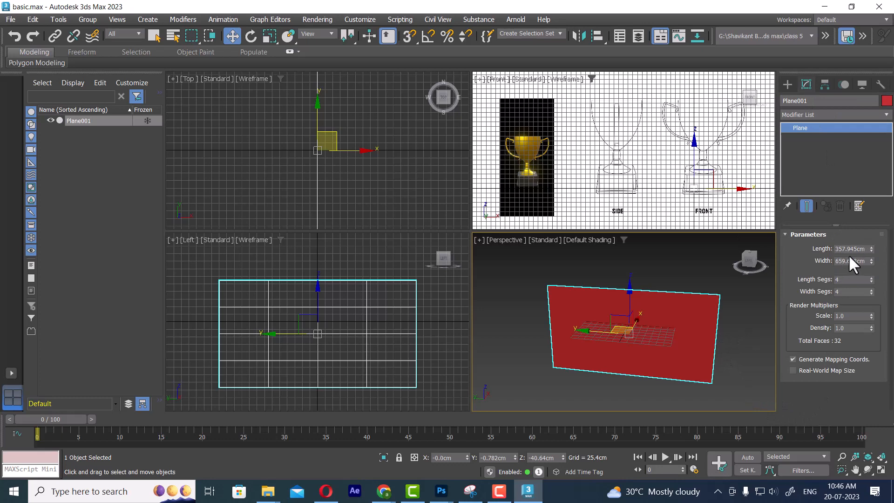
key("alt+Tab")
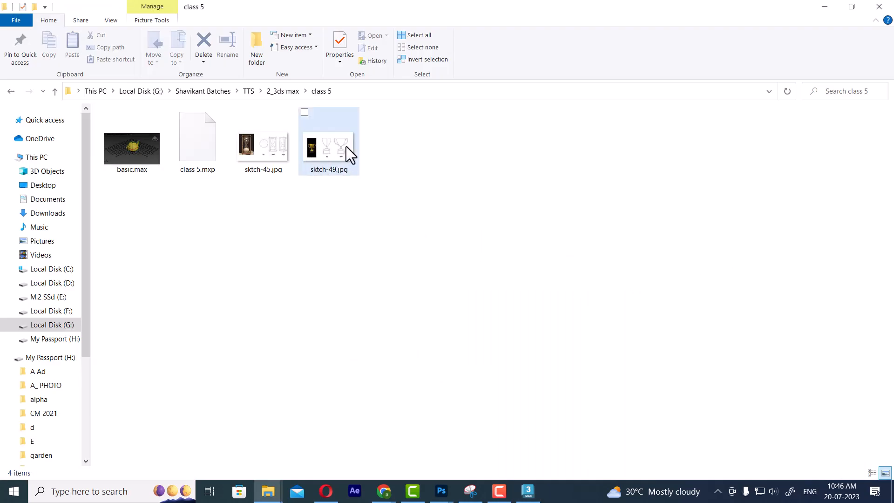
right_click(334, 144)
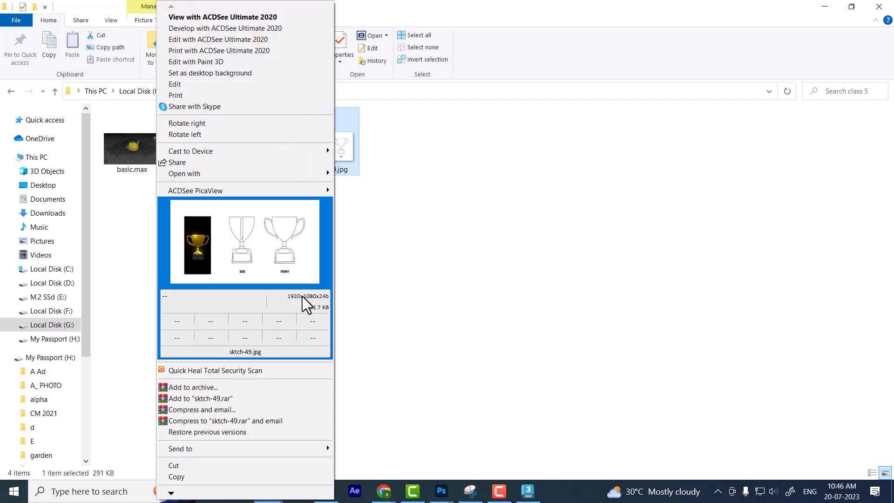
left_click(352, 152)
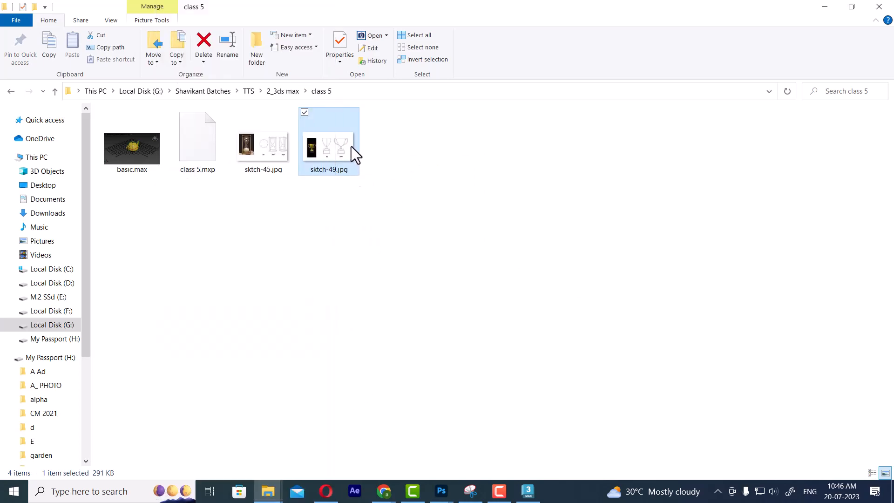
right_click(351, 147)
mouse_move(326, 175)
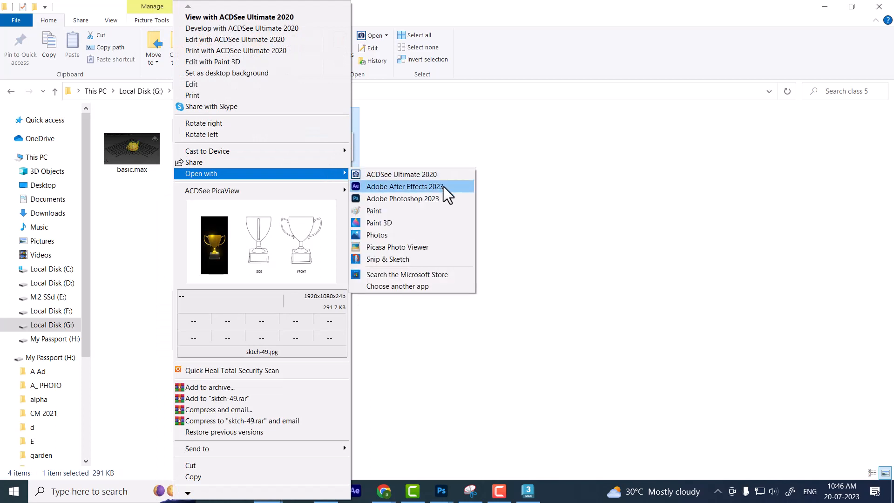
left_click(437, 199)
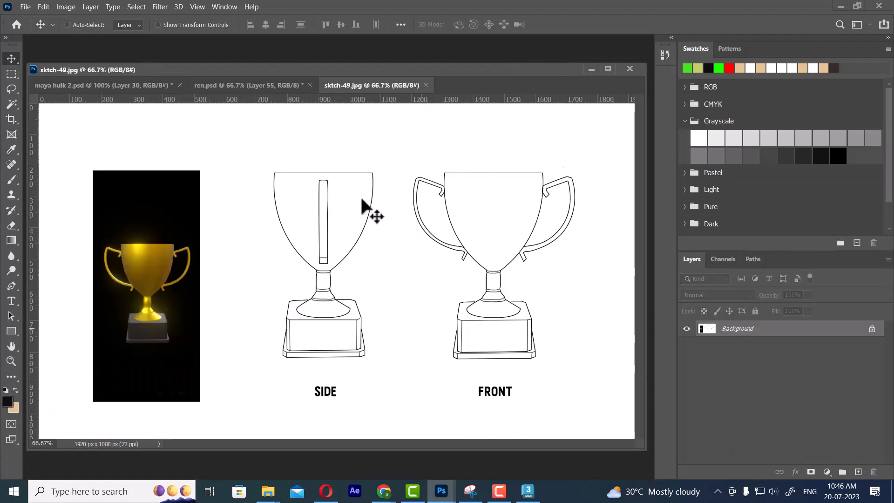
Float the sktch-49.jpg document in its own window and bring up its Image Size dialog to read the pixel dimensions
right_click(359, 83)
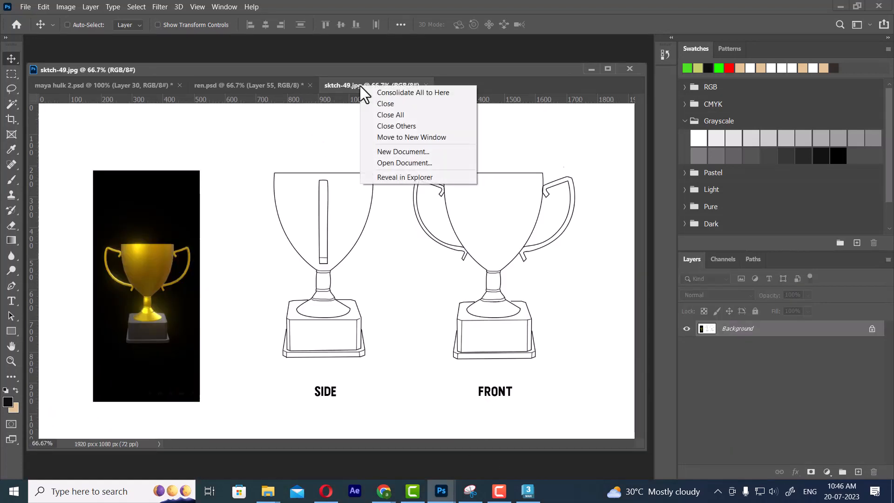
left_click(359, 86)
left_click_drag(347, 87, 305, 82)
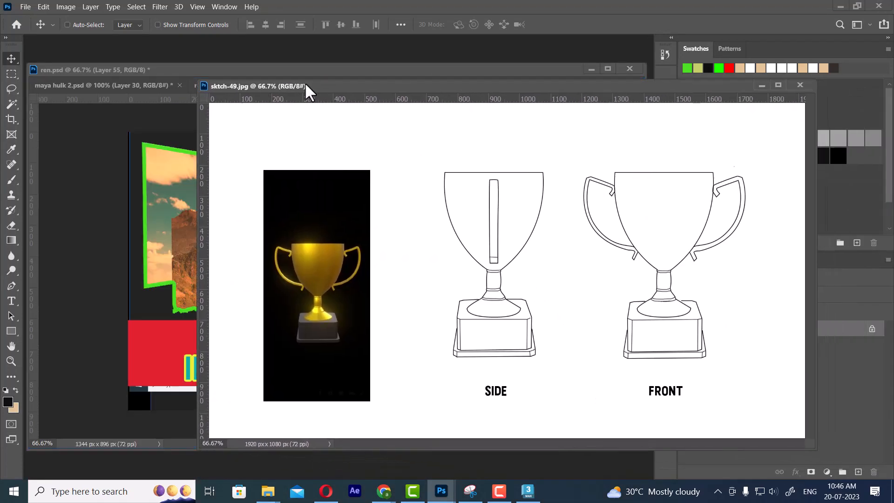
right_click(307, 83)
left_click(338, 99)
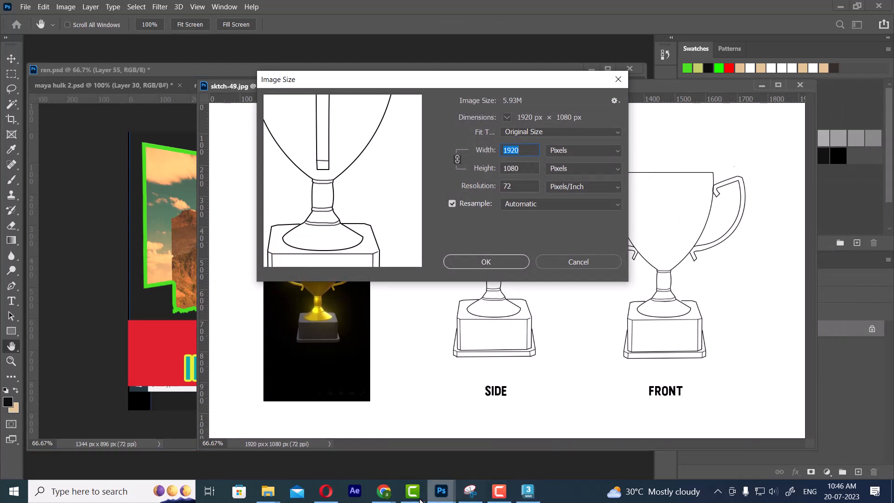
Switch to 3ds Max and set the plane's width to 1920 cm
left_click(528, 491)
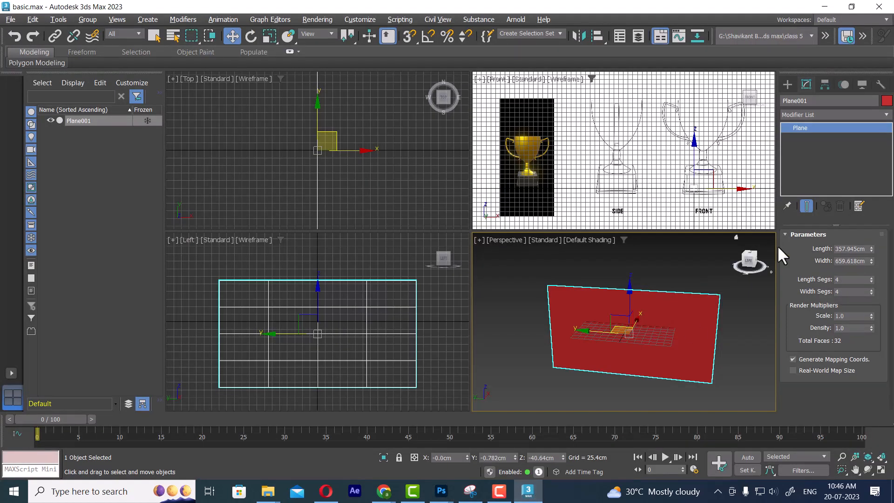
double_click(864, 261)
type("1920")
key("Return")
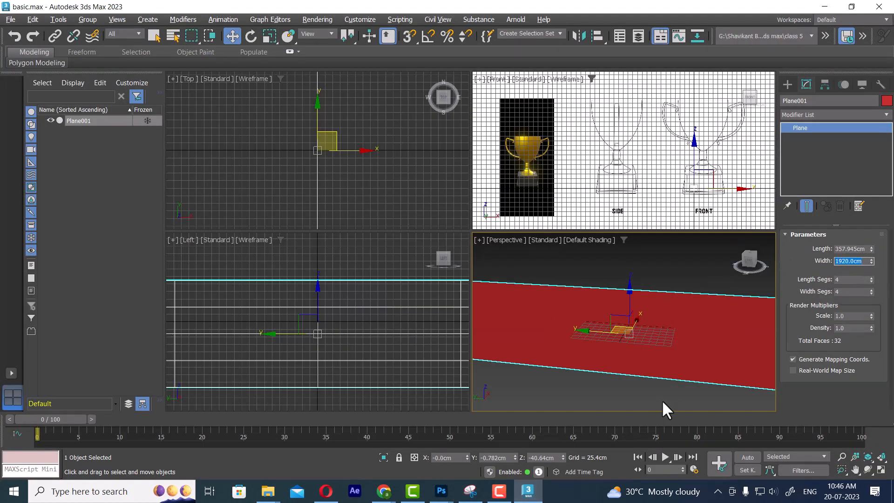
scroll(669, 341, "down", 5)
Check the image height in Photoshop, return to 3ds Max, and set the plane's length to 1080 cm
key("alt+Tab")
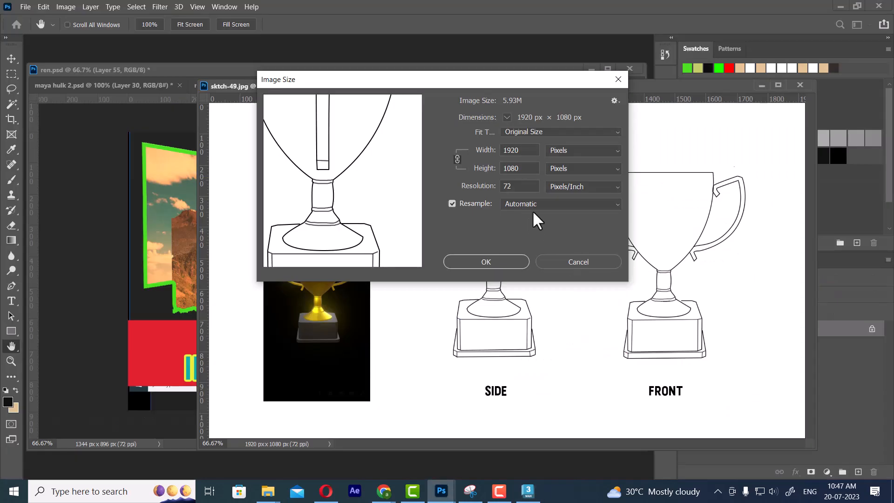
double_click(531, 170)
key("alt+Tab")
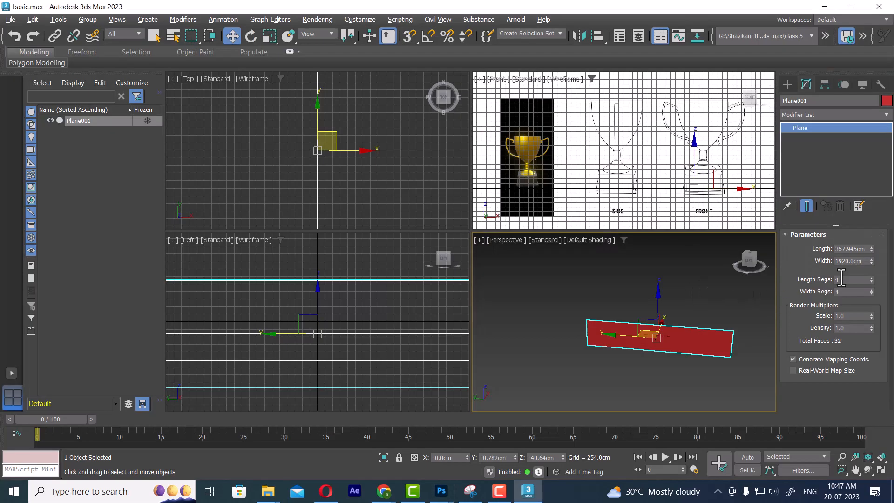
double_click(861, 248)
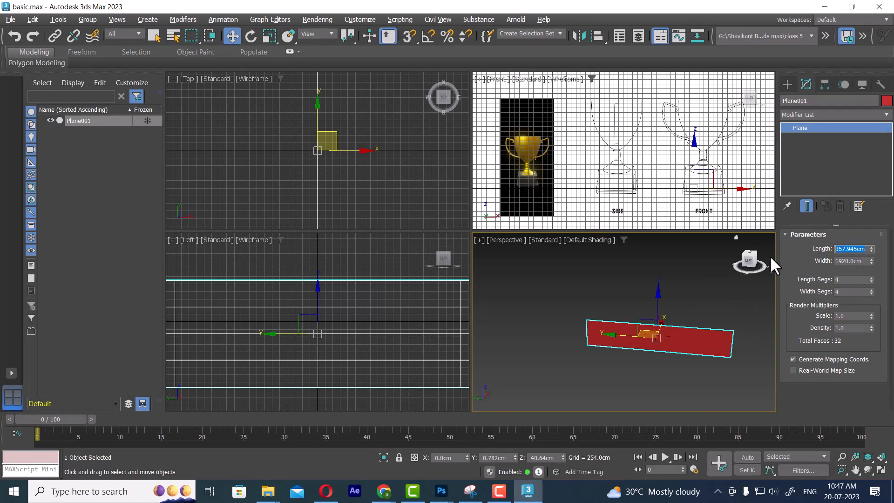
type("1080")
key("Return")
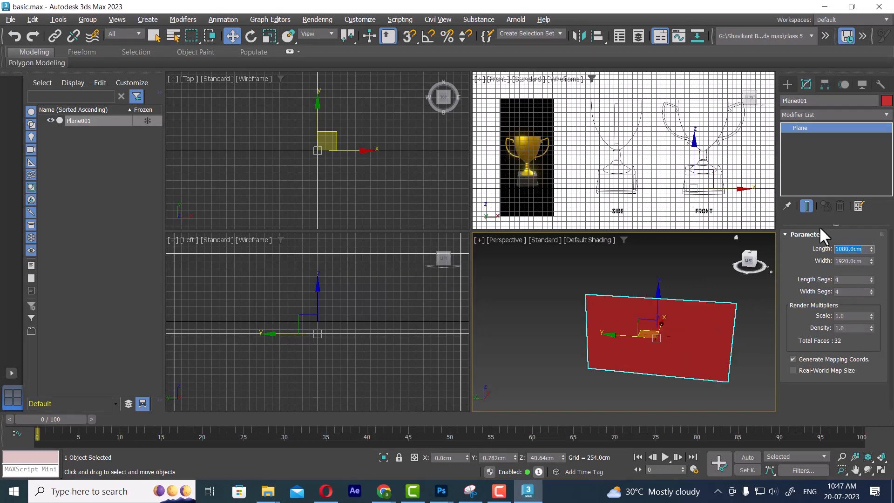
Replace the image background of the Front viewport with Use Customize User Interface Gradient Colors, applied to the active view only
middle_click(629, 144)
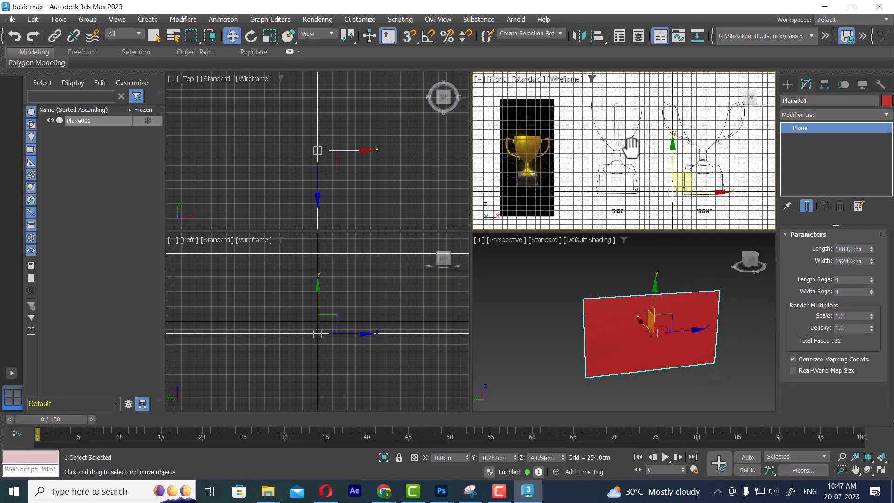
mouse_move(643, 137)
middle_mouse_down()
mouse_move(632, 131)
mouse_move(636, 140)
middle_mouse_up()
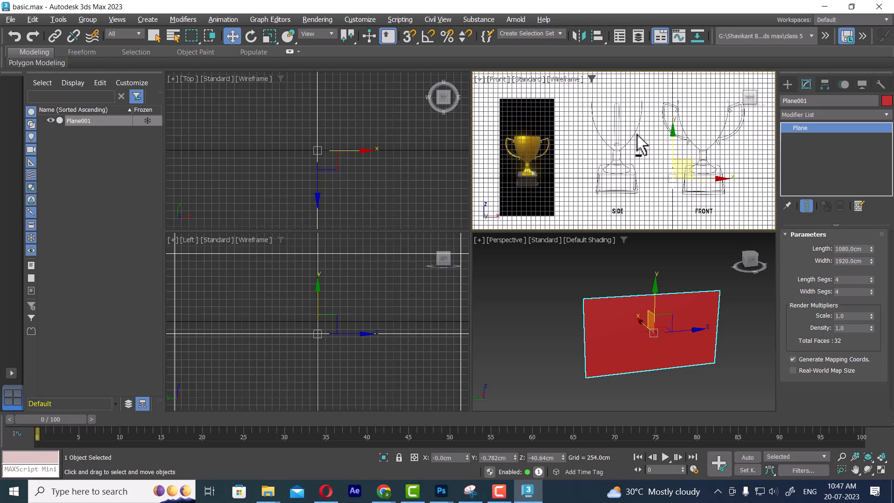
key("alt+b")
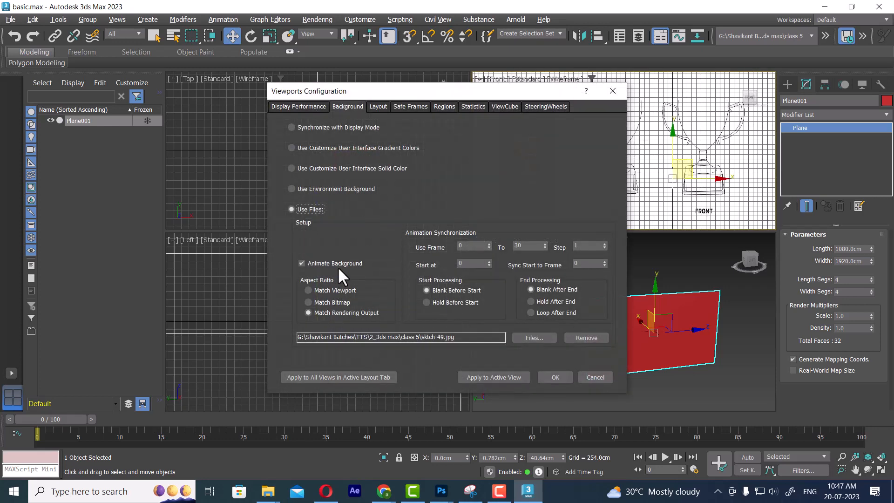
left_click(318, 150)
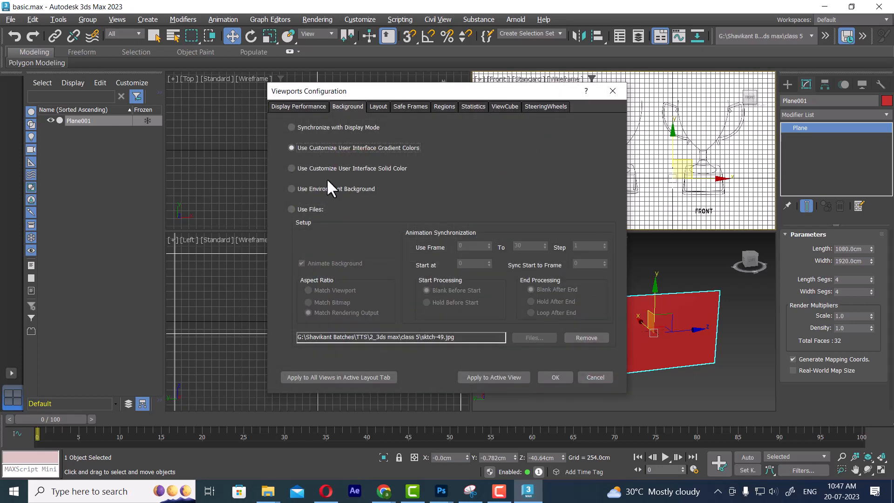
left_click(504, 376)
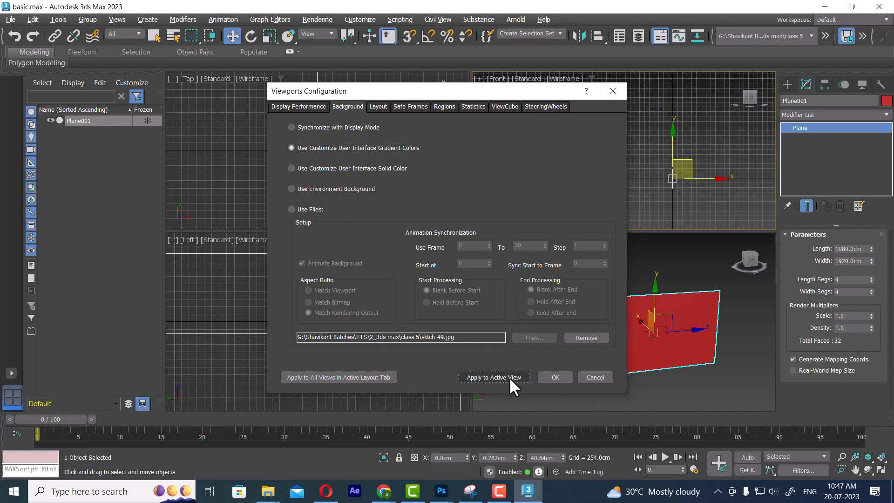
left_click(596, 378)
Reduce the plane's length and width segments to 1 each
left_click(692, 381)
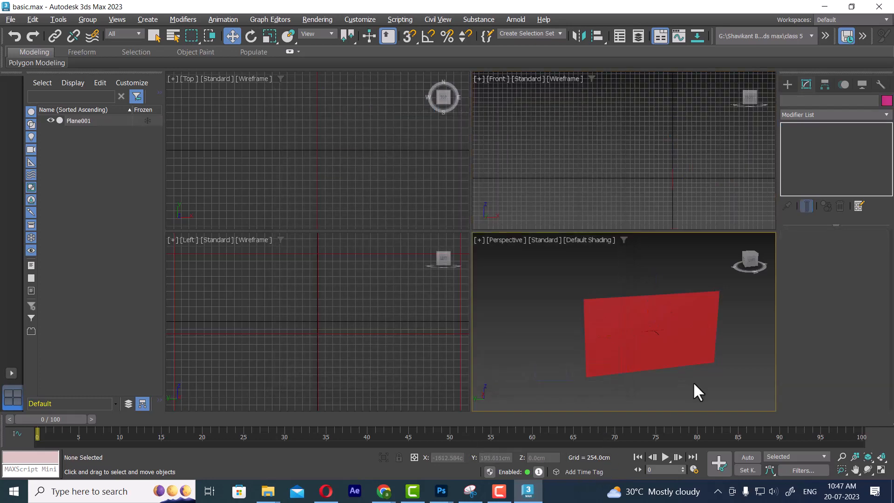
left_click(677, 326)
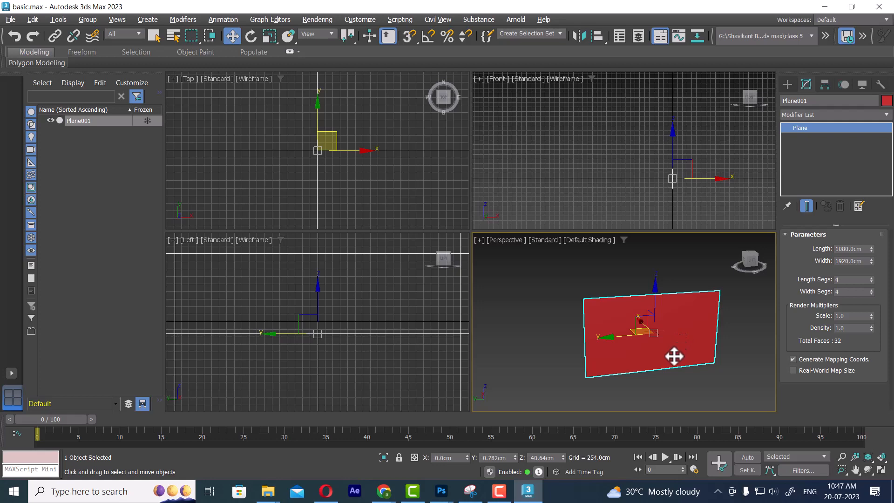
left_click(373, 322)
middle_click_drag(354, 328, 350, 327)
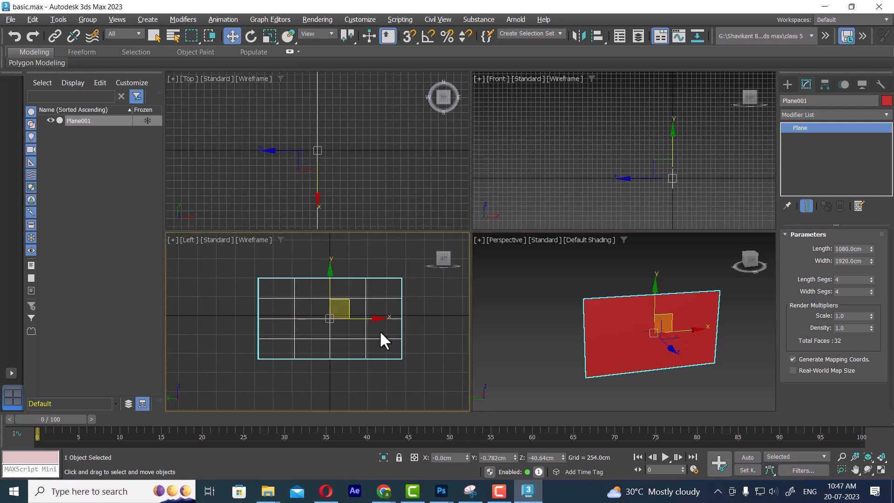
right_click(871, 292)
right_click(871, 278)
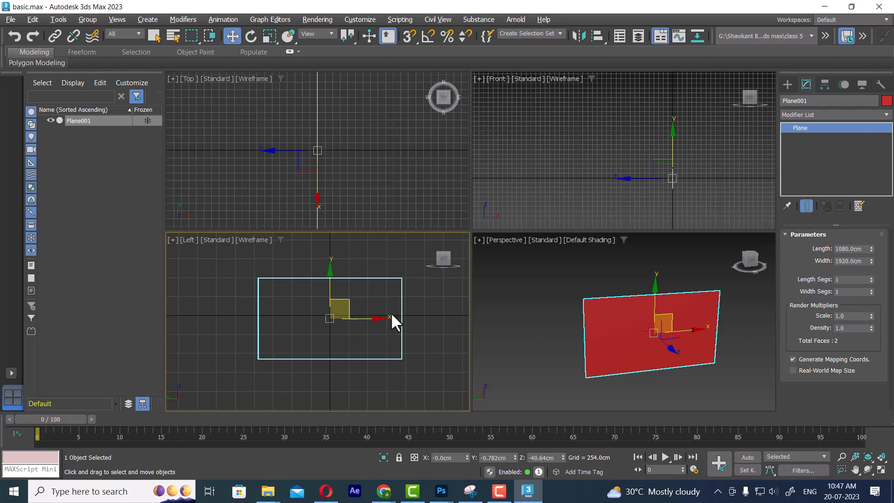
middle_click_drag(391, 314, 360, 327)
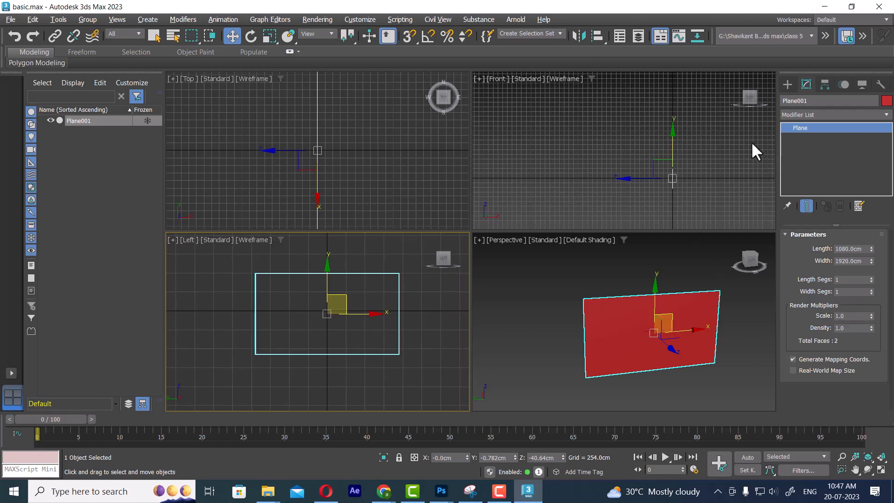
Open the Material Editor and switch it from Slate to Compact mode
right_click(583, 188)
key("m")
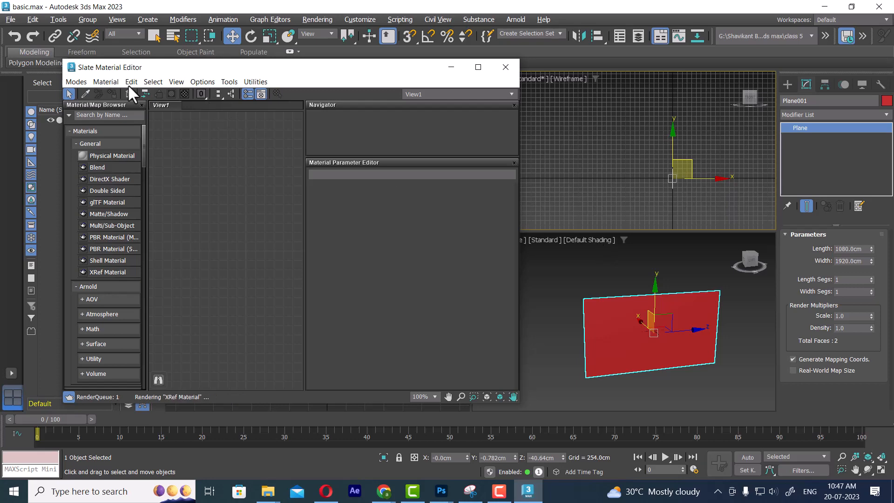
left_click(76, 82)
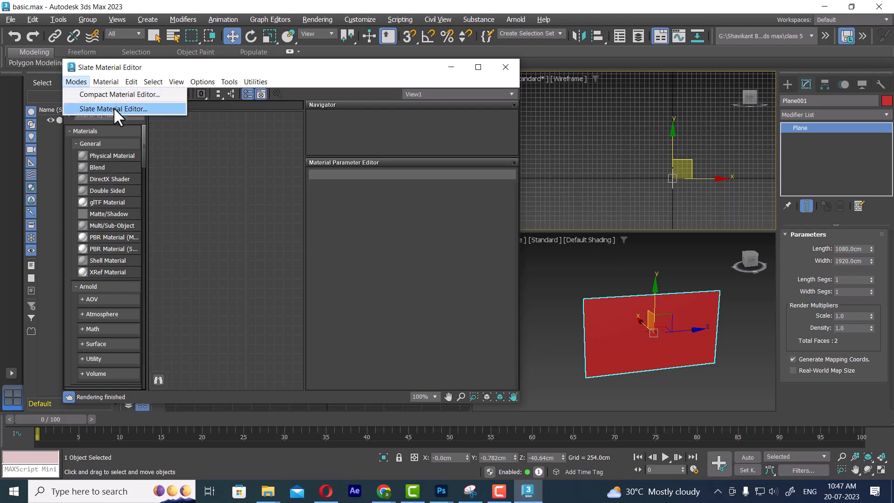
left_click(114, 108)
left_click(76, 82)
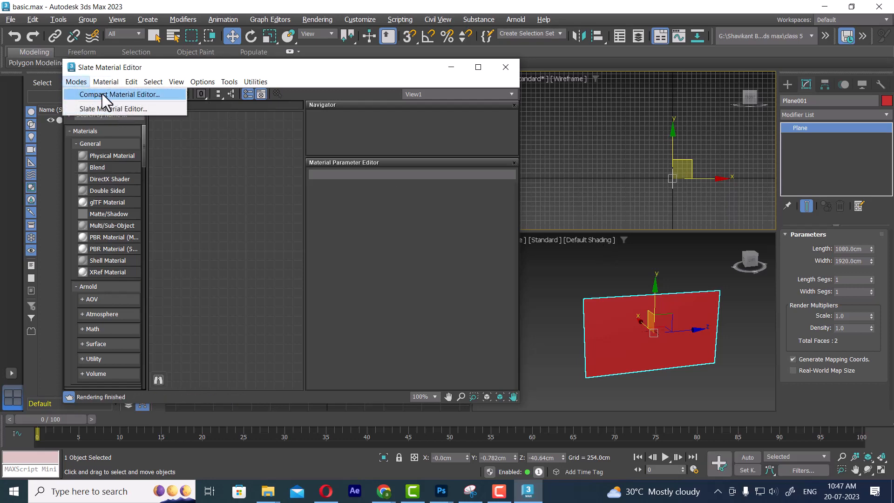
left_click(102, 94)
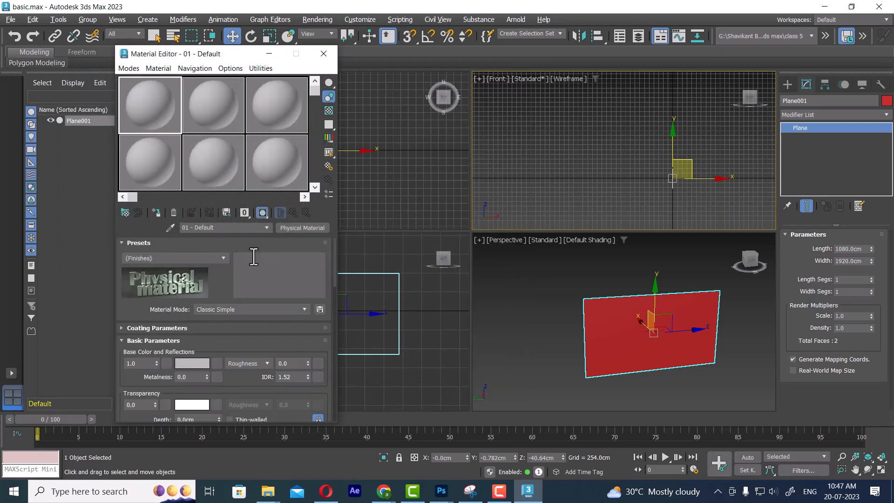
Examine the General material types offered for 01 - Default, and close the browser keeping Physical Material
left_click(301, 225)
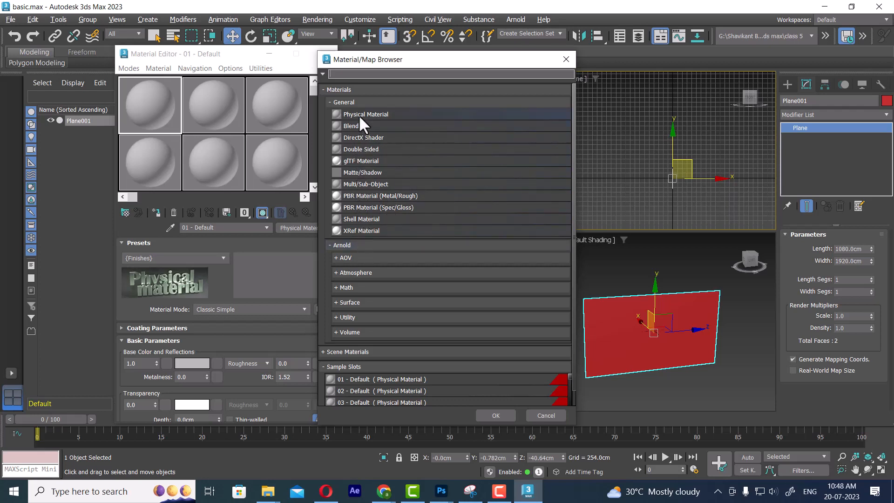
double_click(357, 100)
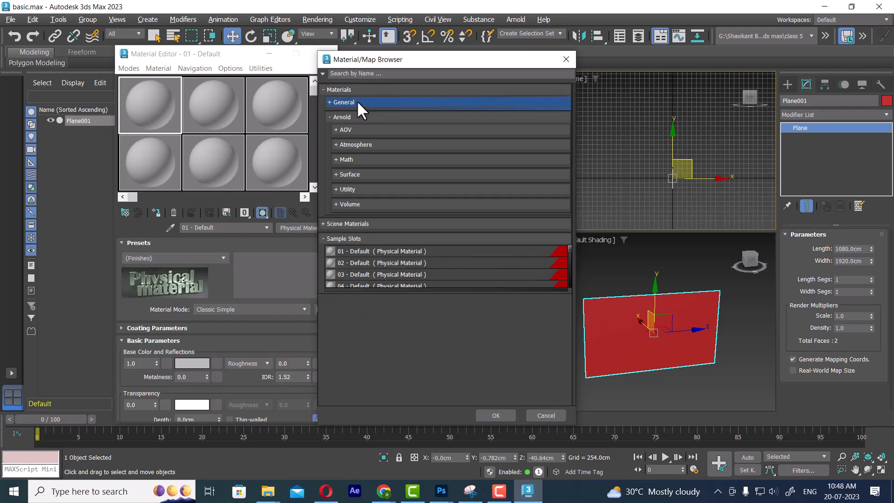
left_click(356, 101)
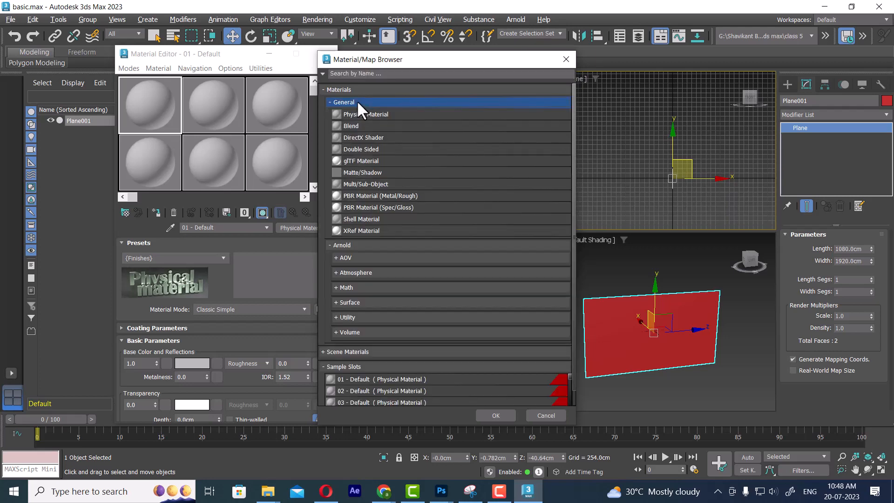
left_click(498, 418)
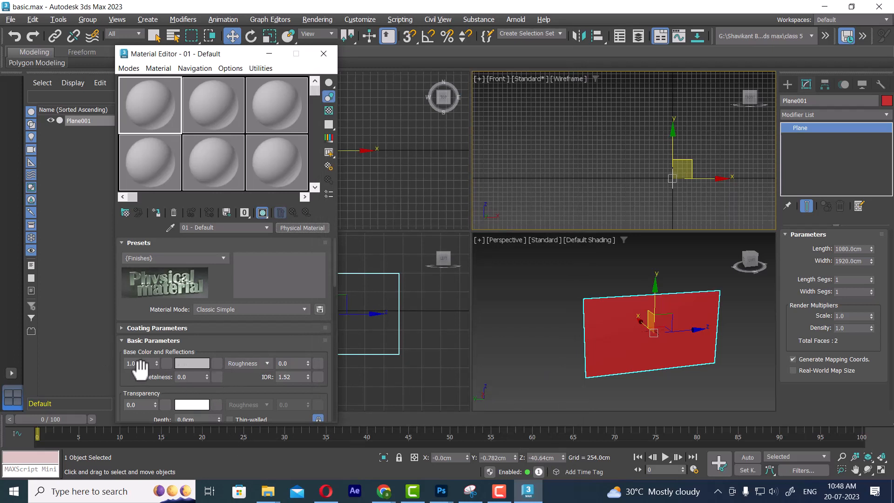
Load sktch-49.jpg as a Bitmap map in the base color of the 01 - Default material
left_click_drag(250, 56, 337, 52)
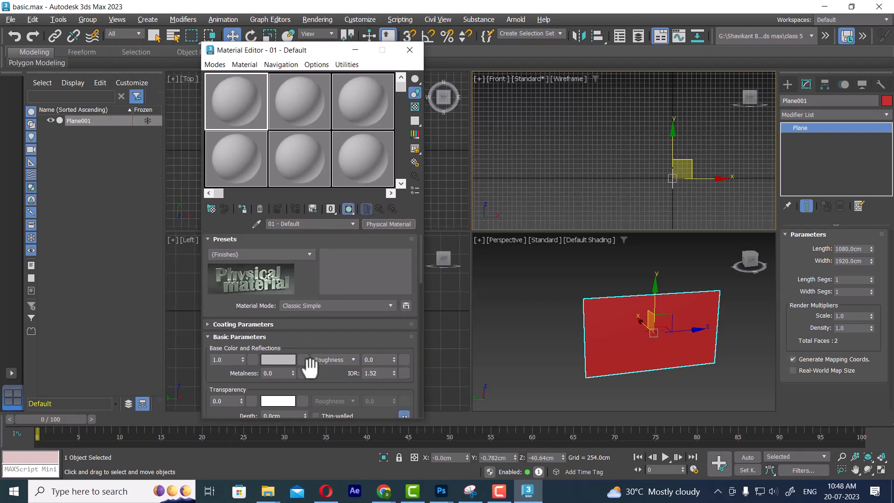
scroll(317, 349, "down", 1)
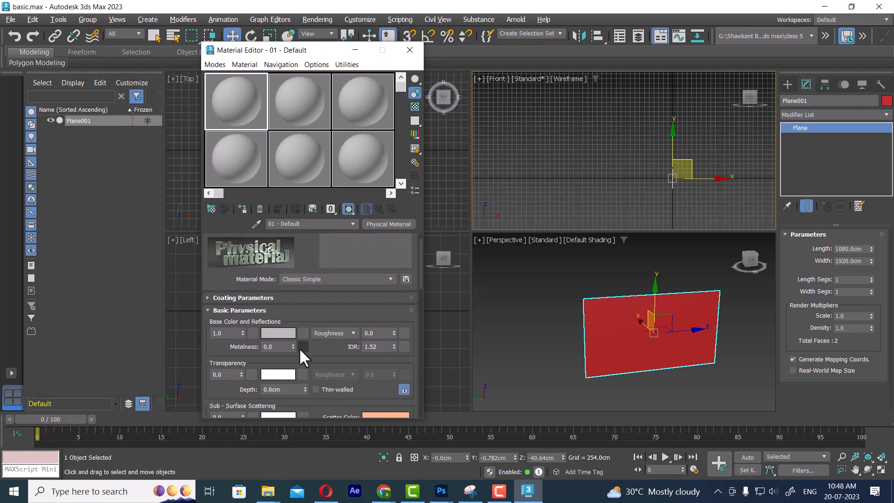
left_click(304, 331)
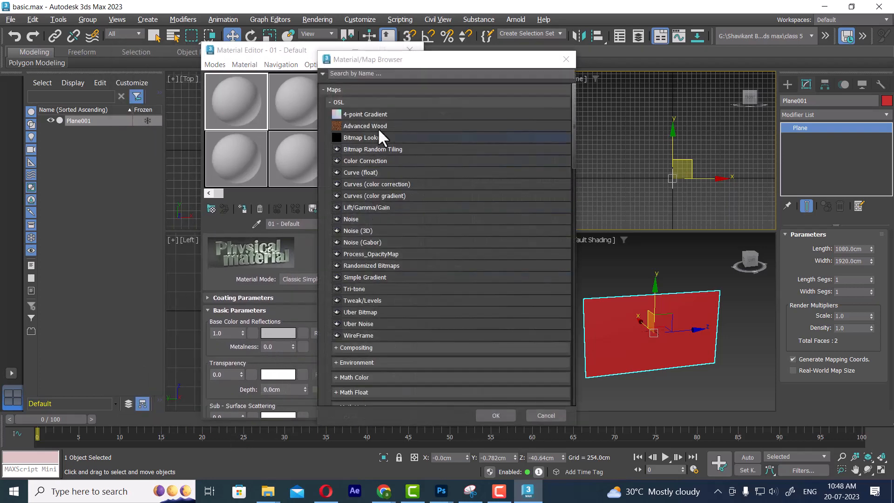
left_click(575, 173)
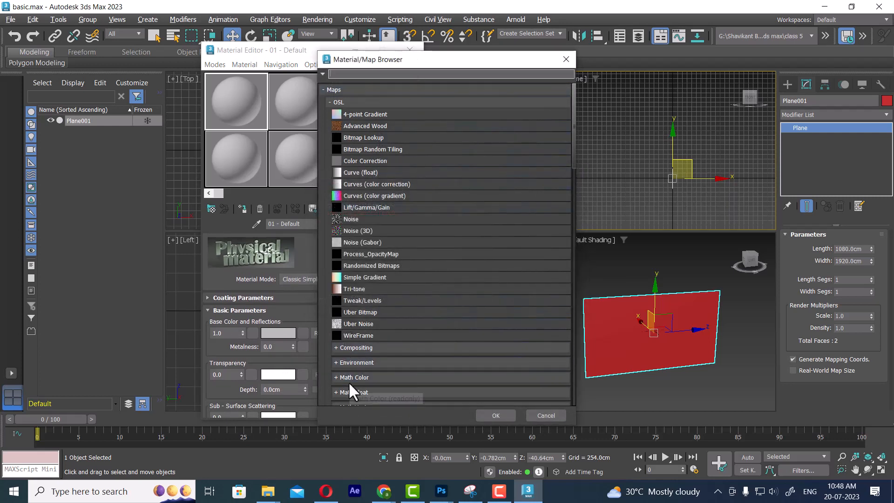
left_click(361, 74)
type("bit")
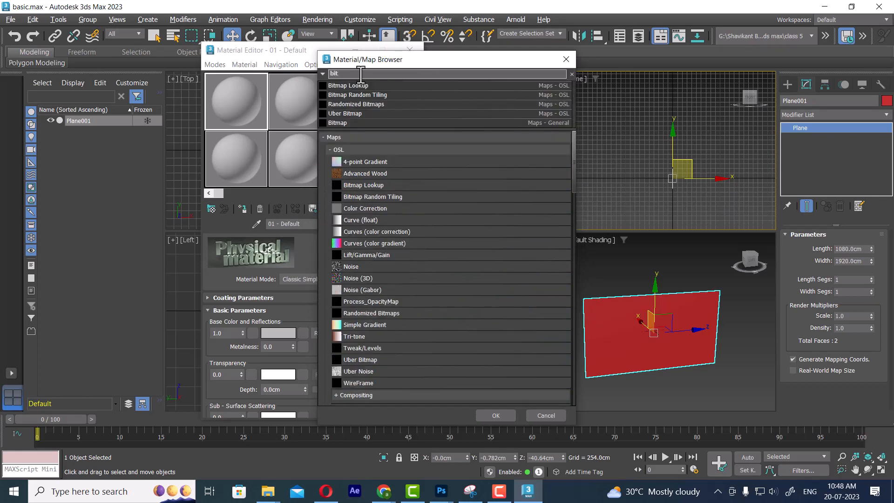
double_click(342, 122)
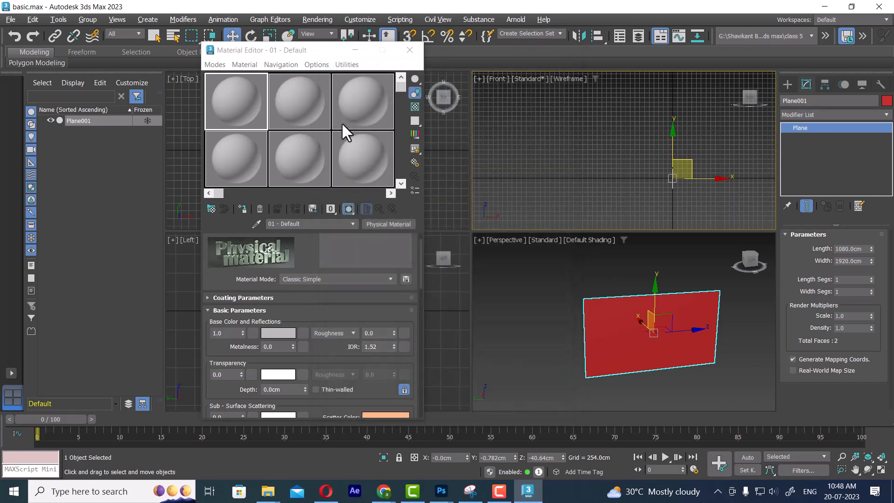
left_click(172, 124)
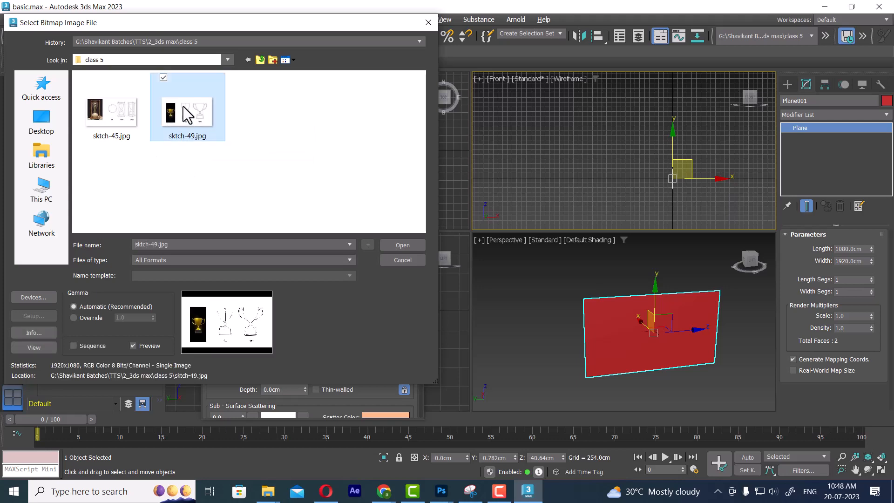
double_click(187, 114)
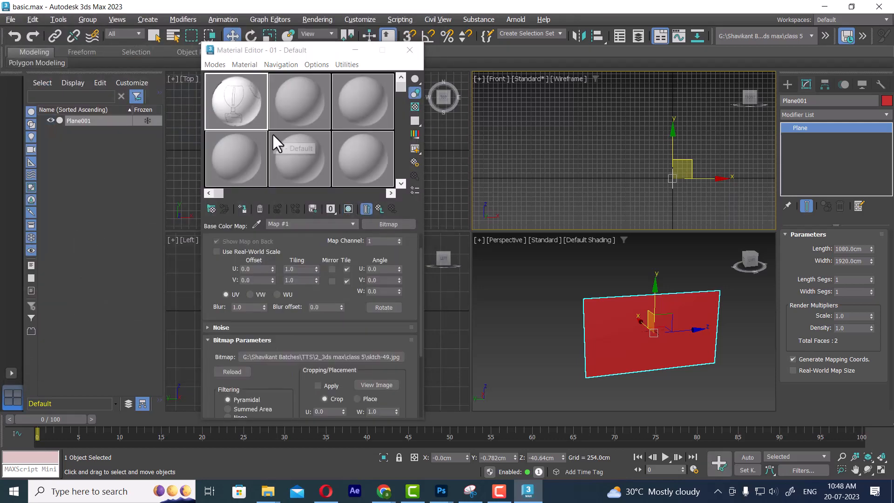
Assign the 01 - Default material to the plane and show its shaded map in the viewport
key("ctrl+z")
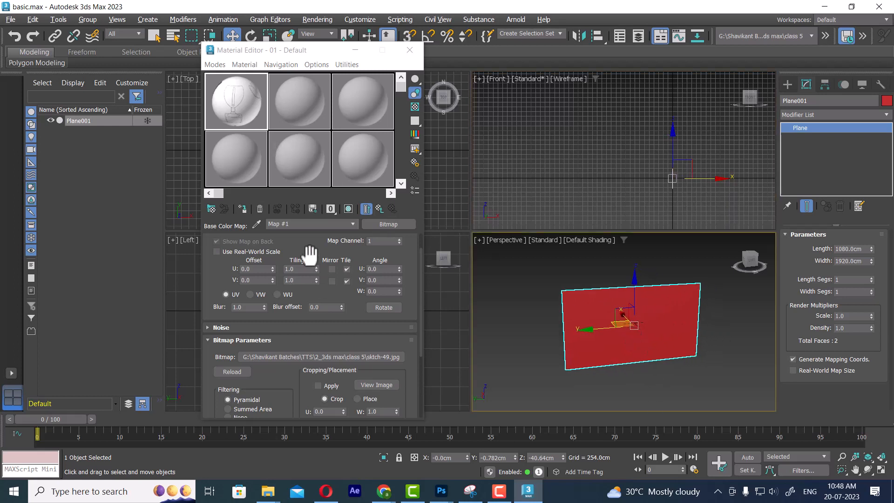
left_click(242, 207)
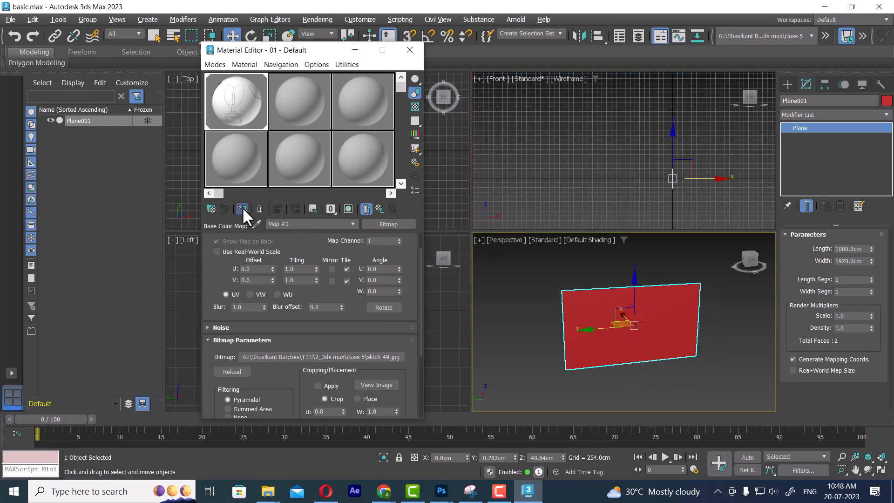
left_click(347, 208)
left_click(348, 208)
left_click(348, 209)
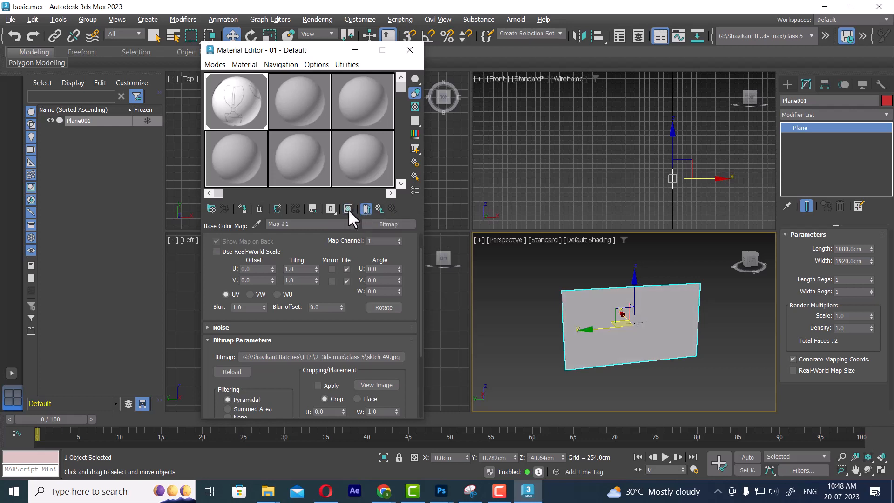
left_click(347, 208)
scroll(618, 329, "up", 6)
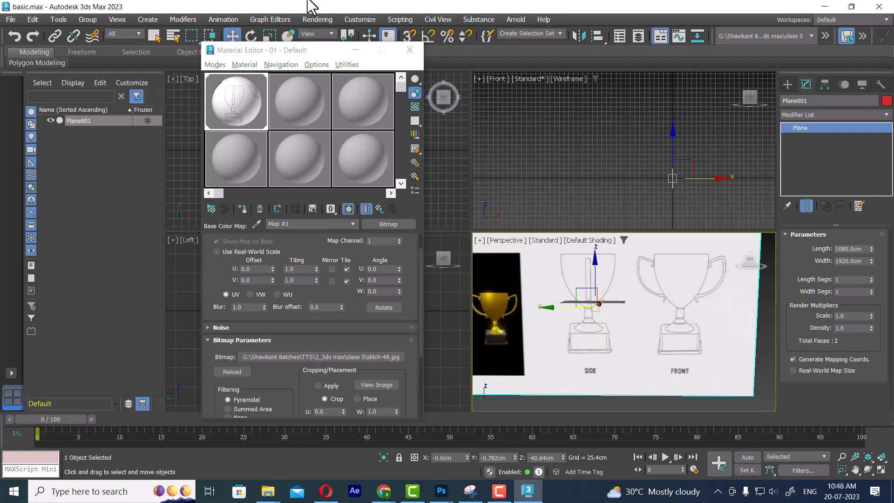
left_click(409, 49)
Switch the Left viewport from wireframe to Default Shading and frame the textured plane
left_click(308, 352)
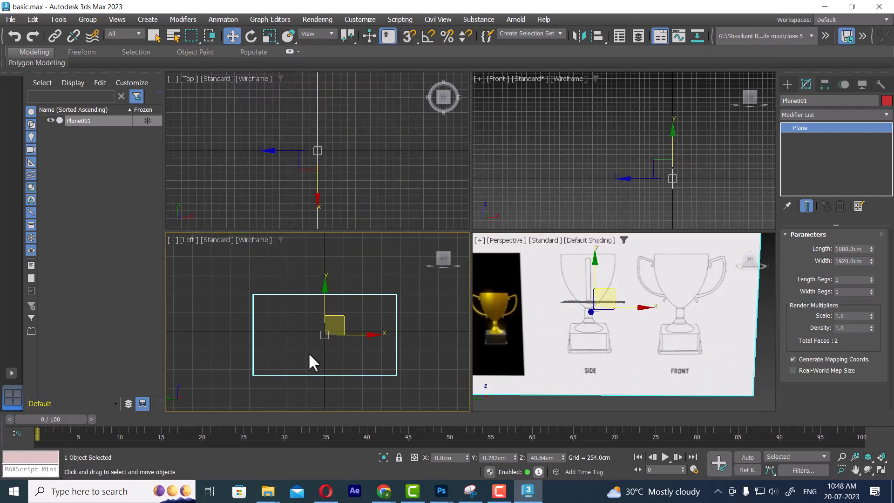
key("F3")
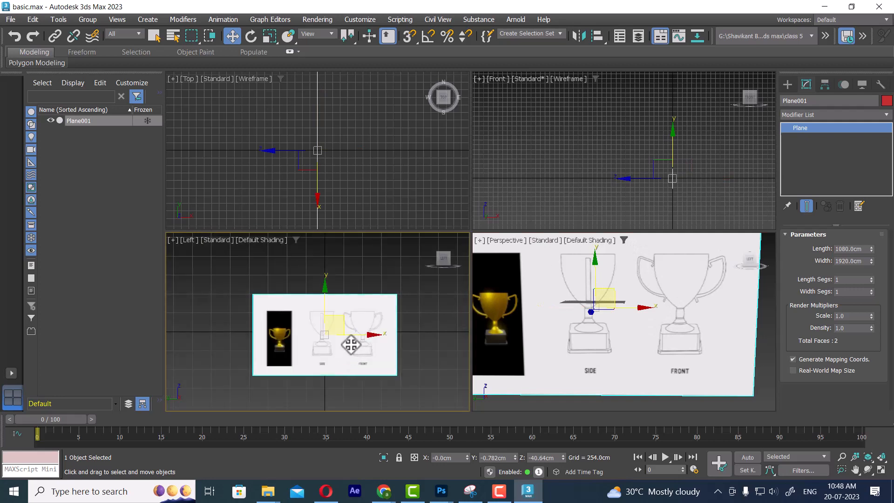
scroll(351, 345, "down", 5)
scroll(351, 346, "up", 6)
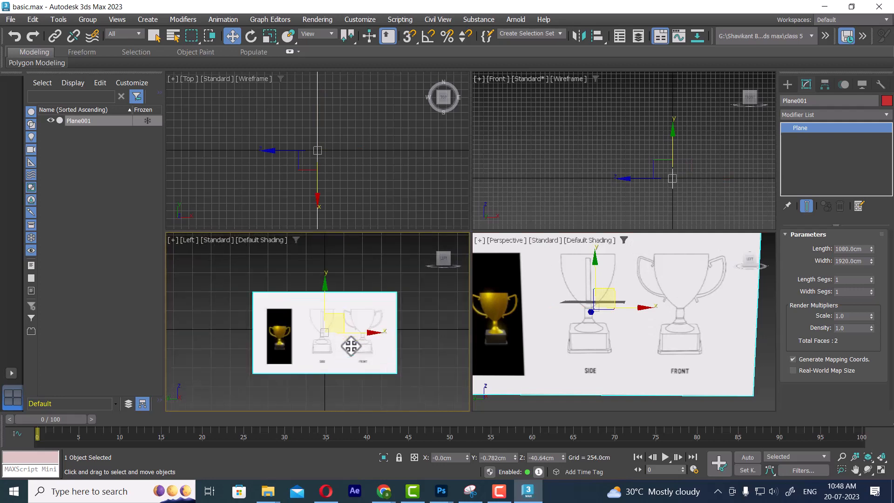
scroll(351, 345, "down", 4)
scroll(351, 345, "up", 5)
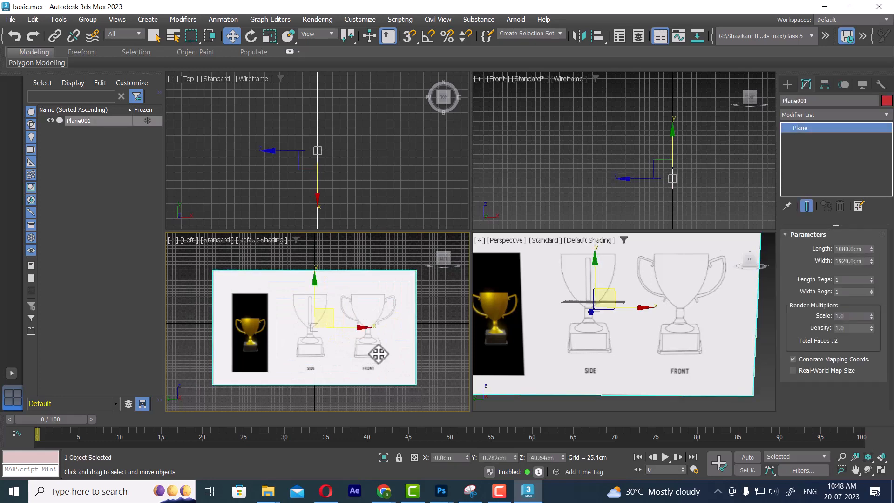
Move the reference plane in the Left viewport to about Y 569 cm and Z 323 cm, bringing the front trophy drawing near the origin
left_click_drag(365, 329, 311, 313)
middle_click_drag(273, 292, 286, 321)
left_click_drag(278, 309, 279, 270)
key("F3")
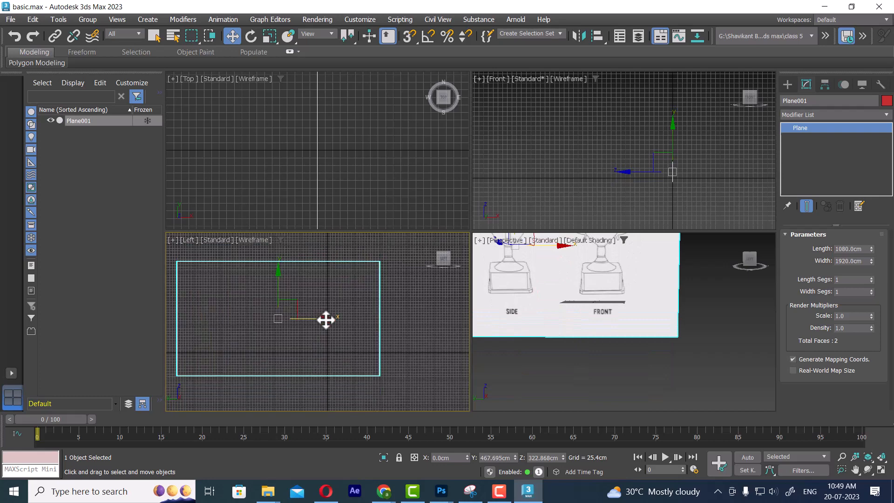
key("F3")
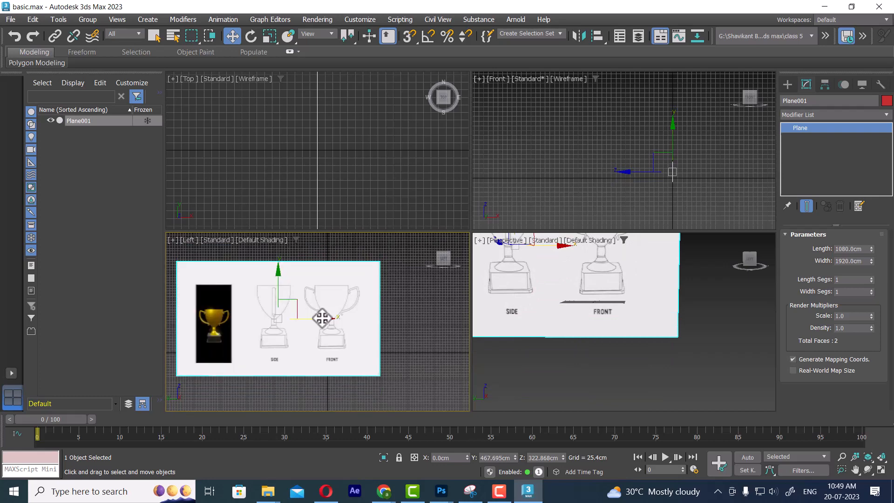
key("F3")
key("F3")
left_click_drag(322, 317, 311, 321)
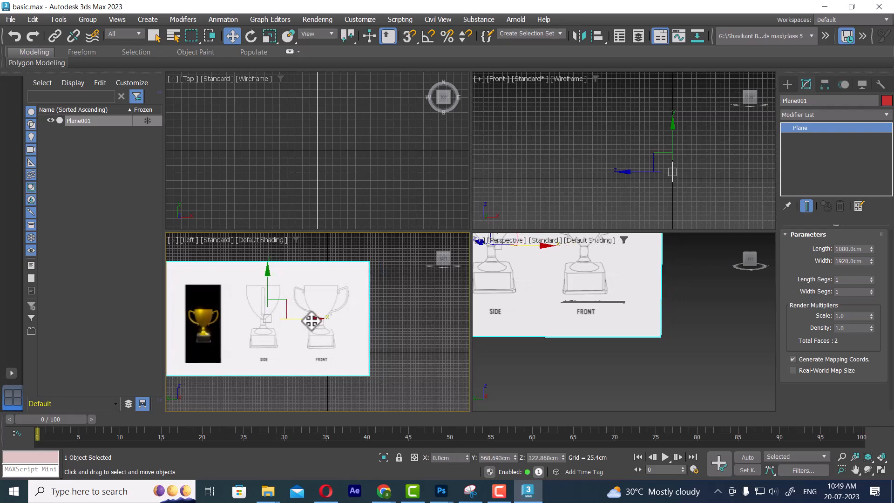
Maximize the Left viewport, examine the side and front trophy drawings up close, and deselect the plane
middle_click_drag(367, 329, 387, 355)
key("alt+w")
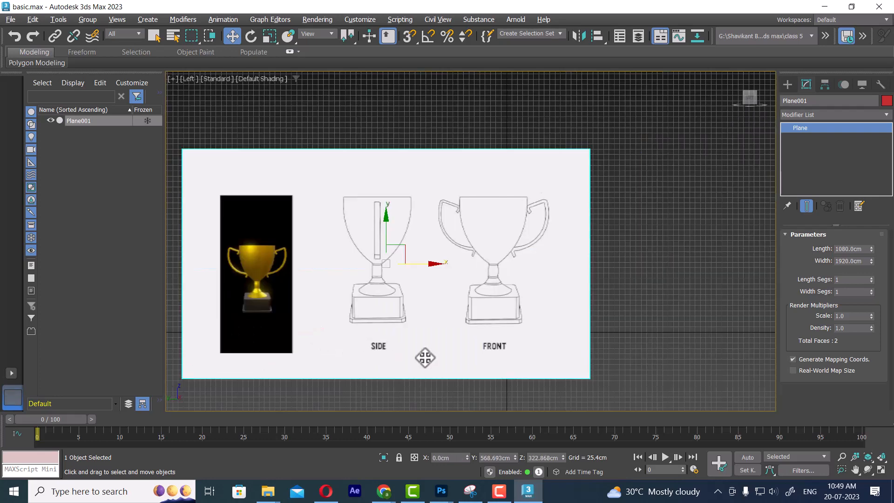
scroll(531, 321, "up", 5)
middle_click_drag(526, 315, 538, 335)
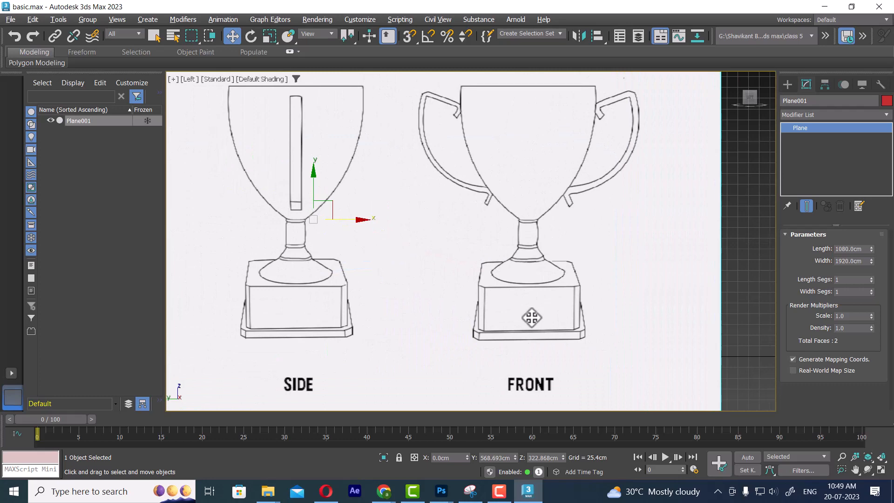
scroll(533, 317, "down", 5)
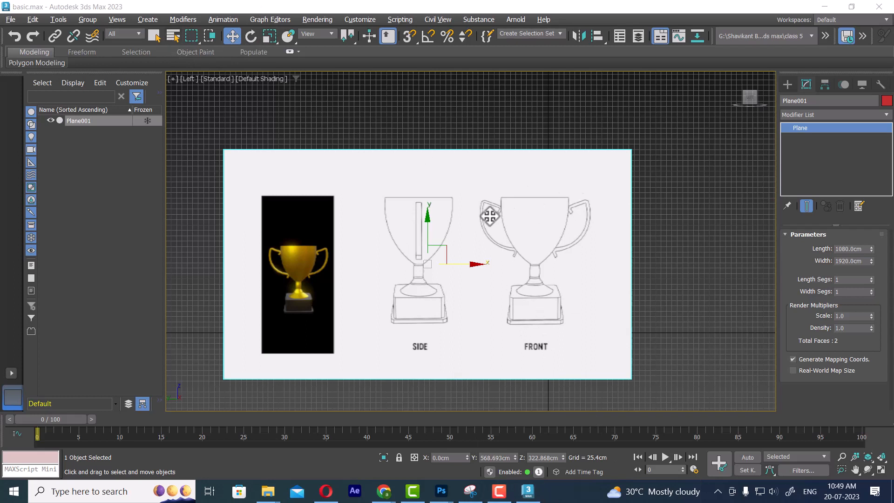
left_click(688, 219)
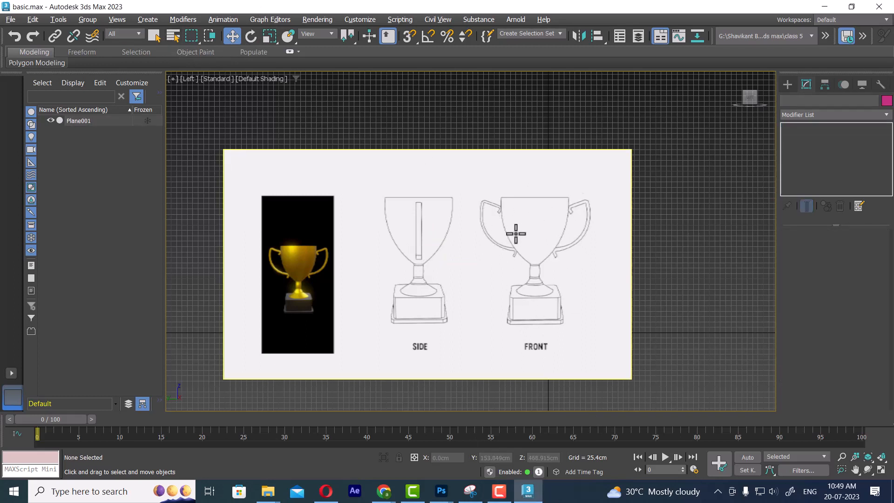
middle_click_drag(655, 215, 611, 202)
Return to the four-viewport layout and create a roughly square-based box near the origin in the Top viewport
left_click(786, 83)
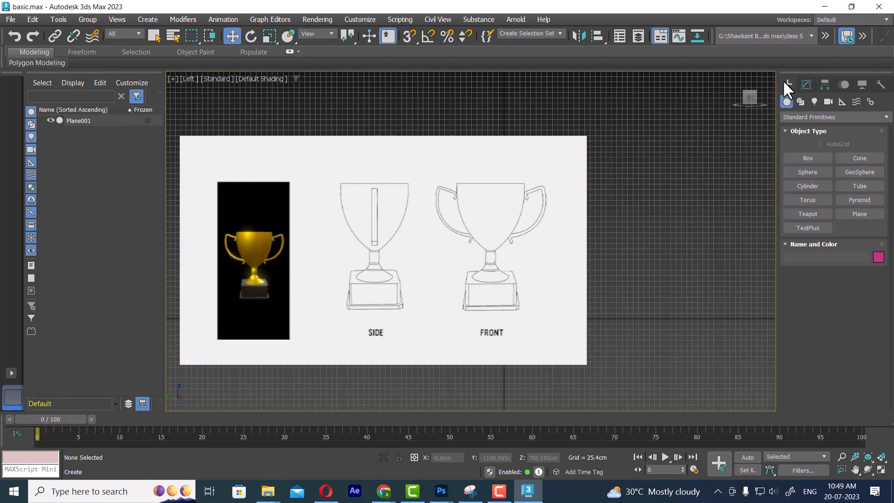
left_click(810, 158)
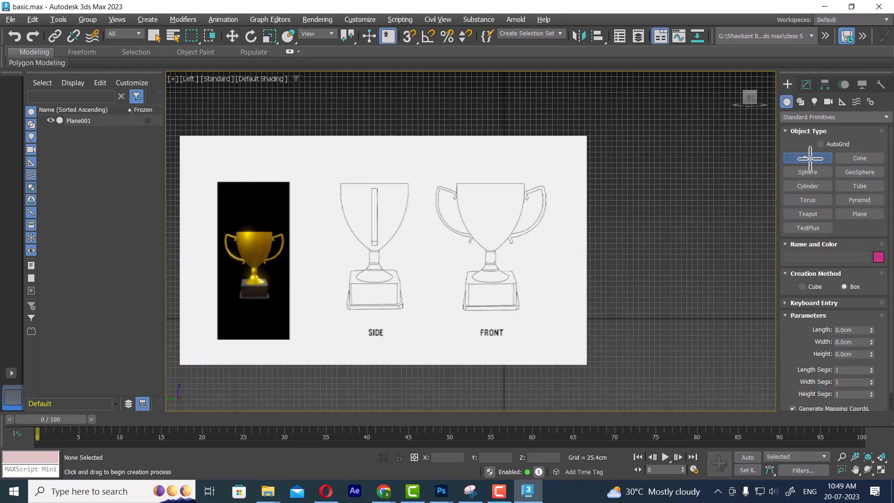
key("alt+w")
left_click_drag(303, 143, 348, 185)
left_click(336, 147)
key("w")
scroll(376, 347, "up", 5)
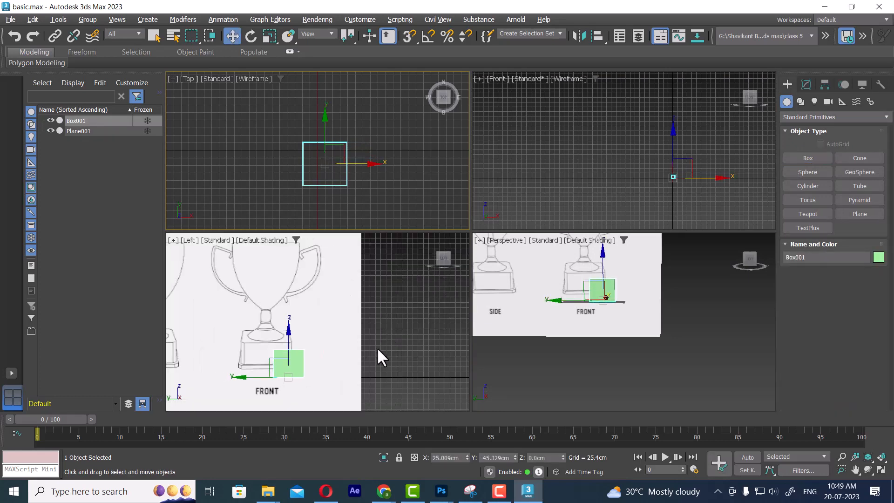
scroll(651, 361, "up", 3)
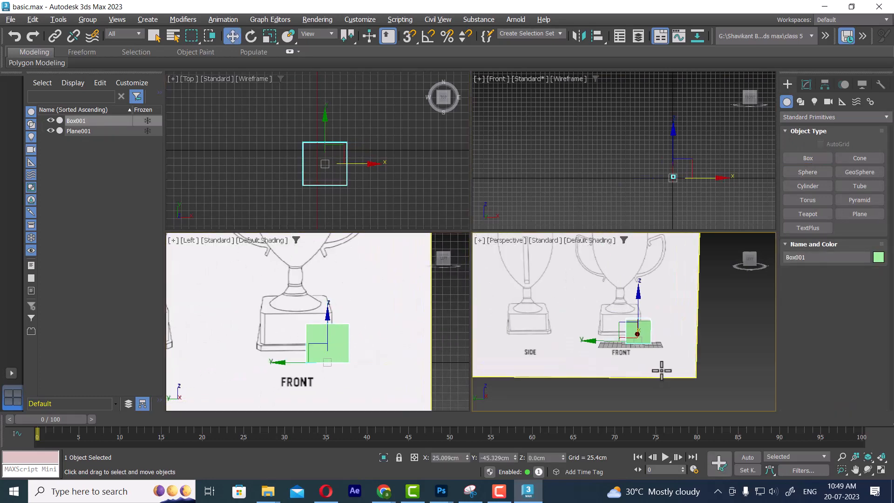
Move the box along X to about -416 cm so it stands in front of the reference plane
middle_click_drag(641, 350, 523, 328, "alt")
right_click(662, 350)
key("Escape")
left_click_drag(684, 355, 604, 352)
middle_click_drag(604, 353, 697, 356, "alt")
Turn on Edged Faces in the Perspective viewport and compare the box with the trophy base drawing
scroll(614, 356, "up", 3)
key("F3")
key("F3")
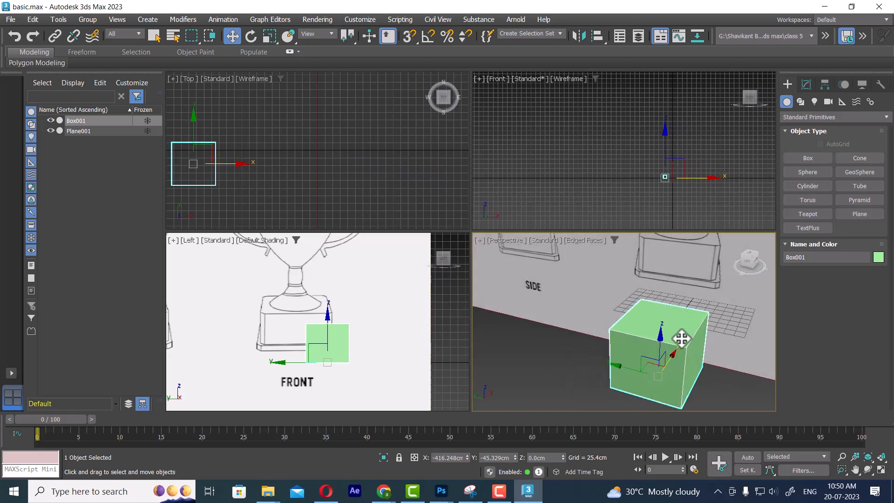
scroll(291, 350, "up", 3)
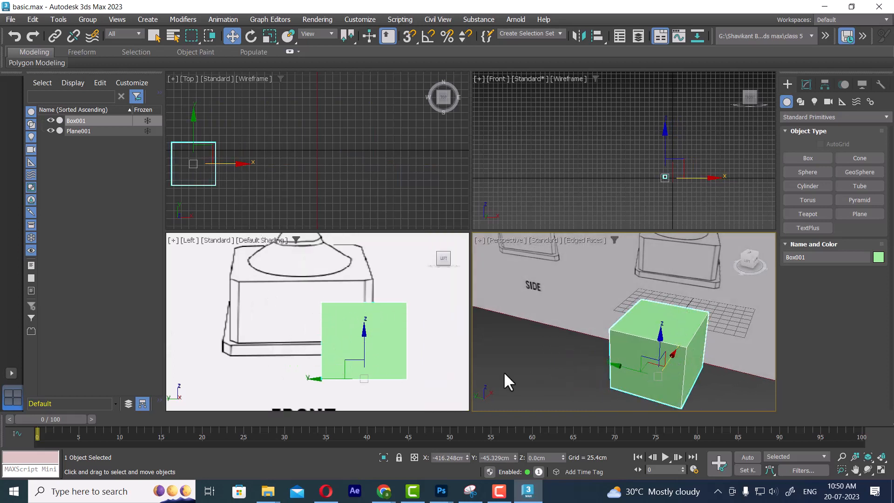
middle_click_drag(626, 345, 615, 327)
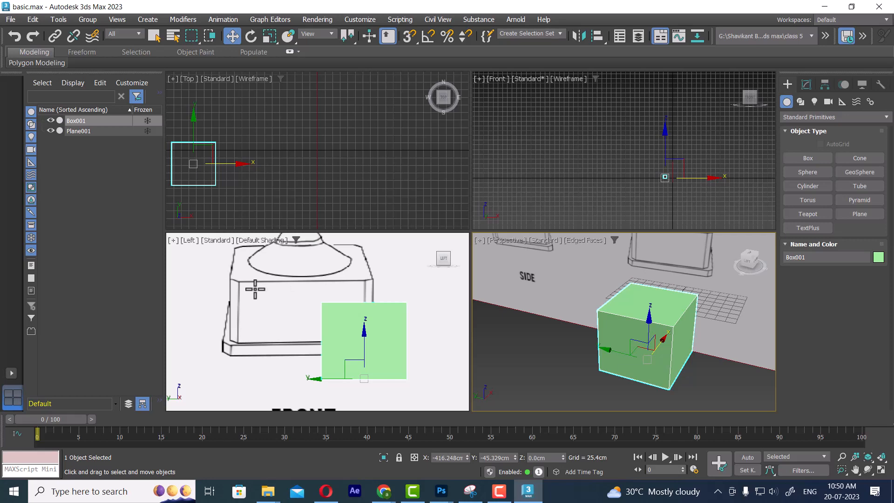
Maximize the Left viewport and frame the front trophy drawing together with the box
middle_click_drag(335, 305, 339, 325)
key("alt+w")
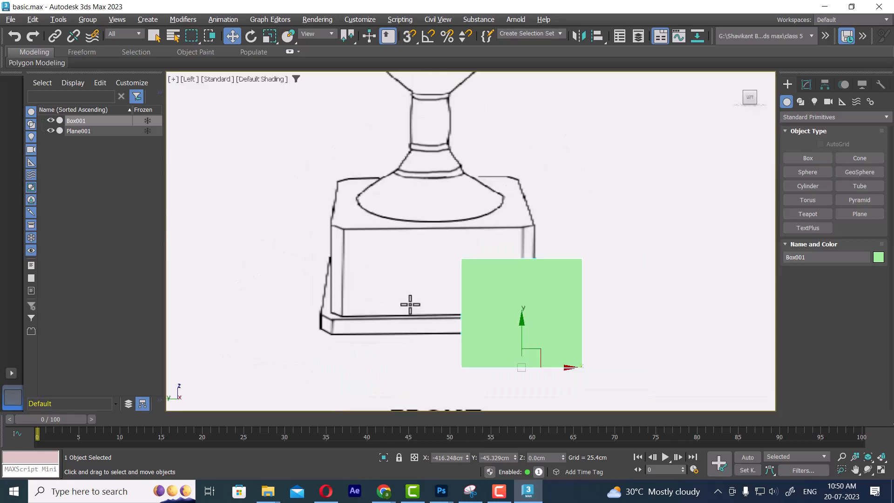
scroll(410, 305, "down", 5)
scroll(463, 250, "up", 3)
scroll(374, 291, "down", 3)
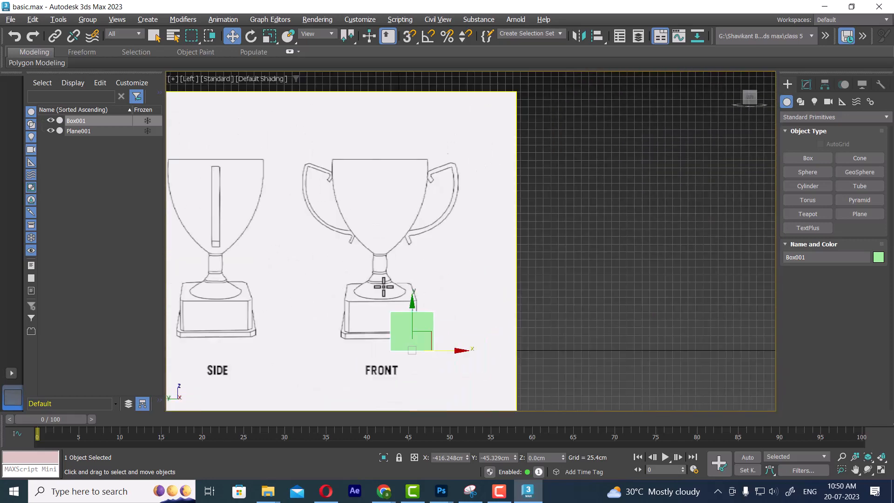
middle_click_drag(383, 287, 387, 290)
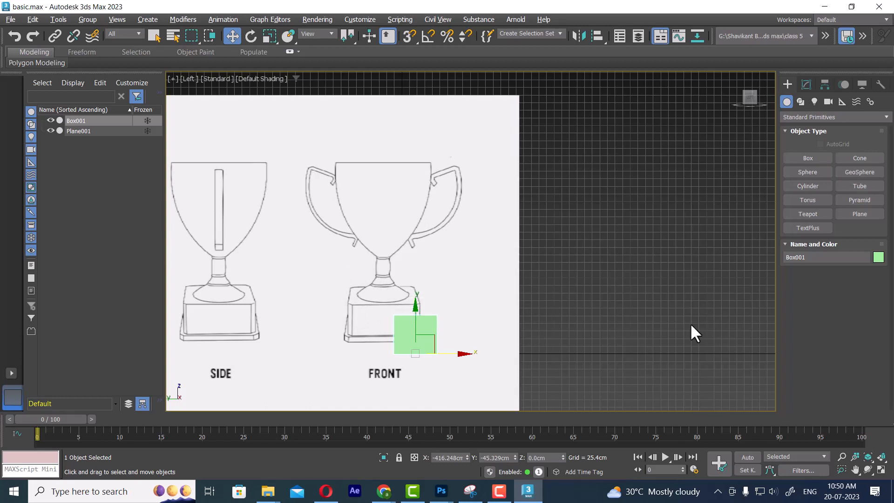
Delete the box in front of the trophy base and frame the front drawing
left_click(668, 343)
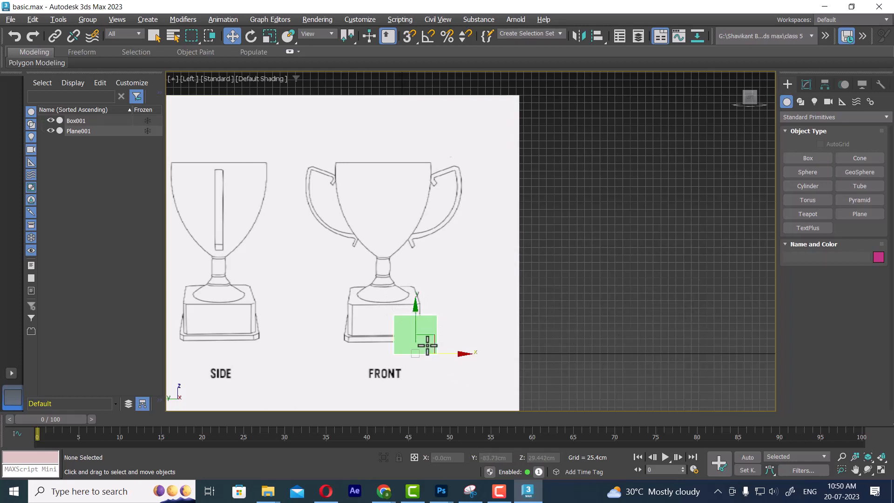
left_click(427, 345)
key("Delete")
scroll(449, 250, "up", 4)
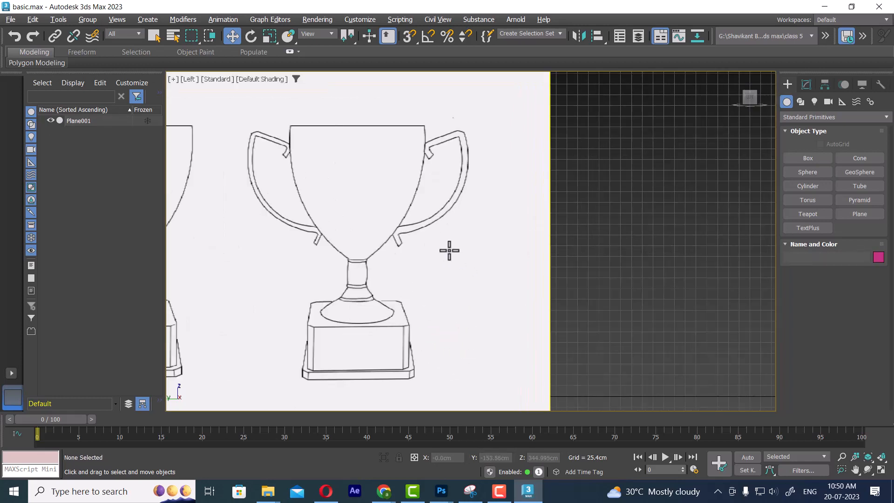
Draw a spline with the Line tool along the front cup's right contour, from the rim corner down to the neck's upper ring
middle_click_drag(490, 235, 527, 313)
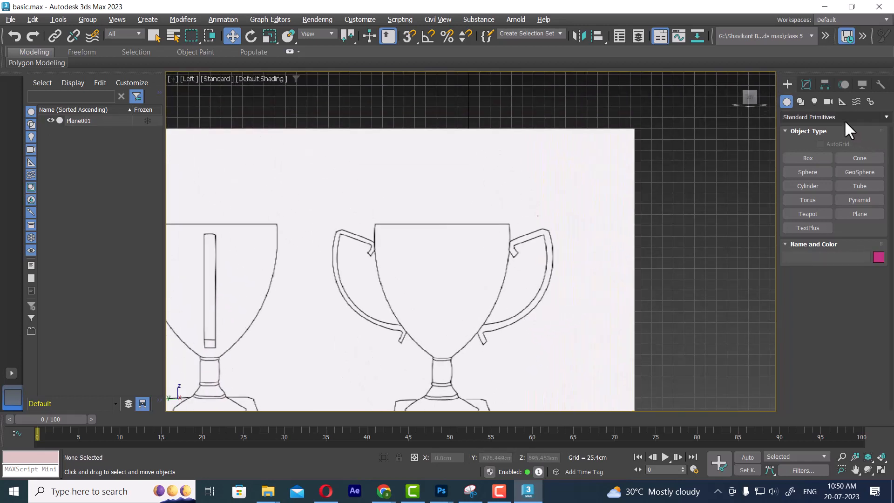
left_click(800, 102)
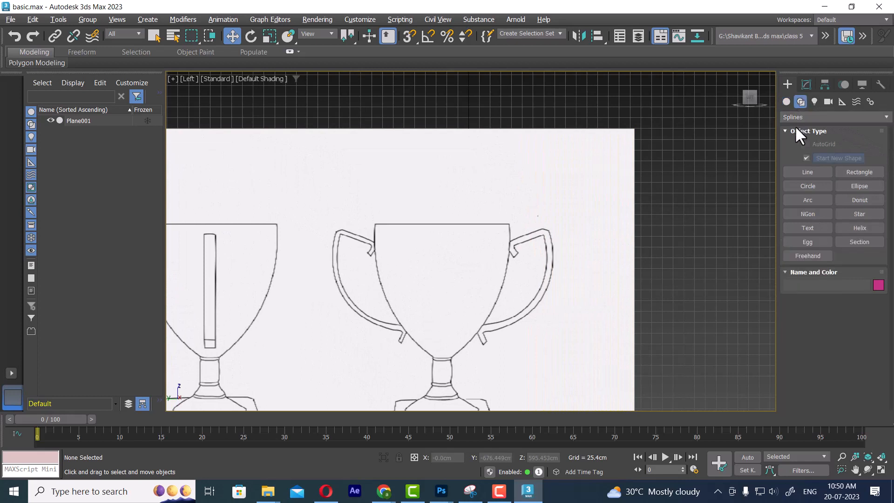
left_click(790, 116)
left_click(790, 117)
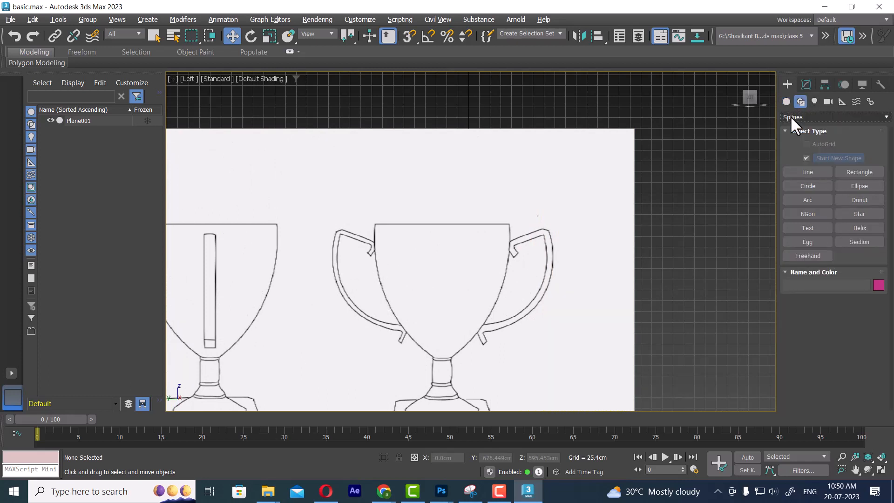
left_click(806, 172)
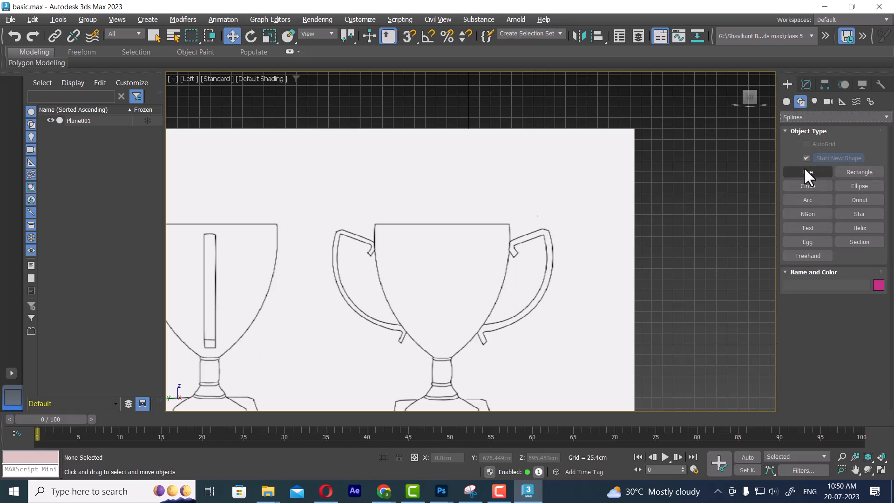
left_click(802, 171)
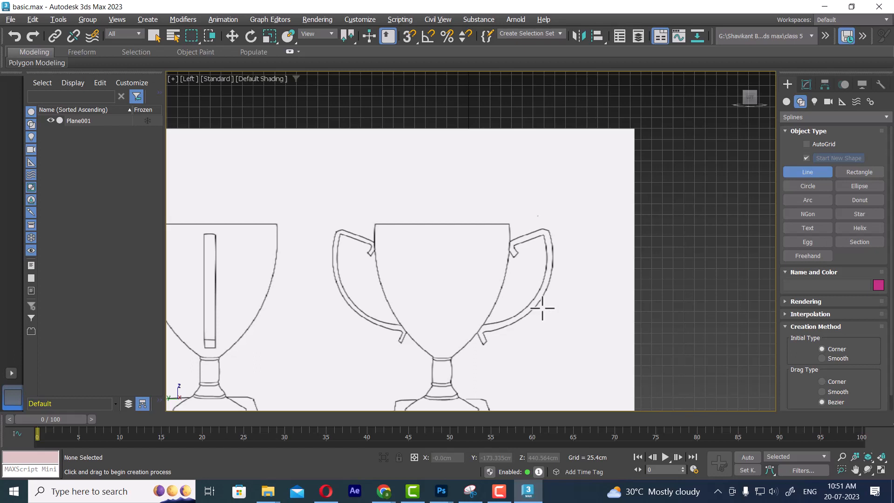
mouse_move(414, 359)
middle_mouse_down()
mouse_move(465, 269)
mouse_move(481, 269)
middle_mouse_up()
scroll(509, 279, "up", 2)
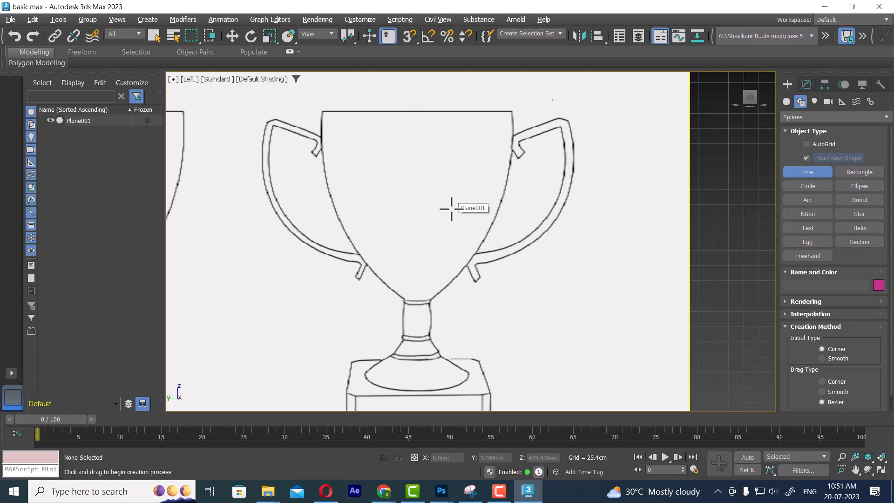
left_click(511, 111)
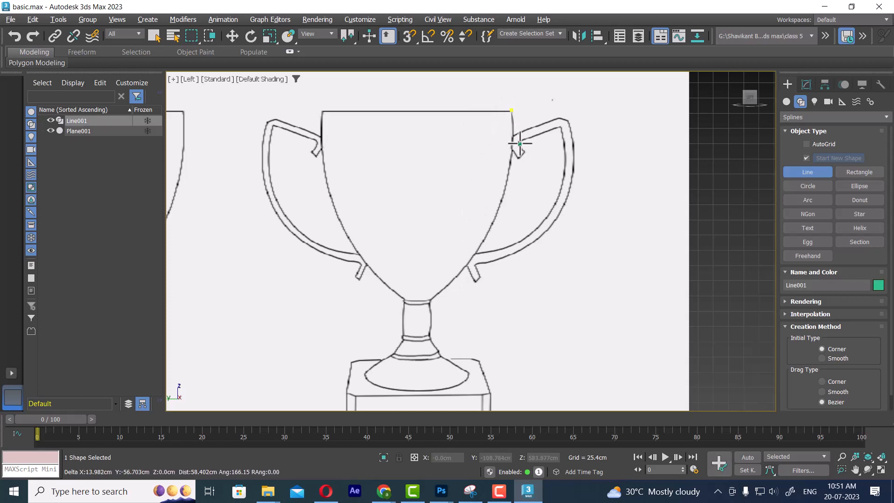
left_click(508, 175)
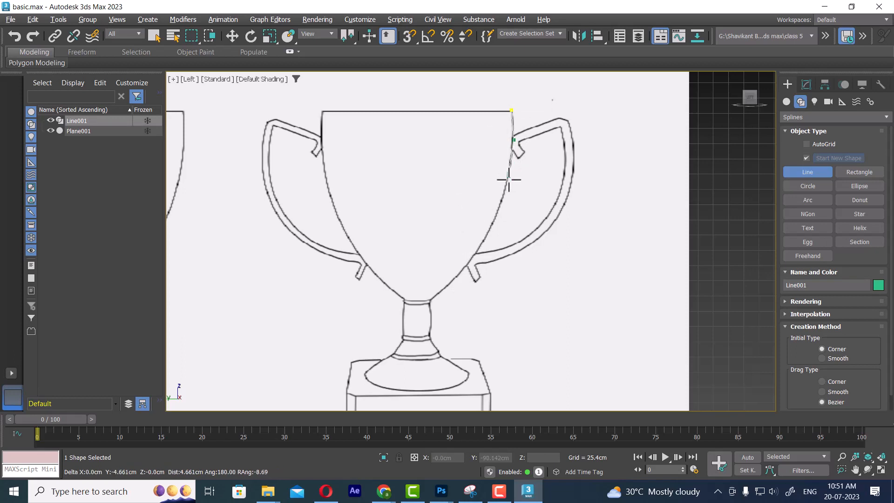
left_click(491, 228)
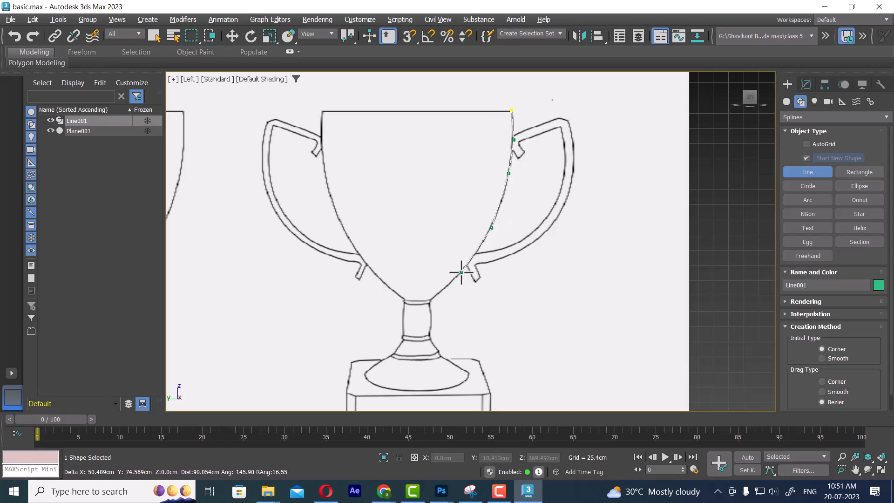
left_click(463, 270)
left_click(429, 301)
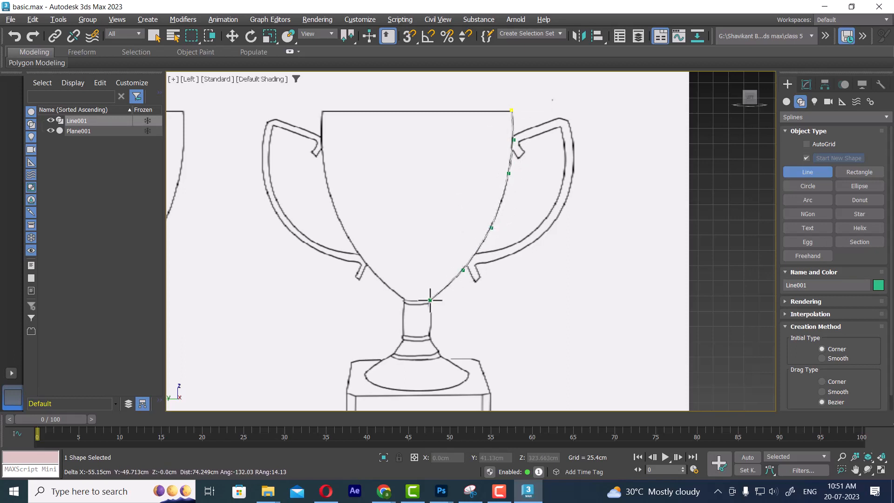
Continue the line around the upper ring and along the stem's right edge to the lower ring
scroll(433, 311, "up", 4)
scroll(428, 298, "up", 5)
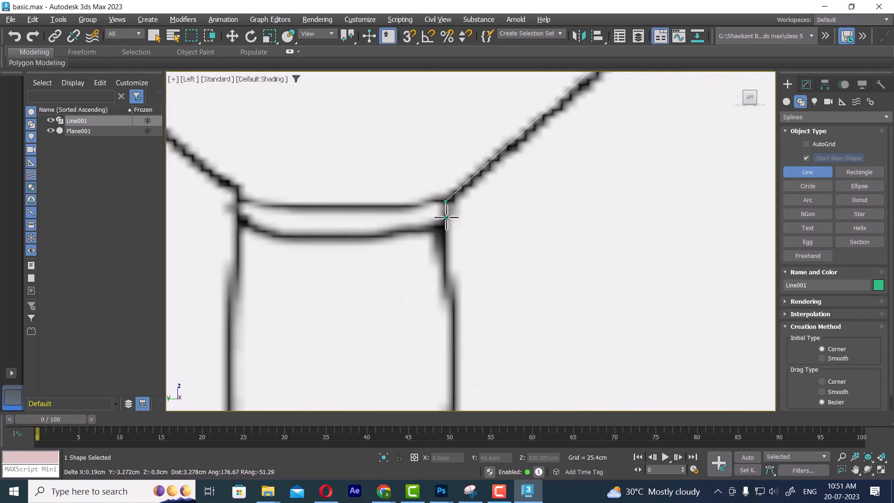
left_click(446, 217)
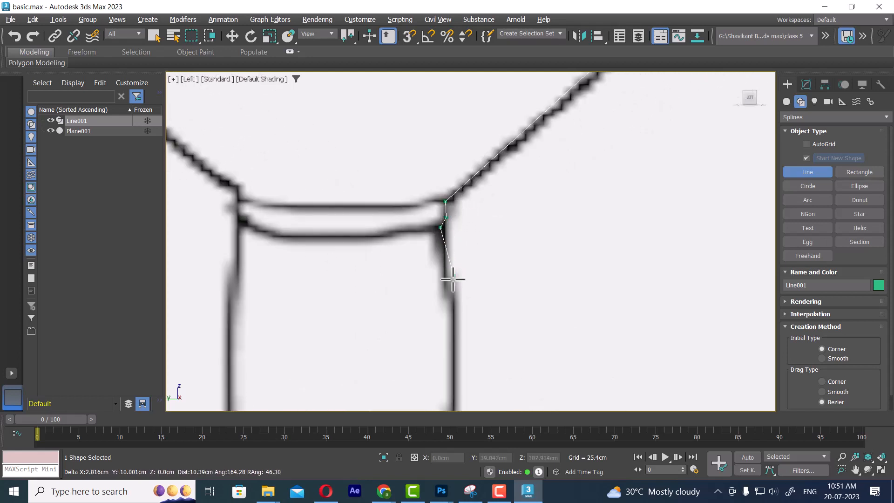
scroll(455, 279, "down", 3)
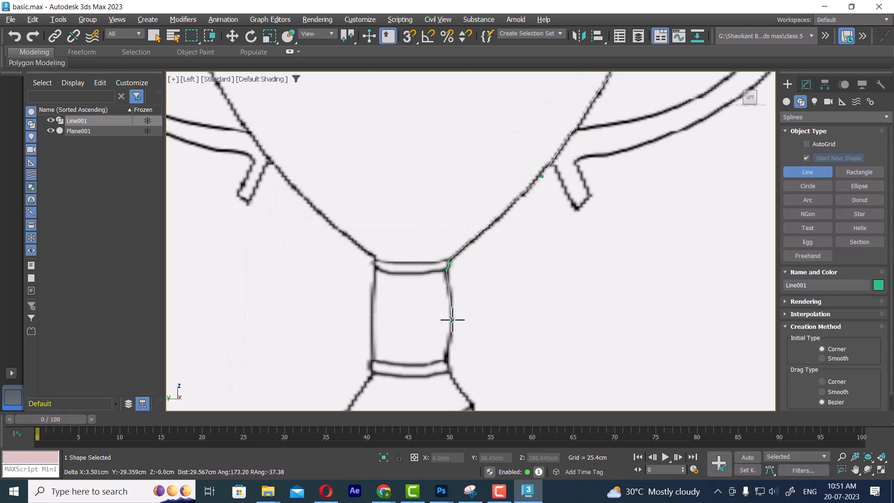
left_click(452, 319)
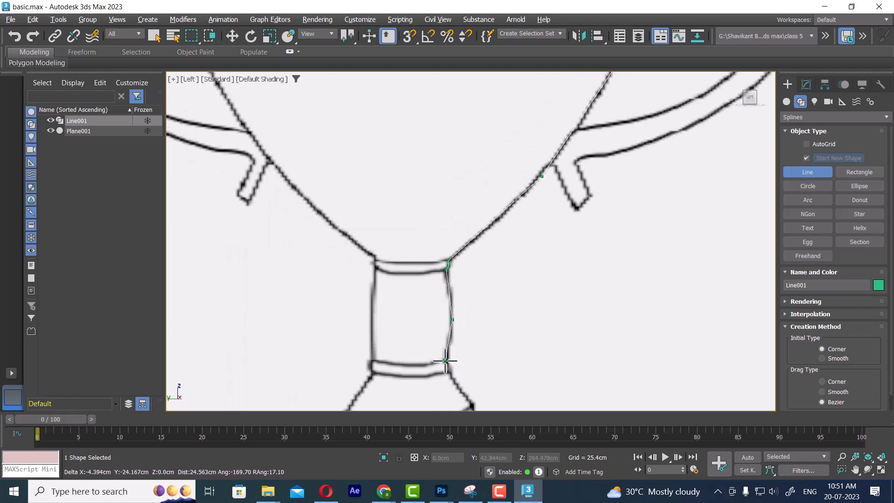
left_click(445, 361)
Trace the stem's lower ring and the flared section below it down to the collar above the foot
scroll(447, 360, "up", 5)
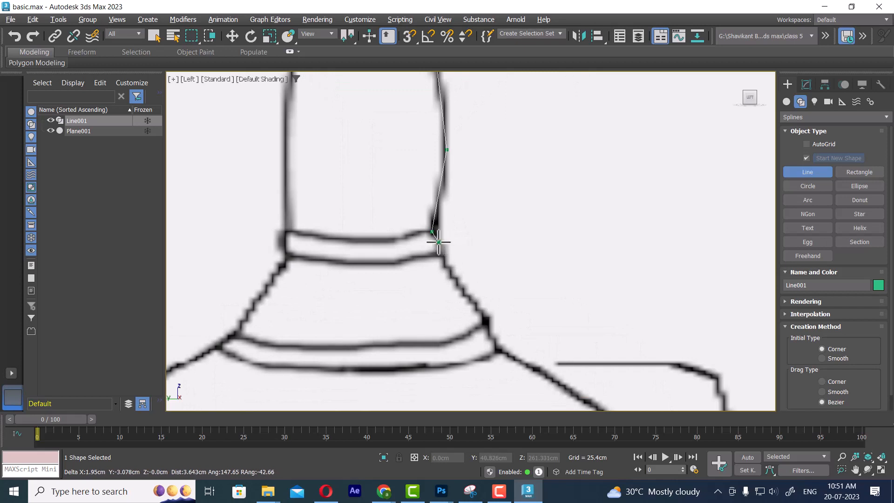
left_click(437, 242)
left_click(435, 255)
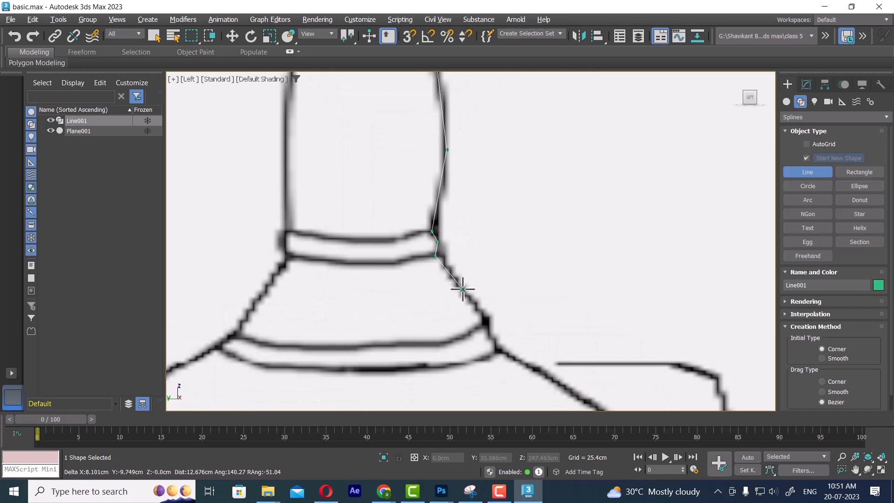
left_click(484, 325)
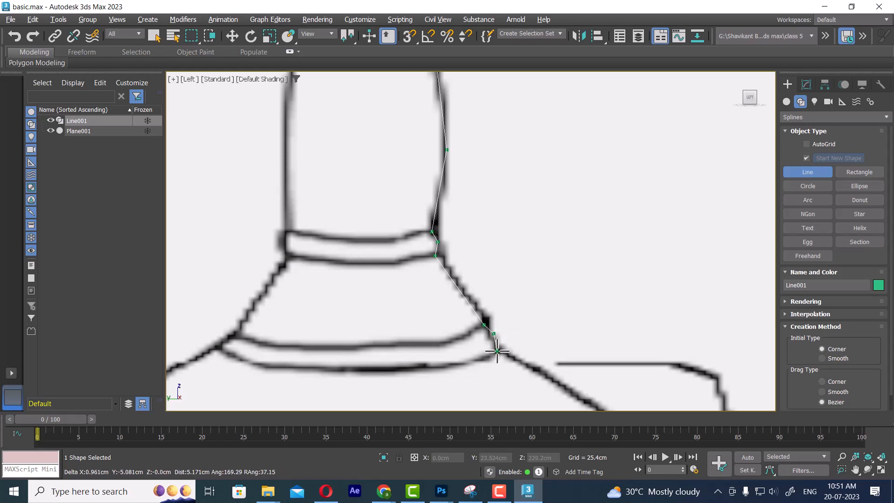
Extend the line along the foot's slope to its outer edge and horizontally inward to the foot's centre, ending the open spline
scroll(496, 354, "down", 5)
scroll(488, 233, "up", 5)
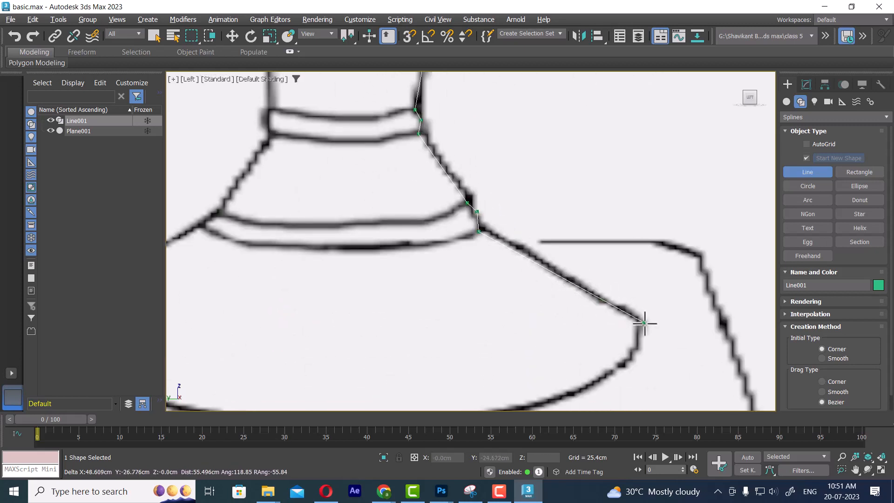
left_click(641, 321)
scroll(641, 320, "down", 4)
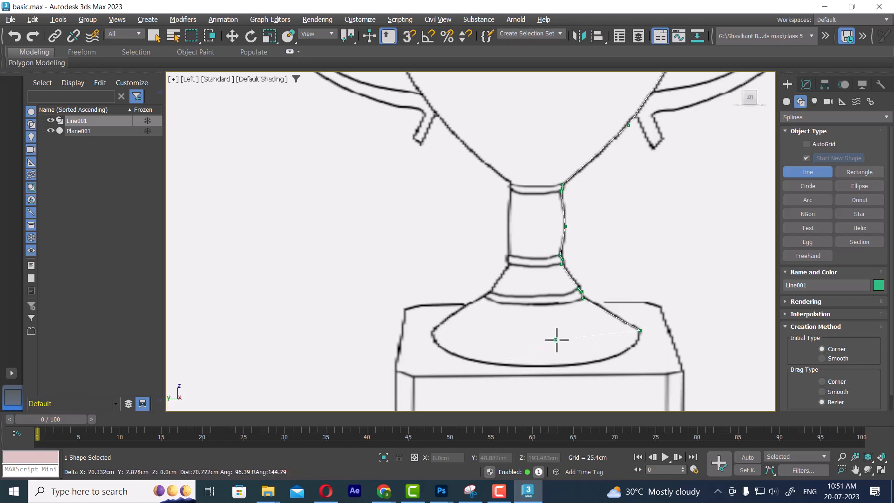
left_click(529, 333)
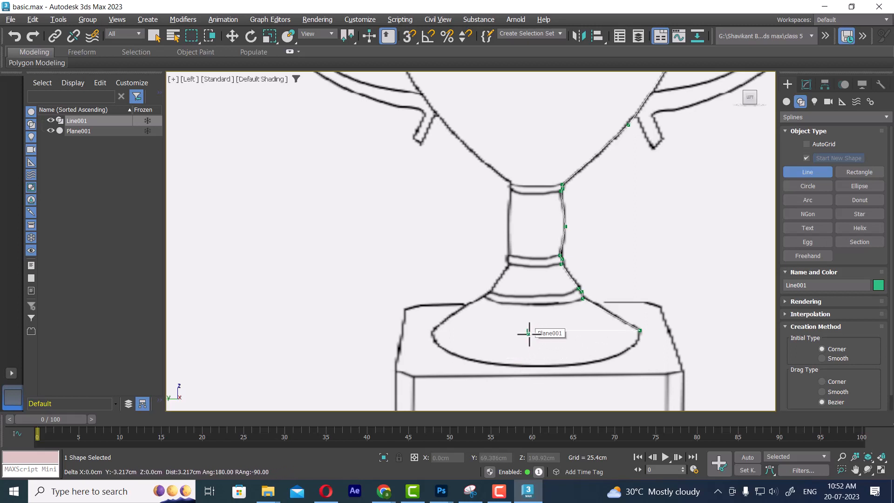
right_click(552, 261)
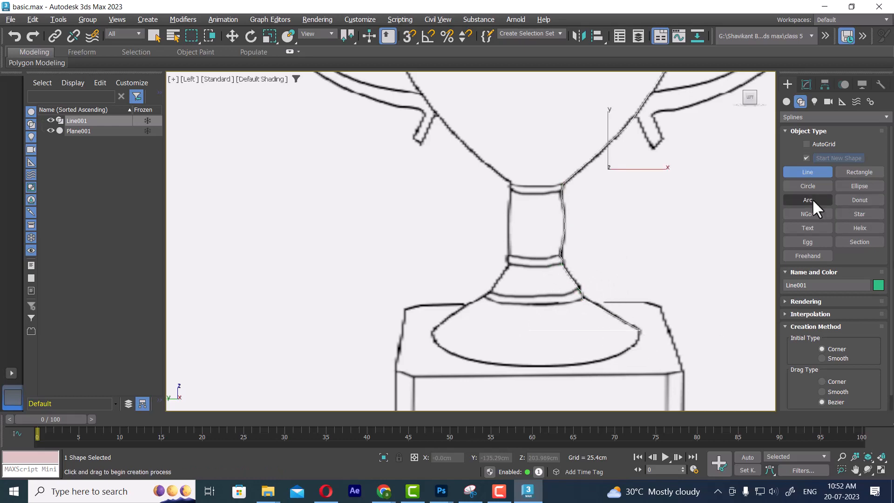
Create a cylinder with a radius of about 57 cm near the origin in the Top viewport
middle_click_drag(648, 270, 634, 195)
key("alt+w")
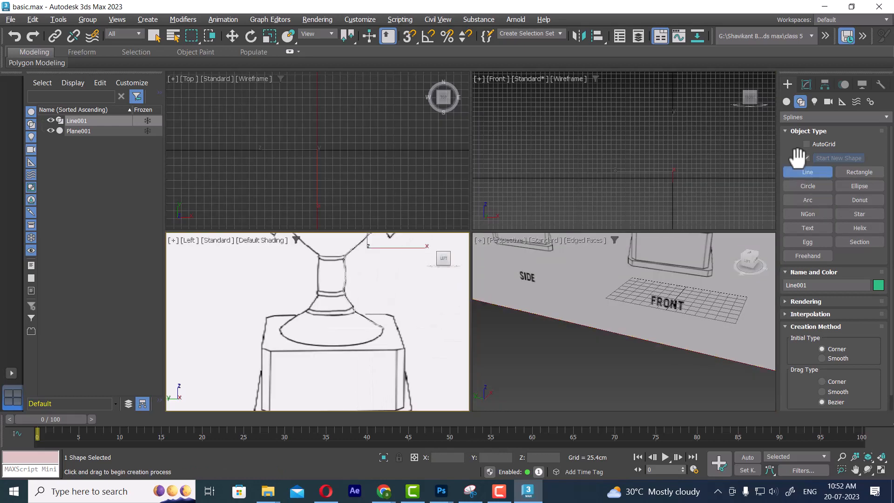
left_click(786, 101)
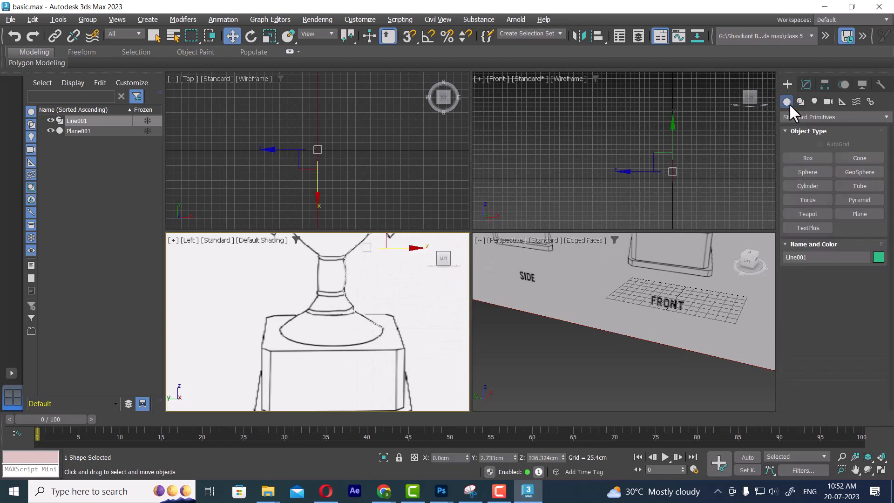
left_click(819, 186)
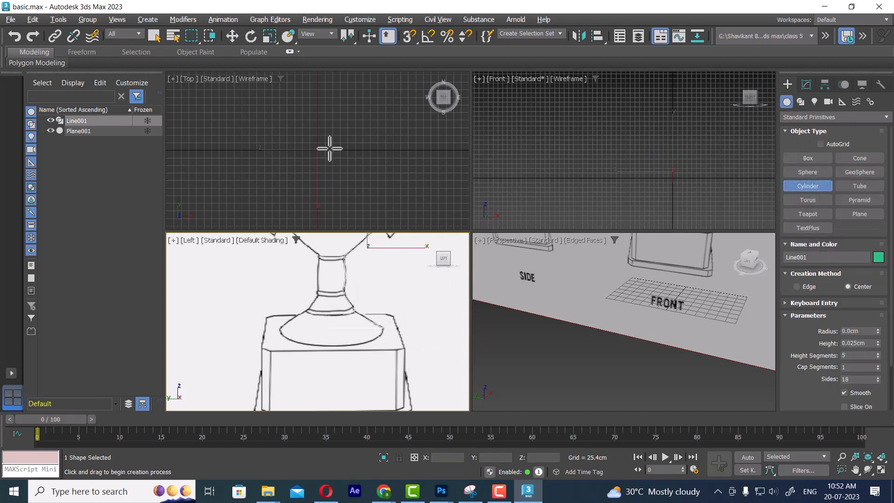
left_click_drag(329, 148, 347, 160)
right_click(344, 156)
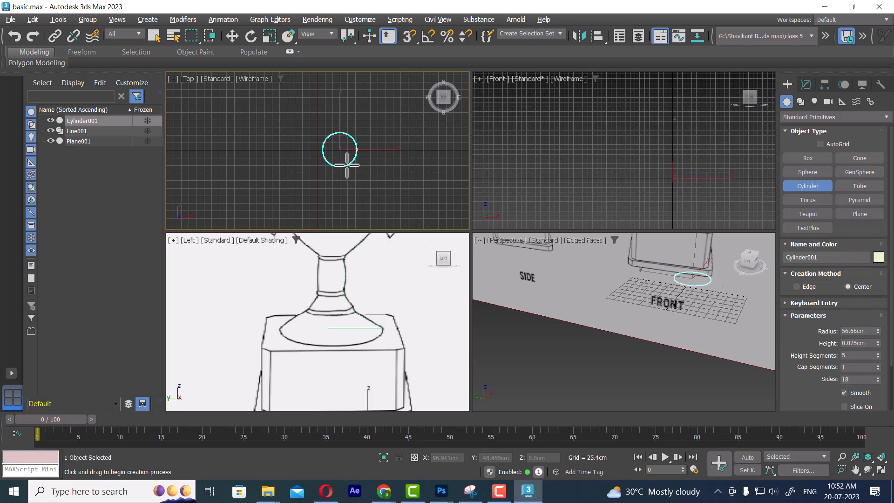
right_click(341, 137)
Move the cylinder along X to about -89 cm so it stands in front of the reference plane
scroll(603, 329, "down", 5)
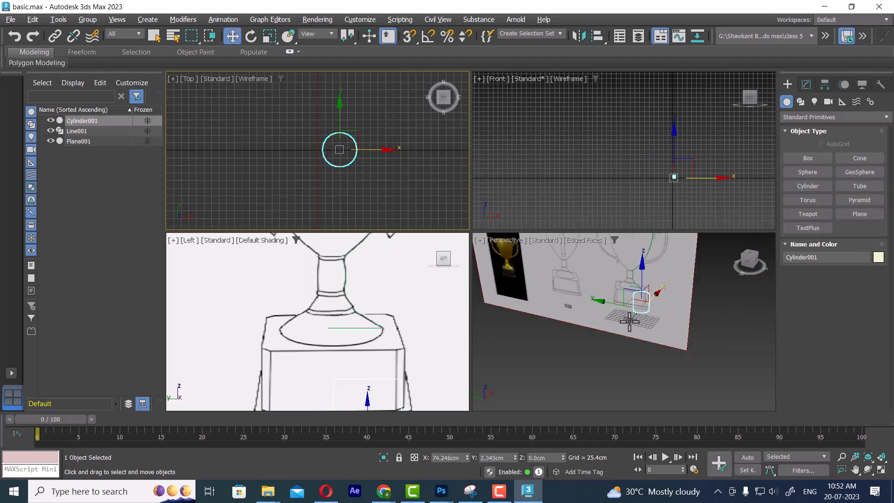
scroll(670, 336, "down", 1)
middle_click_drag(671, 337, 680, 321, "alt")
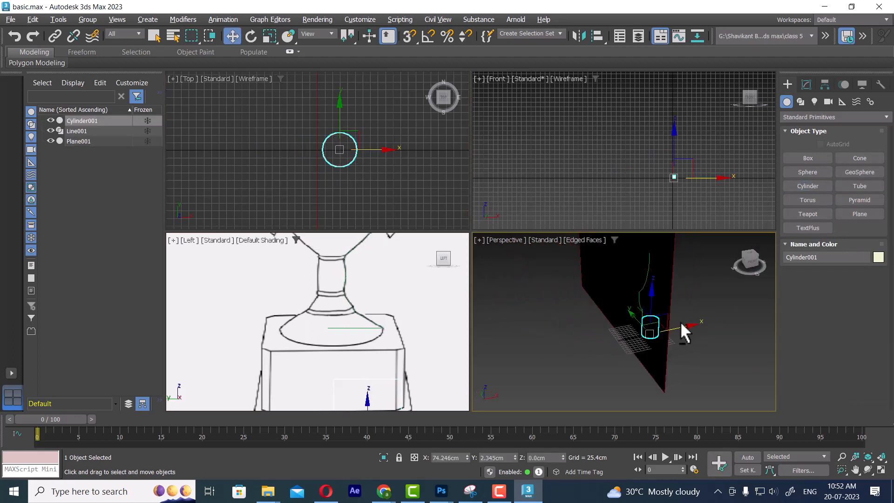
left_click_drag(683, 323, 662, 326)
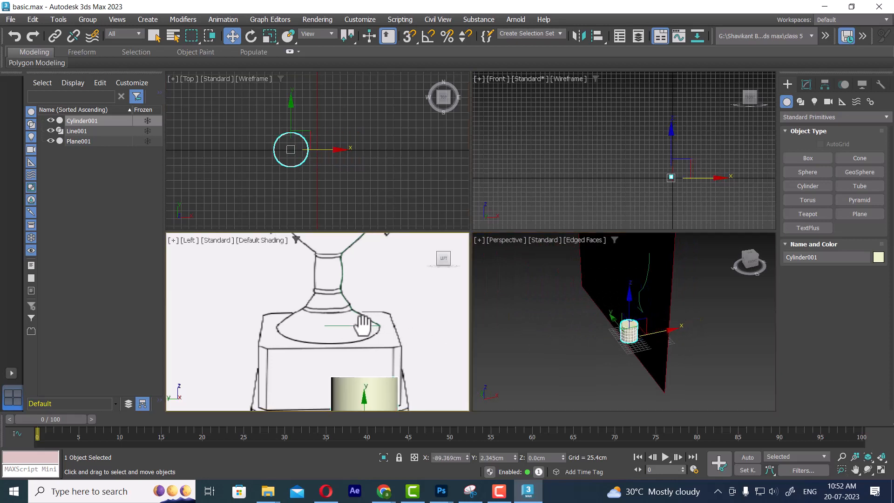
In the maximized Left viewport, raise the cylinder to Z about 202 cm at the foot line and shift it to Y about 47 cm
middle_click_drag(385, 391, 383, 309)
key("alt+w")
middle_click_drag(526, 303, 550, 355)
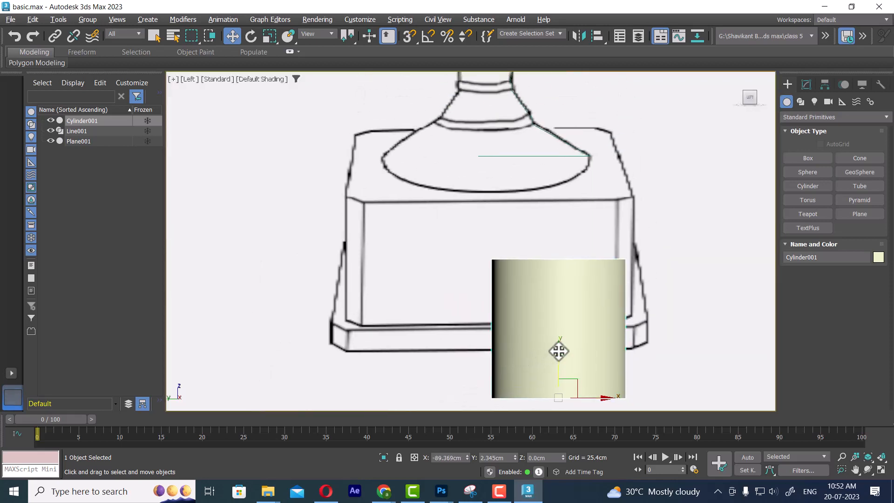
left_click_drag(552, 355, 505, 112)
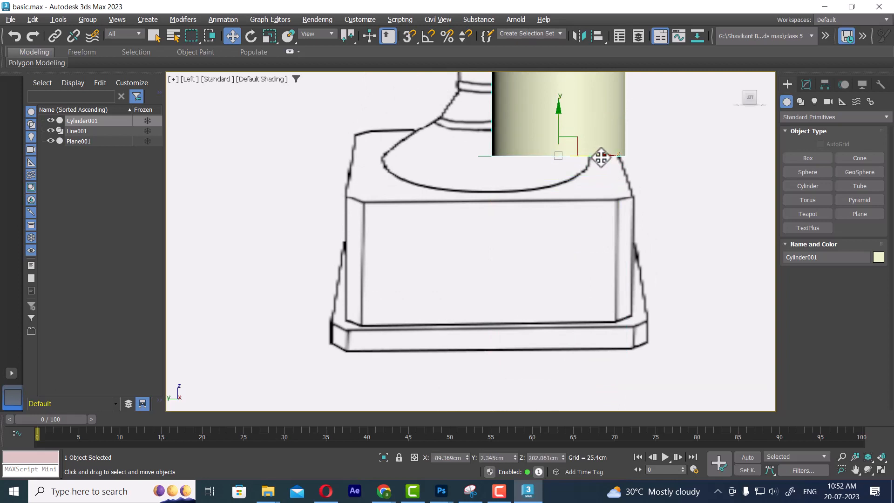
left_click_drag(597, 157, 551, 159)
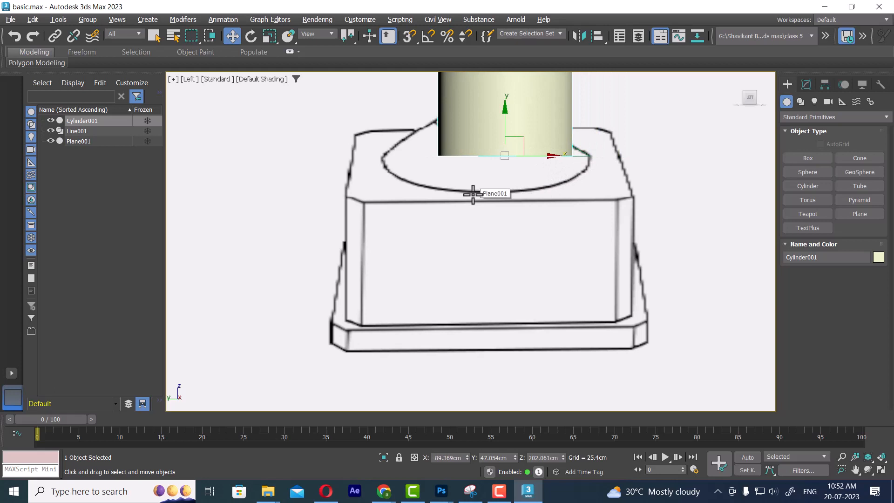
Move the cylinder aside to Y about 275 cm, between the side and front drawings, and return to the four-viewport layout
middle_click_drag(472, 194, 505, 318)
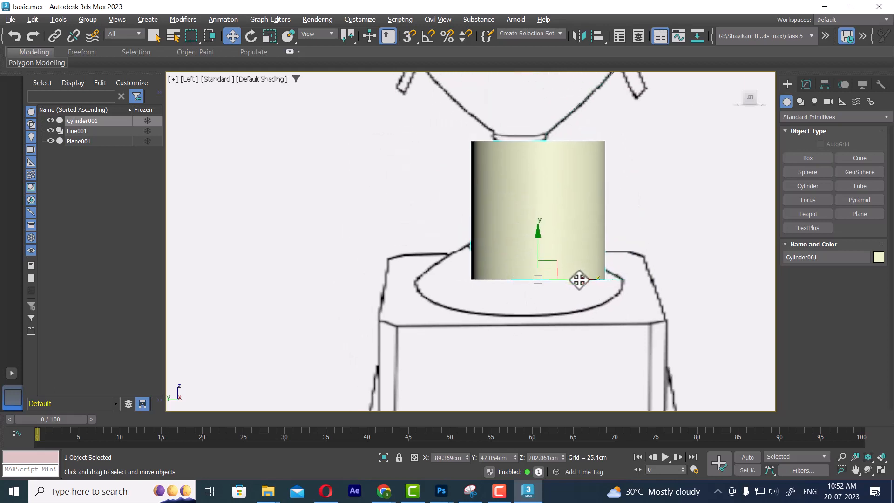
left_click_drag(576, 278, 305, 228)
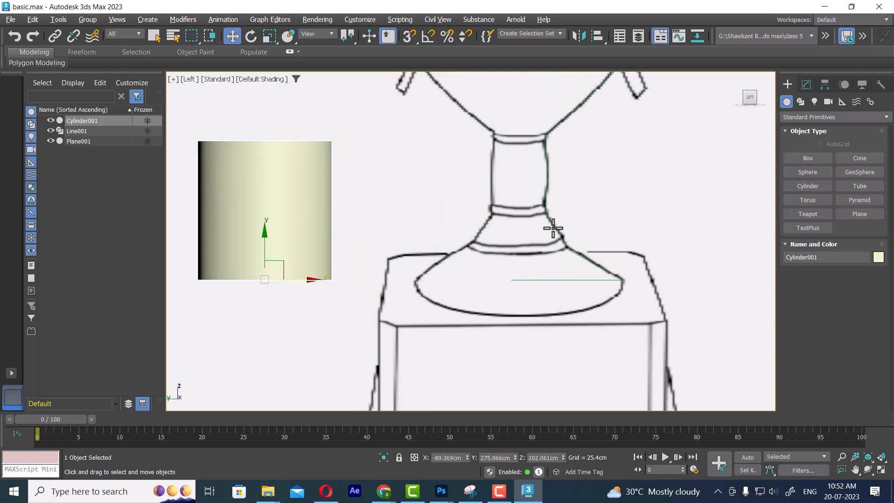
scroll(564, 224, "down", 5)
middle_click_drag(564, 224, 533, 279)
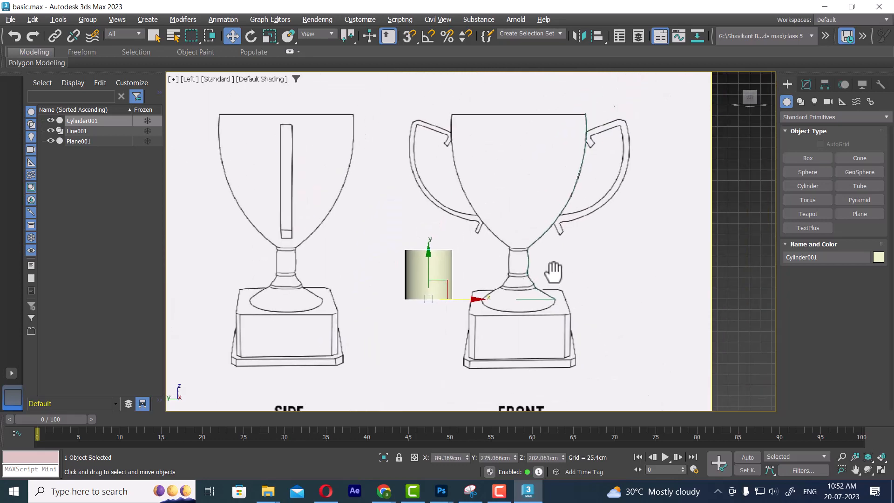
key("alt+w")
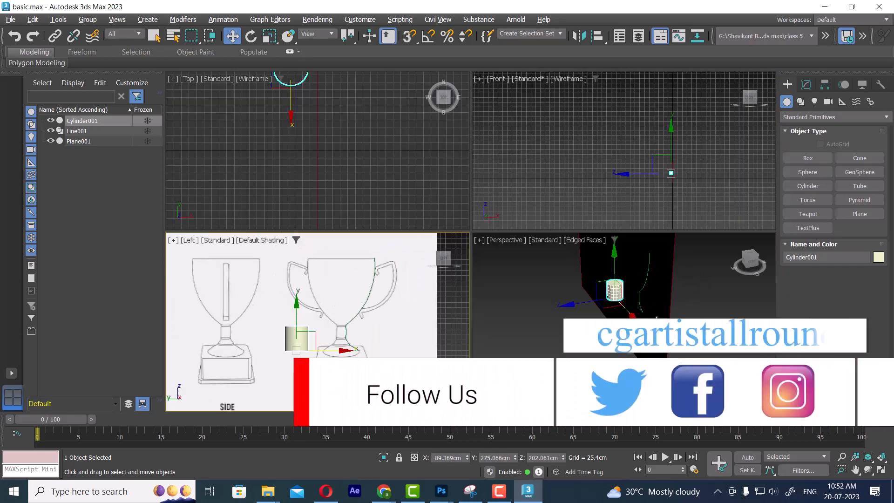
Move the reference plane back along X to about 3522 cm, away from the cylinder and the traced profile line
right_click(644, 316)
key("alt+w")
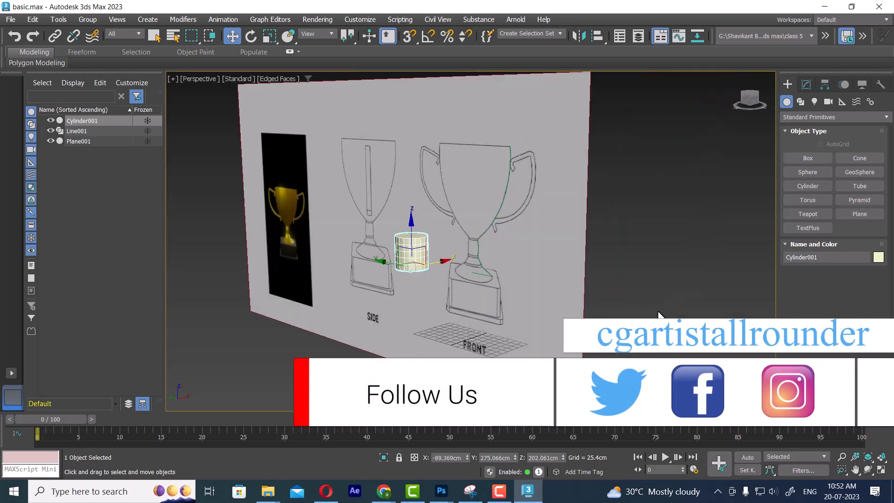
left_click(539, 281)
scroll(587, 269, "down", 10)
key("alt+w")
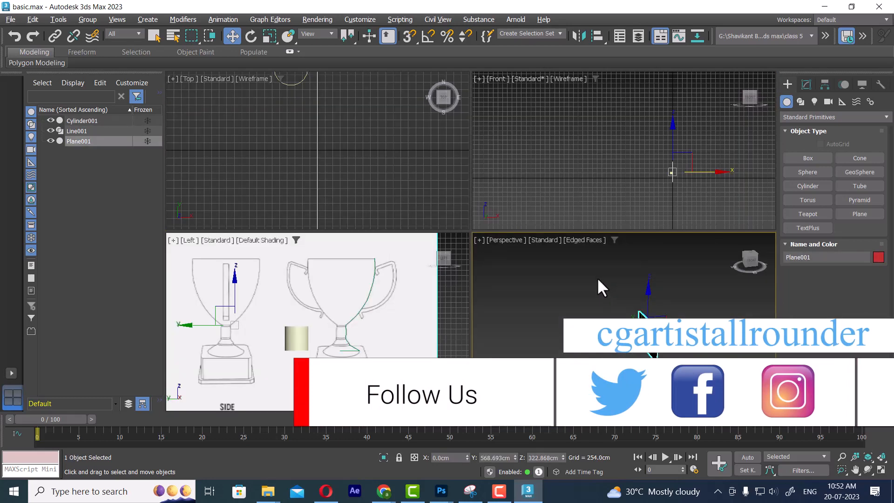
left_click_drag(579, 317, 698, 354)
scroll(698, 355, "up", 5)
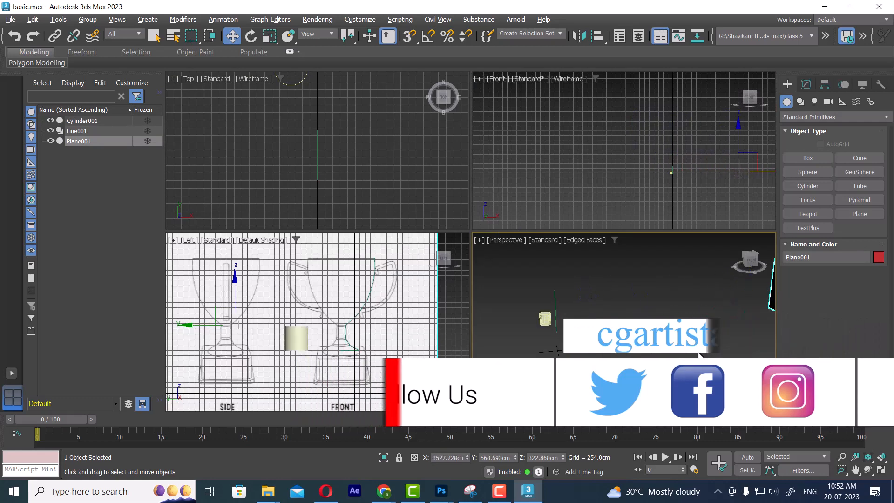
middle_click_drag(585, 349, 658, 341)
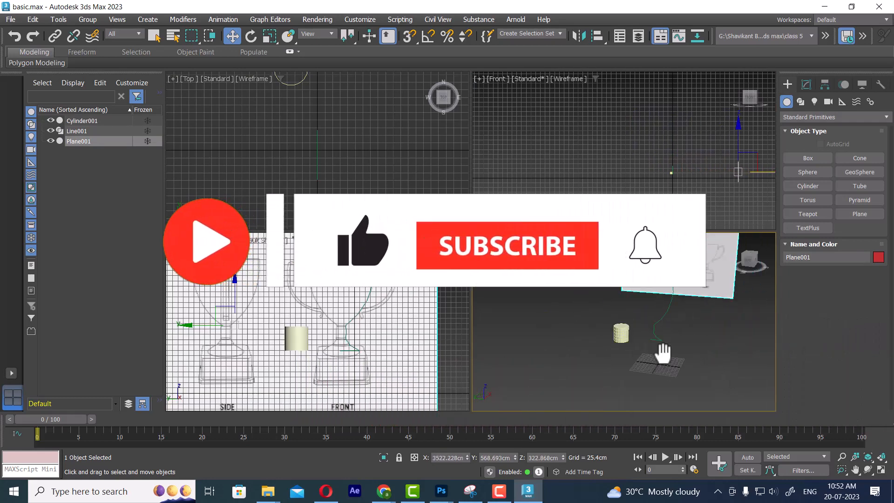
left_click(582, 399)
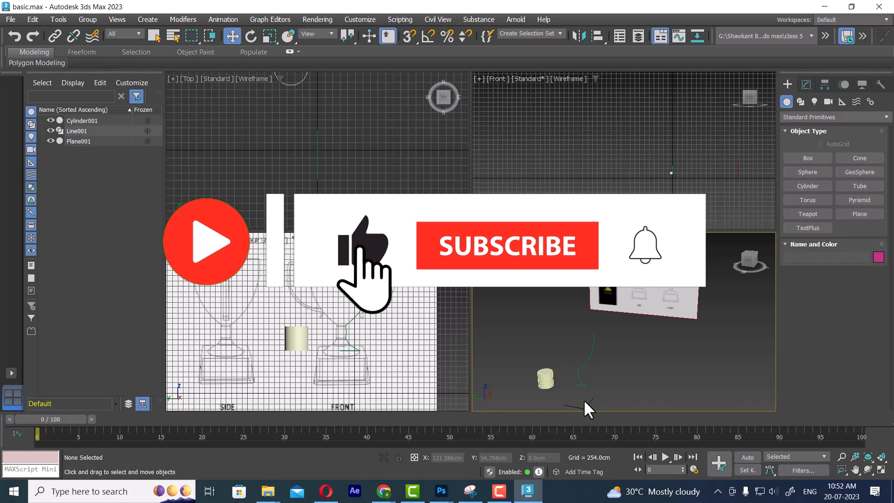
Select the traced trophy profile line and apply a Lathe modifier to it
left_click(601, 369)
key("alt+w")
scroll(605, 305, "up", 3)
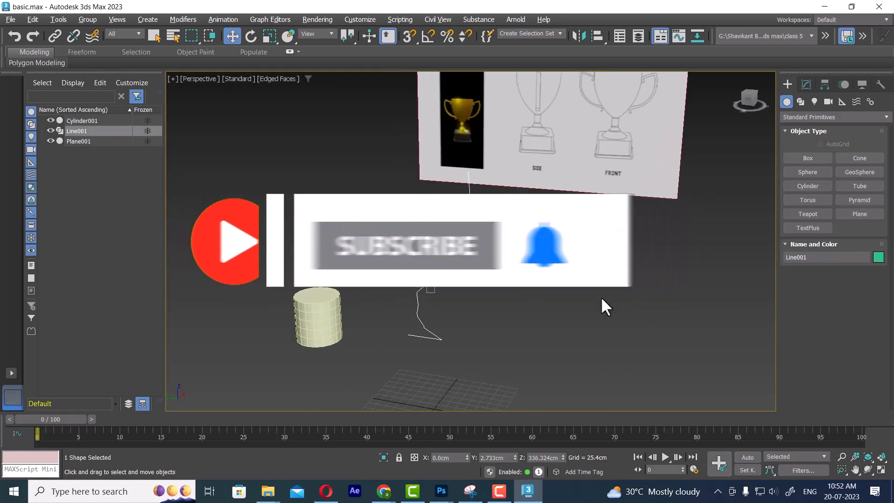
left_click(316, 317)
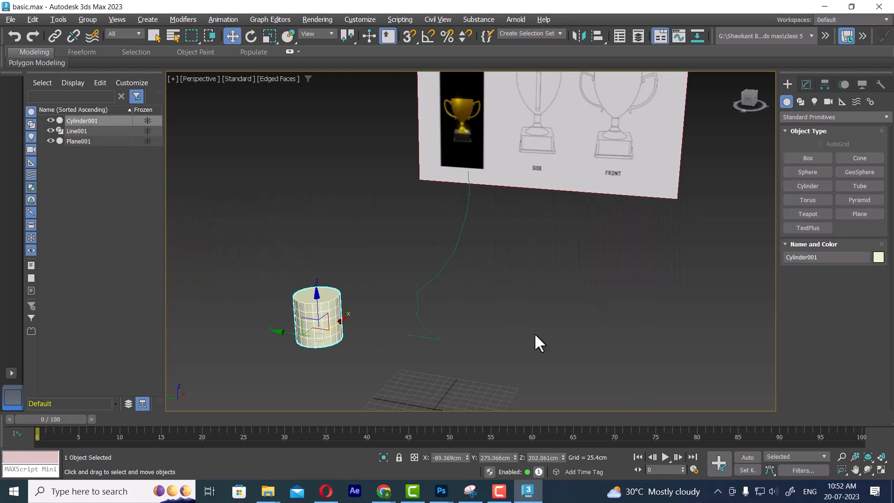
left_click(424, 337)
scroll(467, 281, "up", 2)
middle_click_drag(468, 281, 545, 252, "alt")
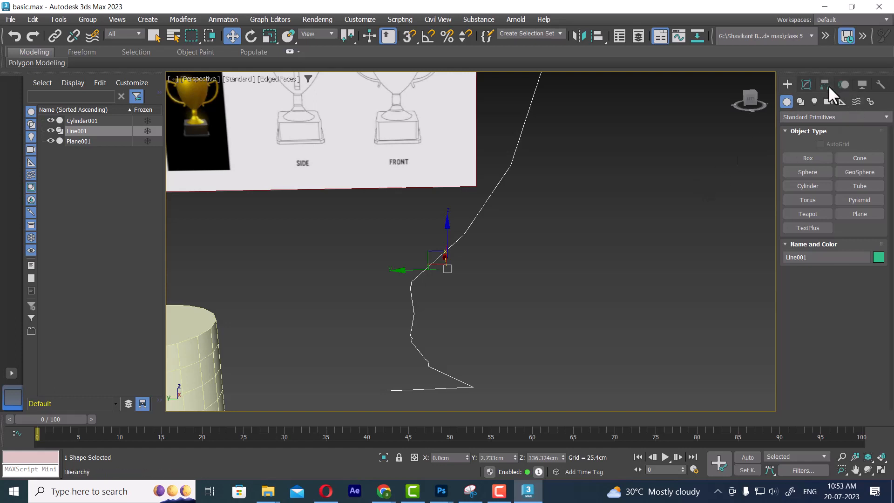
left_click(804, 84)
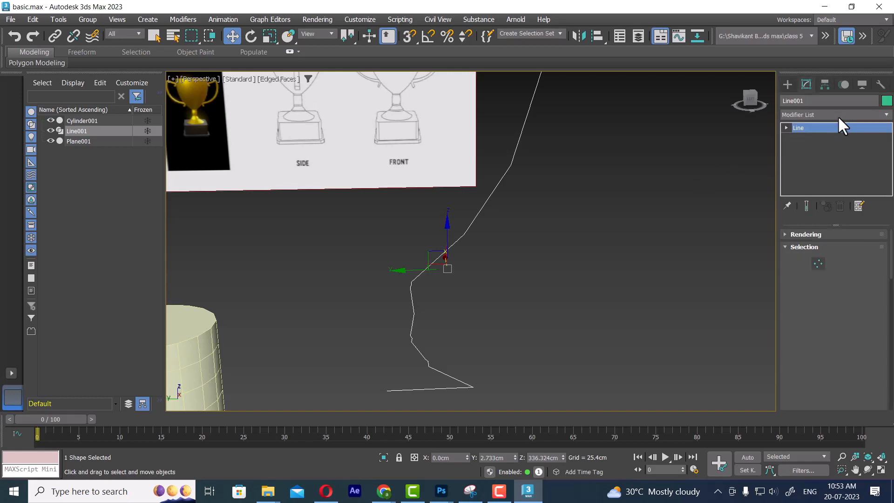
left_click(837, 113)
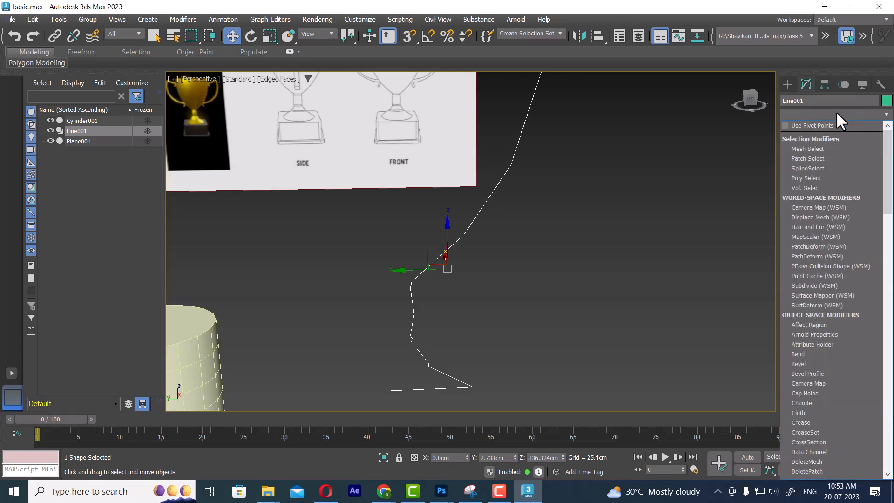
key("l")
left_click(813, 125)
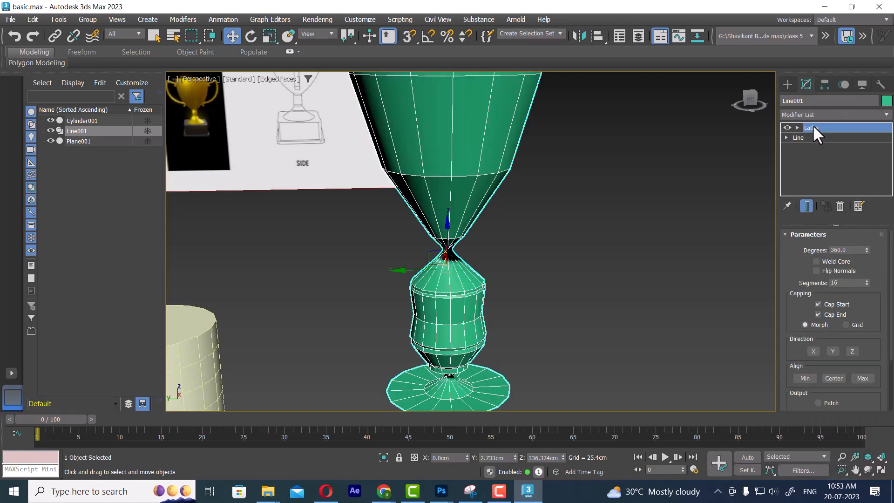
scroll(640, 248, "down", 5)
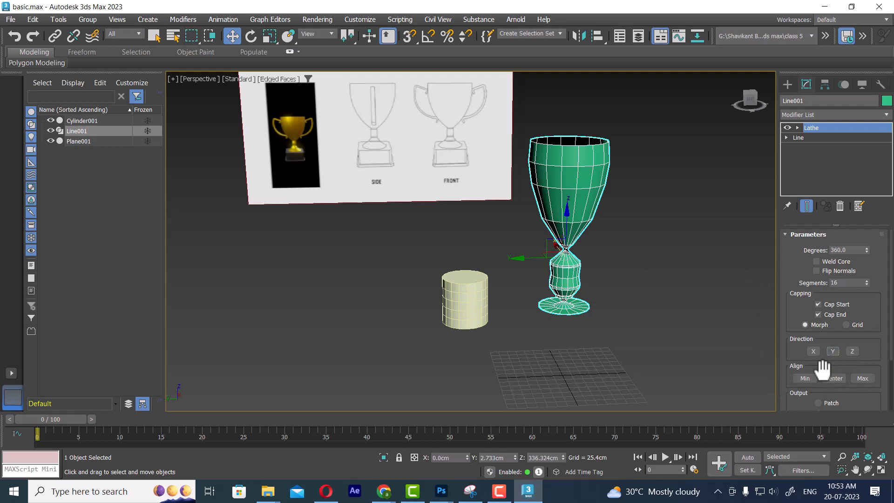
Align the Lathe axis to Min and compare the revolved cup with the front drawing
left_click(804, 378)
middle_click_drag(593, 236, 591, 259, "alt")
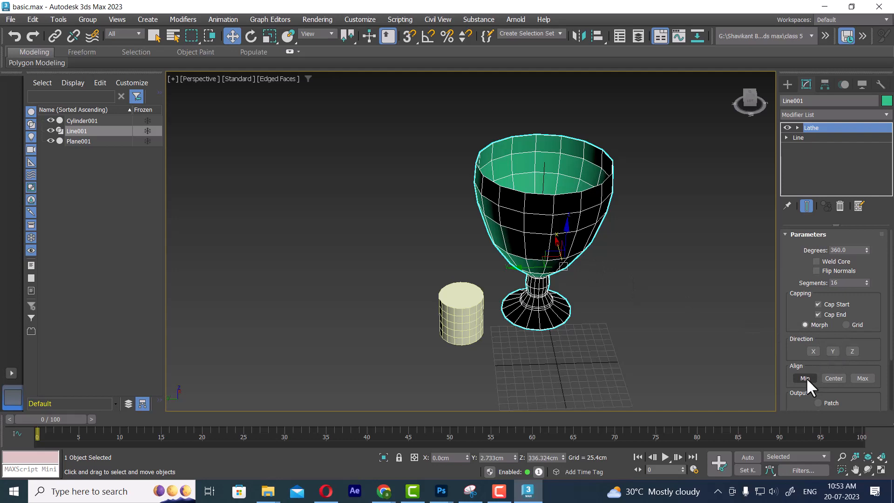
middle_click_drag(624, 233, 618, 279, "alt")
scroll(618, 246, "up", 3)
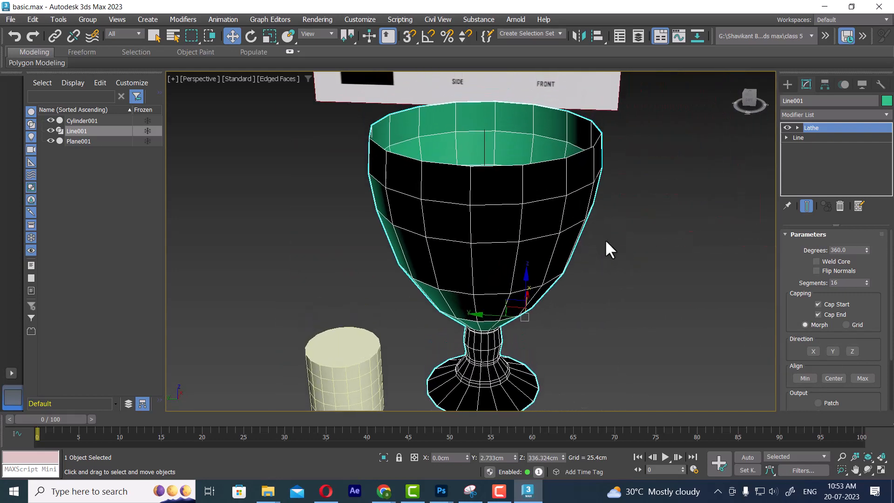
key("alt+w")
scroll(374, 313, "up", 3)
middle_click_drag(399, 329, 396, 283)
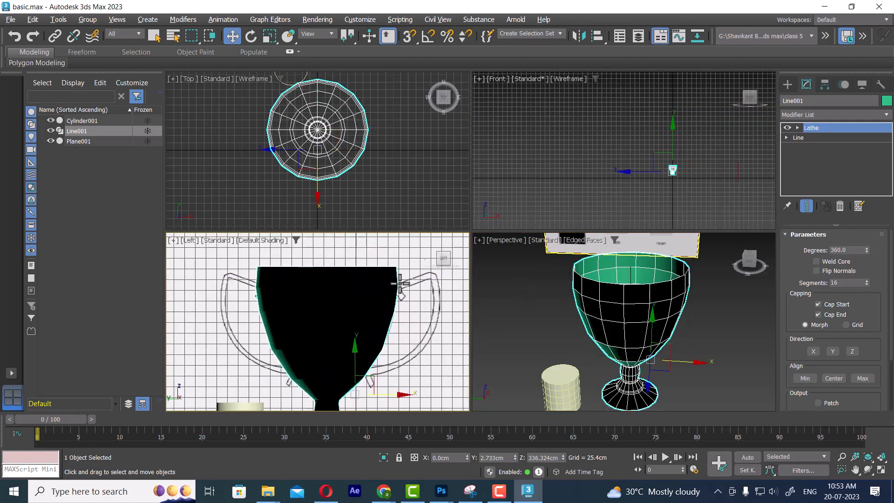
scroll(409, 323, "up", 2)
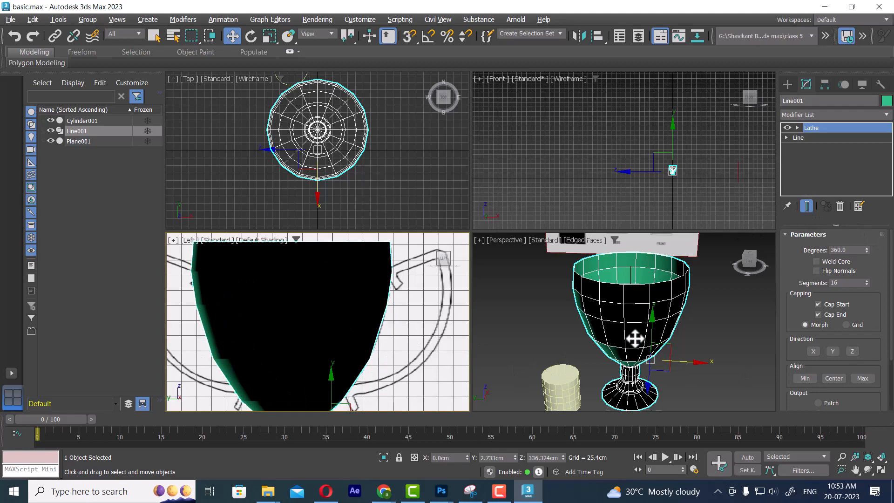
middle_click_drag(634, 338, 688, 353, "alt")
key("alt+w")
middle_click_drag(658, 325, 644, 256, "alt")
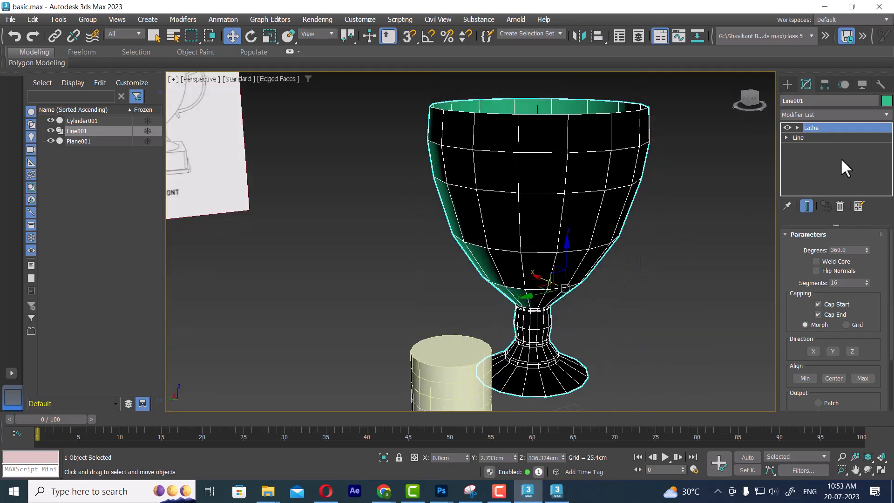
left_click(849, 115)
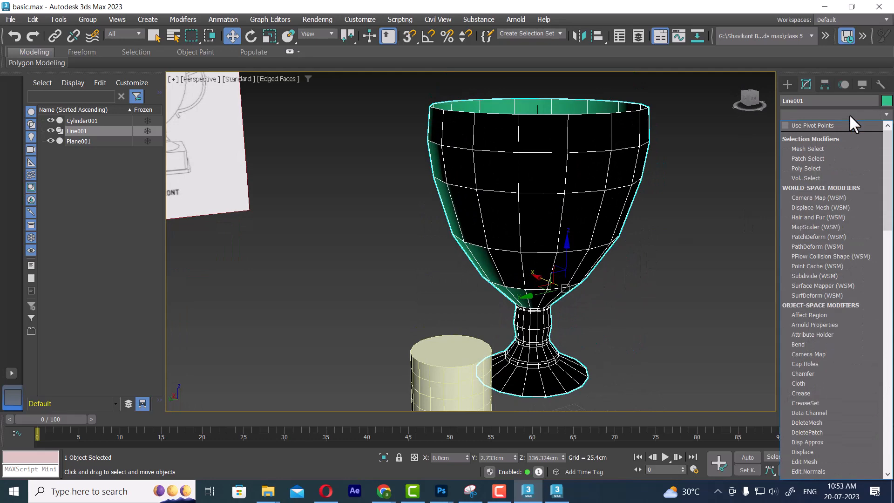
left_click(731, 107)
left_click(674, 283)
left_click(588, 263)
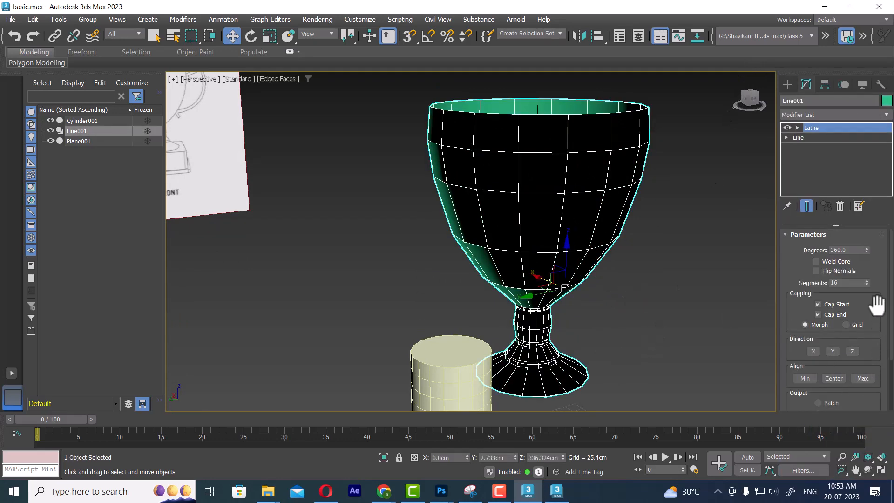
Turn on Flip Normals for the Lathe so the cup's outer surface faces outward
scroll(877, 279, "down", 1)
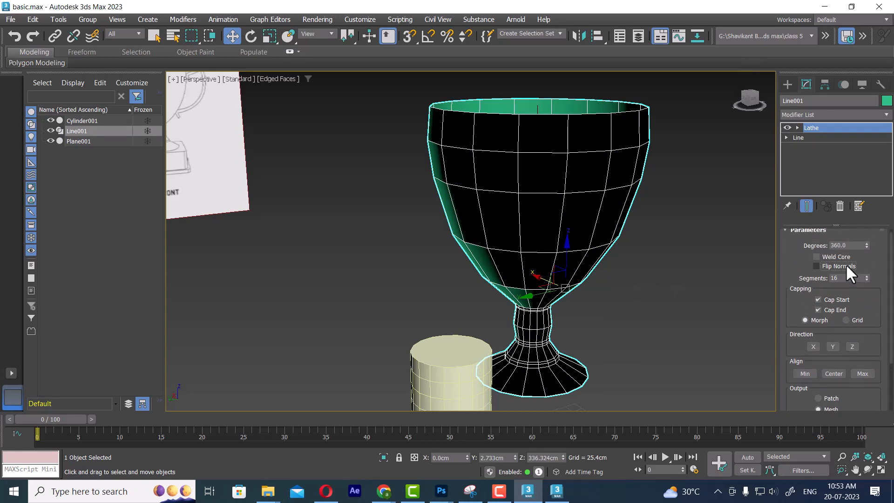
left_click(845, 263)
left_click(845, 263)
left_click(845, 263)
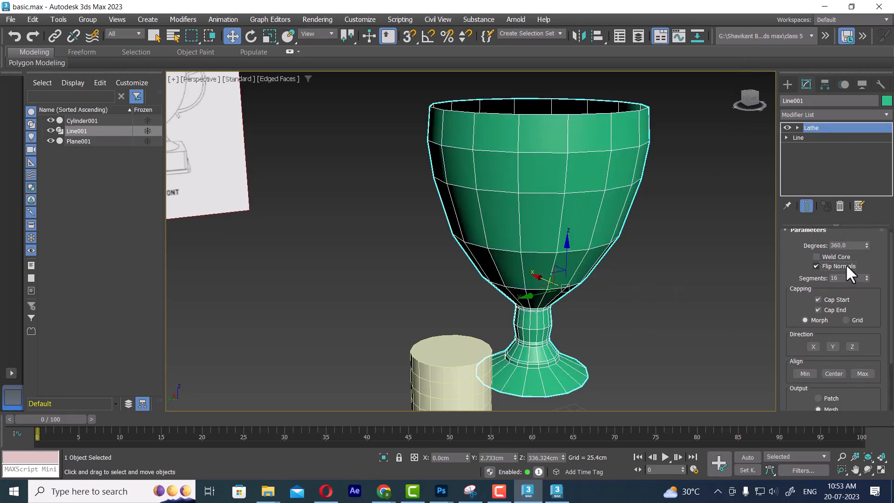
left_click(845, 263)
left_click(846, 264)
left_click(844, 264)
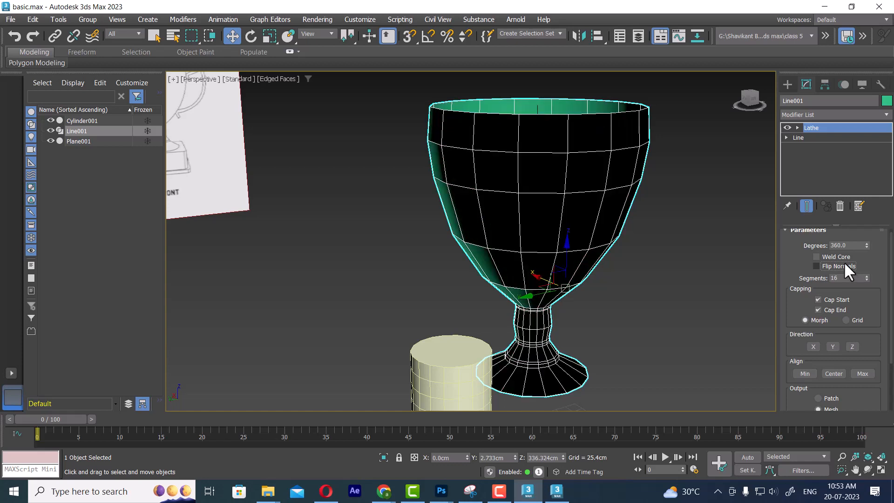
left_click(843, 261)
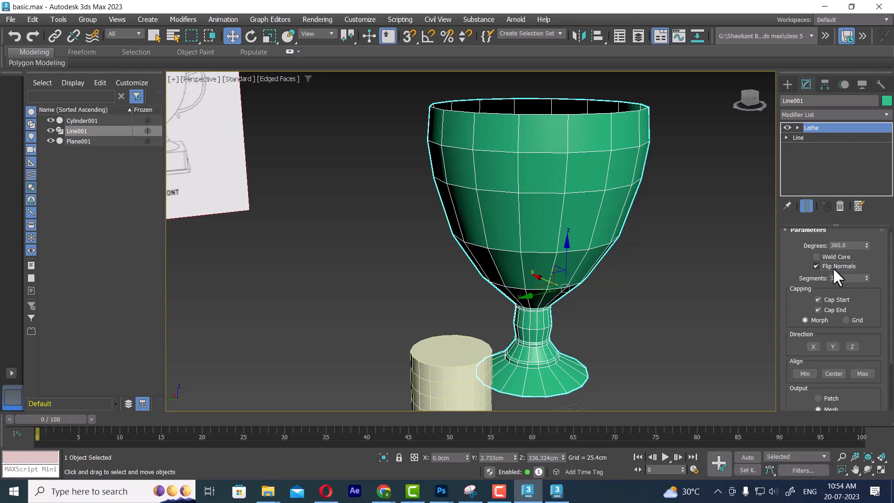
left_click(833, 266)
left_click(833, 267)
At the Vertex level of the Line under the Lathe, select the vertex just below the cup rim and show the end result
key("alt+w")
scroll(410, 285, "up", 3)
key("alt+w")
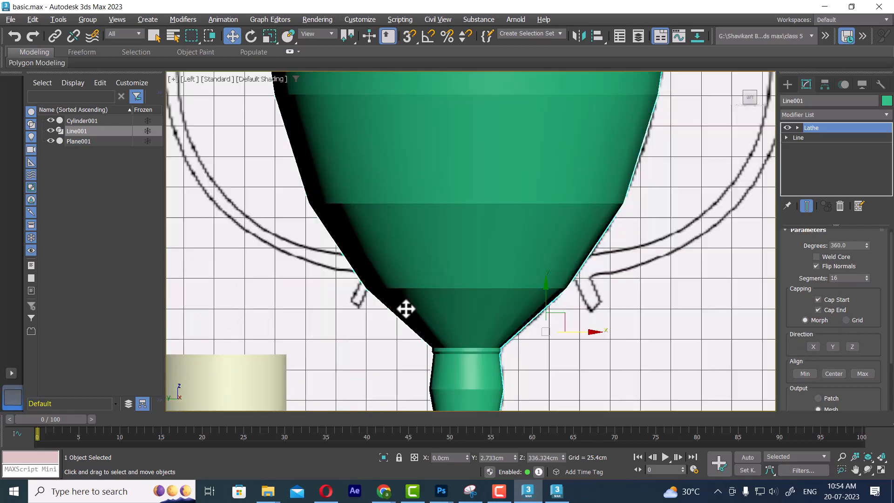
scroll(583, 261, "up", 3)
scroll(583, 261, "down", 3)
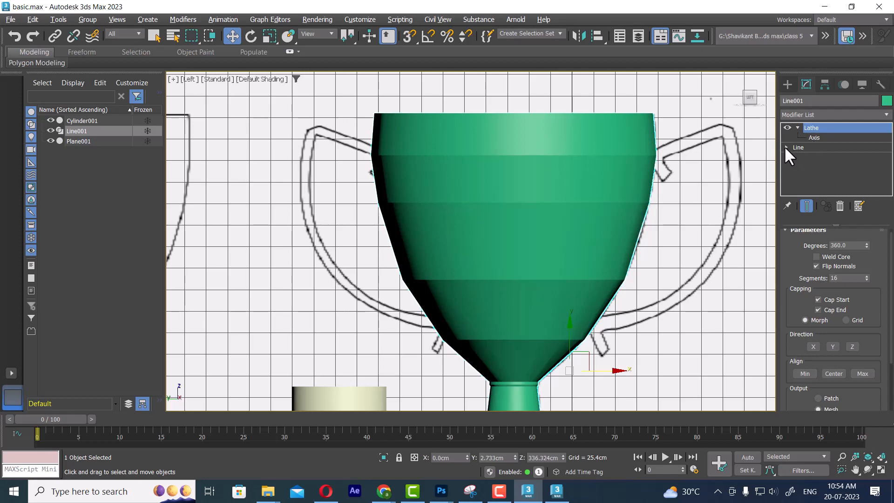
left_click(786, 147)
left_click(797, 128)
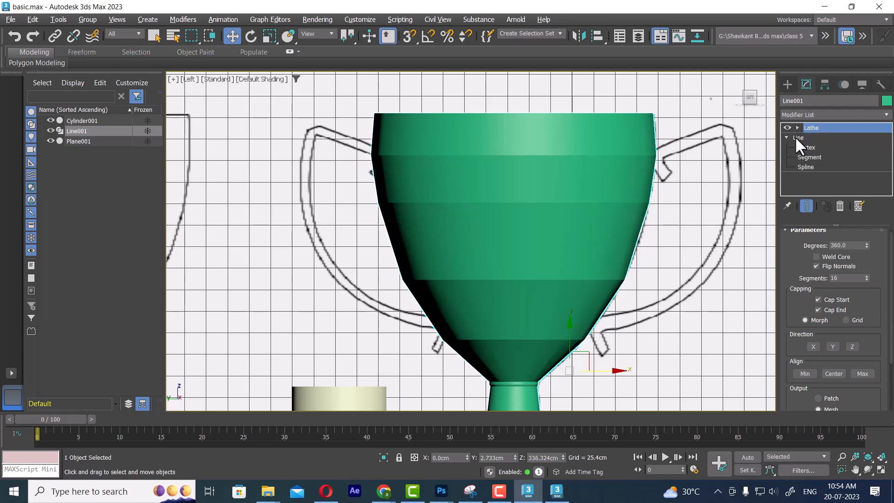
left_click(805, 147)
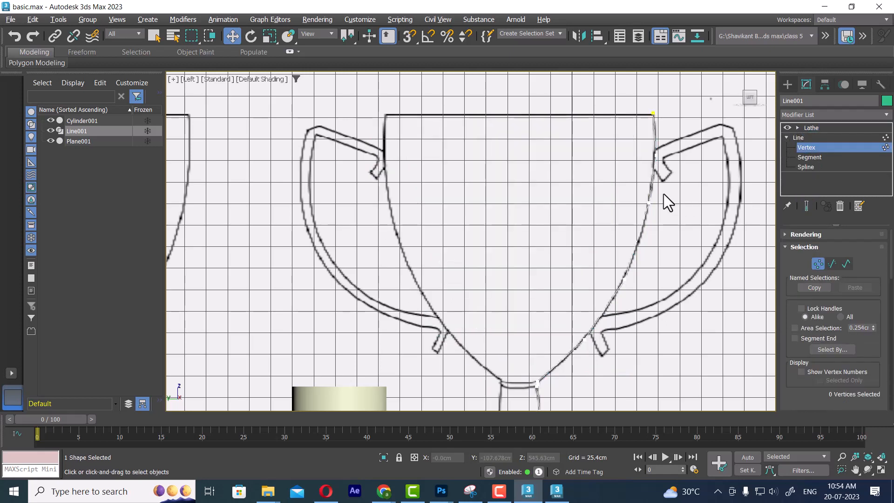
left_click_drag(671, 155, 637, 166)
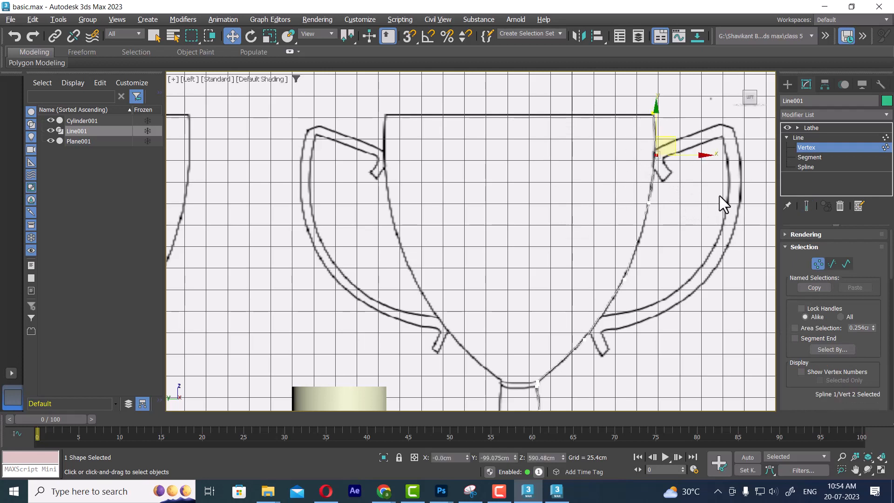
left_click(807, 207)
scroll(626, 185, "up", 4)
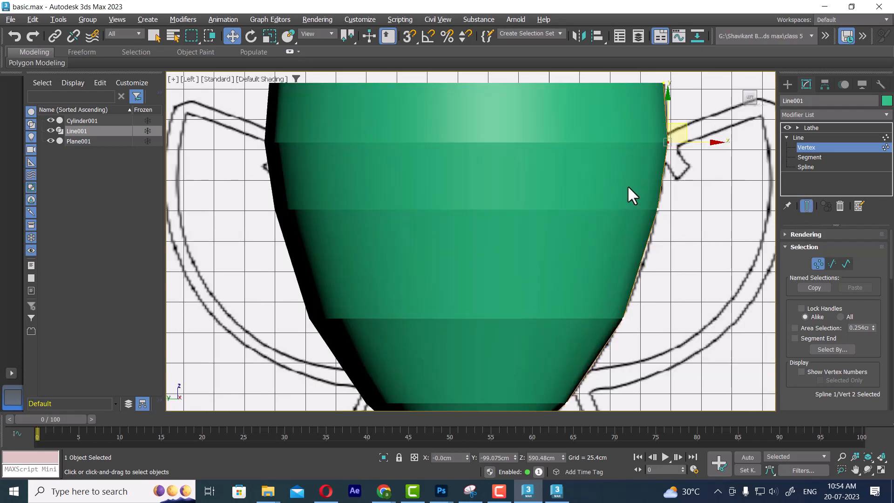
Convert the vertex below the cup rim and the following two vertices down the cup side to Smooth
left_click_drag(689, 169, 725, 168)
key("ctrl+z")
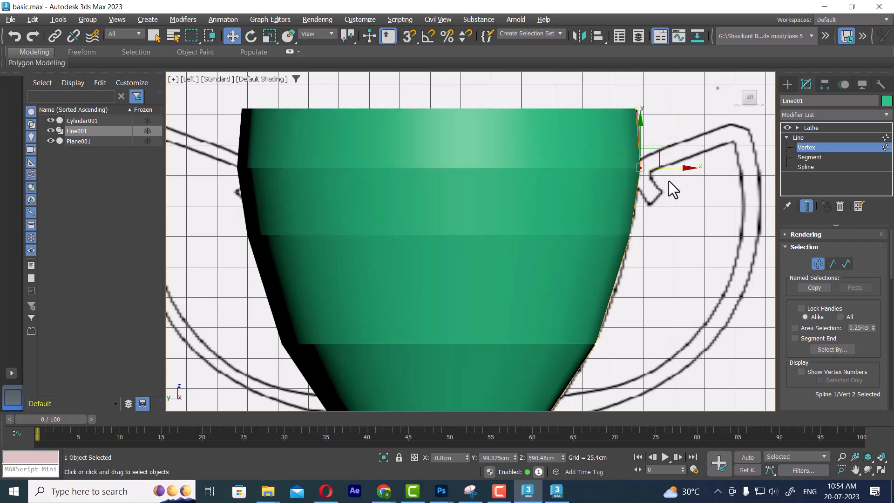
right_click(654, 165)
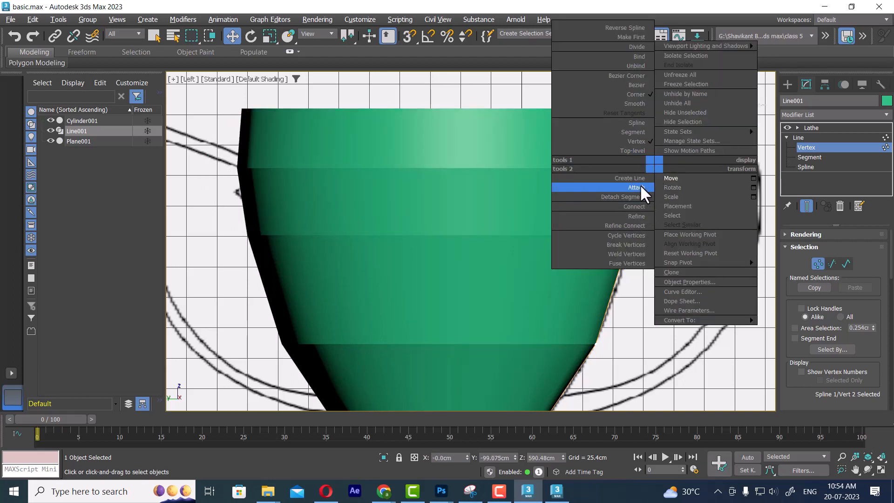
left_click(647, 112)
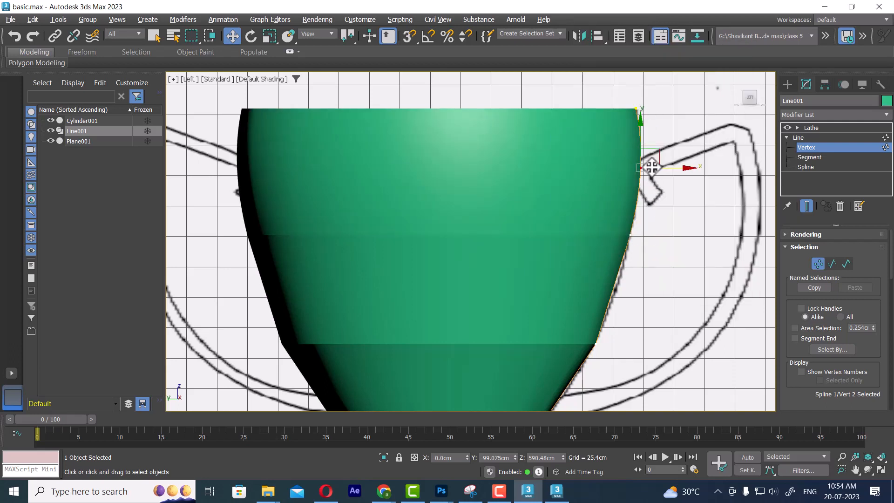
left_click(572, 385, "ctrl")
right_click(605, 308)
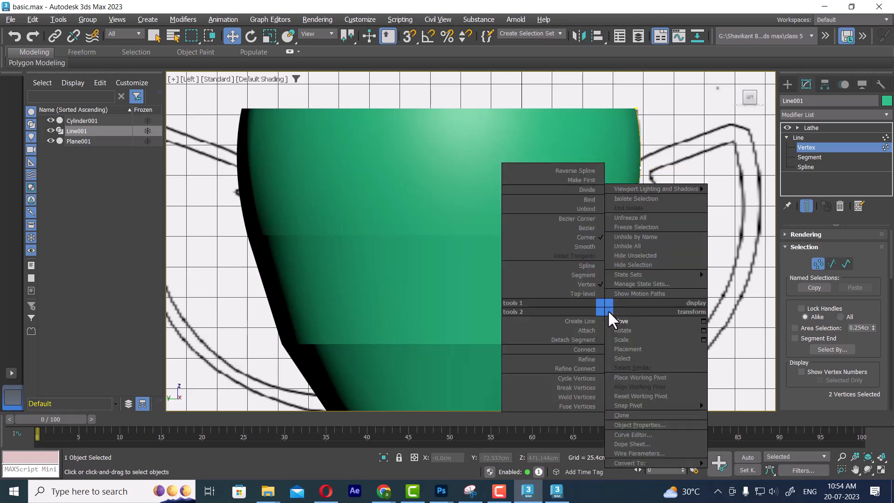
left_click(588, 246)
middle_click_drag(606, 249, 658, 150)
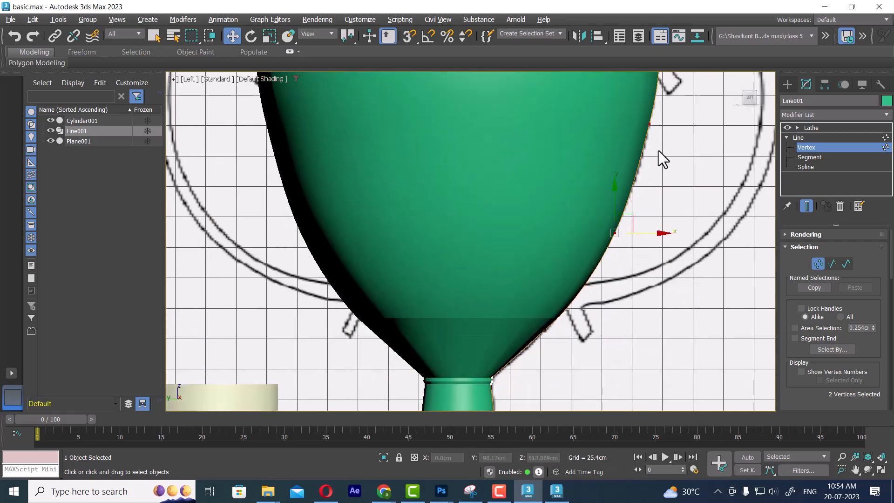
Convert the vertex on the lower side of the cup, above the stem, to Smooth
left_click(575, 254)
right_click(575, 252)
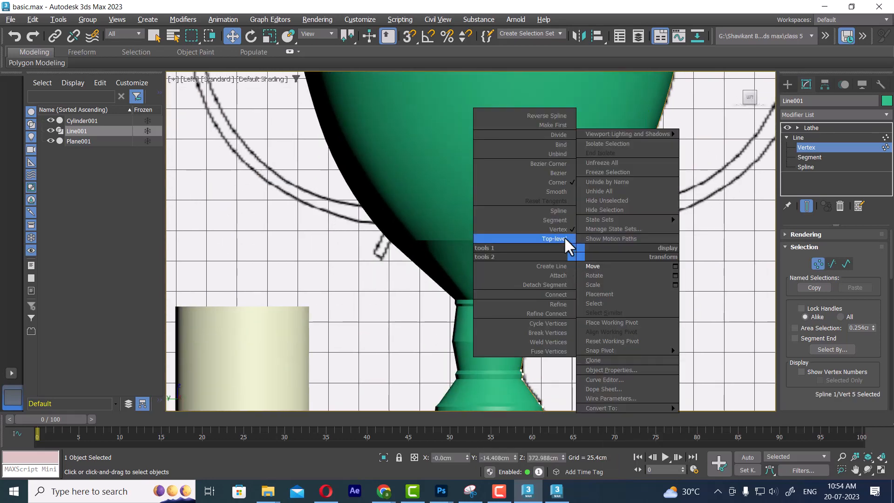
left_click(565, 191)
scroll(593, 316, "up", 2)
middle_click_drag(593, 315, 635, 222)
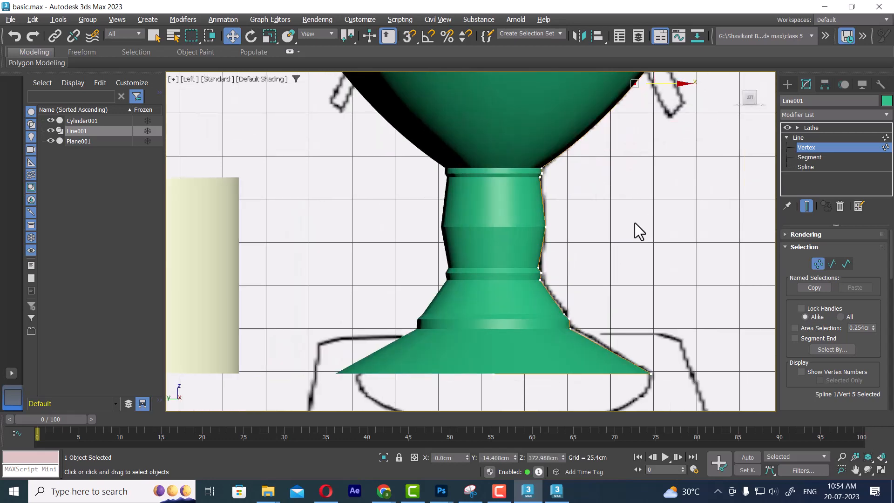
Convert the vertex at the middle of the stem profile to Smooth
left_click_drag(544, 235, 544, 235)
right_click(605, 233)
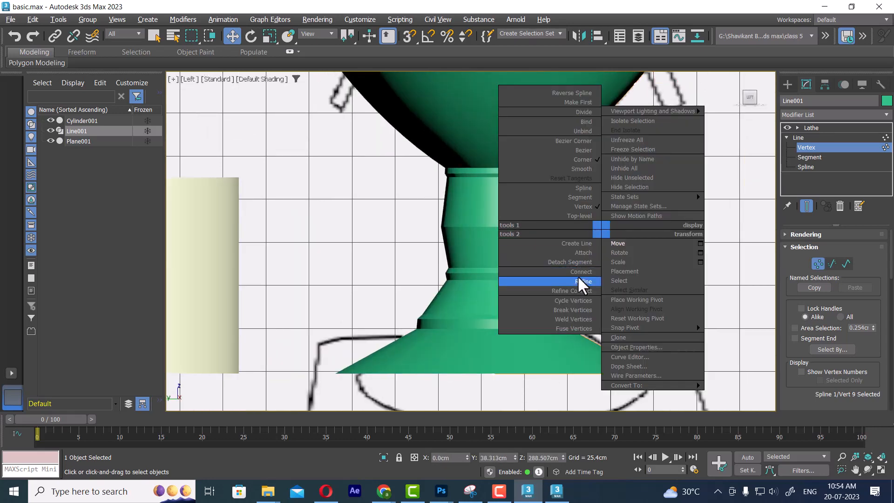
left_click(585, 173)
scroll(605, 210, "up", 2)
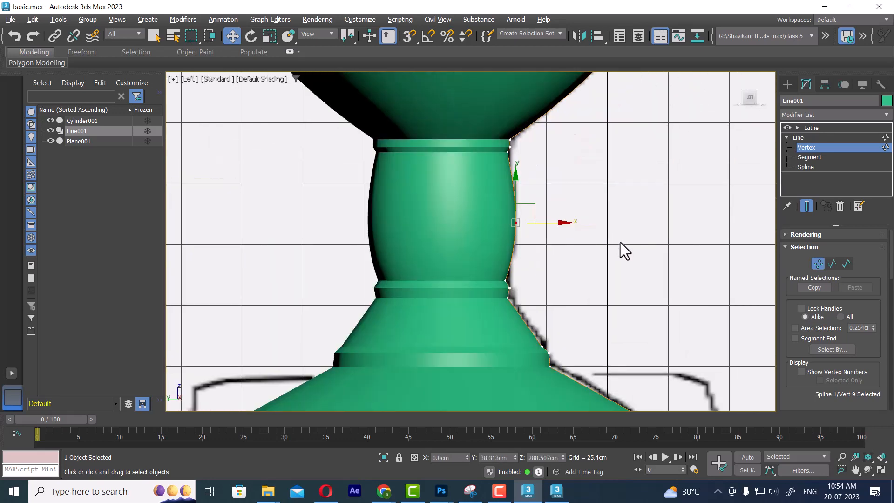
middle_click_drag(624, 251, 652, 205)
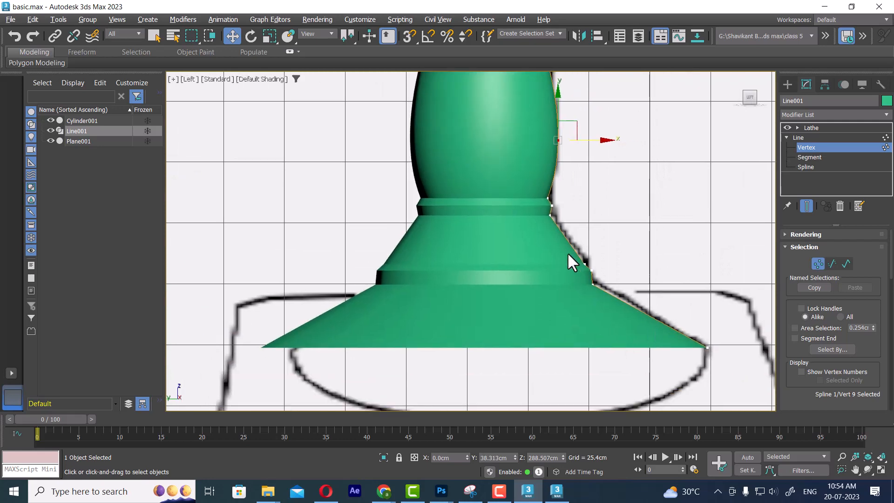
Check the smoothed trophy profile against the front drawing, and examine the open cup in the Perspective view
middle_click_drag(567, 252, 571, 363)
scroll(588, 214, "down", 8)
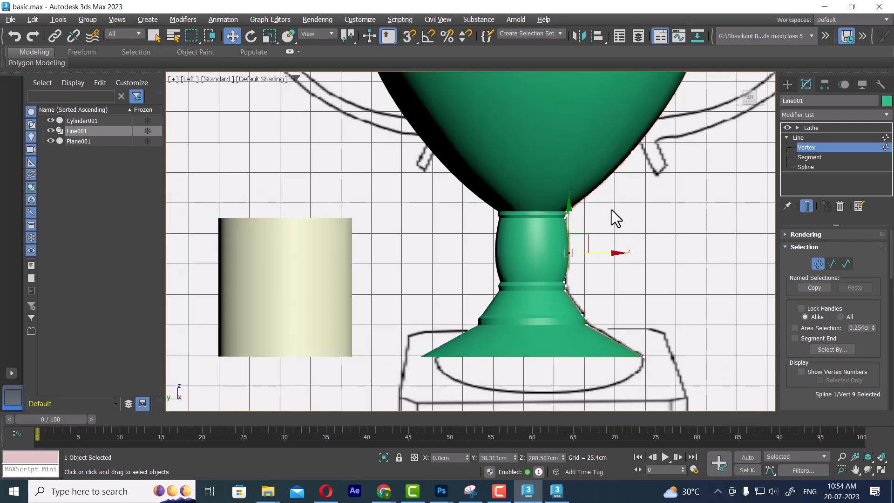
middle_click_drag(654, 209, 634, 245)
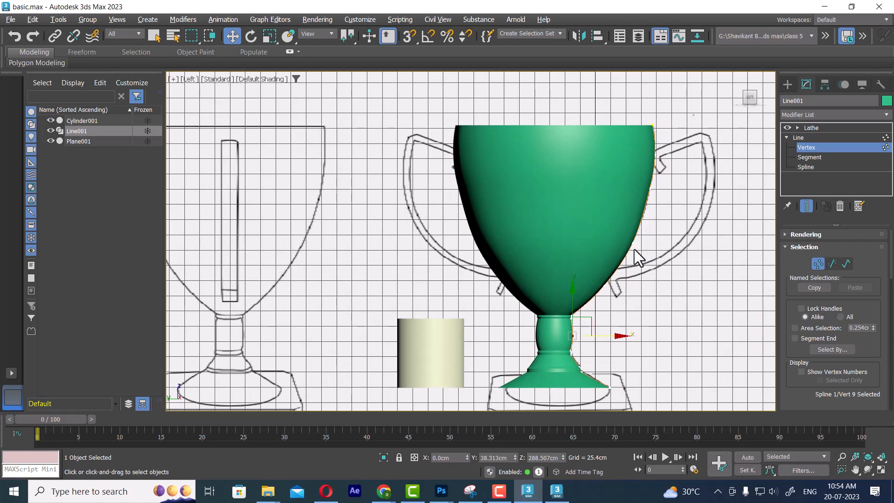
key("alt+w")
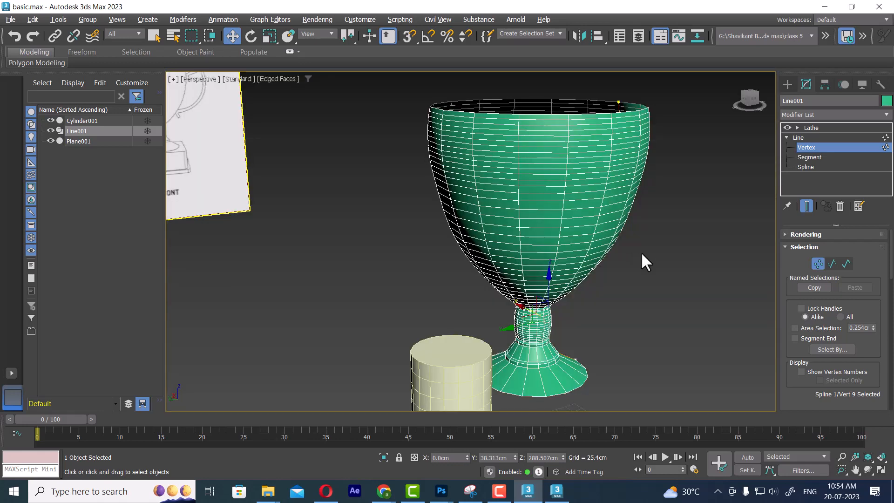
key("alt+w")
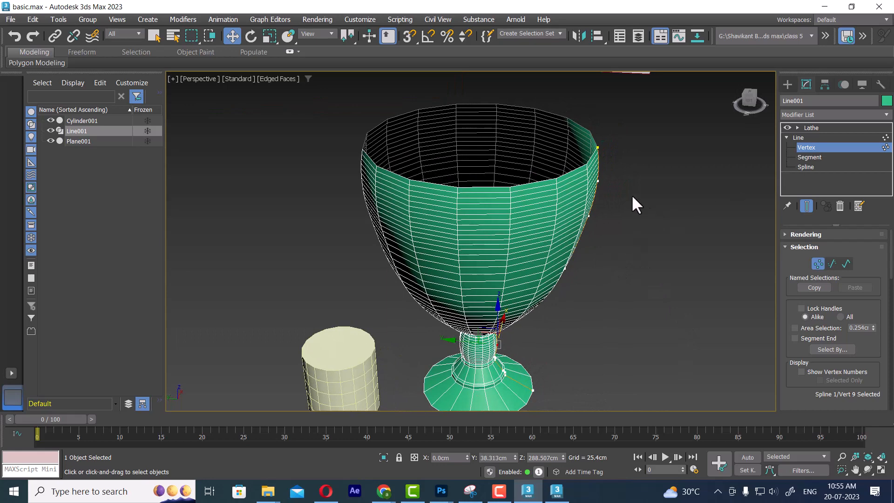
middle_click_drag(632, 194, 636, 234, "alt")
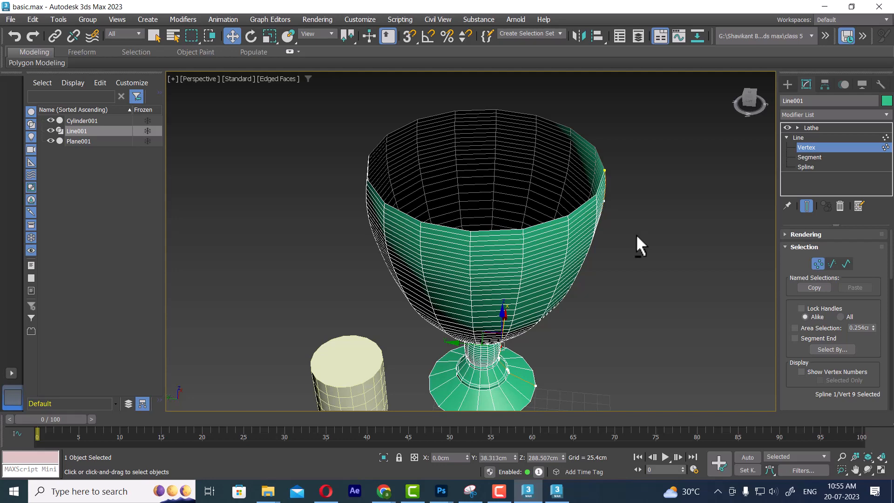
Disable the Lathe to show the bare Line, select its rim vertex, and select the topmost segment at the Segment level
left_click(797, 138)
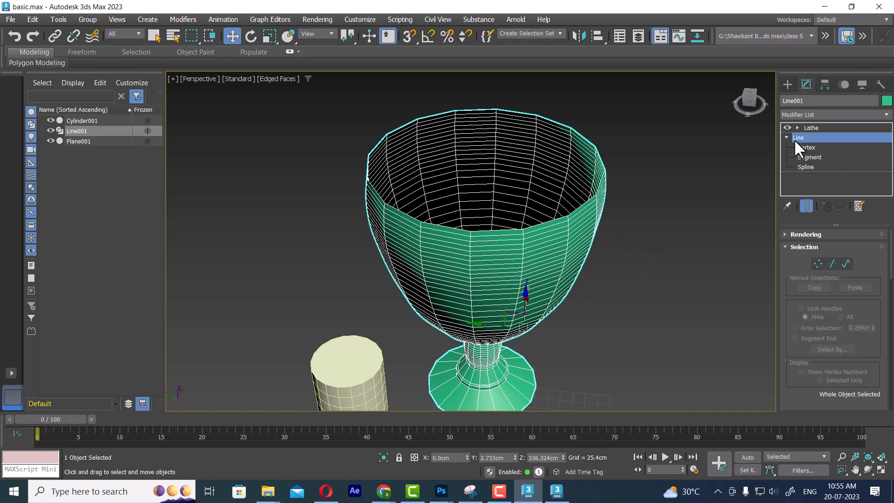
left_click(786, 127)
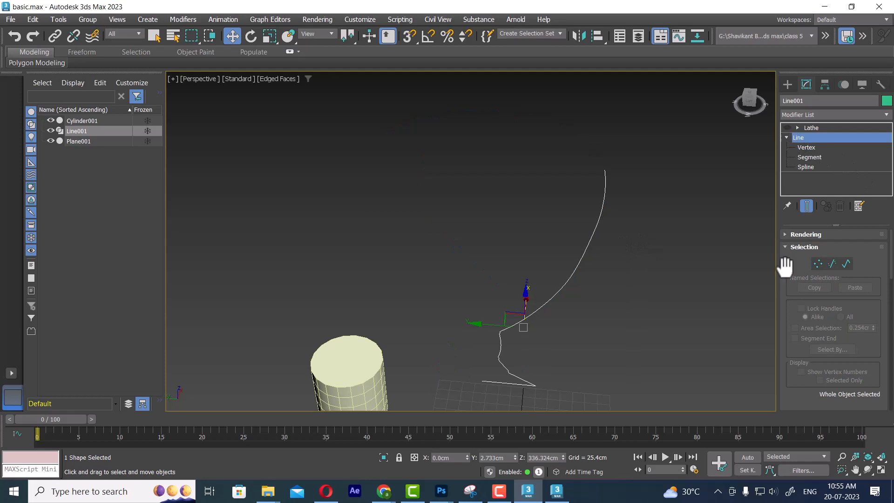
left_click(807, 148)
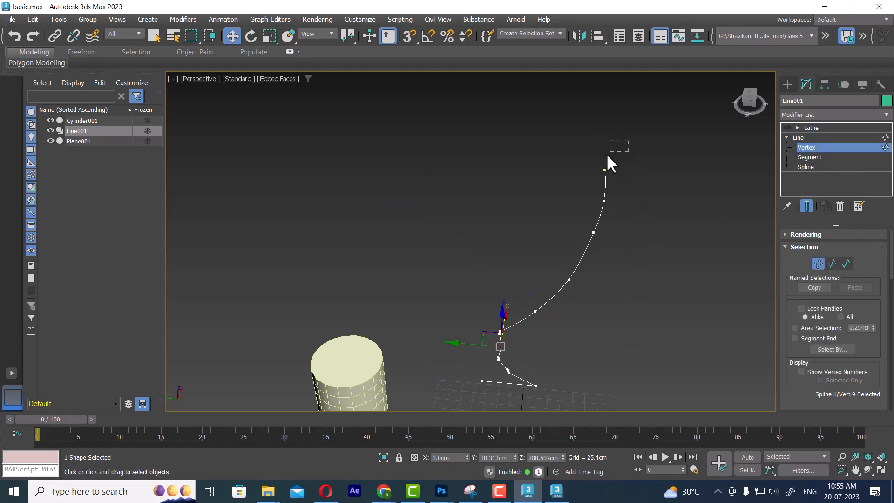
left_click_drag(607, 156, 600, 174)
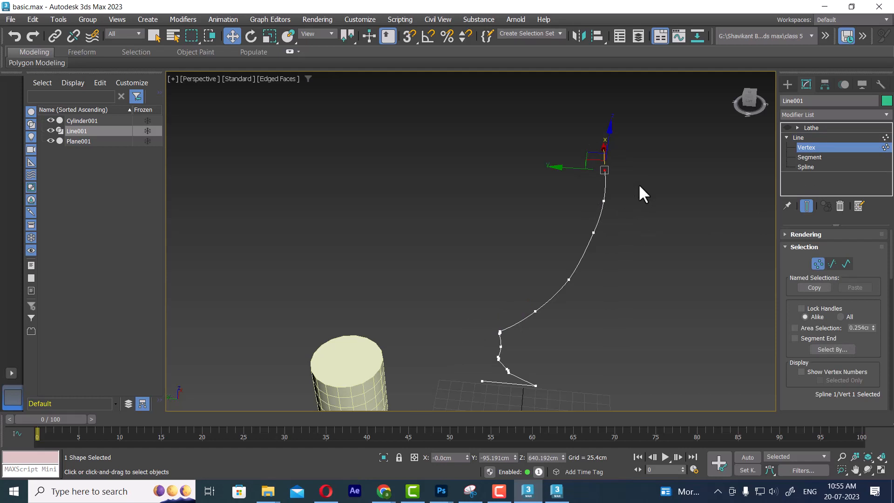
left_click(806, 157)
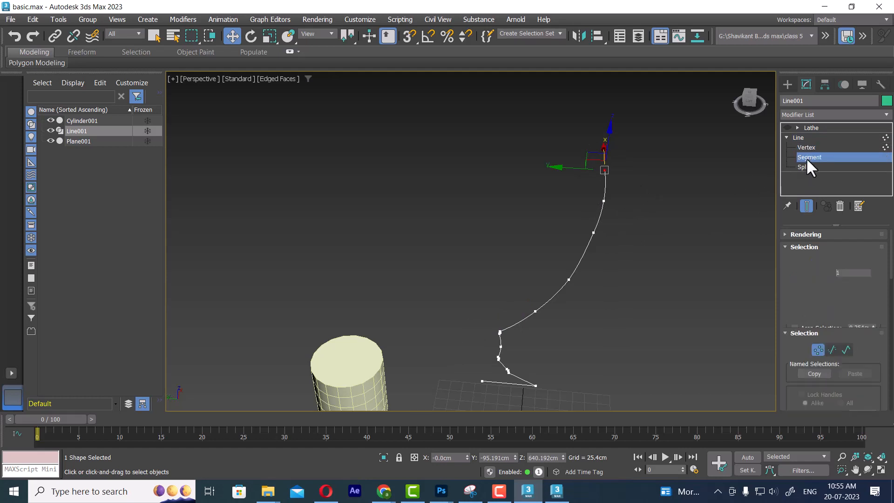
left_click(604, 183)
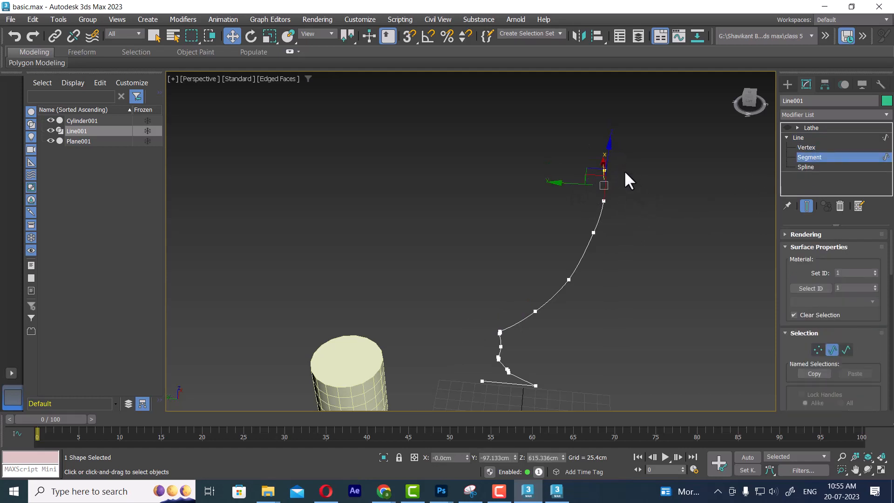
Leave the Line's Segment level, select the cylinder and convert it to an Editable Mesh and from that to an Editable Poly
middle_click_drag(338, 342, 376, 266)
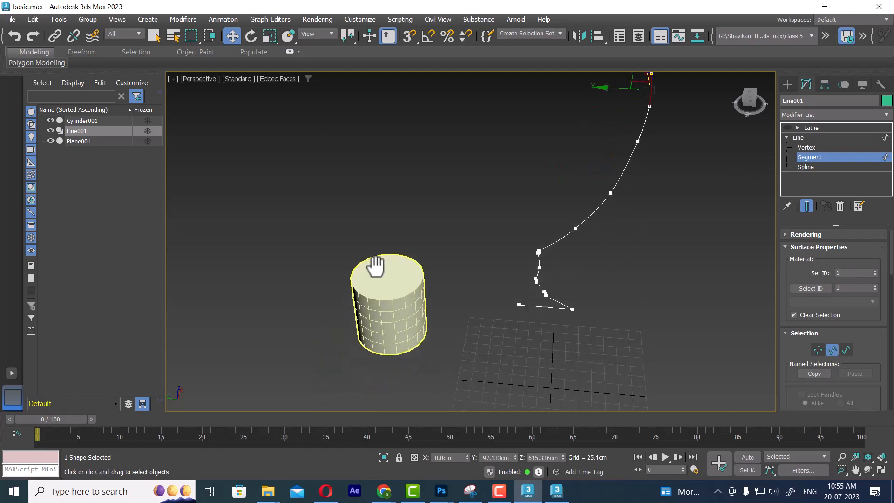
right_click(404, 282)
left_click(381, 268)
left_click(384, 284)
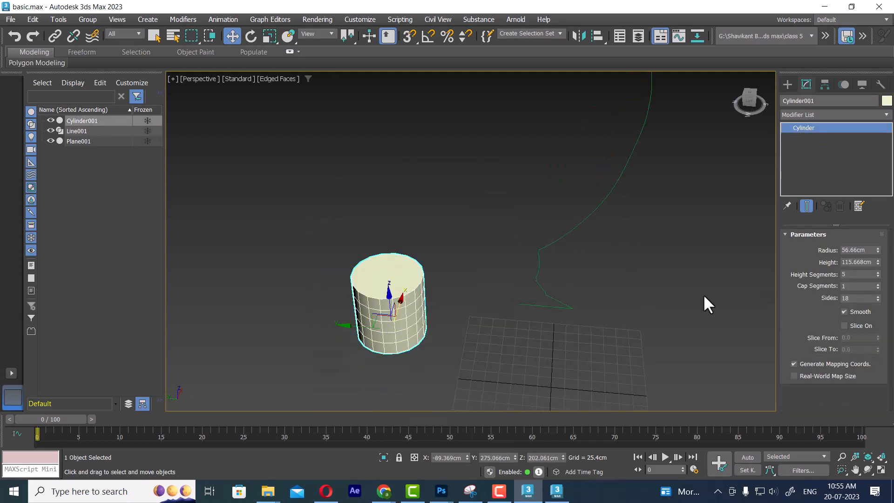
right_click(354, 287)
mouse_move(427, 441)
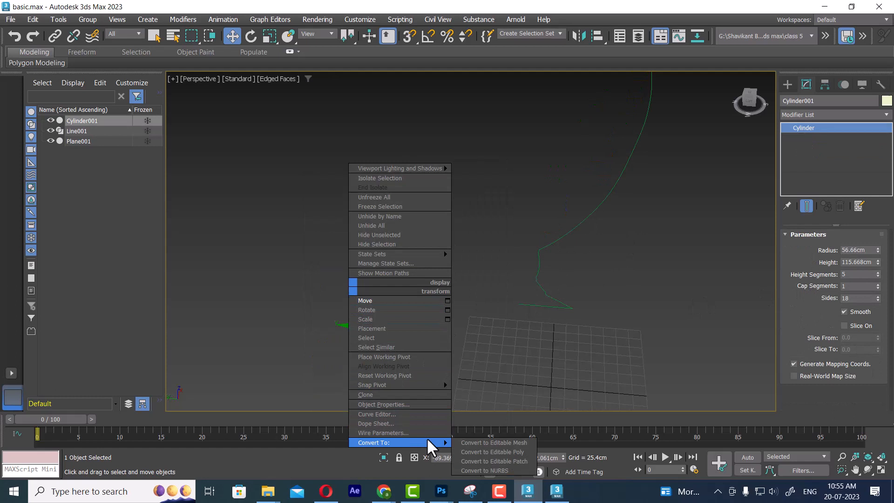
left_click(492, 442)
right_click(402, 312)
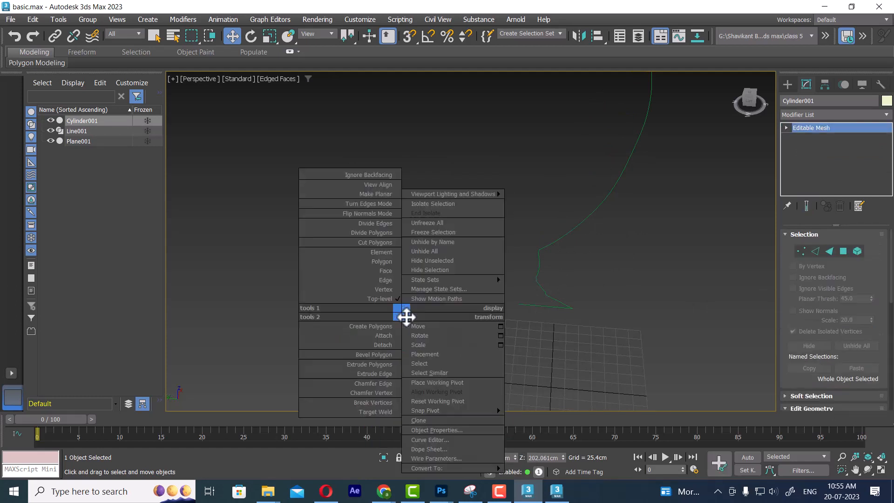
mouse_move(462, 467)
left_click(553, 459)
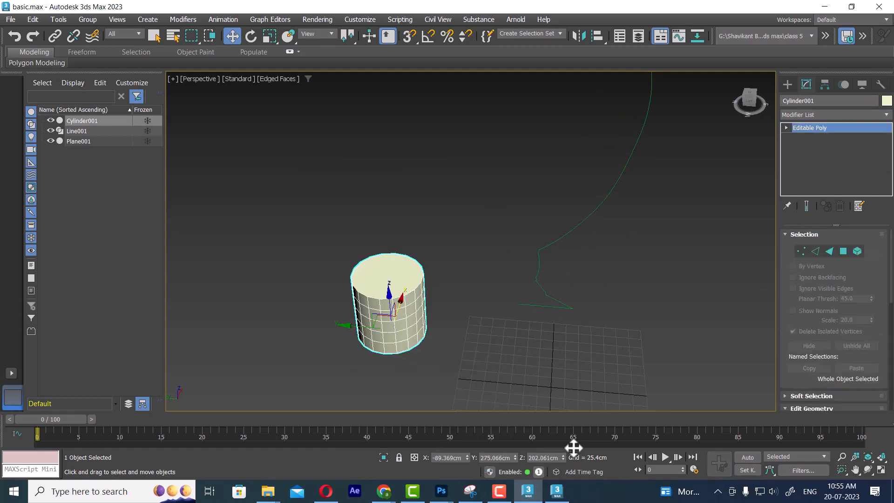
Show the cylinder's vertices at the Vertex level and return to the Top-level
left_click(800, 248)
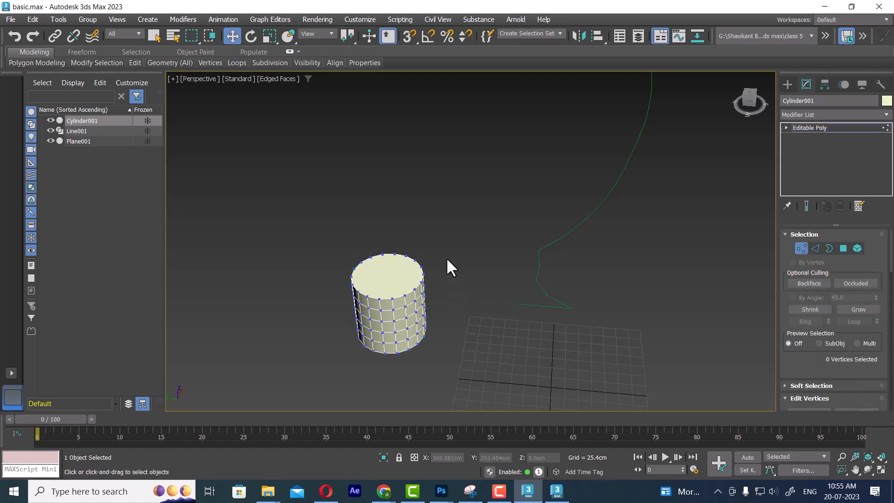
left_click(420, 267)
left_click(515, 244)
right_click(390, 281)
left_click(365, 267)
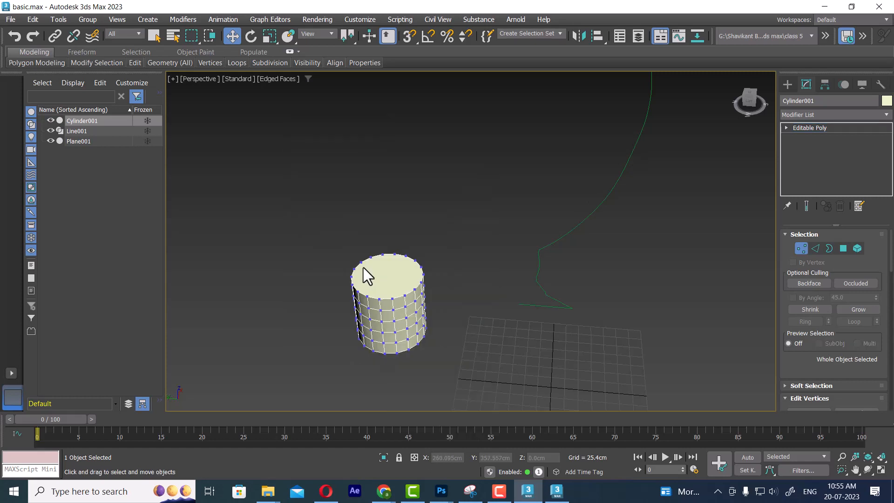
At the Segment level of the trophy Line, select a segment on the cup side and return to the Top-level
left_click(590, 214)
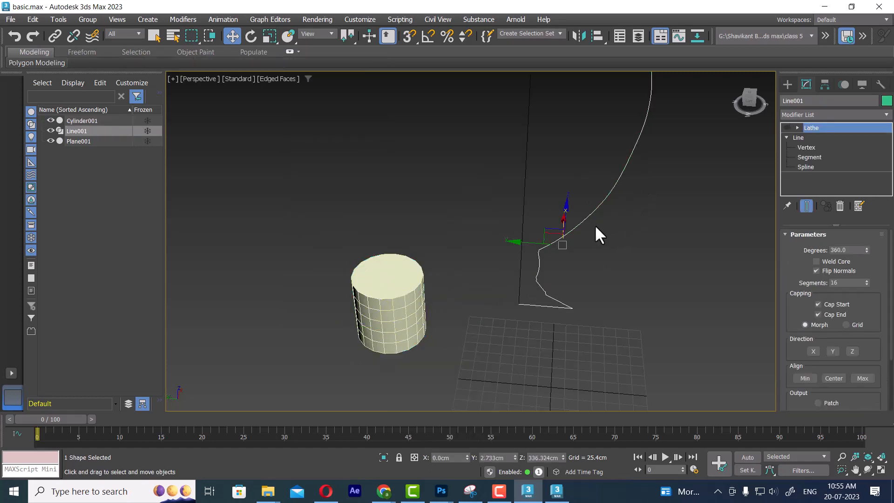
left_click(808, 157)
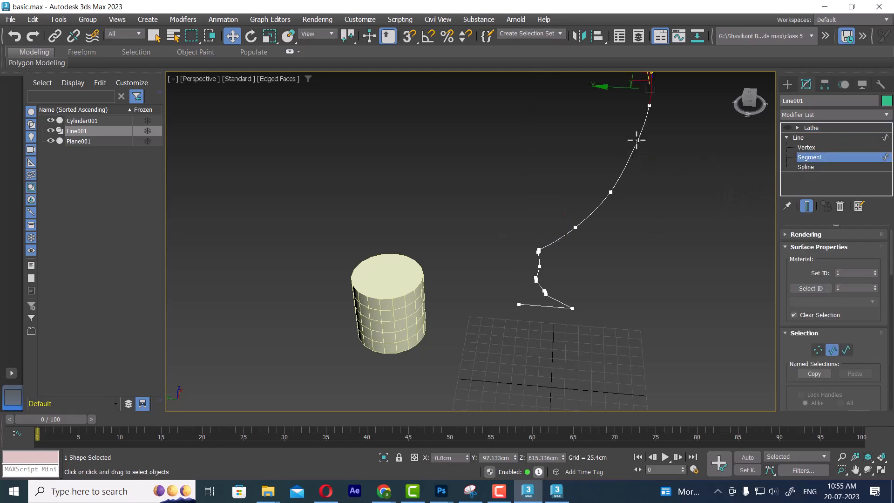
left_click(623, 168)
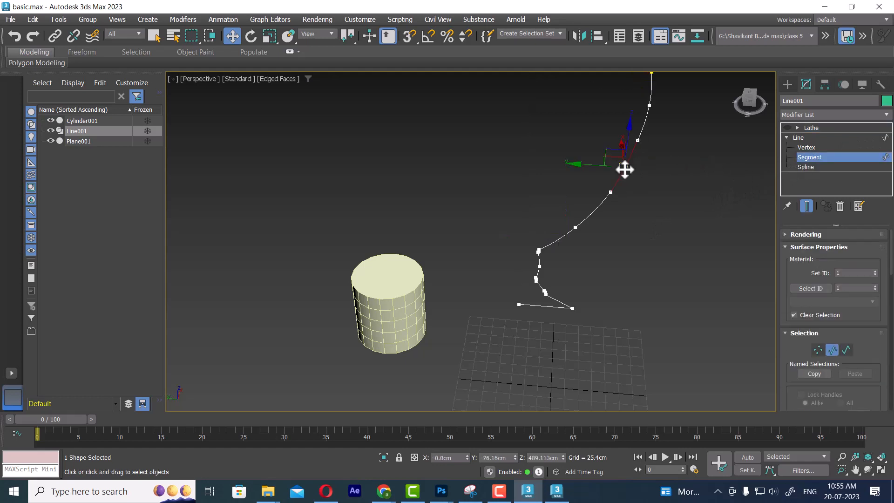
left_click(628, 211)
right_click(401, 272)
left_click(355, 269)
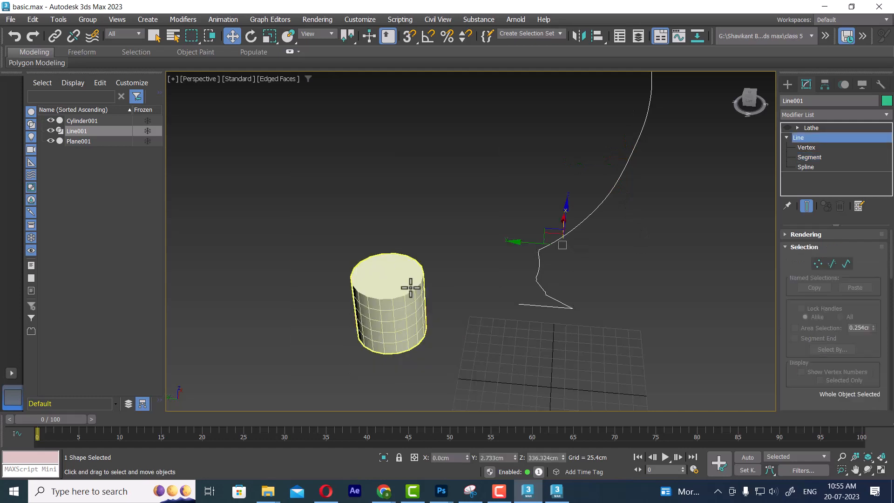
At the Edge level of the cylinder, select a horizontal edge on its side and review the available edge commands
left_click(410, 289)
left_click(814, 248)
scroll(413, 331, "up", 3)
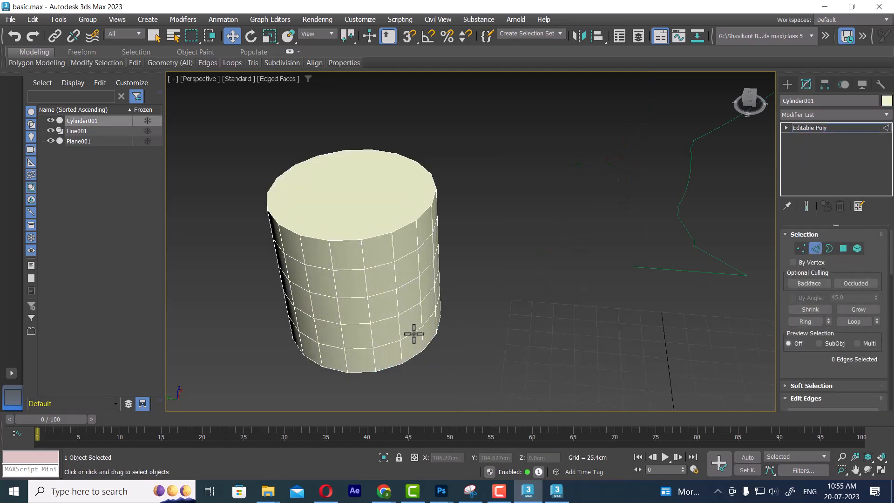
scroll(515, 325, "down", 1)
left_click(476, 283)
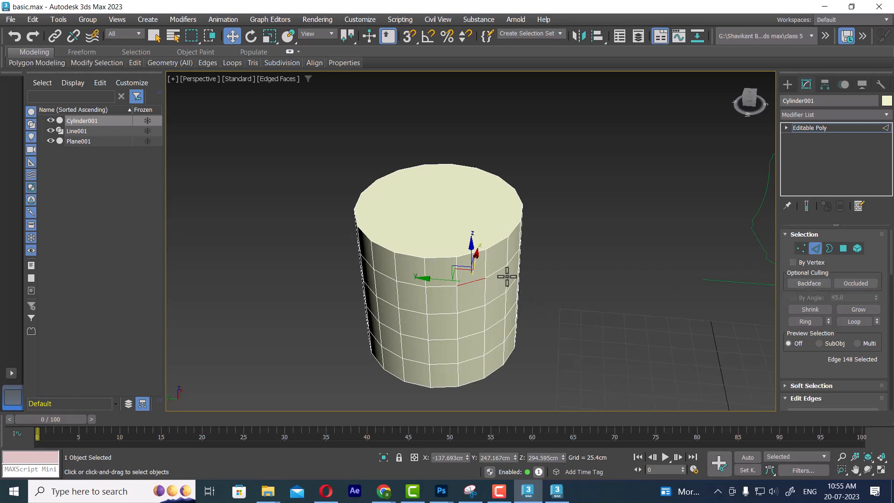
right_click(583, 259)
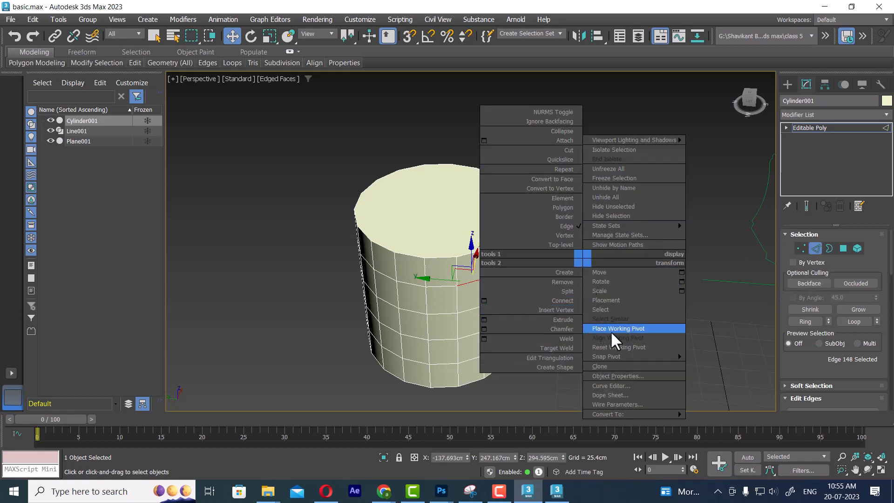
mouse_move(585, 224)
key("Escape")
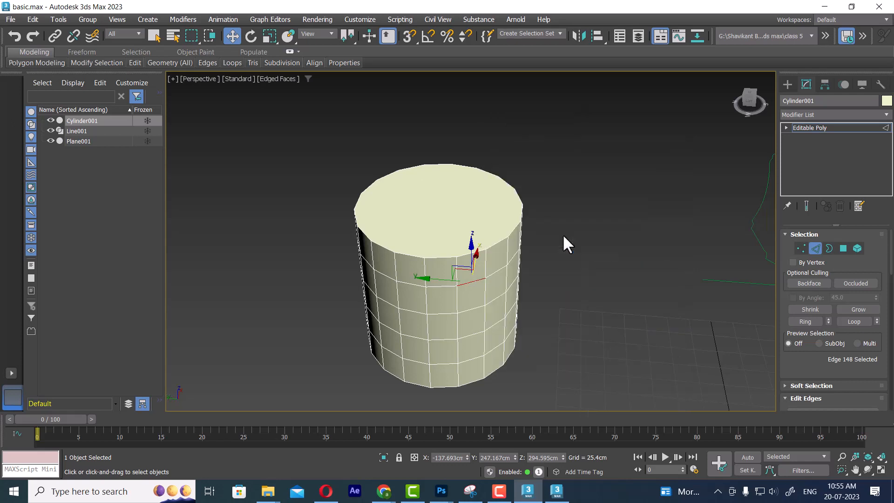
Compare the cylinder's Vertex and Edge levels, selecting a top rim edge and the side edge below it, and return to the Top-level
left_click(512, 235)
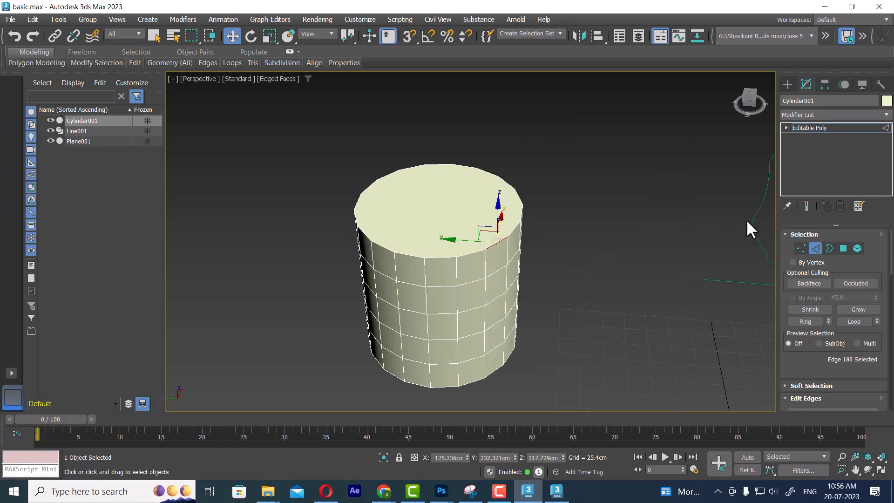
left_click(800, 247)
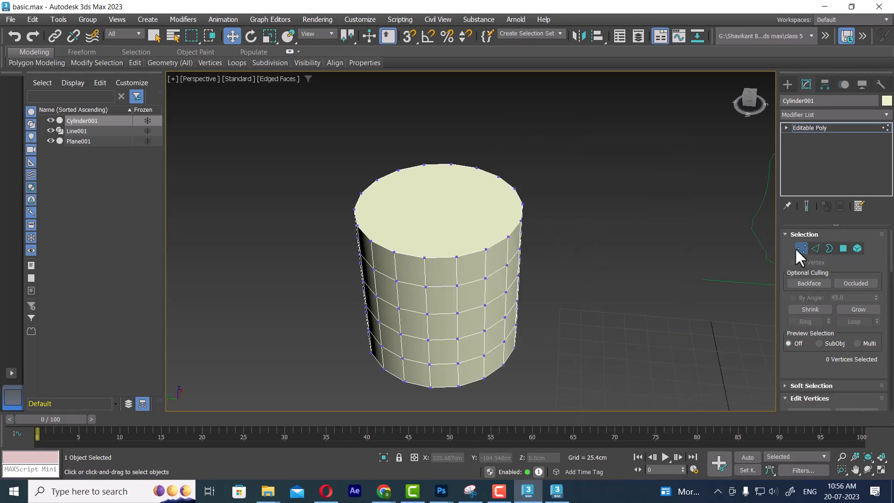
left_click(815, 248)
left_click(506, 253)
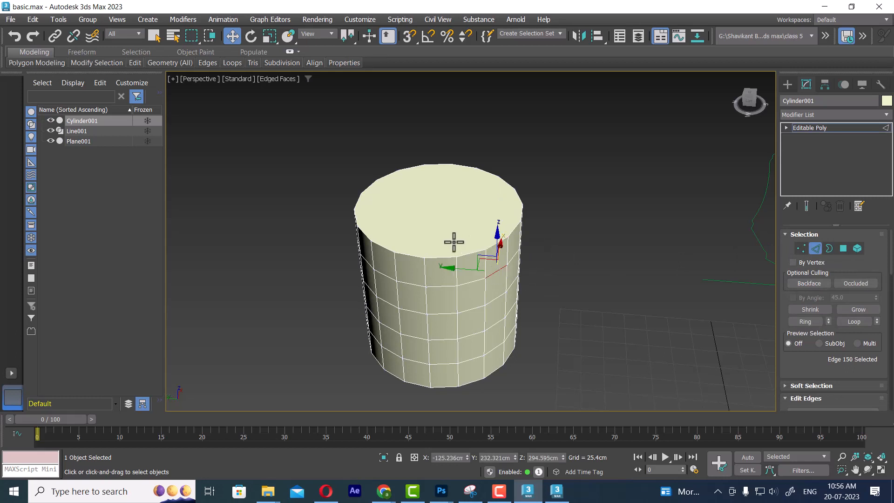
middle_click_drag(455, 239, 399, 233)
right_click(423, 232)
left_click(406, 217)
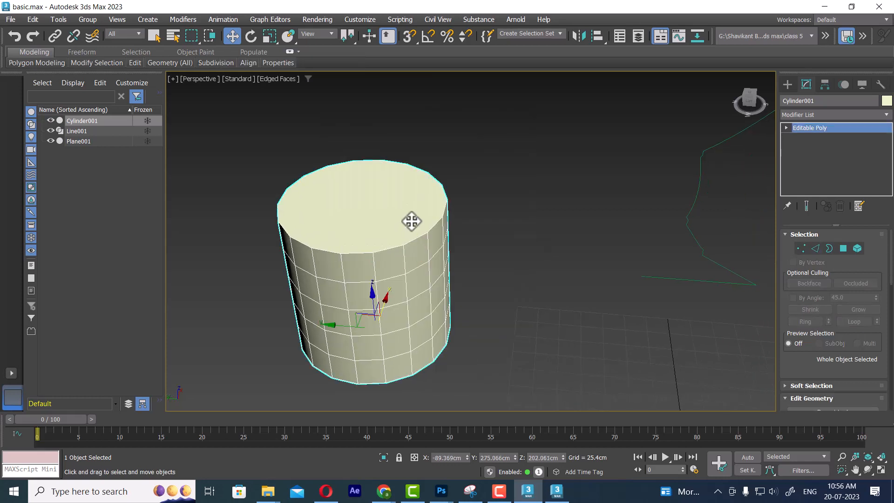
Select the trophy's profile line and enter its Spline level
scroll(574, 320, "up", 3)
scroll(672, 239, "down", 5)
left_click(637, 231)
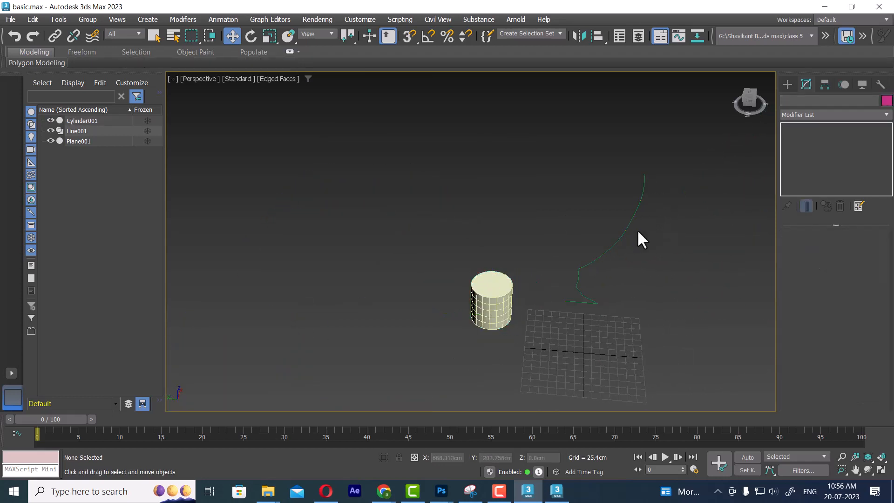
left_click(641, 197)
left_click(812, 163)
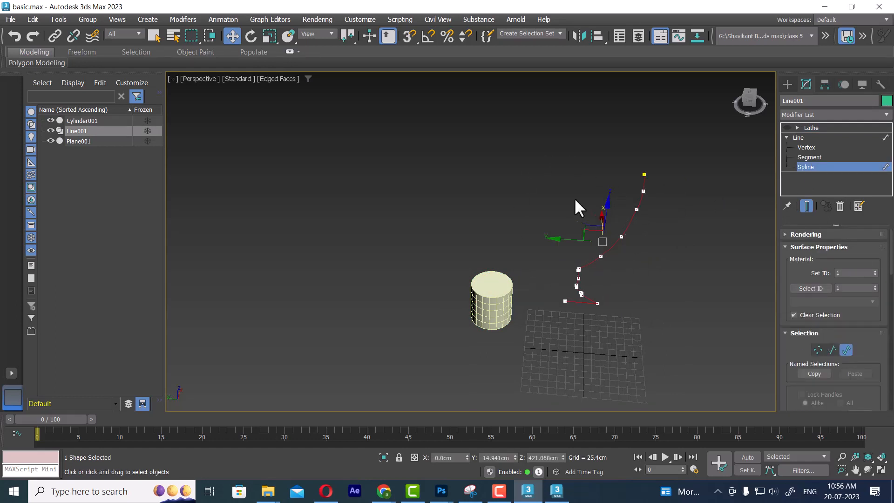
Outline the trophy's profile spline by about 2.8 cm to give it wall thickness
middle_click_drag(627, 232, 619, 225)
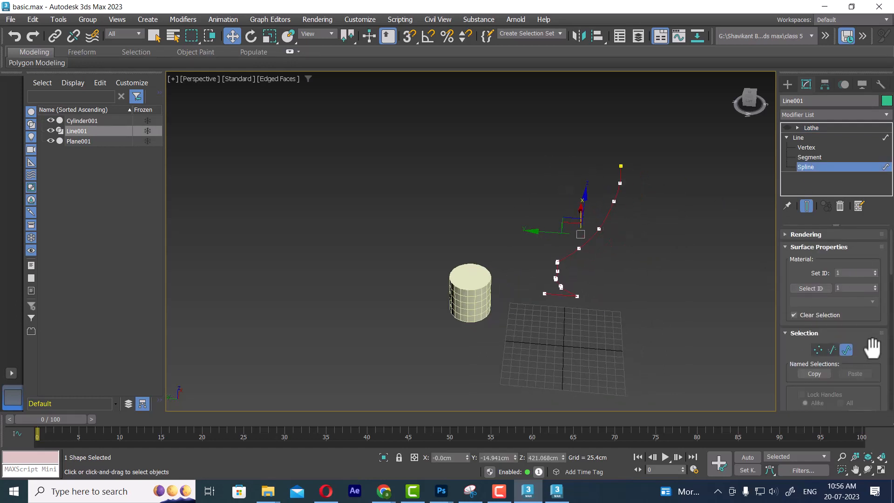
scroll(872, 348, "down", 10)
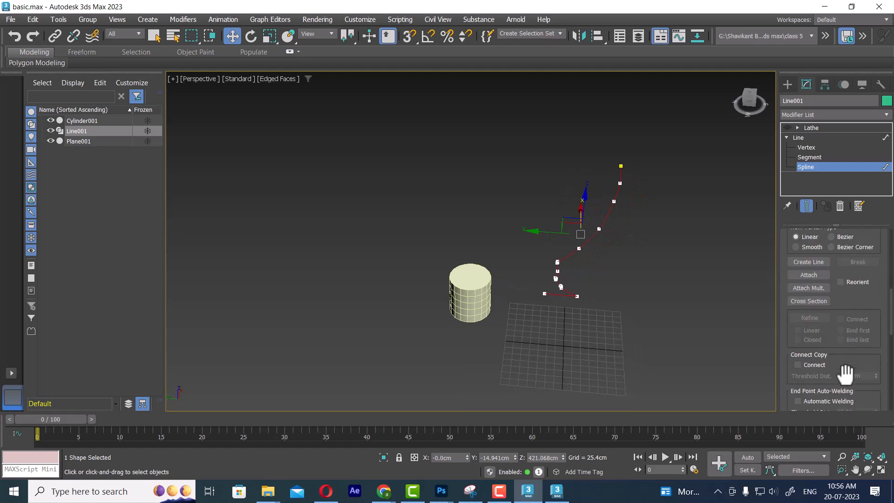
scroll(845, 372, "down", 2)
scroll(855, 347, "down", 4)
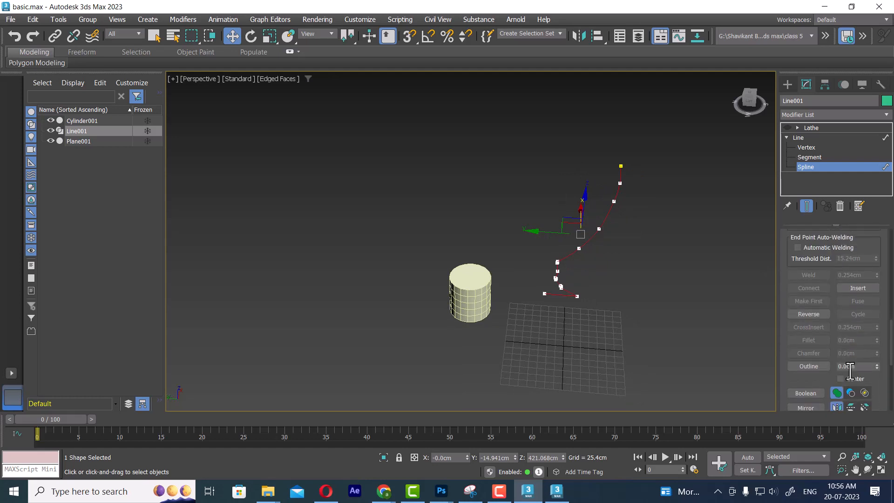
scroll(630, 305, "up", 4)
middle_click_drag(629, 302, 679, 351)
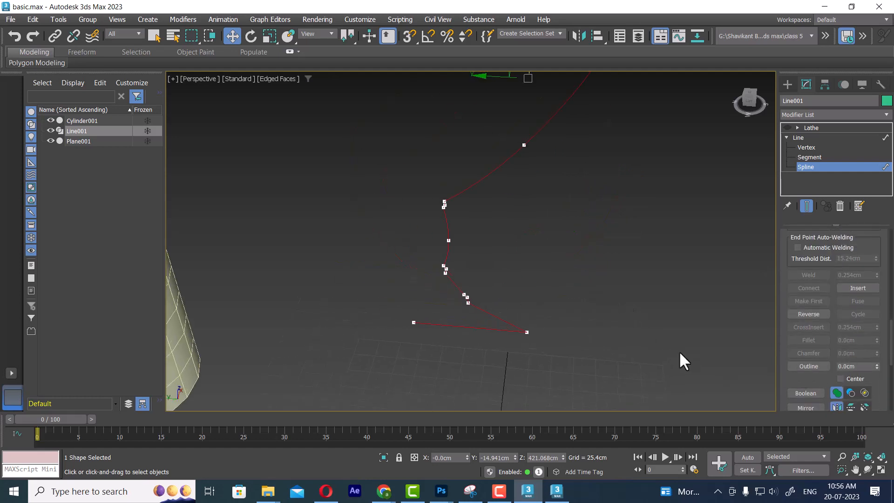
scroll(563, 314, "up", 5)
middle_click_drag(564, 313, 645, 318)
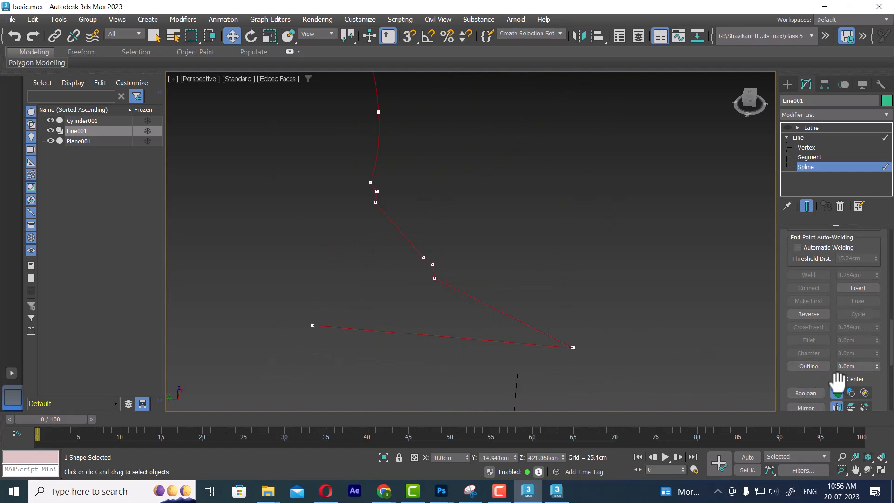
left_click(806, 366)
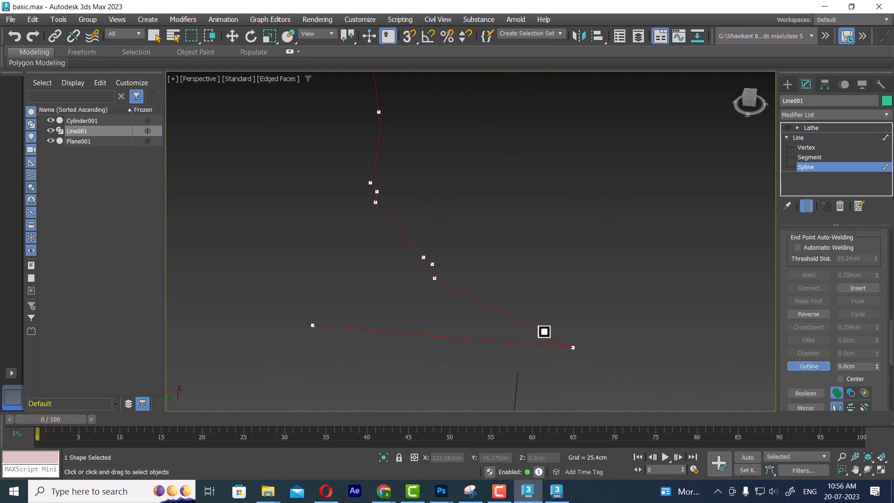
left_click_drag(541, 333, 544, 330)
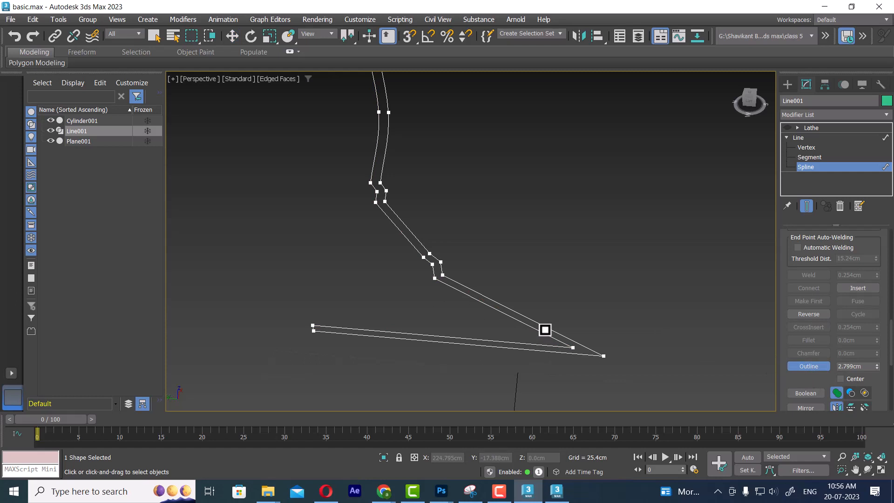
scroll(522, 257, "down", 3)
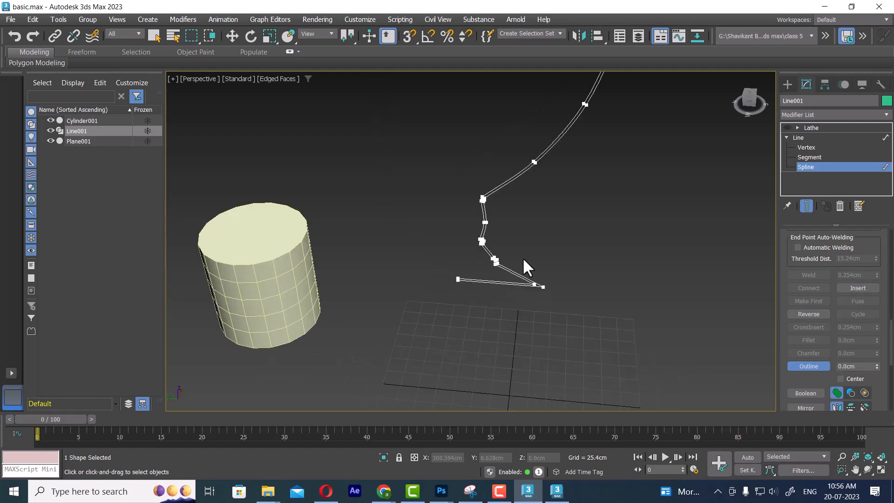
middle_click_drag(522, 257, 626, 227)
key("w")
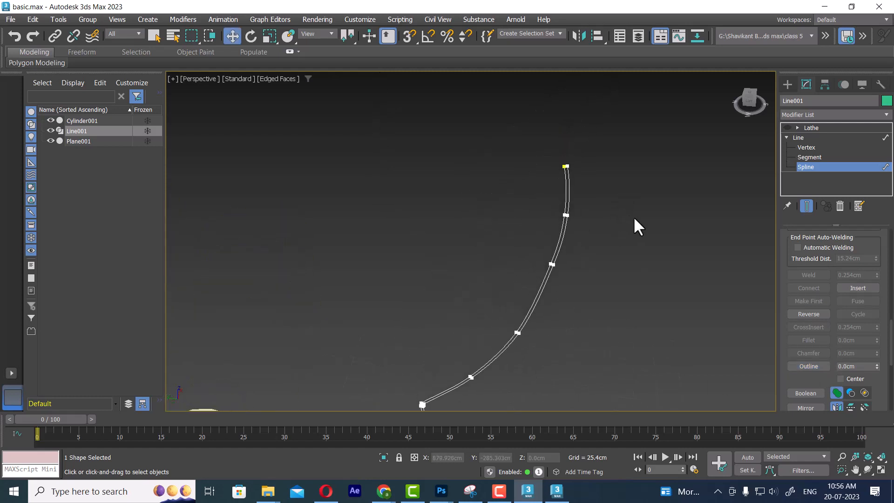
Leave the Spline level and turn the Lathe modifier's display back on to show the full cup
left_click(800, 137)
left_click(816, 127)
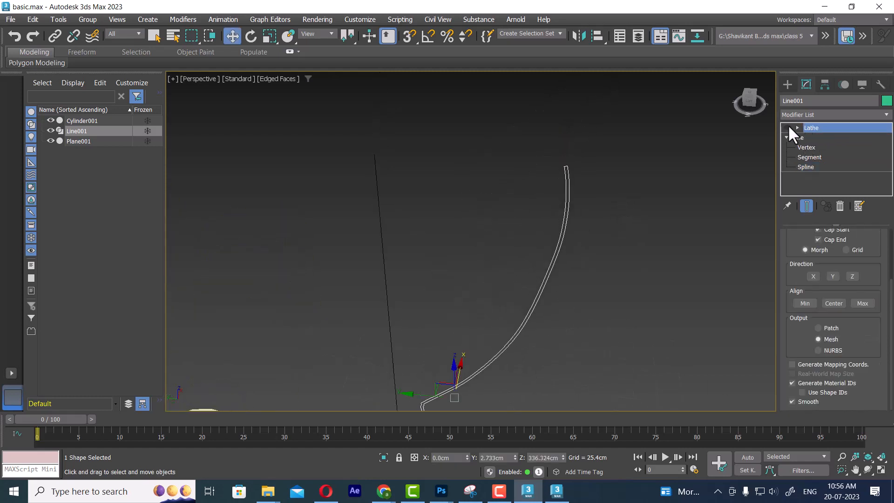
left_click(787, 127)
scroll(651, 208, "down", 2)
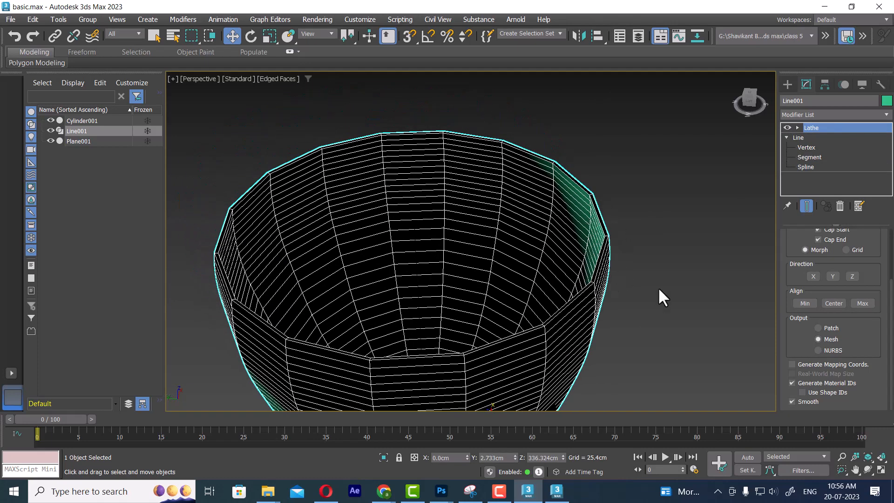
middle_click_drag(657, 374, 636, 209, "alt")
scroll(640, 246, "down", 3)
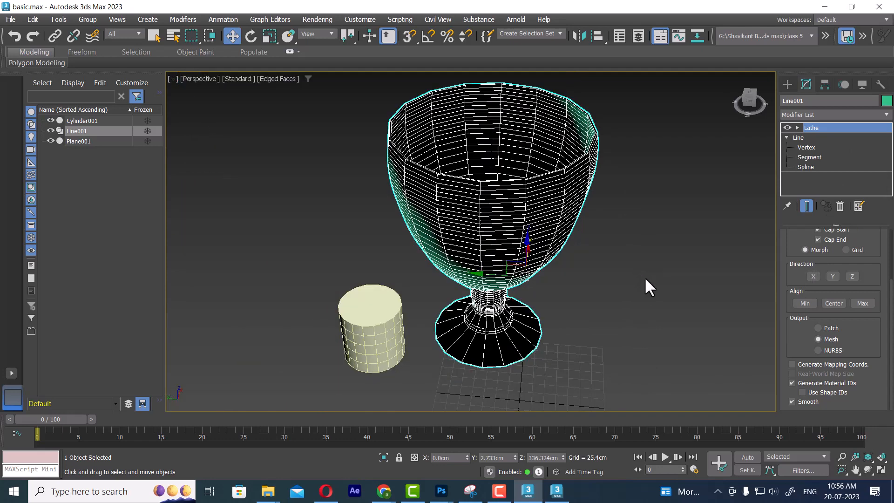
middle_click_drag(644, 285, 698, 233, "alt")
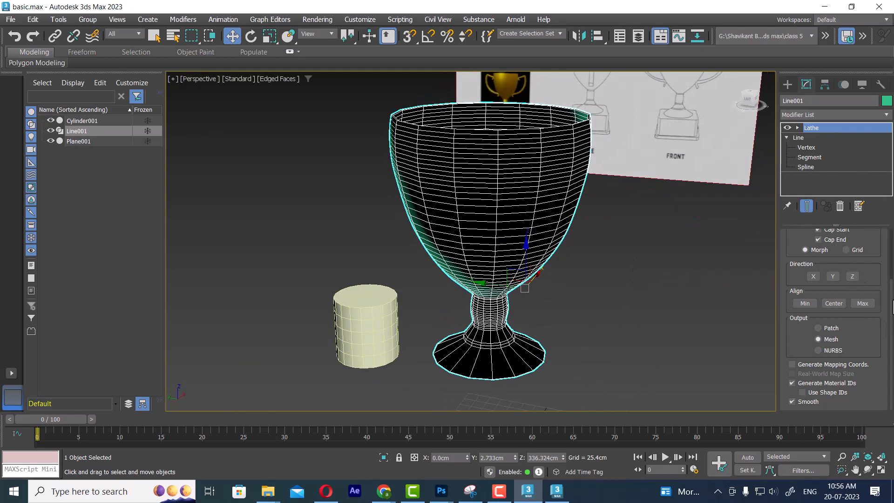
Turn off Flip Normals in the Lathe parameters and inspect the cup's rim thickness
scroll(887, 298, "up", 2)
left_click(845, 269)
left_click(843, 270)
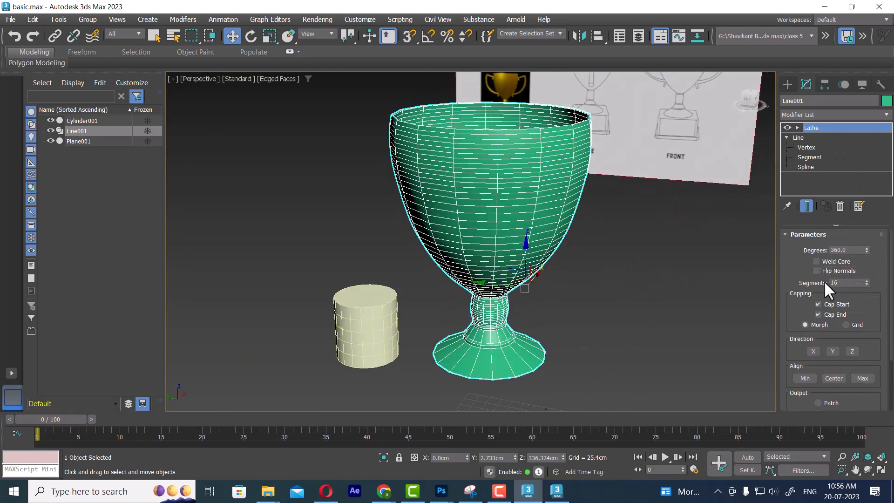
middle_click_drag(648, 235, 638, 311)
scroll(638, 312, "up", 4)
middle_click_drag(636, 204, 704, 373)
scroll(704, 373, "down", 2)
scroll(671, 317, "up", 2)
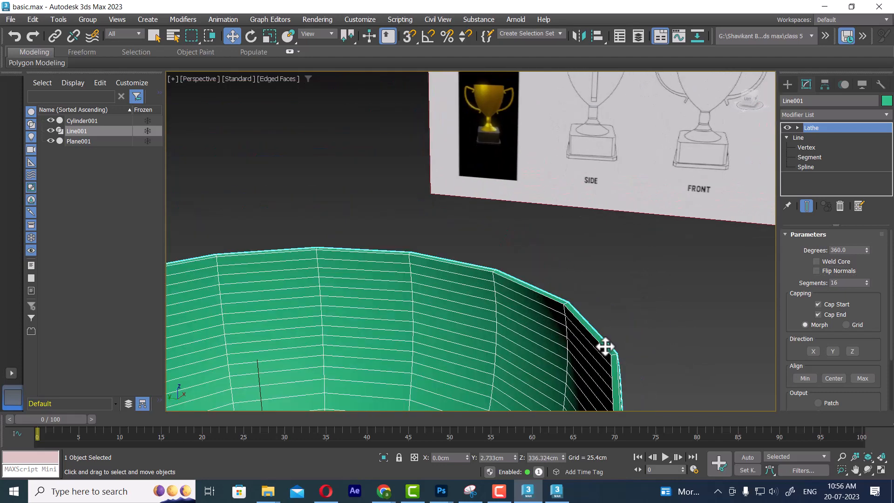
scroll(602, 344, "down", 1)
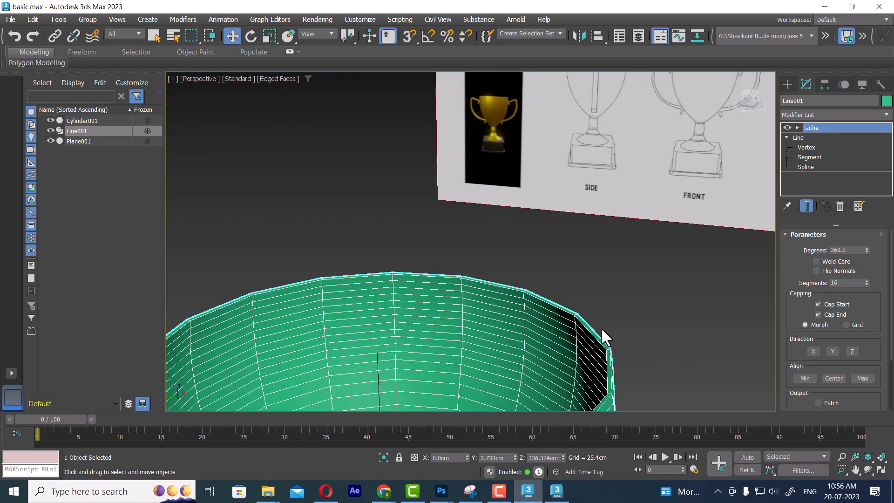
middle_click_drag(602, 335, 554, 339)
scroll(619, 263, "down", 2)
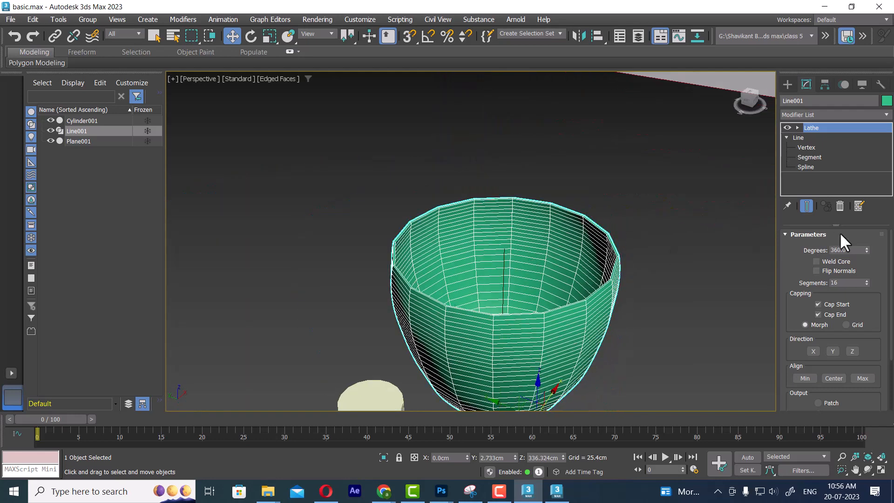
Set the Lathe segments to 32, raise them further to 114, and deselect the trophy to check its smoothness
double_click(840, 283)
type("32")
key("Return")
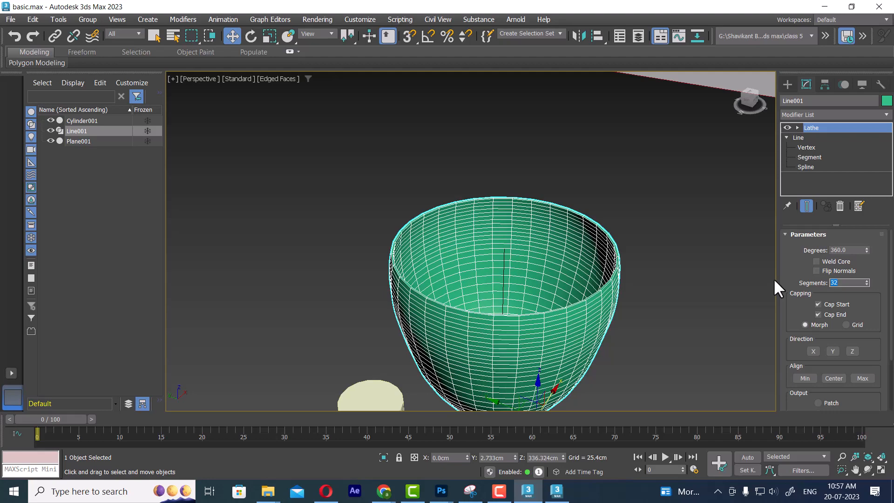
left_click_drag(866, 281, 863, 243)
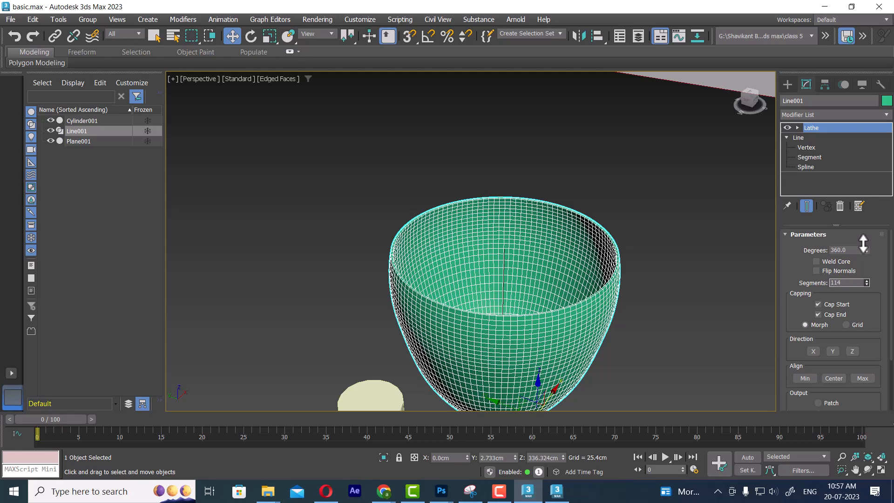
left_click(633, 358)
middle_click_drag(633, 357, 635, 309)
scroll(623, 281, "up", 3)
scroll(654, 214, "up", 8)
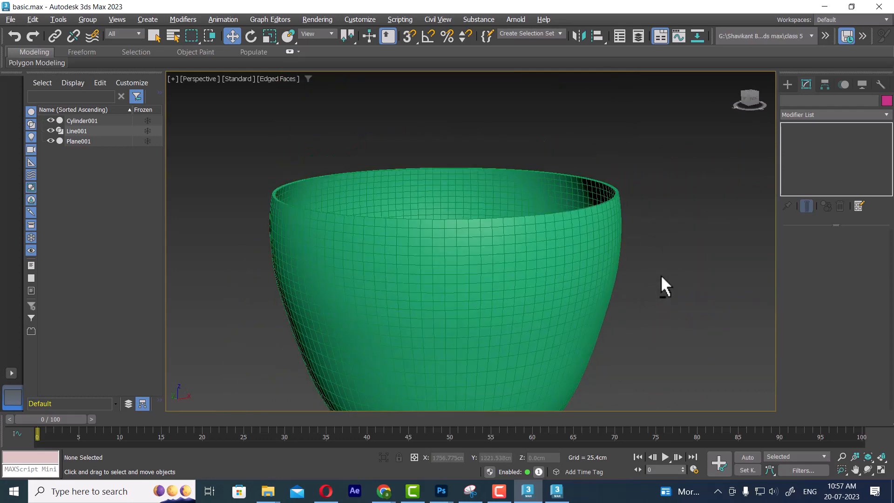
At the Vertex level of the trophy's profile line, select the vertices at the cup's rim
left_click(620, 242)
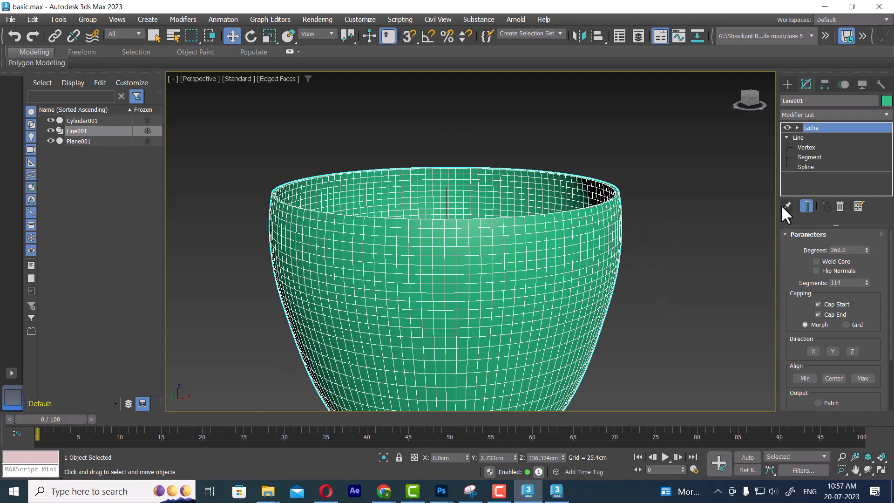
left_click(804, 147)
scroll(700, 186, "up", 2)
scroll(651, 230, "up", 3)
middle_click_drag(546, 204, 561, 205)
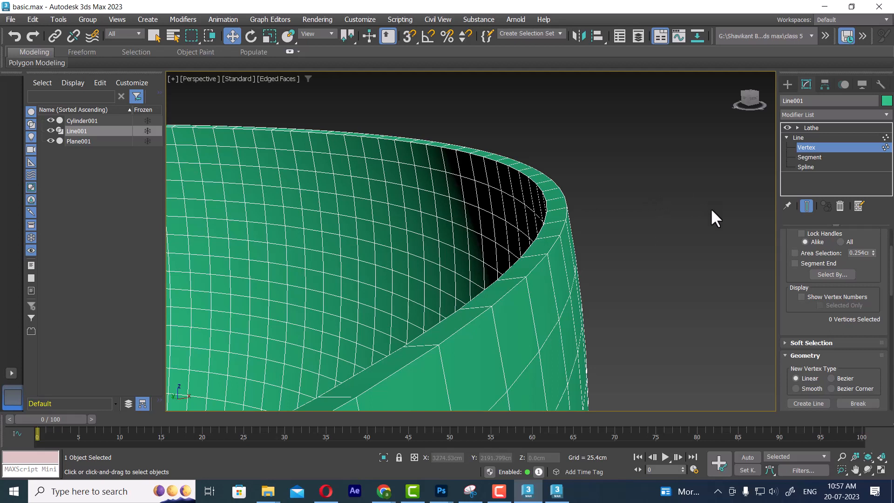
scroll(638, 251, "down", 5)
middle_click_drag(606, 270, 616, 226)
scroll(543, 210, "up", 4)
middle_click_drag(616, 226, 585, 222, "alt")
scroll(584, 237, "up", 3)
scroll(629, 236, "up", 2)
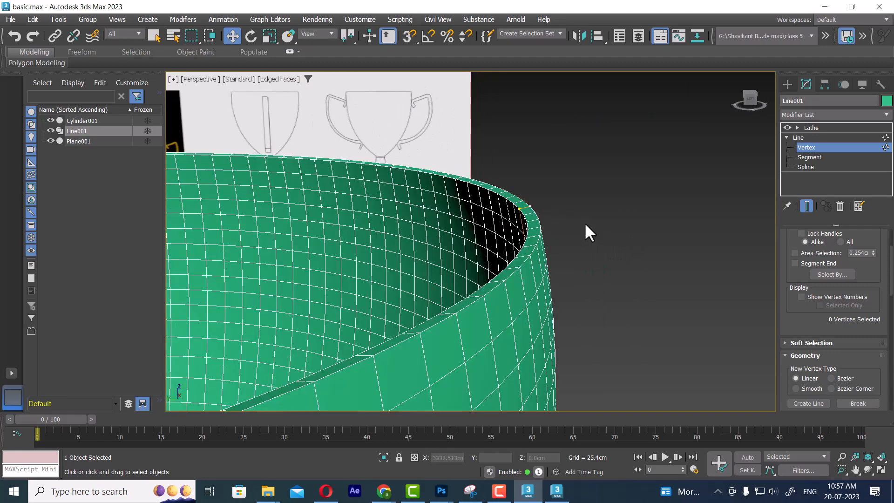
left_click_drag(505, 221, 530, 198)
Apply a small Fillet to the selected rim vertices
scroll(811, 327, "down", 8)
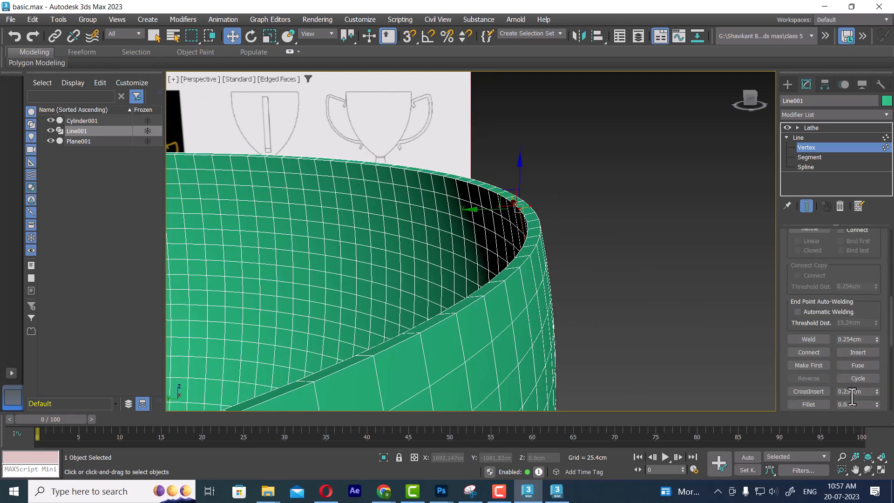
left_click(811, 404)
scroll(535, 205, "up", 3)
mouse_move(455, 144)
left_mouse_down()
mouse_move(455, 136)
mouse_move(435, 144)
mouse_move(446, 142)
left_mouse_up()
Fillet the profile vertex at the outer edge of the trophy's foot and leave the Fillet command
scroll(525, 259, "down", 5)
middle_click_drag(525, 259, 539, 184)
scroll(523, 269, "up", 5)
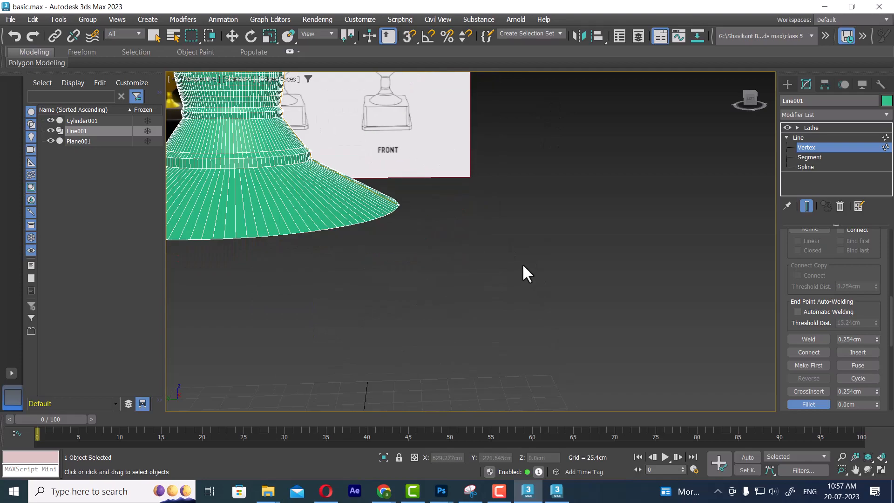
scroll(554, 286, "down", 5)
scroll(557, 279, "up", 5)
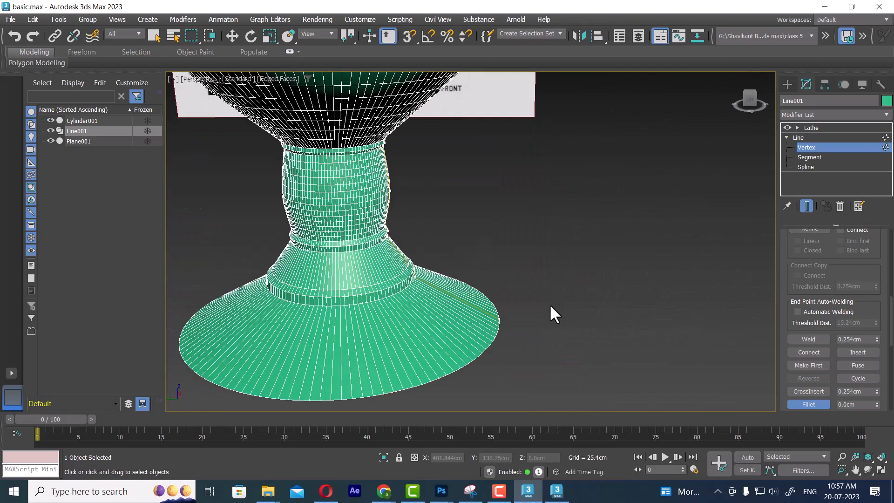
scroll(481, 344, "up", 4)
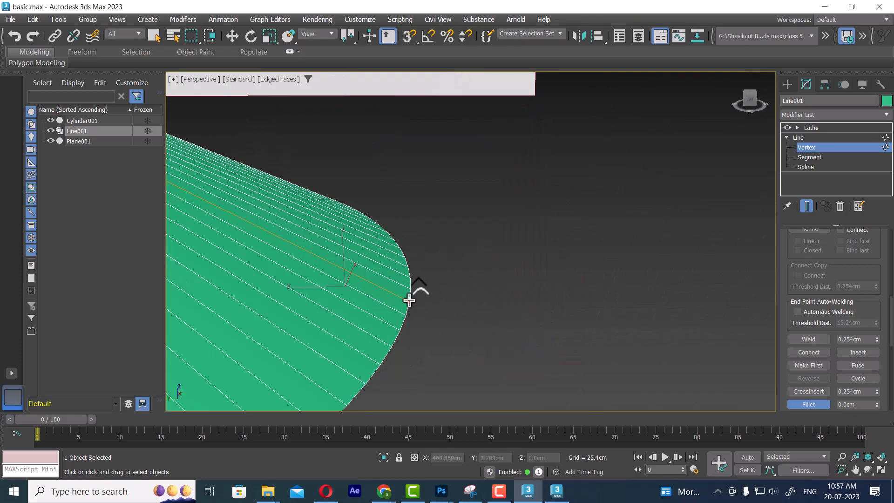
left_click_drag(409, 301, 411, 300)
scroll(416, 308, "down", 5)
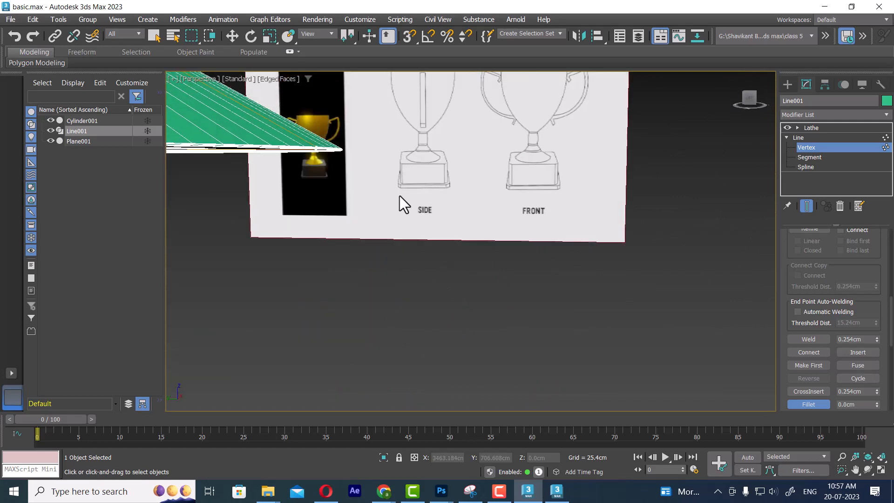
middle_click_drag(399, 201, 514, 219)
scroll(544, 247, "down", 4)
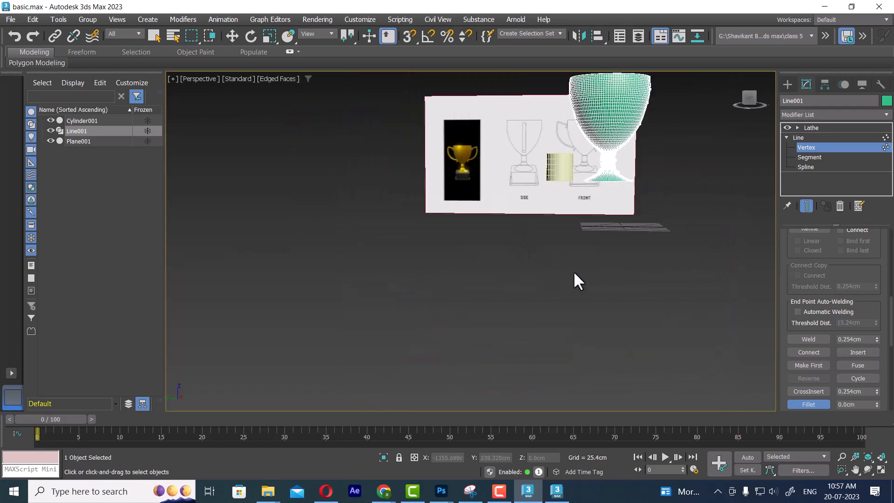
key("w")
Show the whole trophy in the Front view and return the line to the Top-level
key("f")
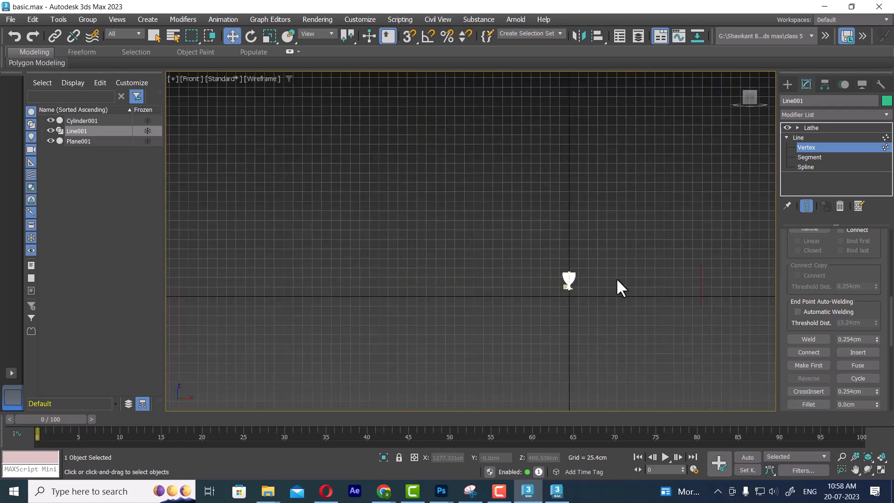
scroll(616, 278, "up", 5)
middle_click_drag(461, 270, 609, 270)
scroll(607, 270, "up", 1)
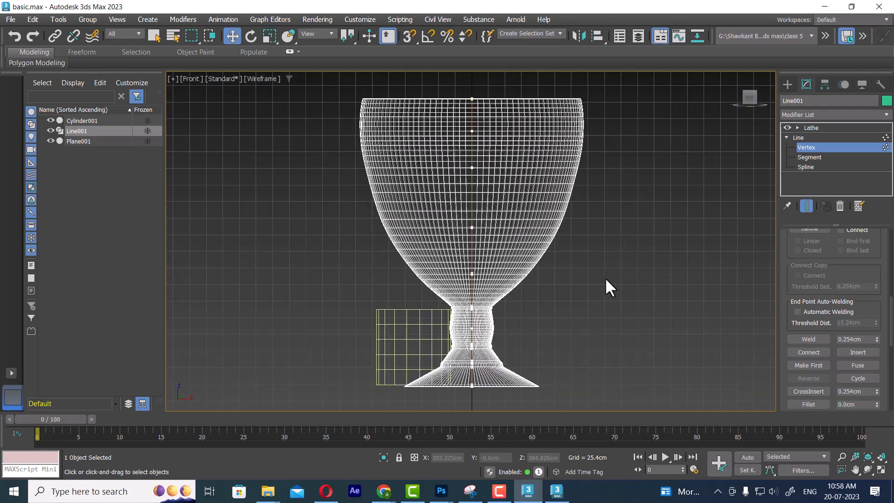
right_click(580, 237)
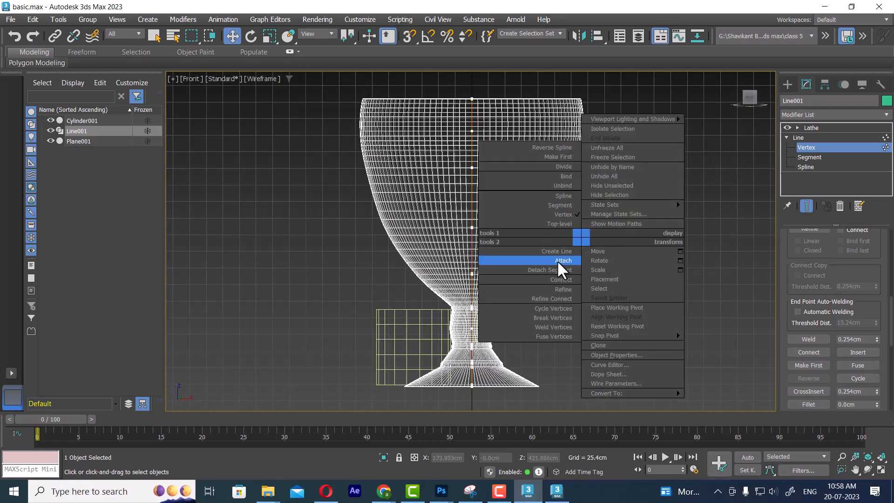
left_click(559, 224)
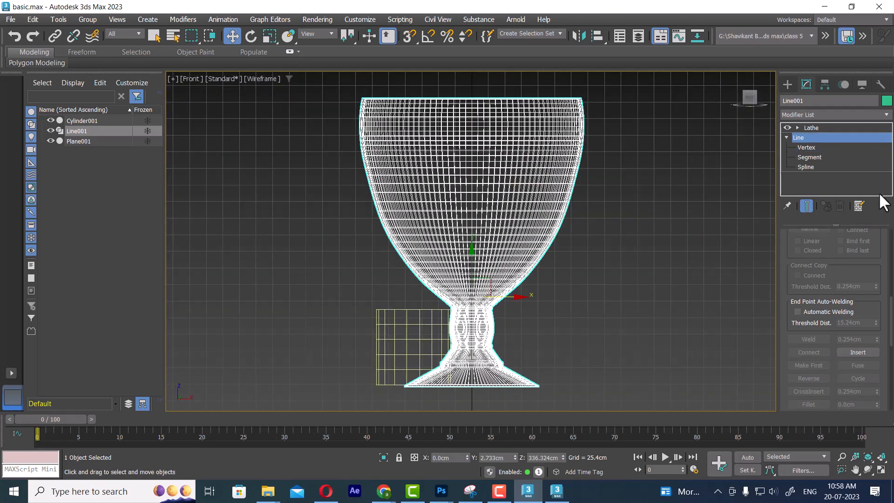
Draw a box about 425 × 597 cm and 178 cm high around the cup in the Top view for the trophy's base
left_click(806, 147)
mouse_move(588, 210)
middle_mouse_down()
mouse_move(609, 214)
mouse_move(625, 158)
middle_mouse_up()
key("l")
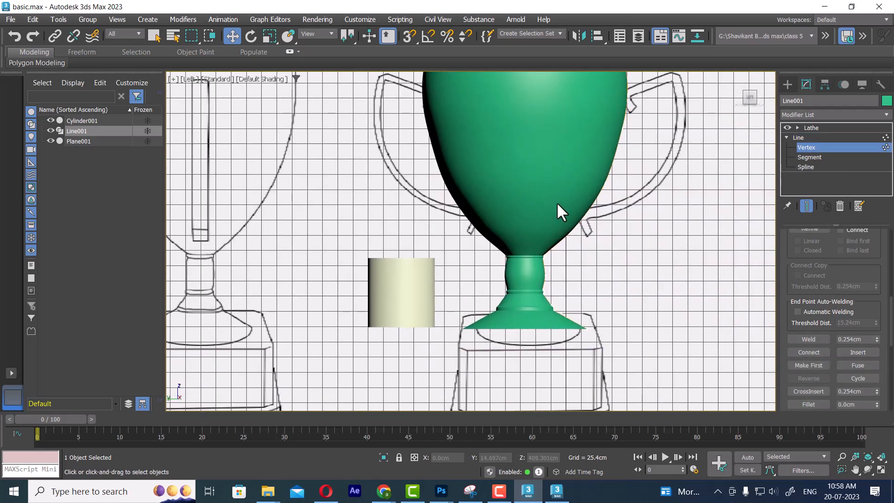
middle_click_drag(584, 184, 560, 236)
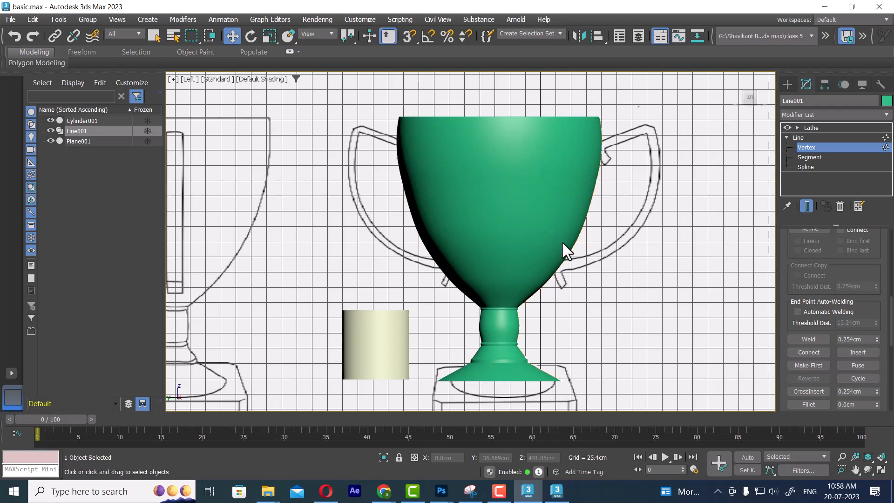
middle_click_drag(532, 312, 569, 199)
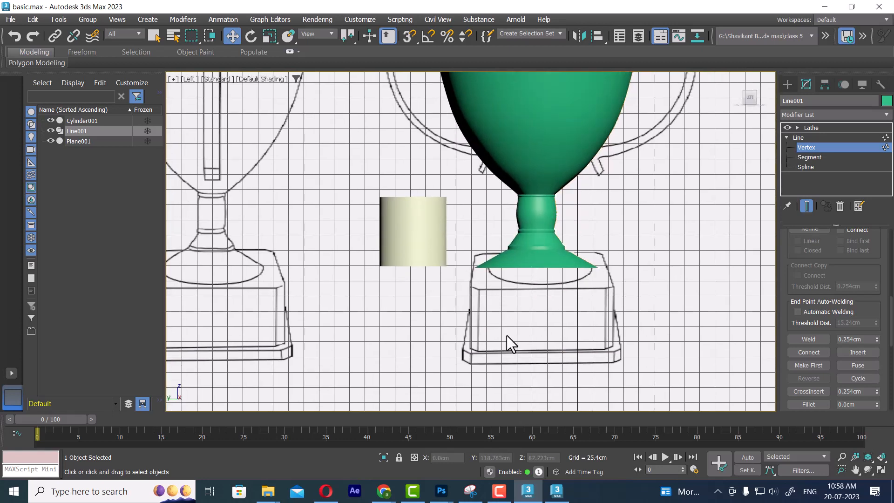
left_click(788, 84)
left_click(806, 158)
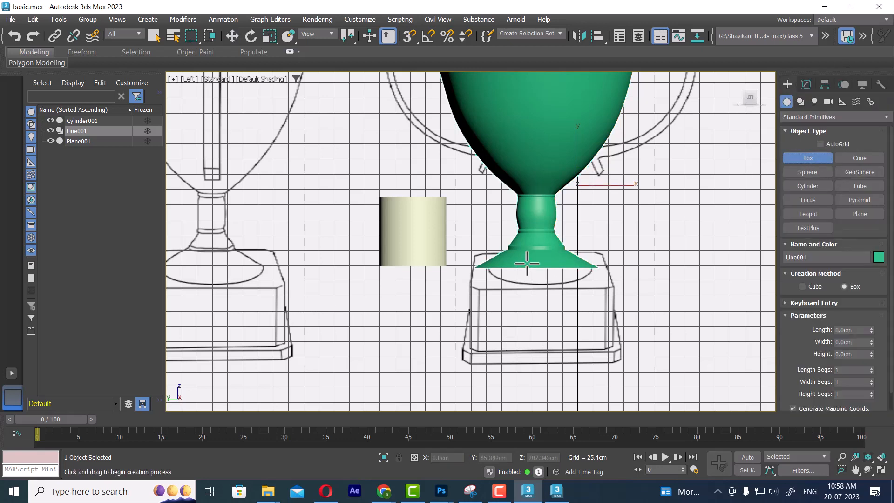
key("alt+w")
middle_click_drag(233, 80, 234, 118)
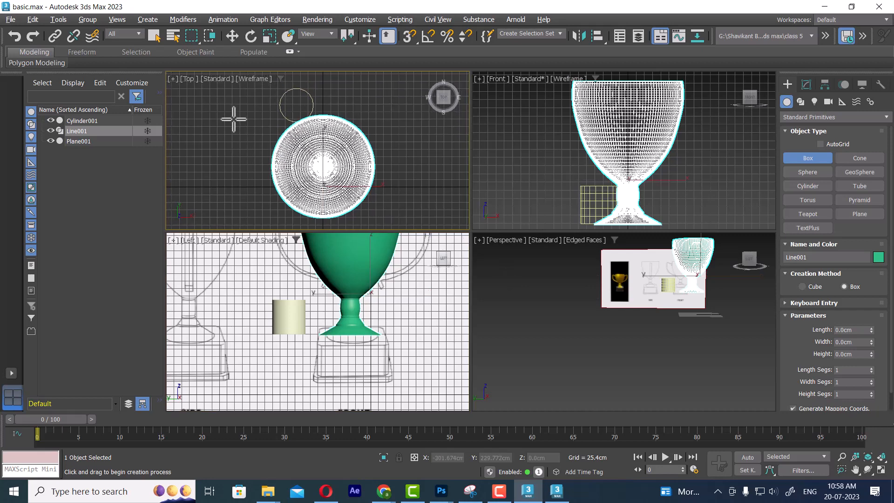
left_click_drag(229, 104, 407, 228)
left_click(383, 175)
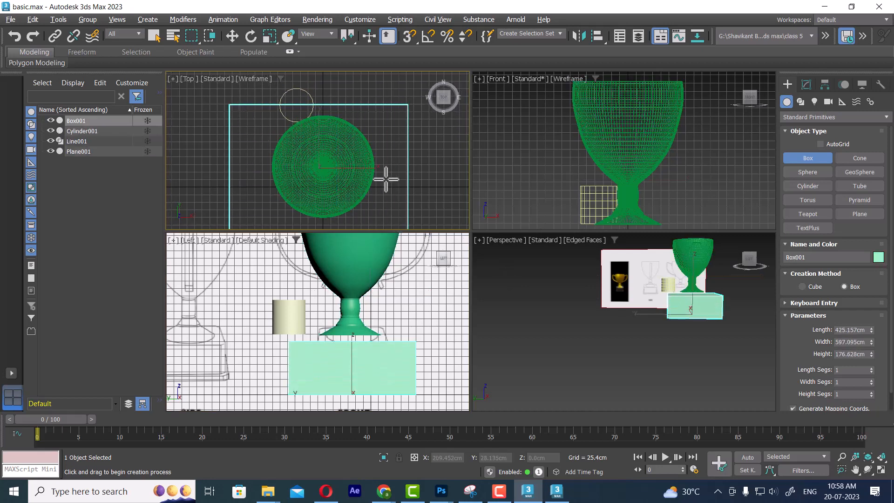
Start Align on the new box in the Perspective view with the trophy as the target, keeping the dialog clear of the model
key("w")
scroll(673, 174, "down", 3)
middle_click_drag(672, 175, 637, 196)
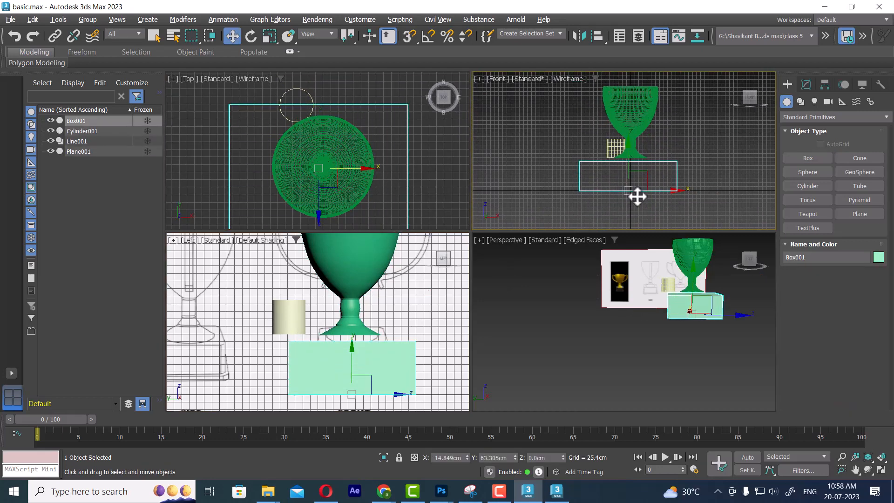
middle_click_drag(389, 347, 402, 327)
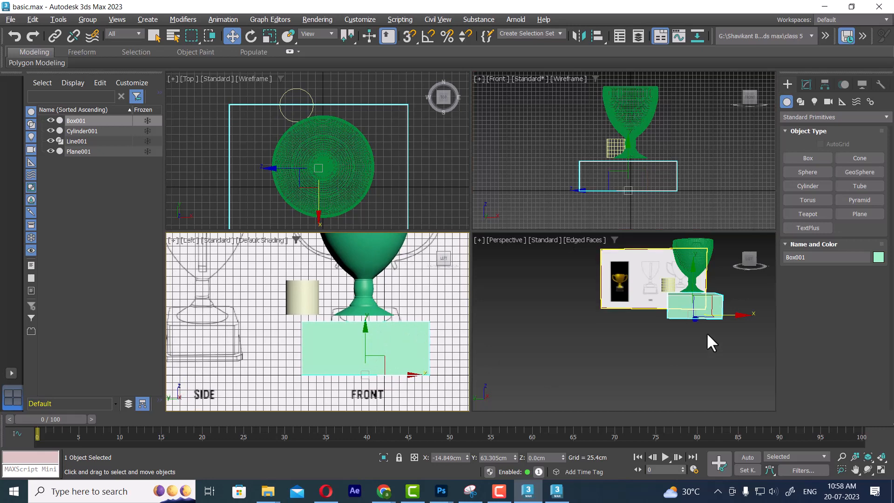
middle_click_drag(696, 315, 711, 342, "alt")
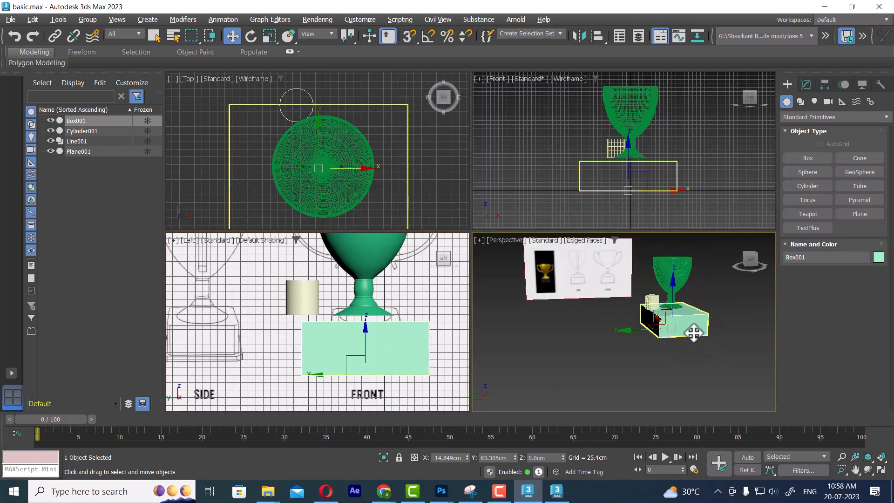
middle_click_drag(429, 196, 349, 168)
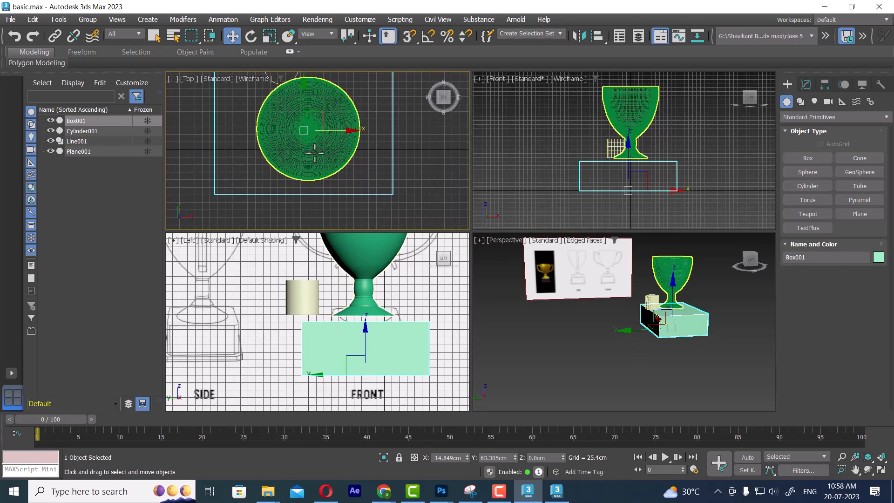
right_click(652, 343)
key("alt+w")
middle_click_drag(630, 305, 642, 333, "alt")
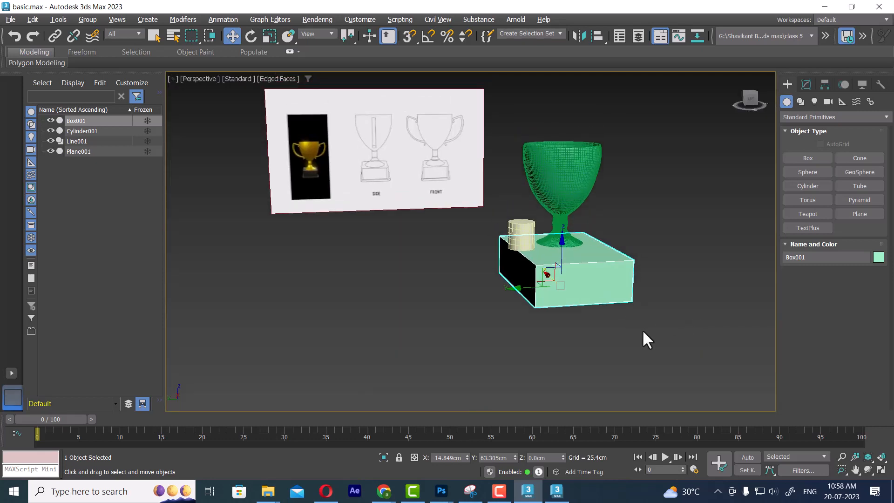
key("alt+a")
left_click(573, 199)
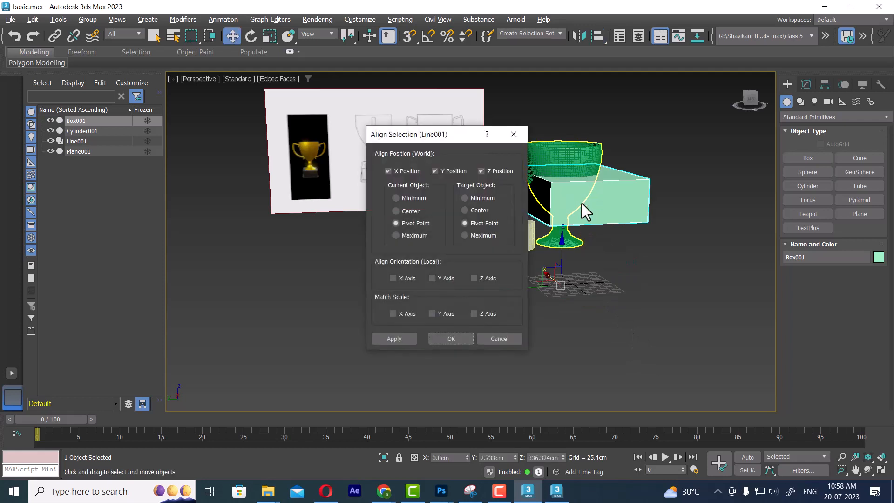
left_click_drag(436, 138, 736, 127)
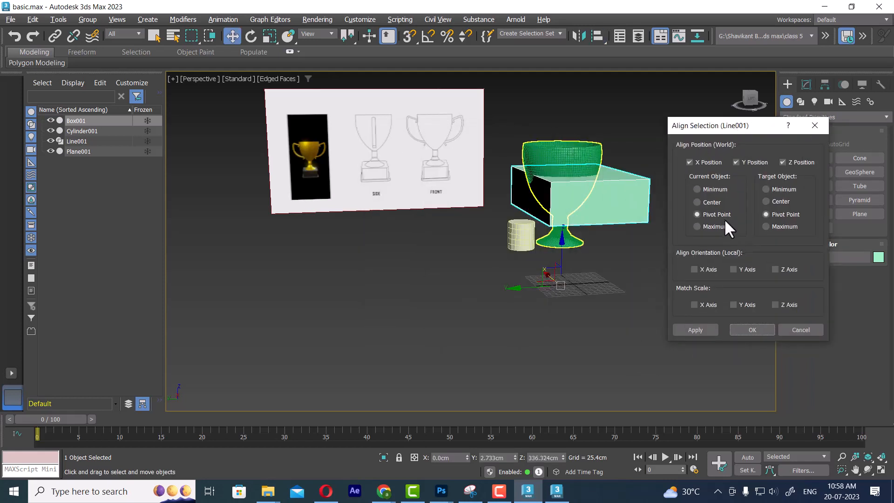
Try the X, Y and Z axis orientation options for the box's alignment and clear them again
left_click(702, 270)
left_click(743, 270)
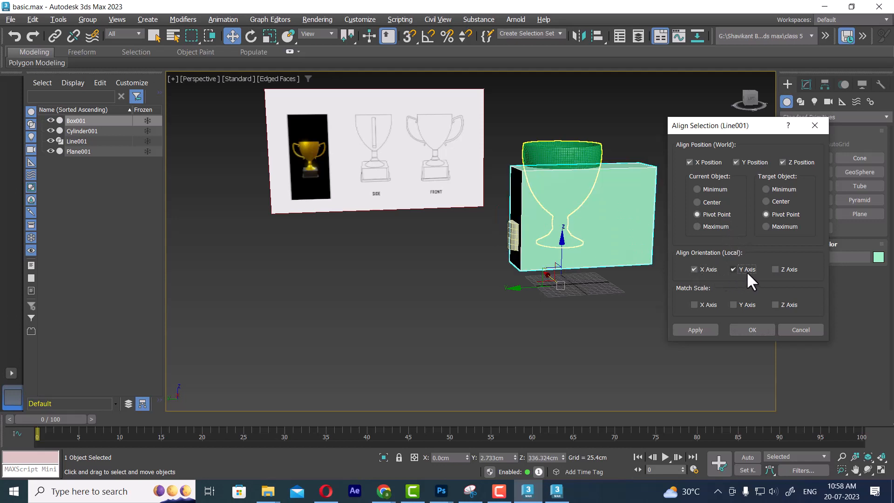
left_click(789, 268)
left_click(740, 270)
left_click(691, 270)
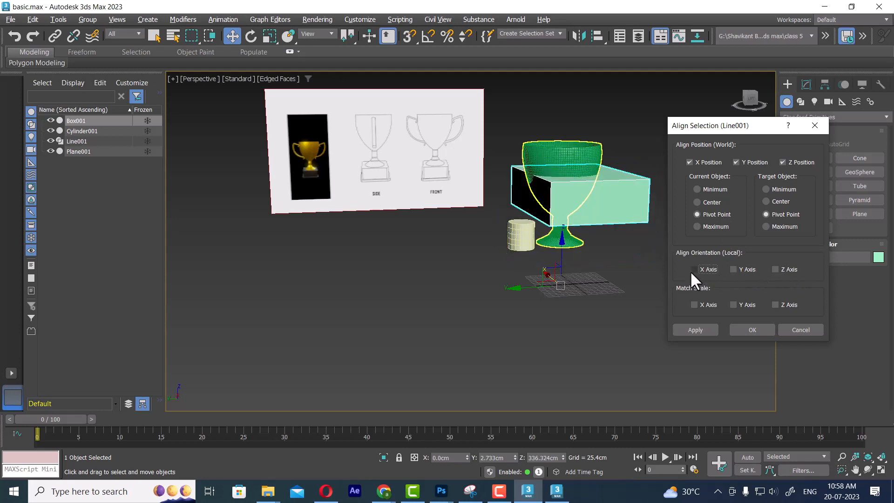
Try the box's alignment without Y and Z Position and enable both again
left_click(747, 159)
left_click(794, 162)
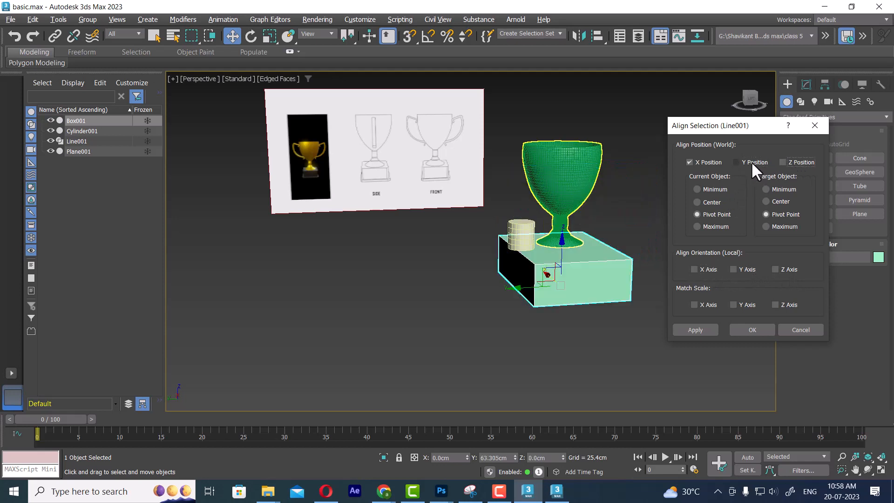
left_click(750, 161)
left_click(798, 160)
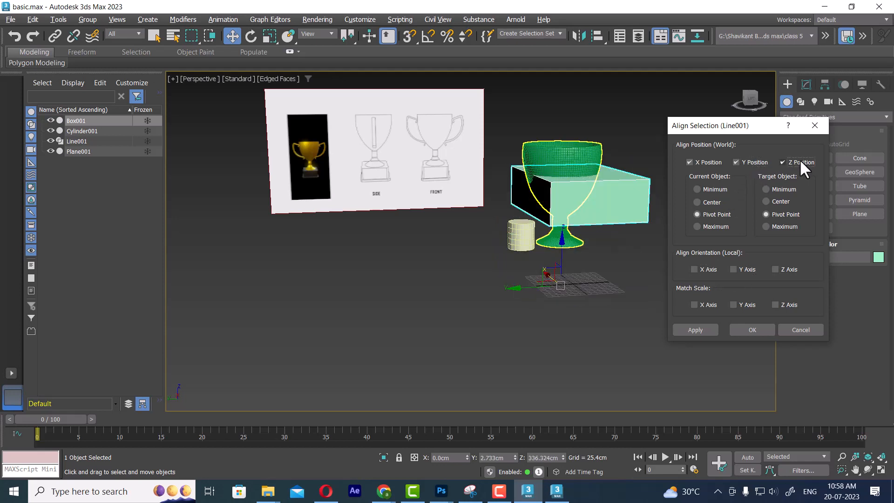
Try Minimum, Center, Pivot Point and Maximum as the current object's alignment reference for the box
left_click(710, 187)
left_click(717, 200)
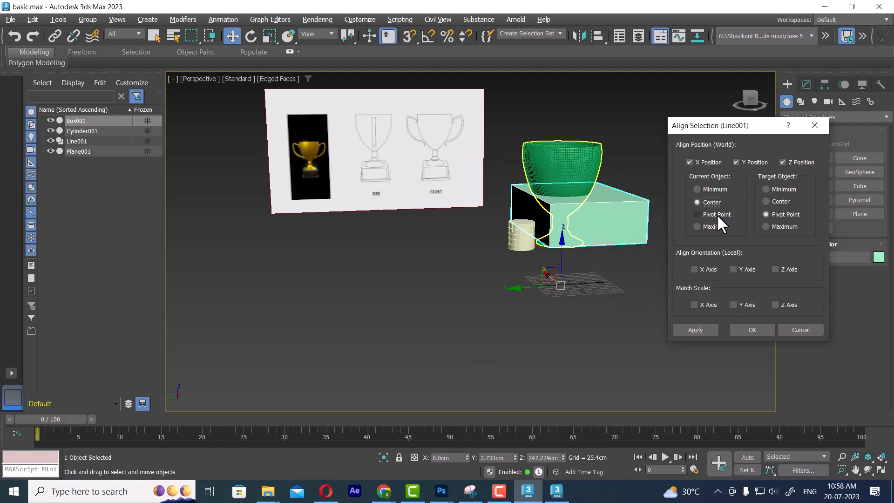
left_click(716, 214)
left_click(716, 225)
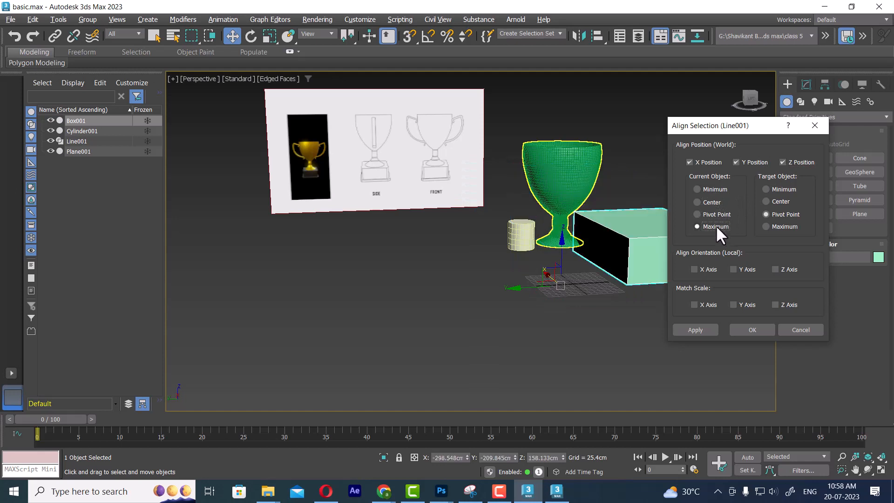
Align the box Center to Center with the trophy in X, Y and Z position and confirm
left_click(714, 201)
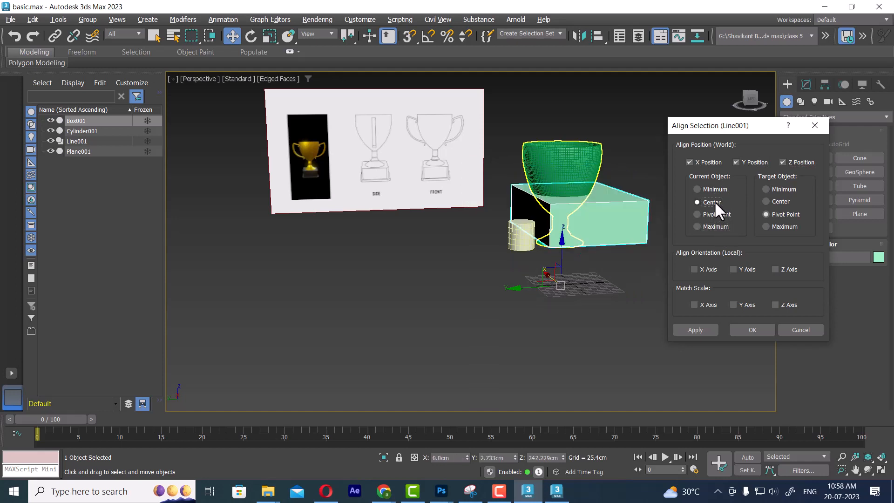
left_click(784, 200)
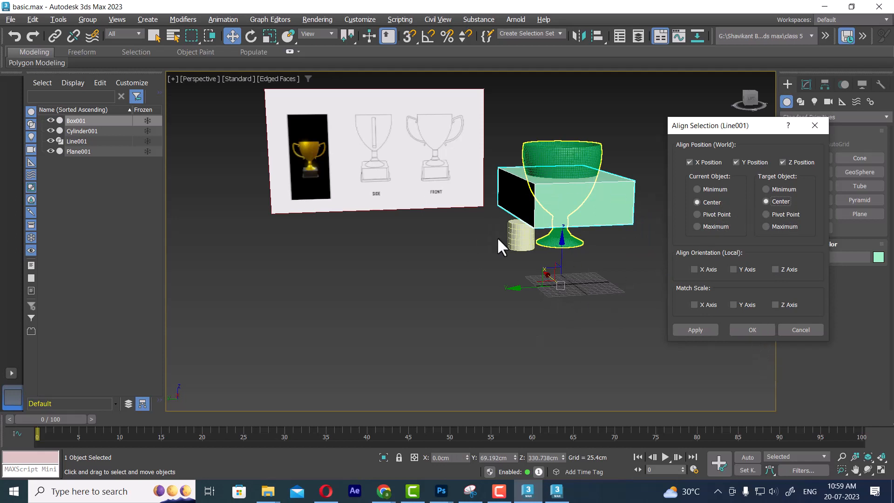
left_click(758, 333)
middle_click_drag(592, 271, 602, 236, "alt")
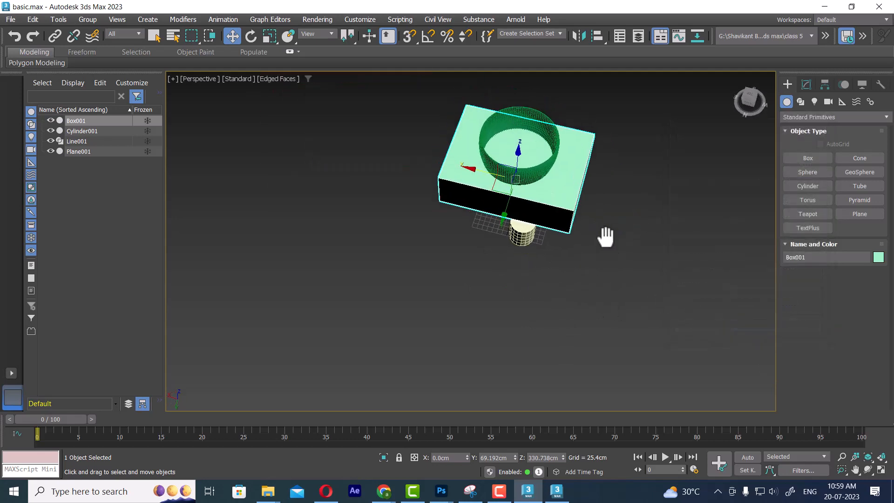
Move the box straight down in the Front view until its upper face meets the underside of the trophy's foot
key("alt+w")
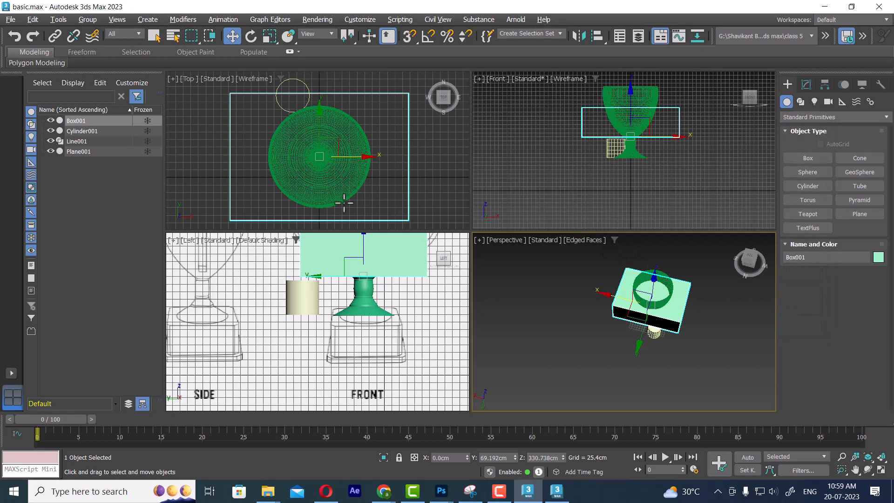
left_click(688, 325)
key("ctrl+z")
middle_click_drag(681, 150, 681, 158)
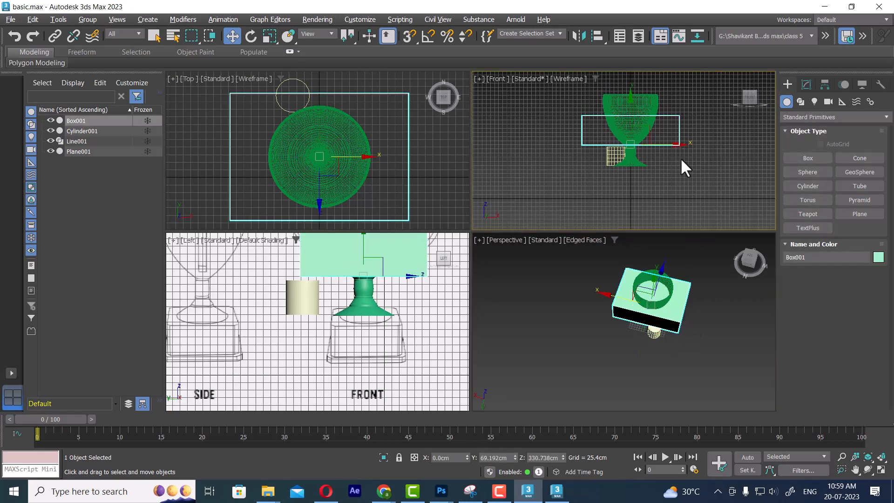
key("alt+w")
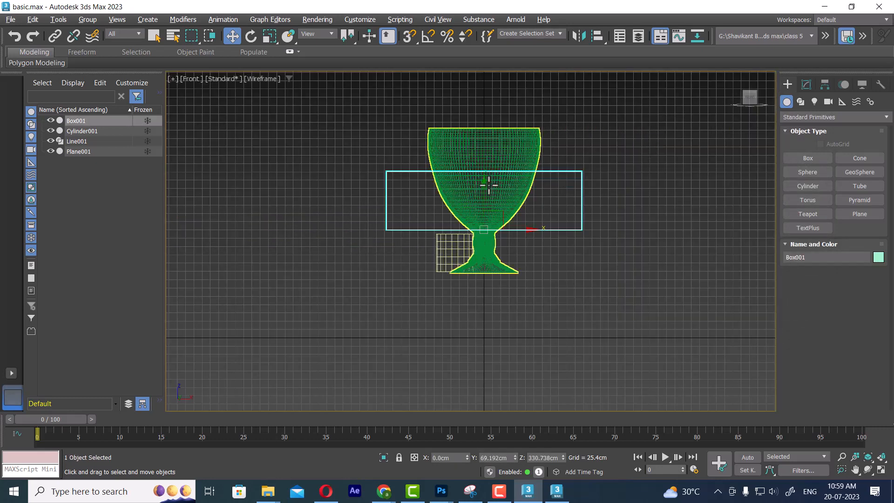
left_click_drag(485, 187, 482, 291)
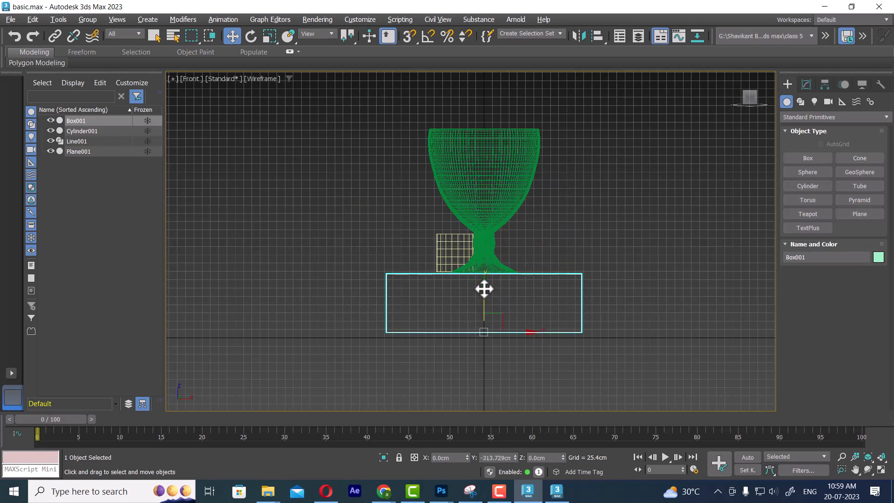
Maximize the Left view with Edged Faces display around the box and the reference's base
key("alt+w")
left_click(391, 349)
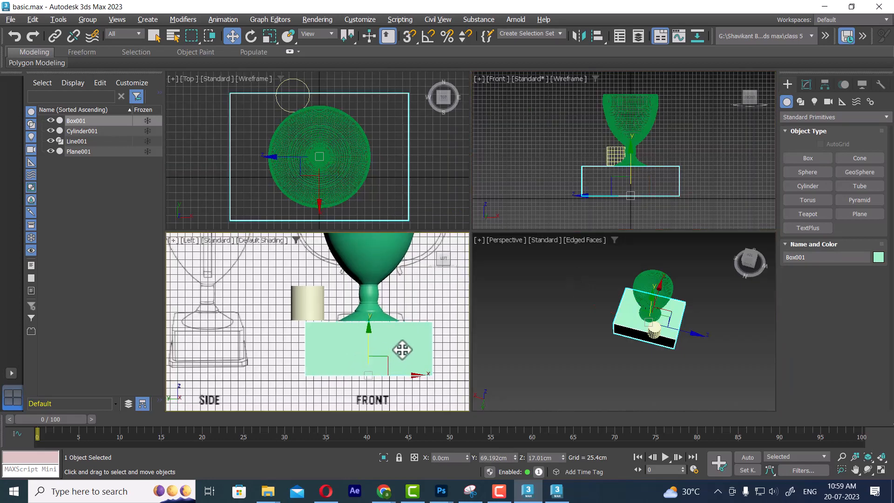
key("F3")
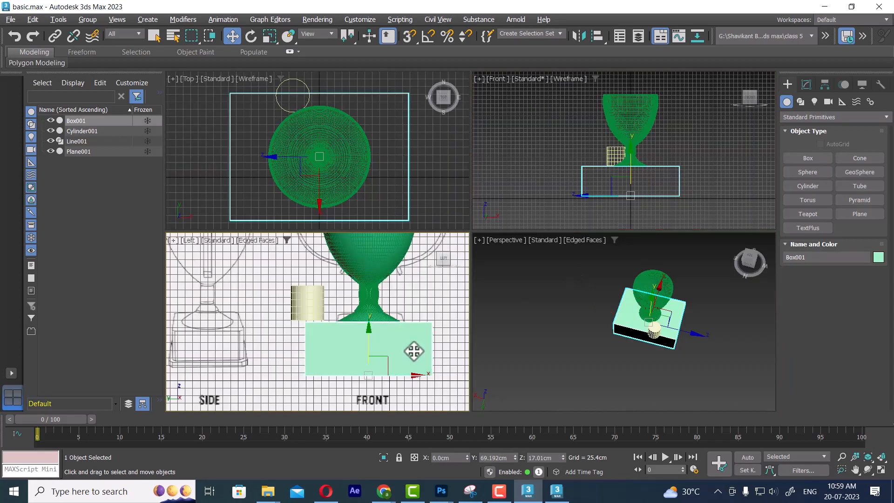
middle_click_drag(413, 351, 420, 371)
key("alt+w")
scroll(594, 319, "down", 4)
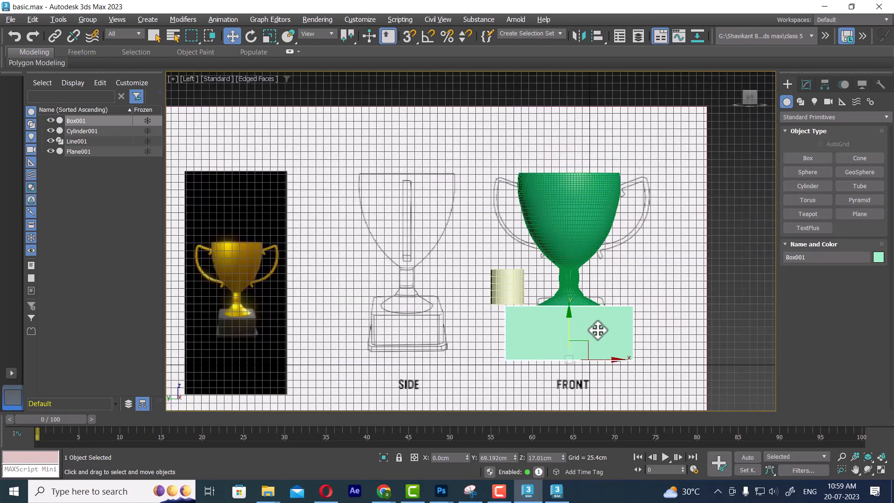
scroll(605, 312, "up", 4)
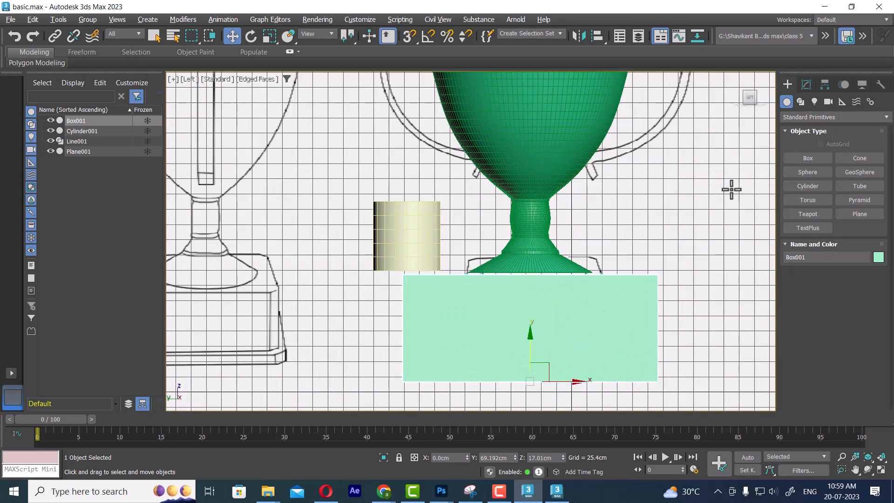
Make the box see-through so the base drawing behind it can be compared
key("alt+x")
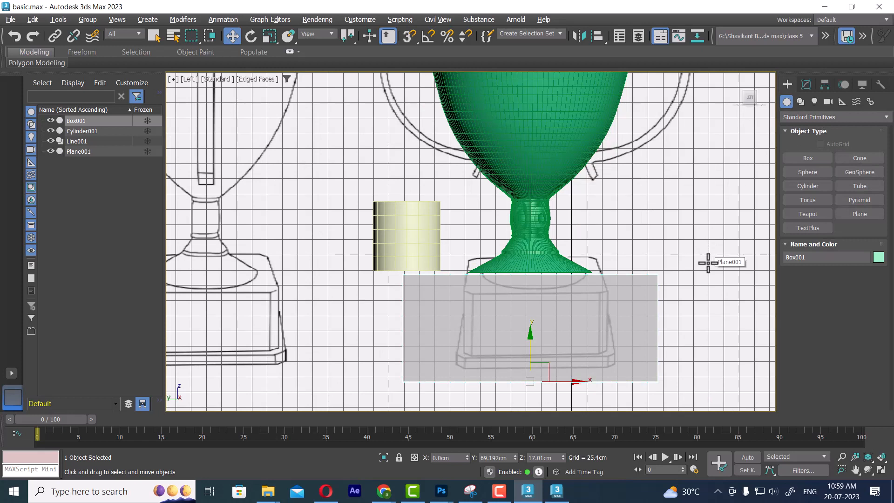
key("alt+x")
key("alt+x")
key("alt+x")
key("alt+x")
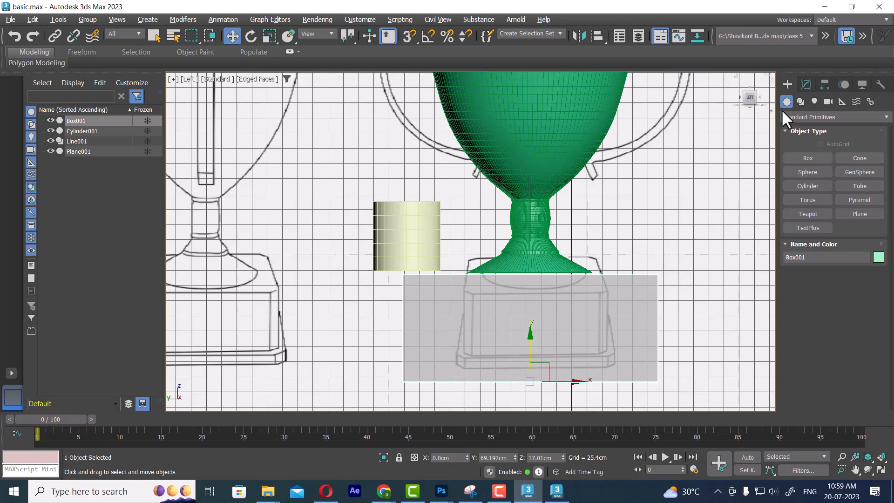
Set the box's length, width and height to 400 cm each
left_click(806, 84)
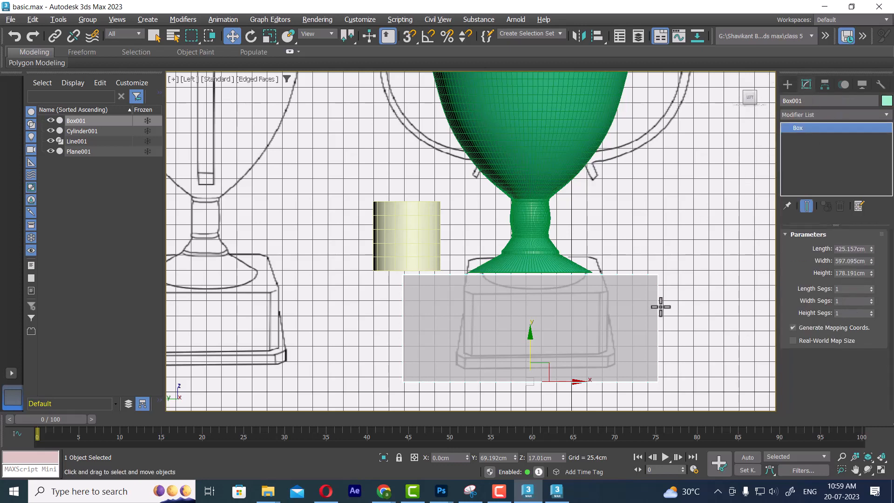
key("alt+w")
right_click(707, 339)
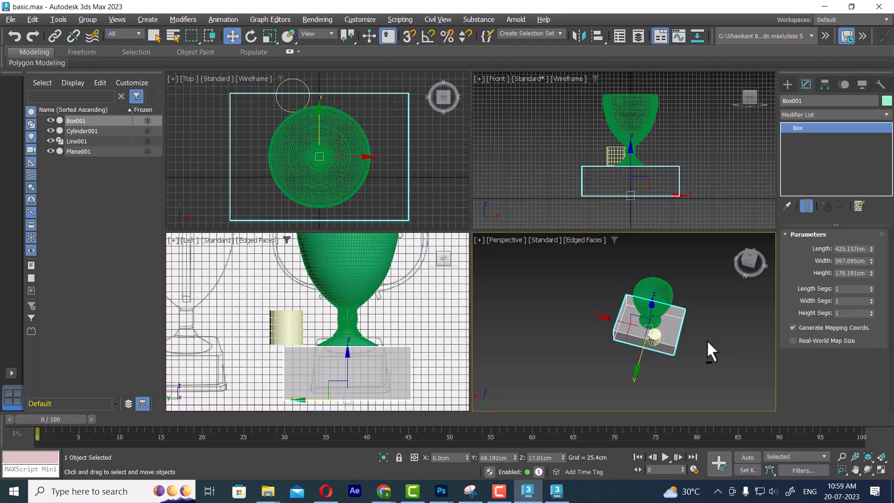
key("alt+w")
scroll(640, 319, "up", 4)
middle_click_drag(641, 319, 718, 329, "alt")
scroll(718, 329, "up", 5)
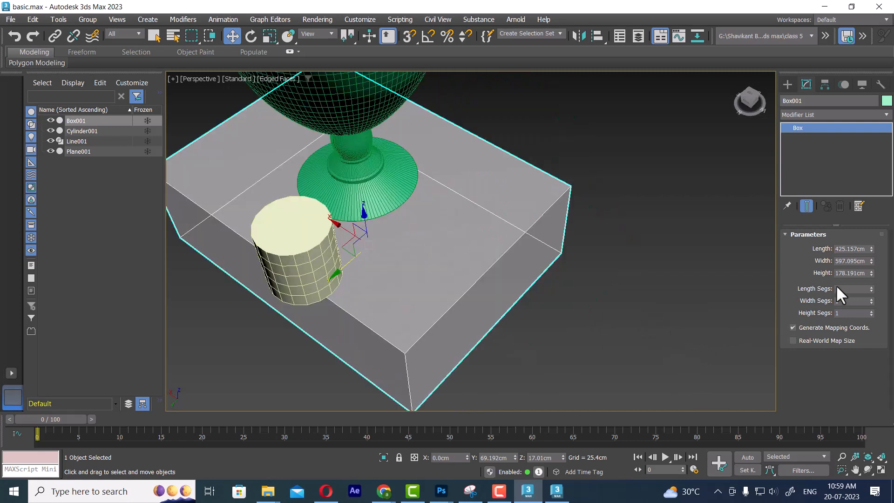
double_click(836, 249)
key("Tab")
type("400")
key("Tab")
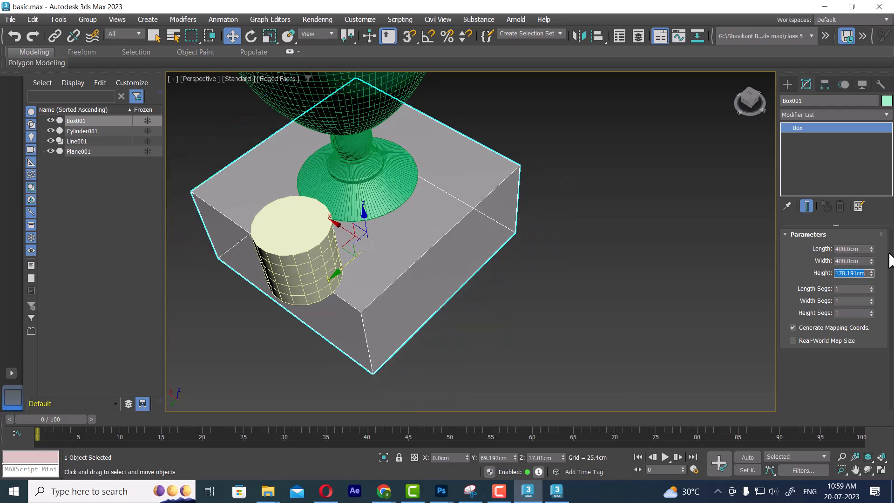
type("400")
key("Return")
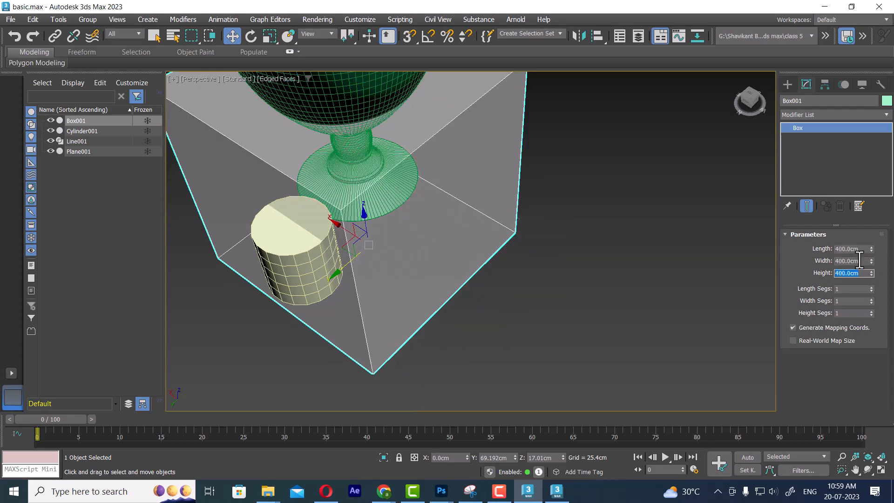
Reduce the box's height to 184 cm and compare it with the reference's base in the Left view
scroll(689, 301, "down", 10)
key("alt+w")
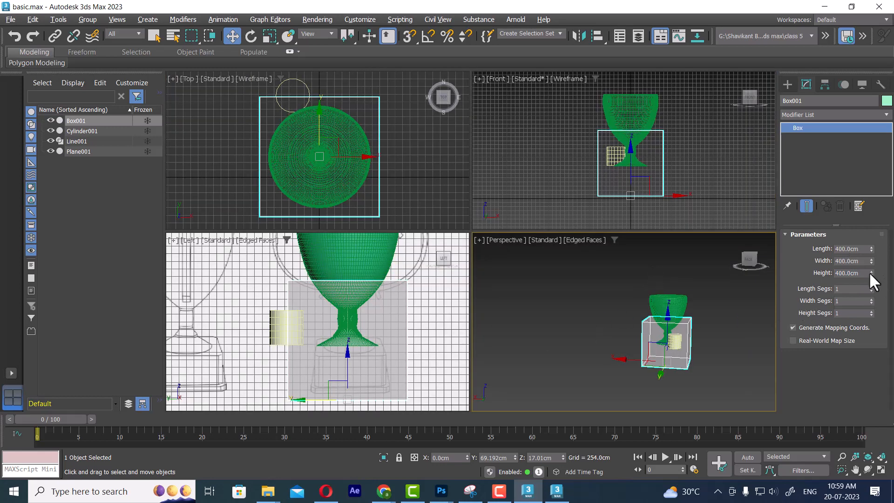
left_click_drag(871, 272, 873, 300)
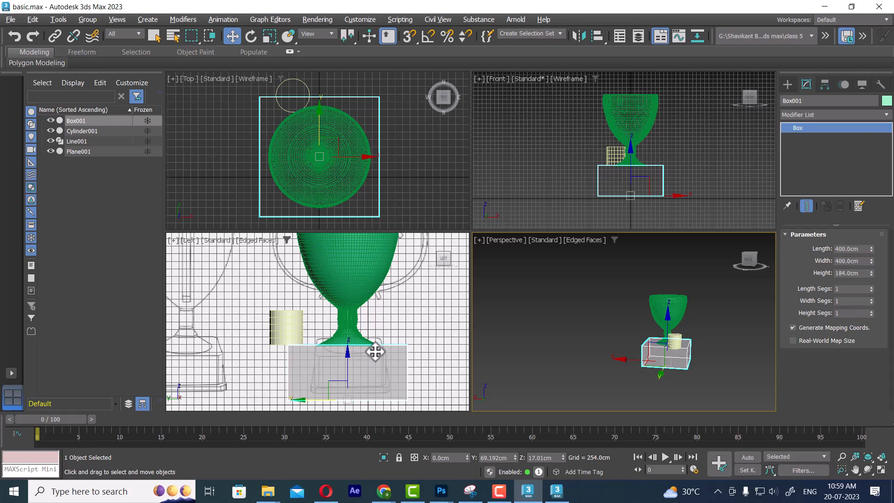
scroll(668, 340, "up", 2)
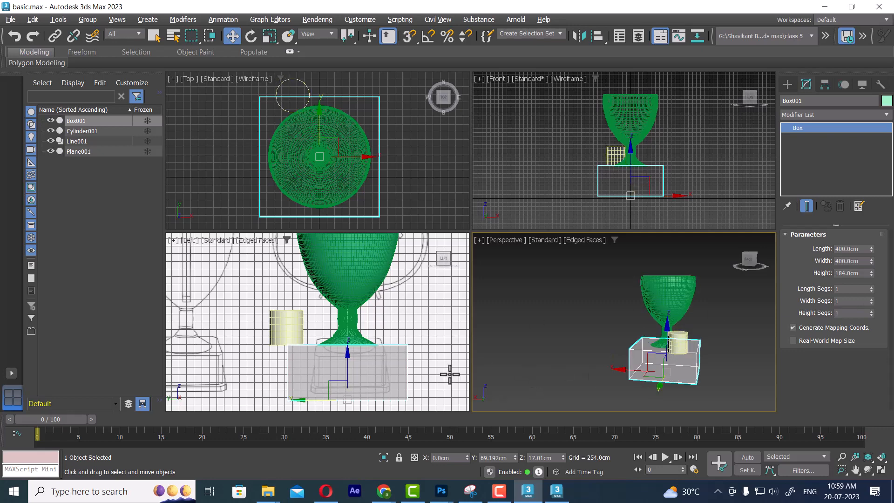
scroll(386, 333, "up", 4)
middle_click_drag(393, 338, 410, 321)
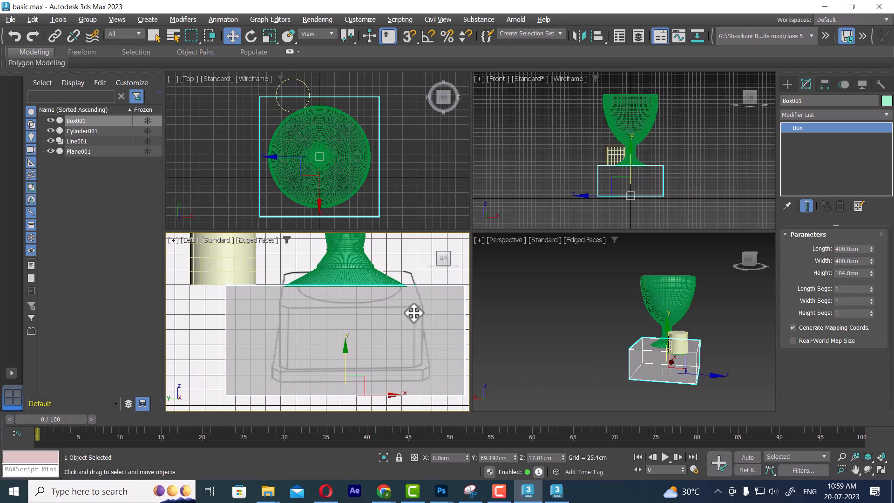
Try lengths of 200 cm and 300 cm for the base box under the goblet
double_click(861, 251)
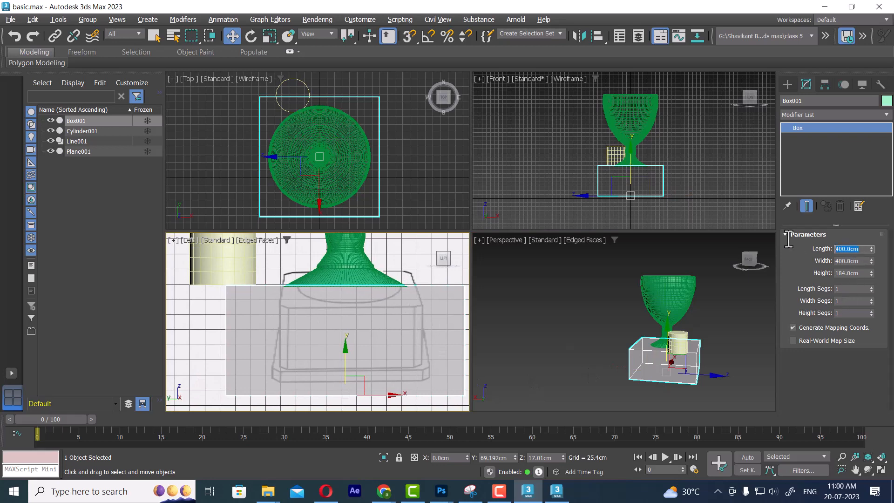
type("200")
key("Tab")
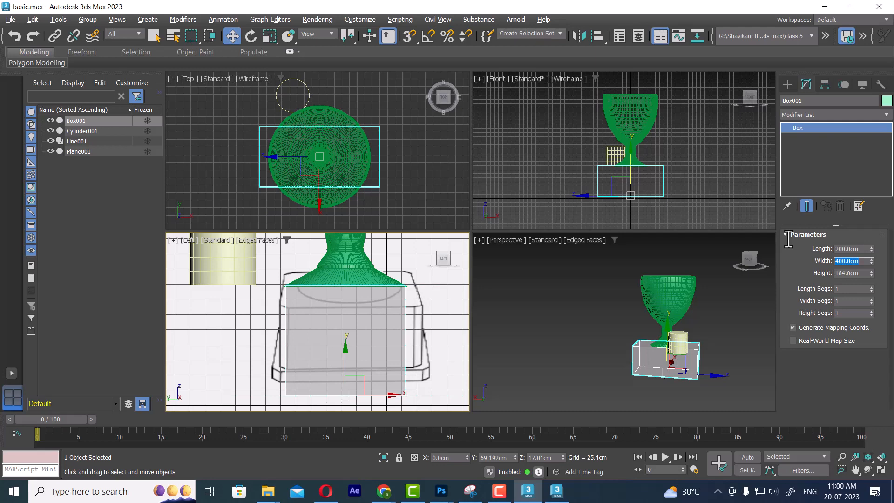
double_click(856, 248)
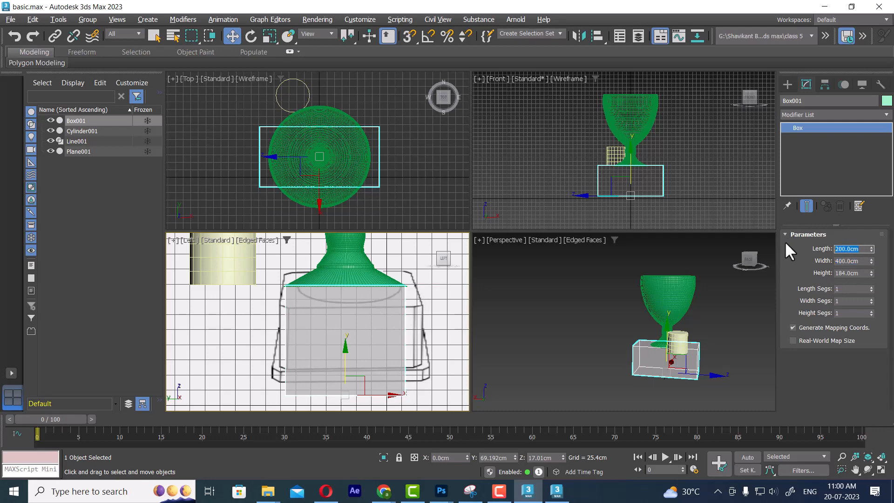
type("300")
key("Tab")
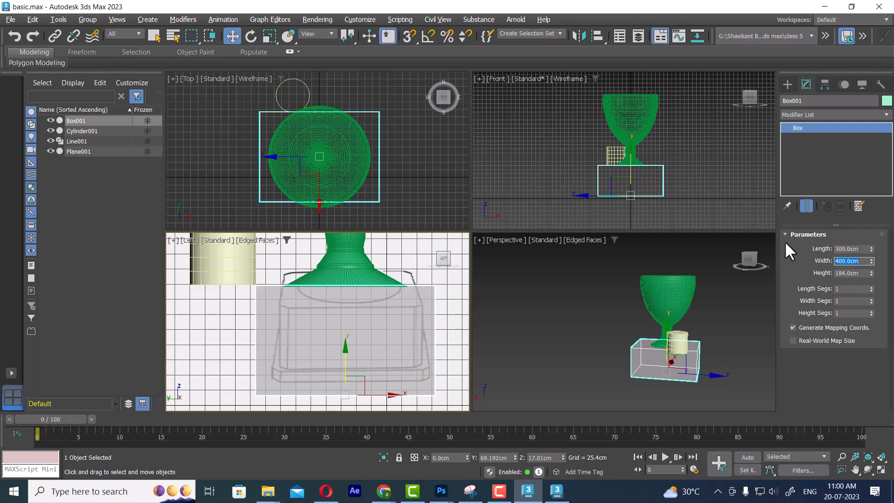
Set both the length and the width of the base box to 250 cm
double_click(859, 250)
type("250")
key("Tab")
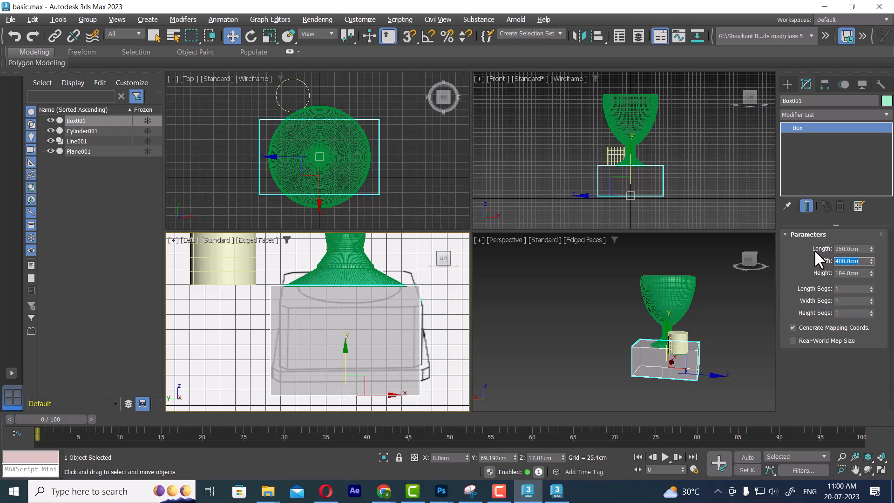
type("250")
key("Return")
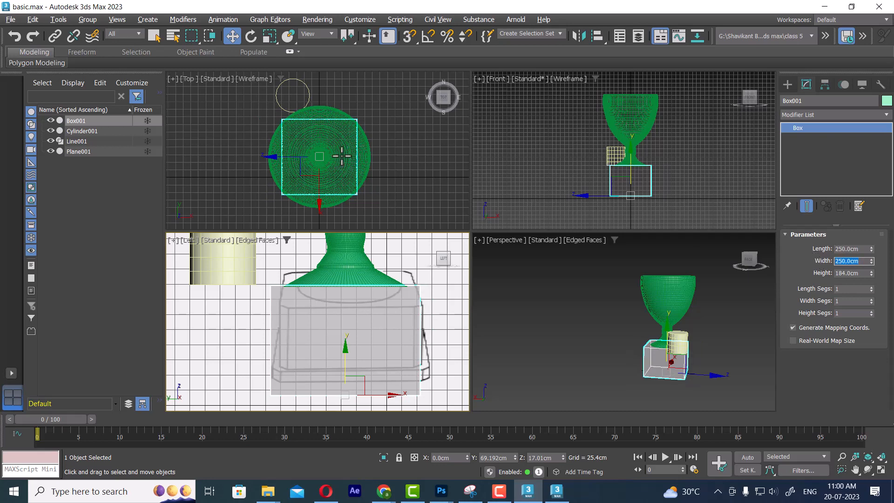
Reduce the base box's height to about 161 cm and raise it to about Z 38.3 cm to fit between goblet foot and sketch base line
middle_click_drag(691, 370, 693, 367, "alt")
scroll(693, 367, "up", 5)
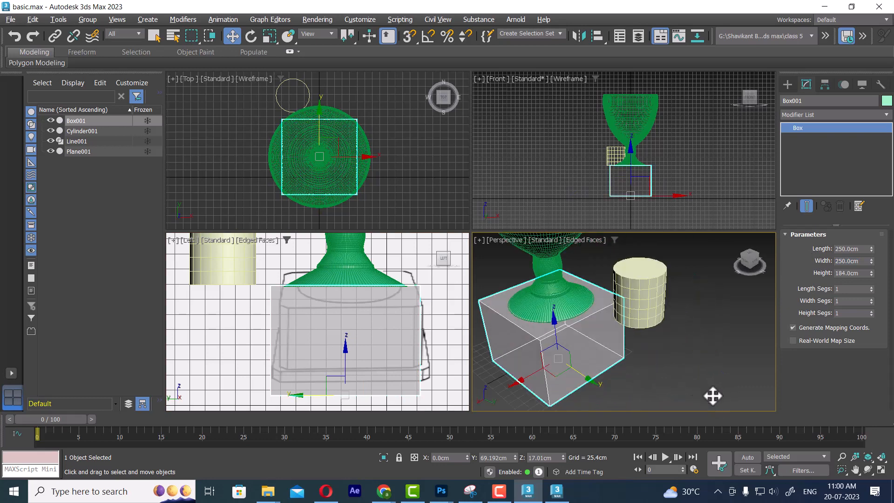
middle_click_drag(712, 397, 674, 355)
scroll(622, 370, "up", 3)
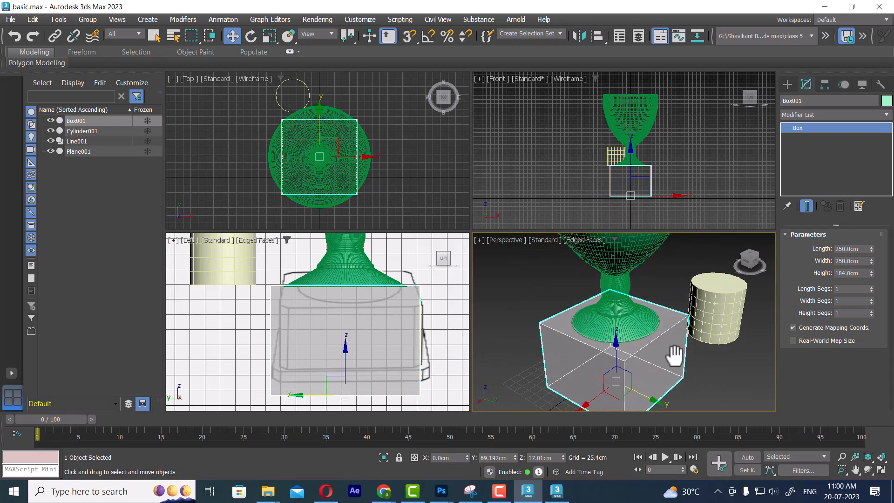
mouse_move(373, 335)
middle_mouse_down()
mouse_move(437, 292)
mouse_move(391, 336)
middle_mouse_up()
scroll(385, 332, "up", 2)
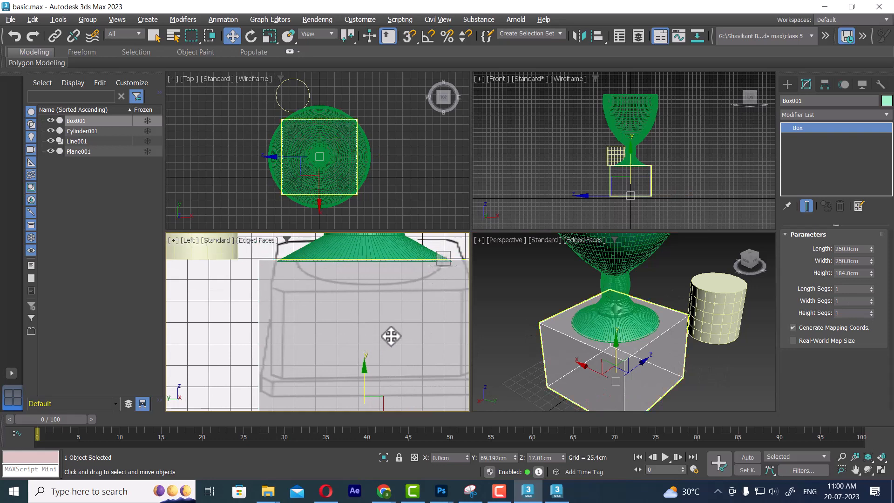
key("alt+w")
scroll(523, 267, "down", 2)
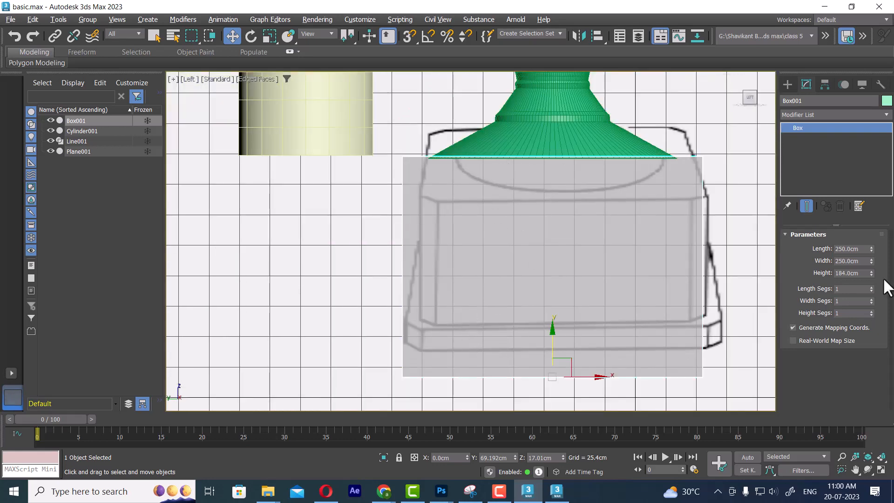
left_click_drag(871, 275, 872, 282)
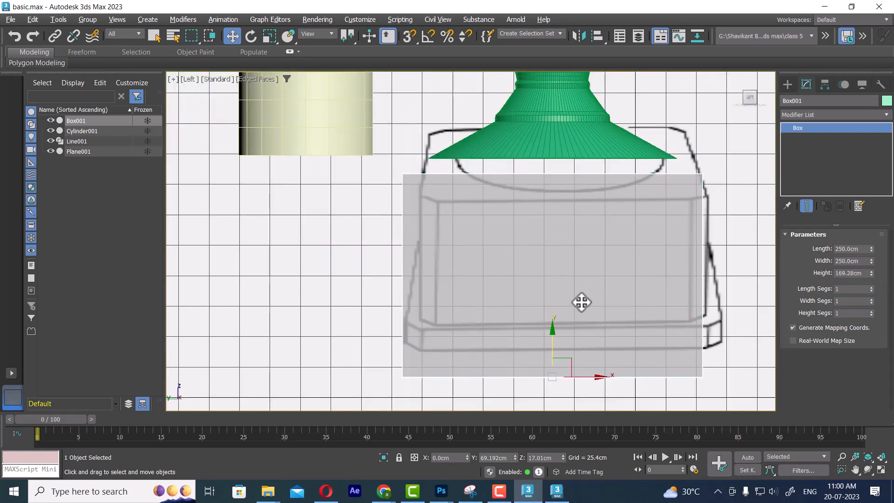
left_click_drag(554, 330, 555, 315)
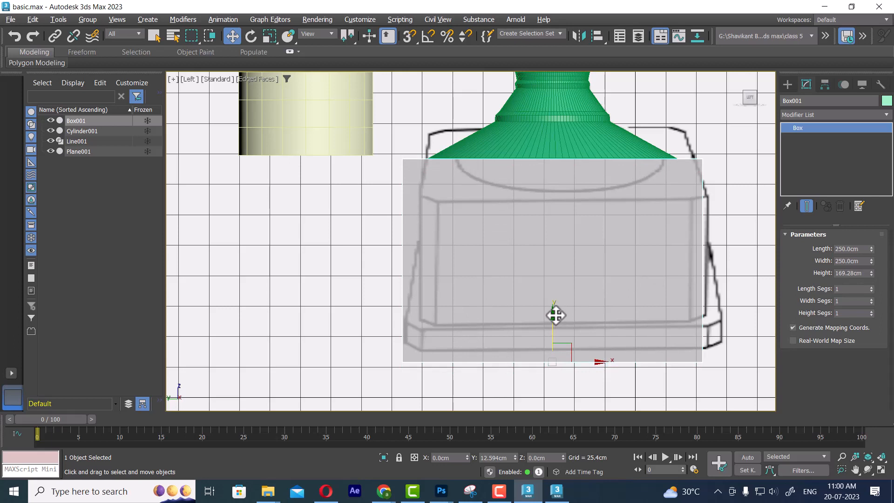
left_click_drag(871, 275, 872, 277)
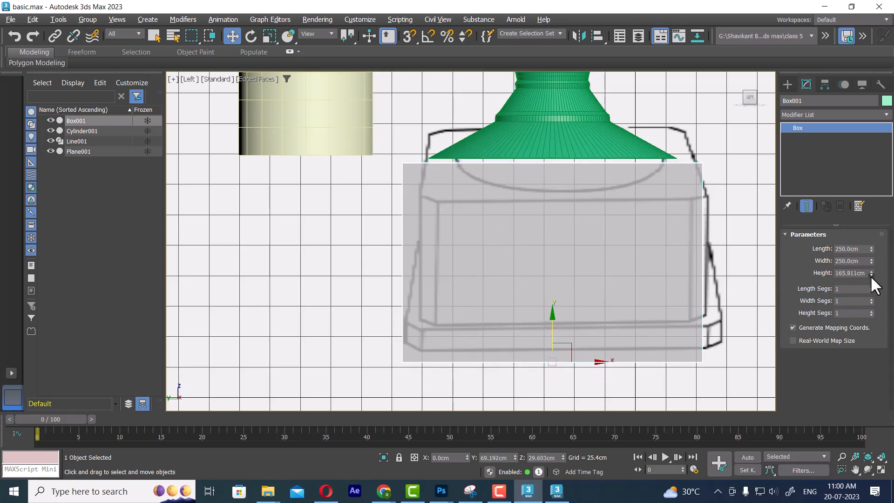
left_click_drag(552, 313, 552, 303)
left_click_drag(870, 272, 869, 275)
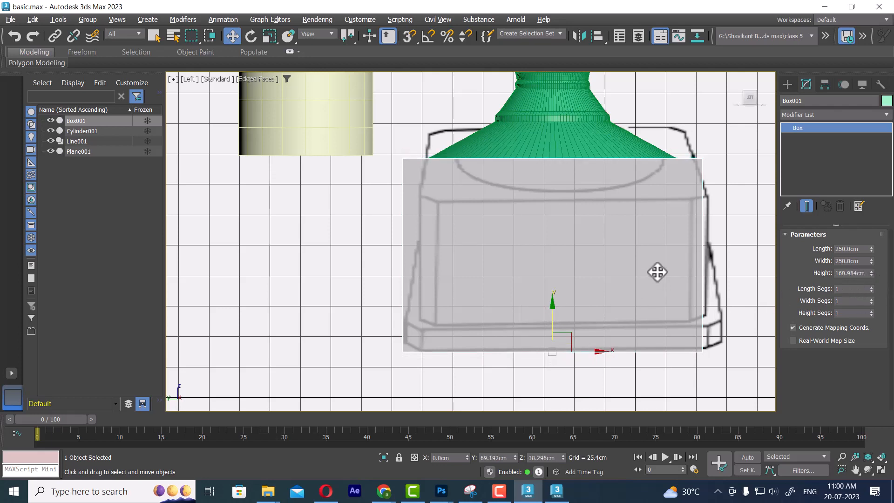
Draw a rectangle spline of about 253 × 252 cm over the box outline in the Top view
middle_click_drag(627, 239, 629, 259)
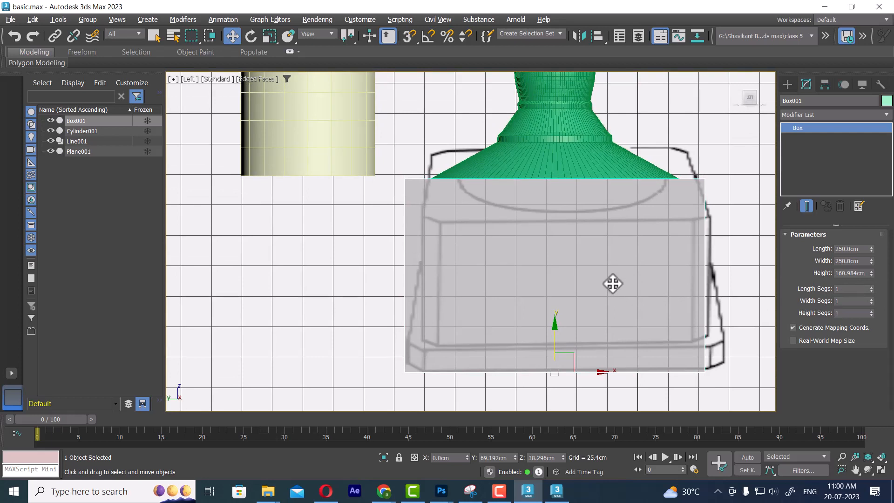
scroll(525, 299, "down", 5)
key("alt+w")
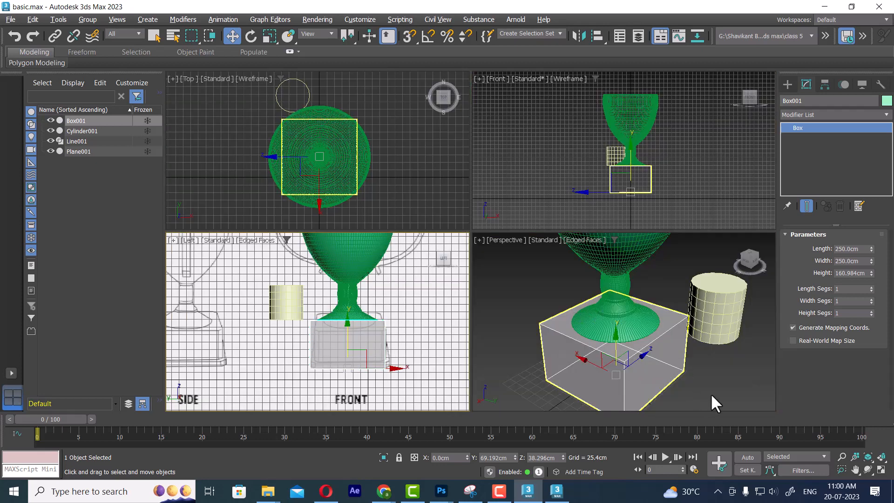
middle_click_drag(712, 403, 712, 322, "alt")
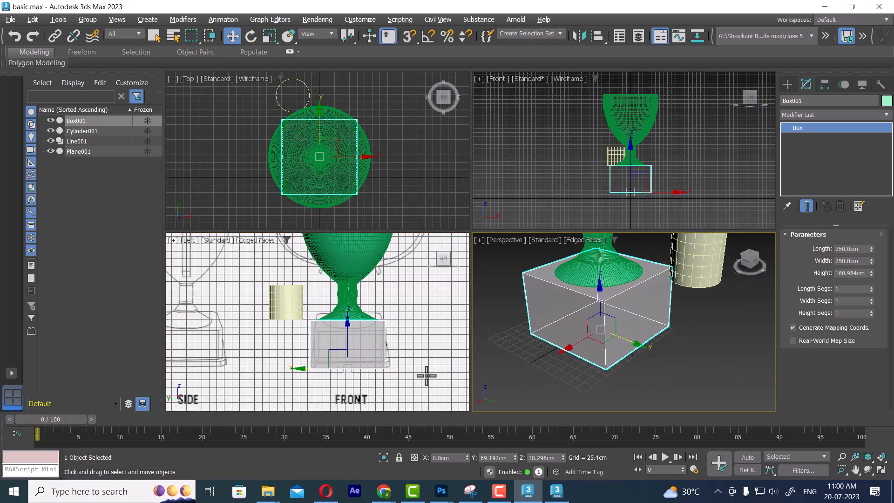
scroll(370, 336, "up", 2)
middle_click_drag(370, 337, 372, 327)
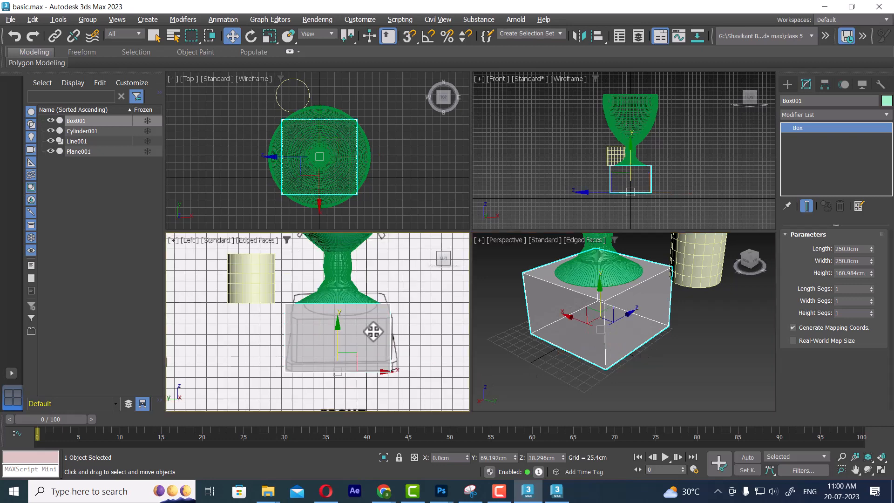
mouse_move(358, 172)
middle_mouse_down()
mouse_move(347, 151)
mouse_move(366, 181)
middle_mouse_up()
left_click(788, 84)
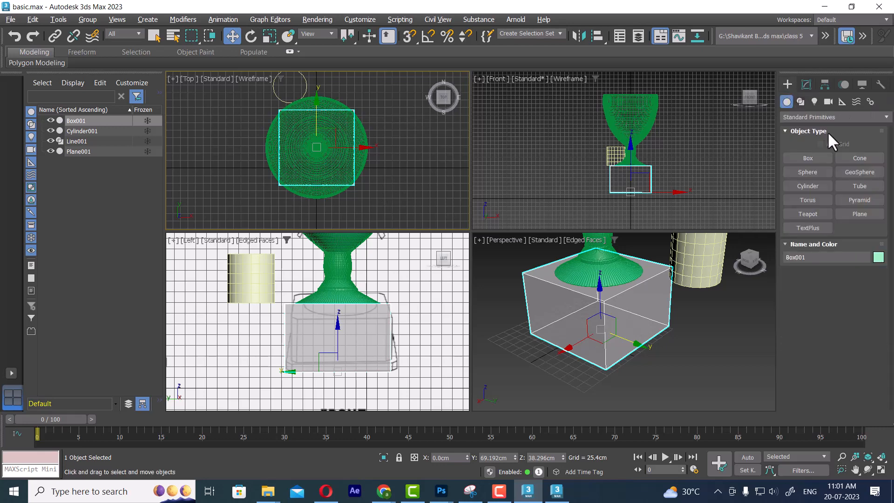
left_click(800, 101)
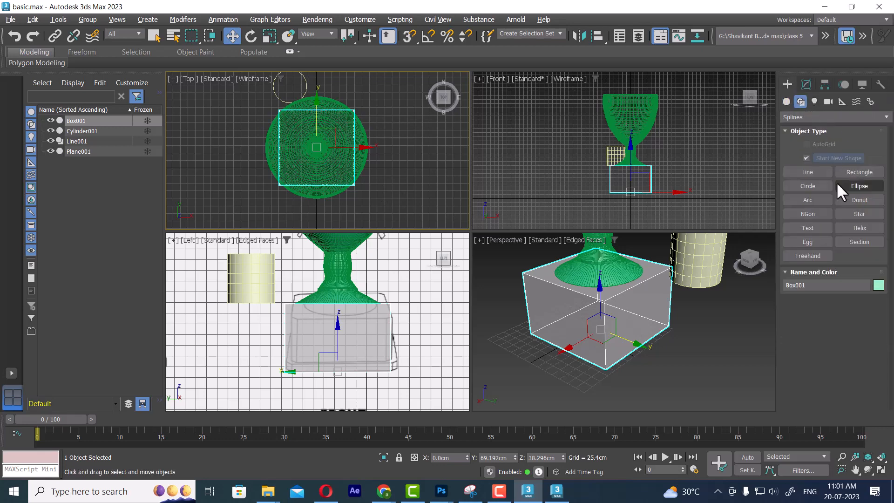
left_click(865, 171)
key("alt+w")
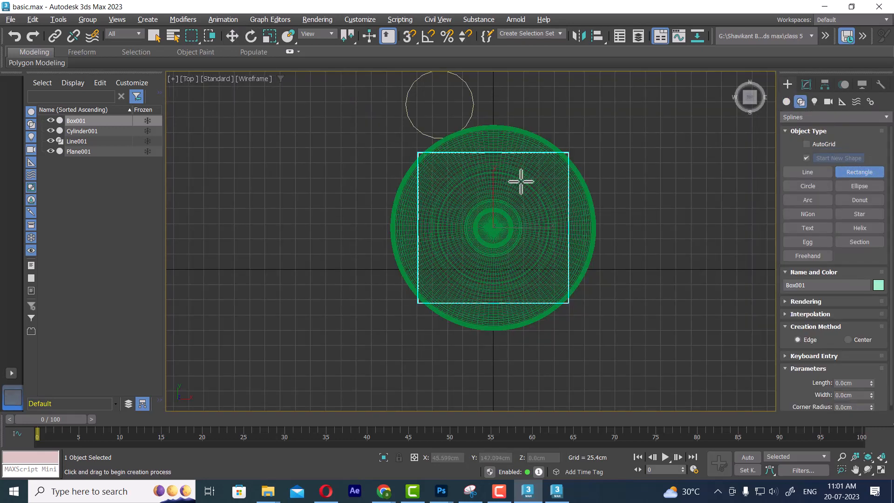
middle_click_drag(427, 164, 363, 136)
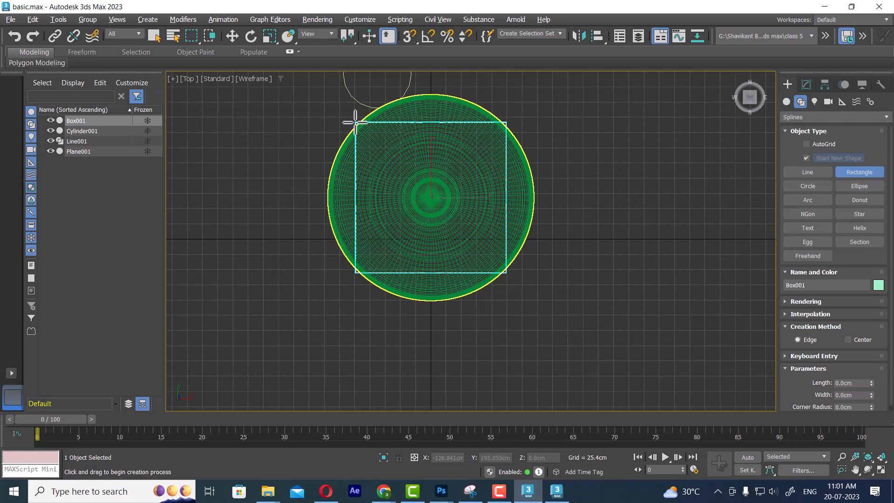
left_click_drag(356, 122, 506, 274)
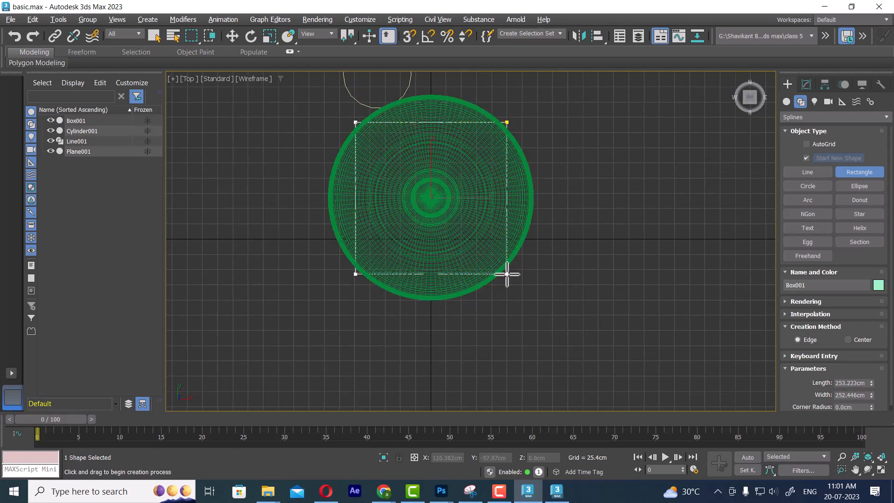
key("w")
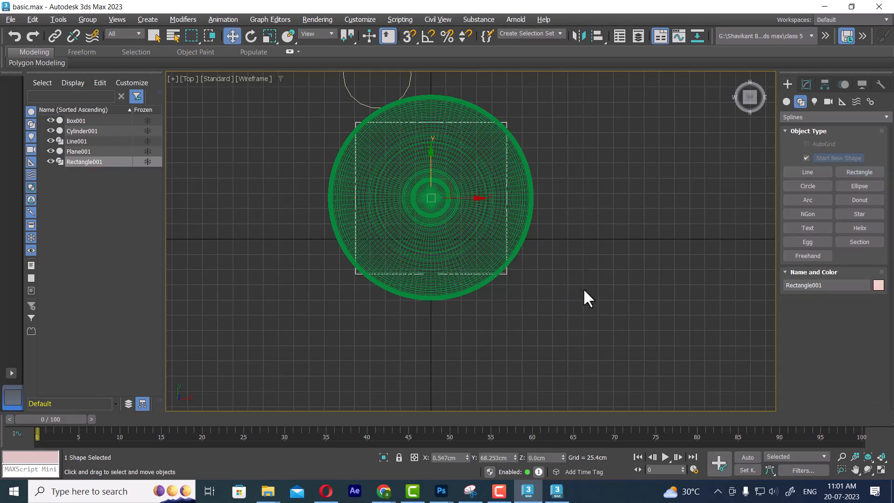
Isolate the rectangle spline in the Perspective view so all other objects are hidden
key("shift+super")
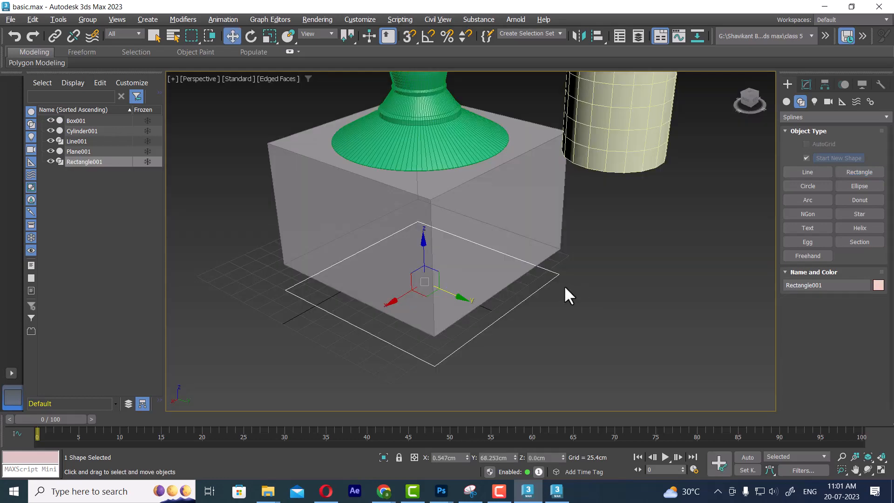
key("alt+q")
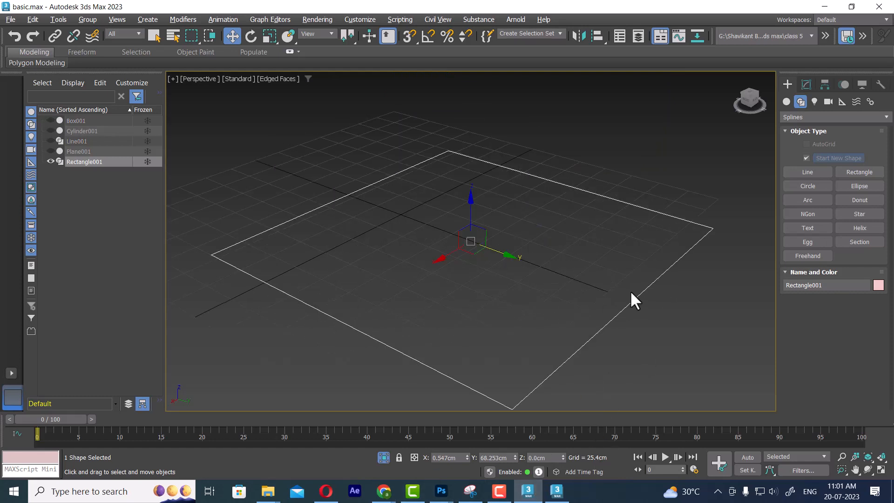
left_click(626, 335)
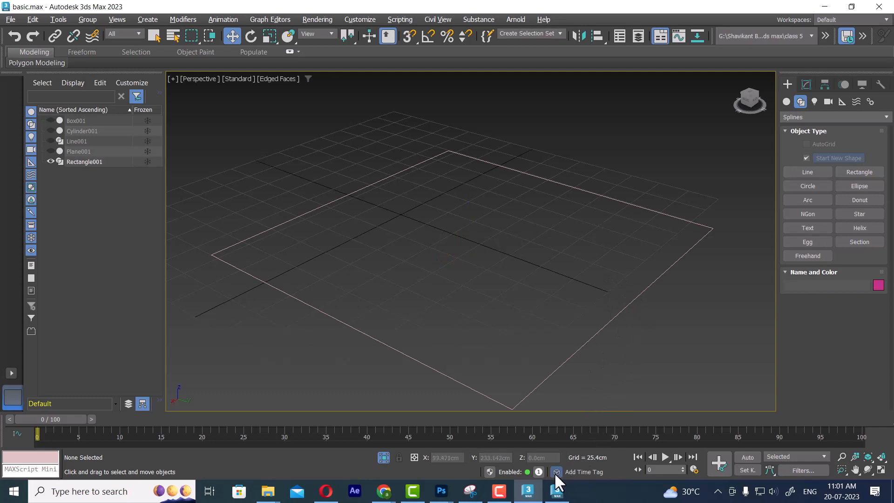
left_click(583, 344)
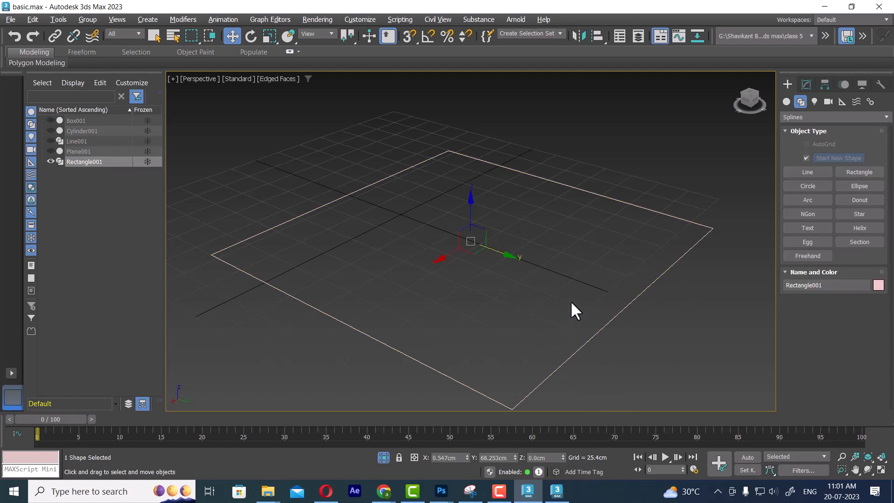
right_click(577, 277)
left_click(613, 221)
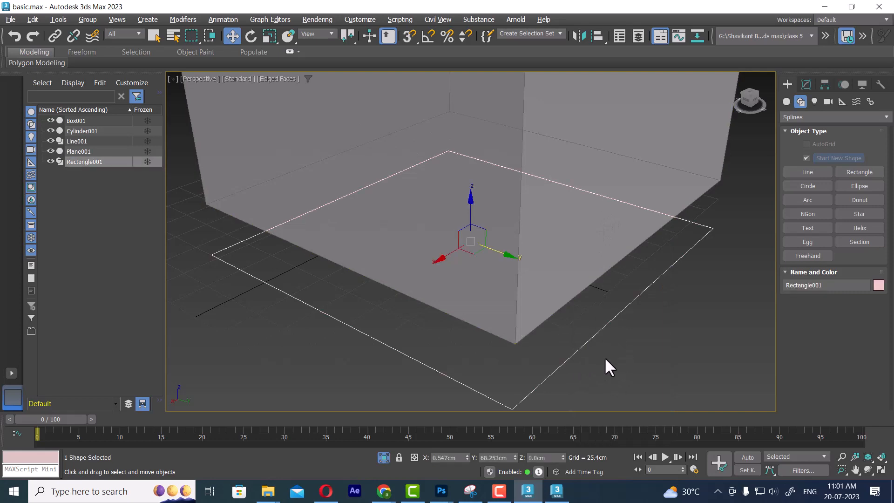
key("alt+q")
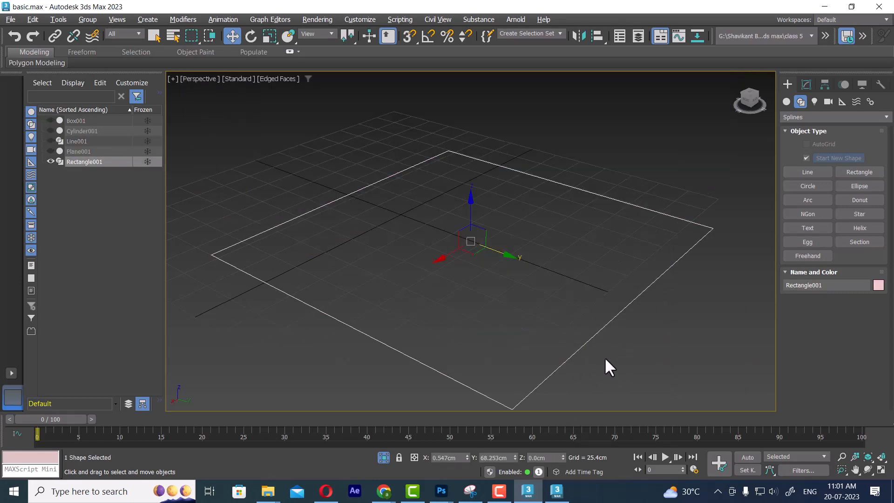
middle_click_drag(604, 357, 582, 302)
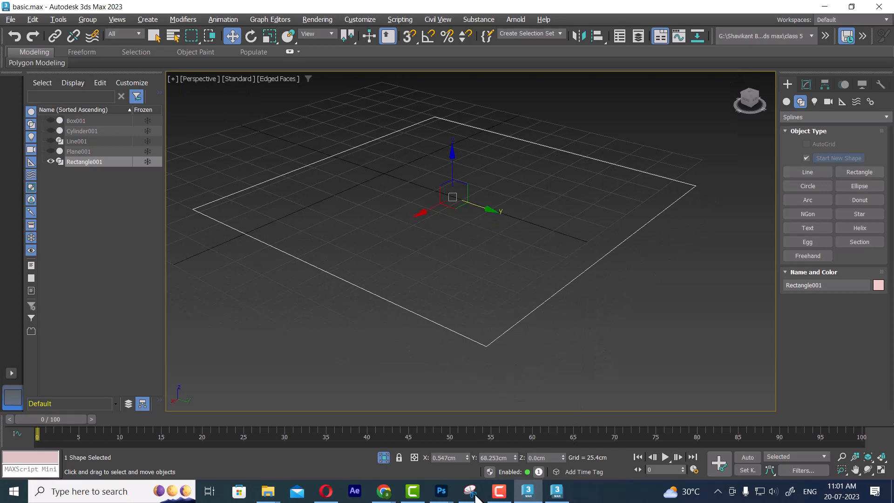
Open the reference image sktch-49.jpg from the class 5 folder in File Explorer and view the trophy sketches over the 3ds Max scene
mouse_move(279, 492)
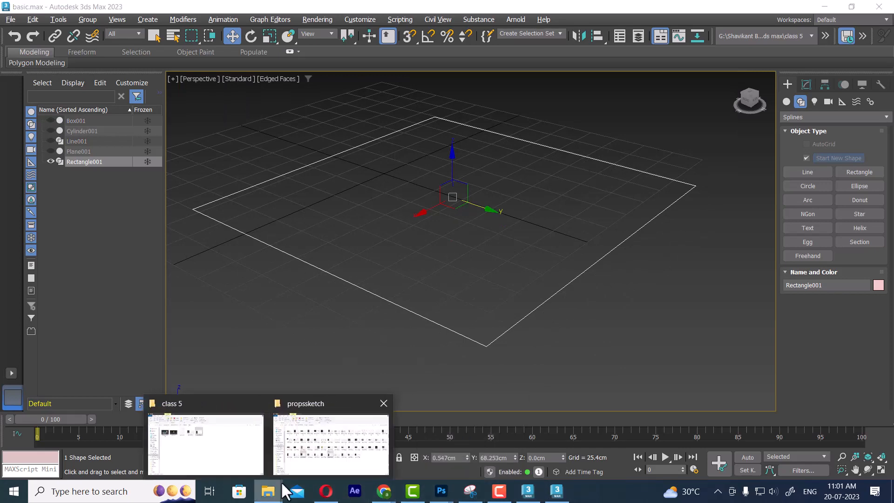
left_click(196, 445)
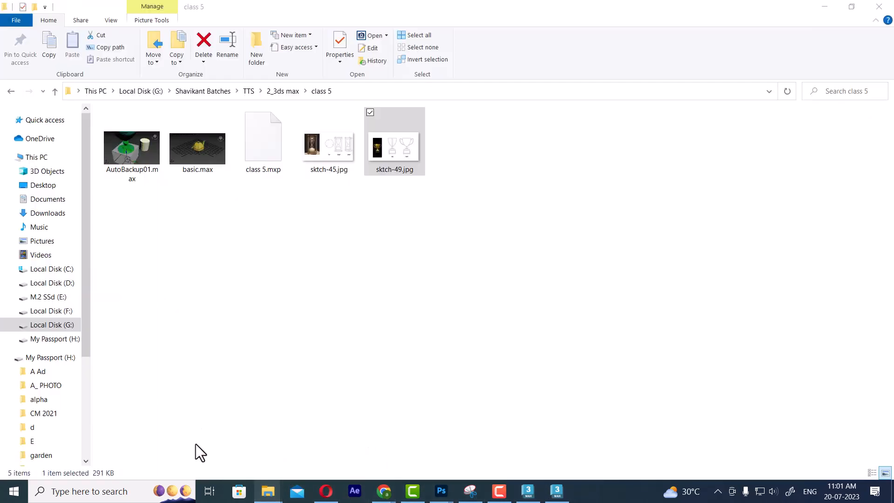
double_click(384, 146)
left_click_drag(631, 147, 286, 87)
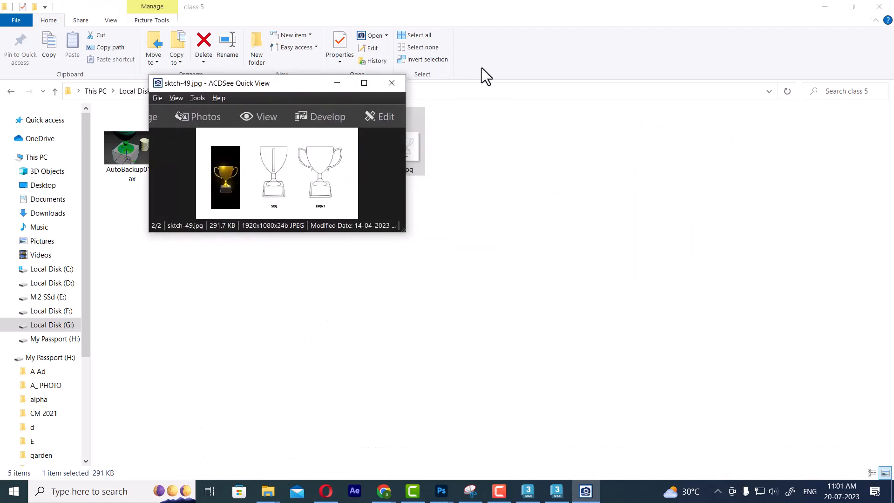
left_click(824, 7)
scroll(344, 186, "up", 3)
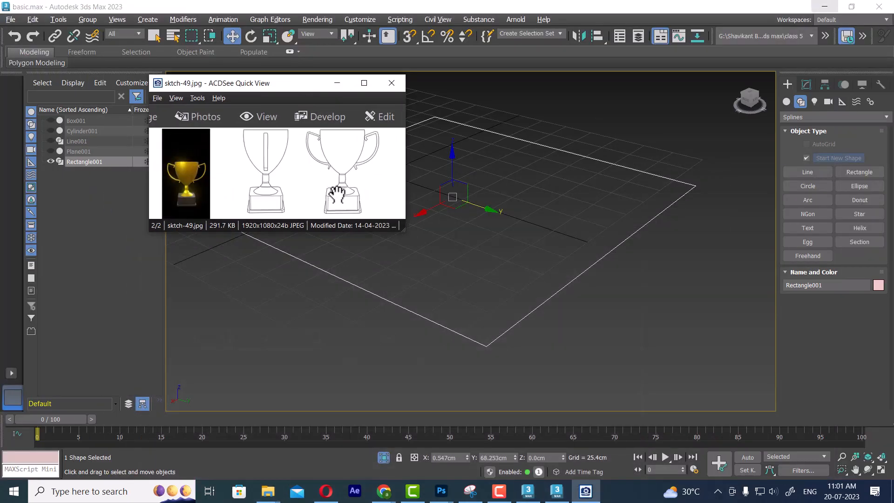
Enlarge the reference image window, zoom in on the front sketch's base, and place the window beside the rectangle spline
left_click_drag(405, 235, 429, 378)
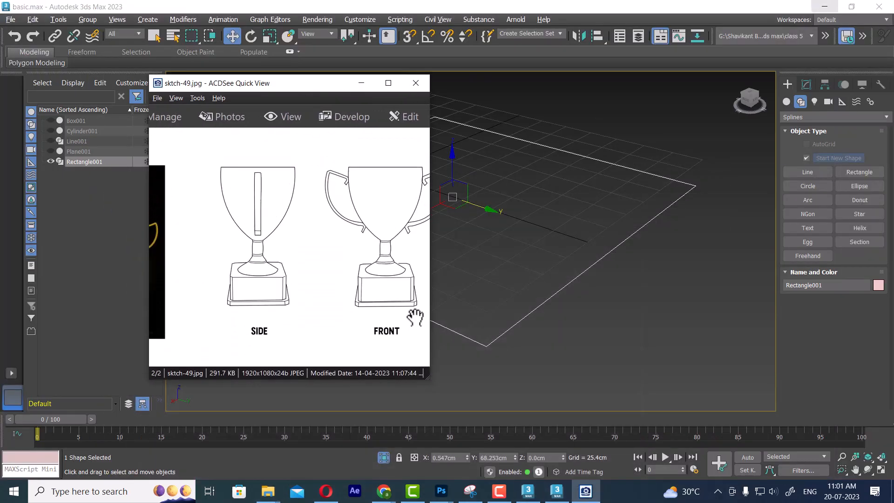
scroll(379, 303, "up", 2)
left_click_drag(379, 303, 347, 303)
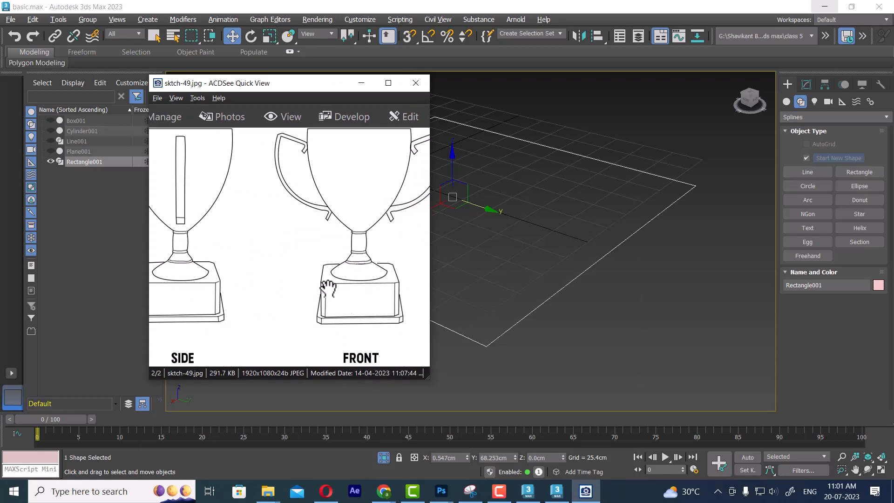
left_click_drag(310, 83, 168, 51)
Convert the rectangle spline to an Editable Spline
scroll(585, 262, "down", 2)
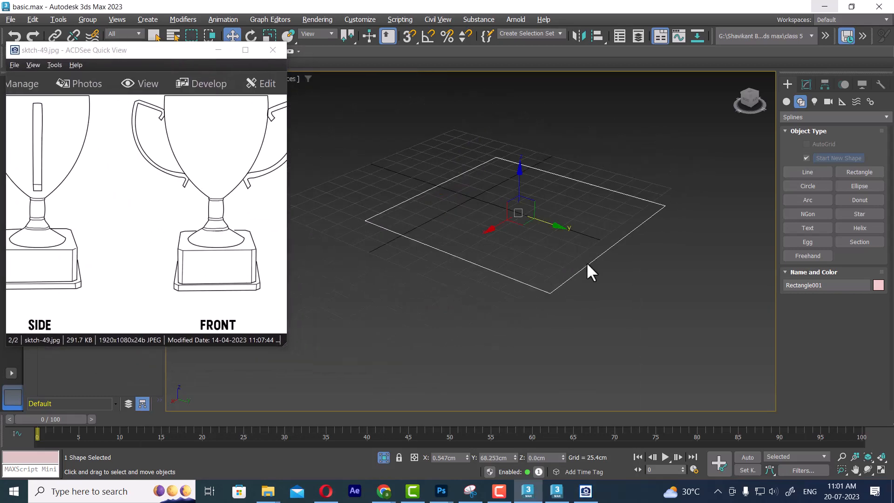
scroll(598, 276, "up", 2)
right_click(574, 203)
mouse_move(625, 357)
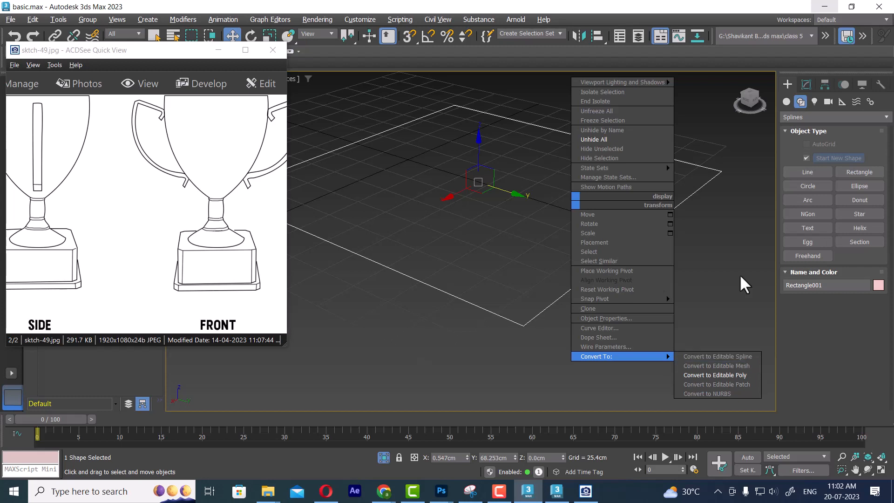
left_click(738, 356)
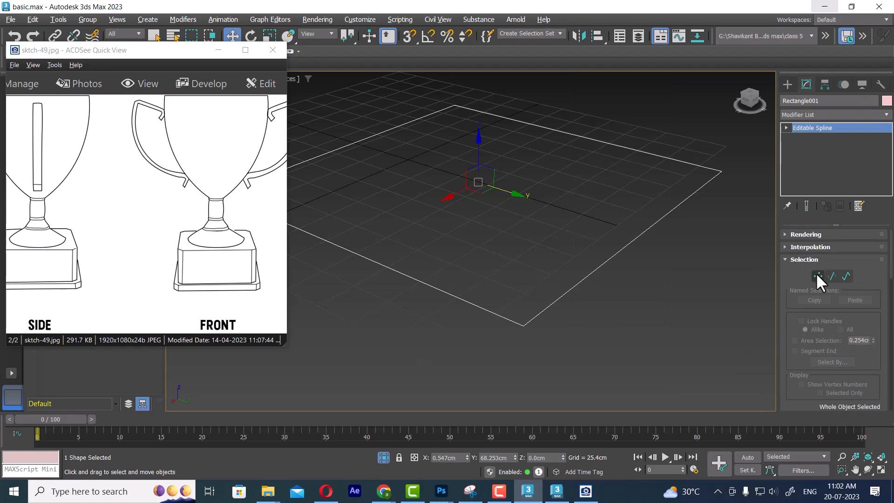
Chamfer all four corner vertices of the rectangle spline by about 5 cm and leave vertex editing
left_click(816, 275)
scroll(630, 287, "down", 4)
key("ctrl+a")
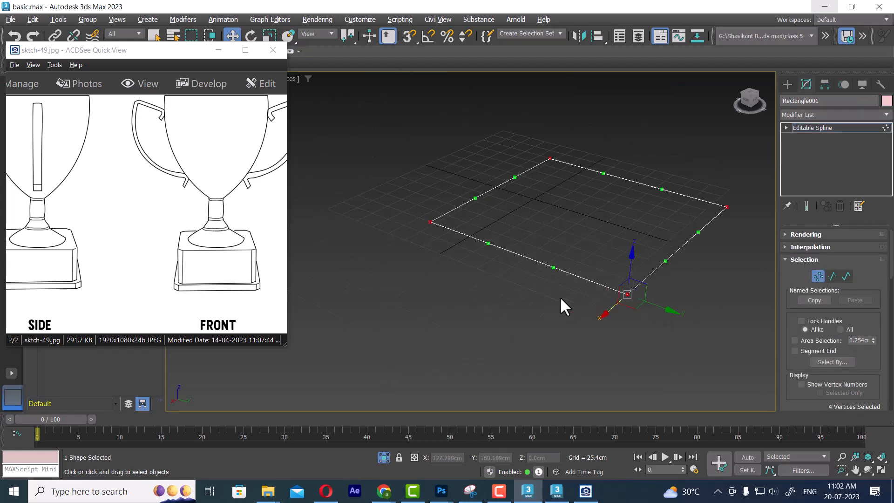
scroll(559, 296, "up", 5)
scroll(799, 343, "down", 5)
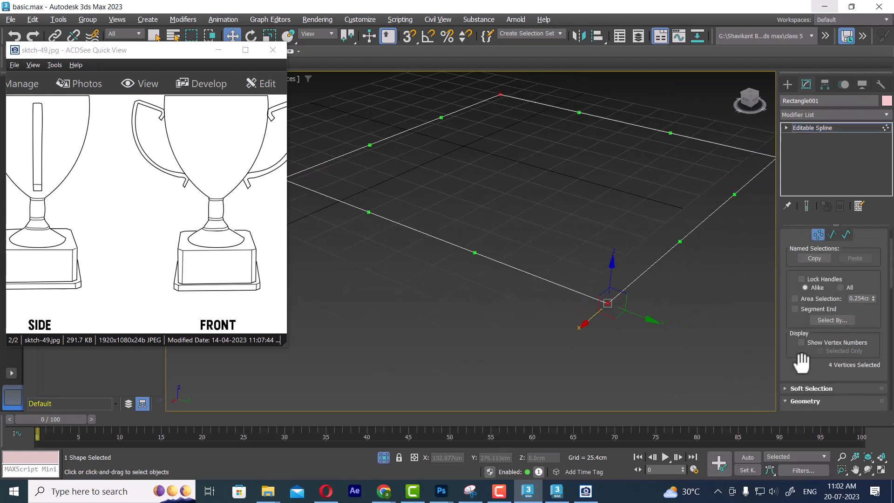
scroll(800, 319, "down", 3)
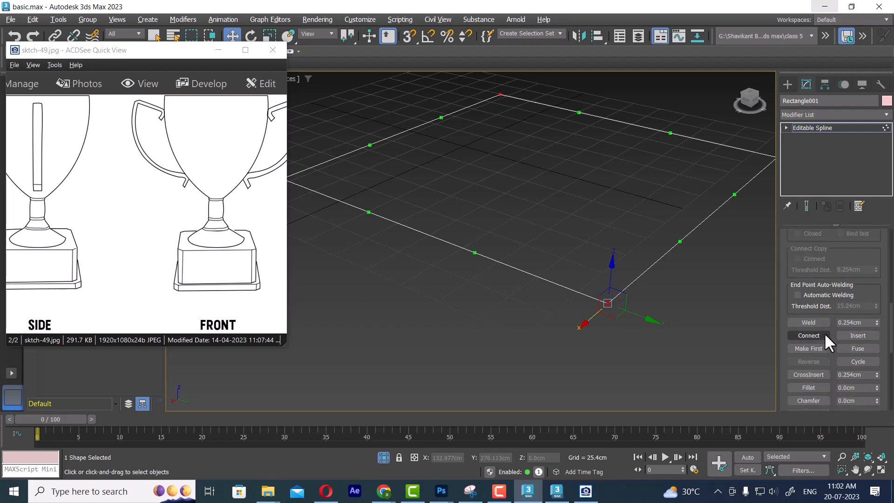
scroll(824, 332, "down", 2)
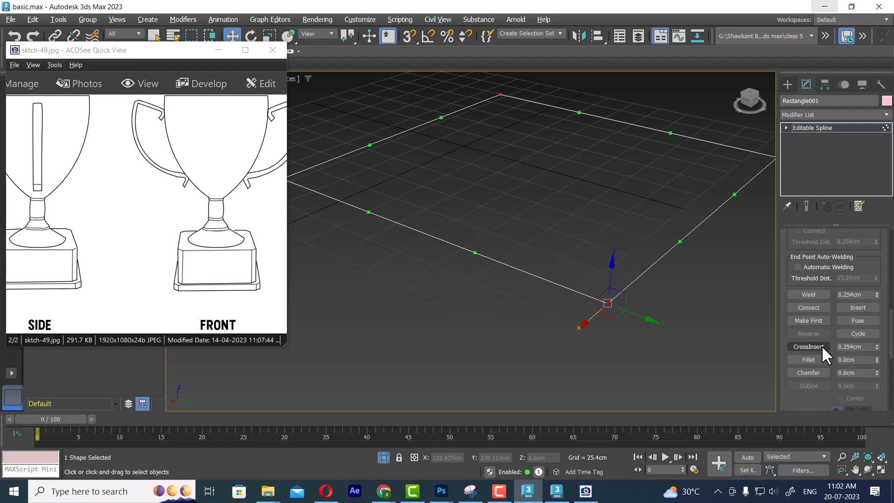
left_click(814, 373)
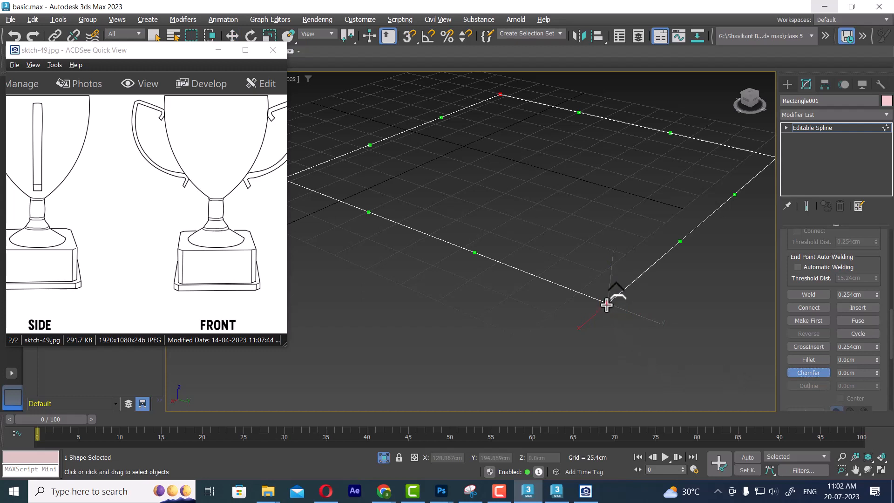
left_click_drag(606, 305, 641, 294)
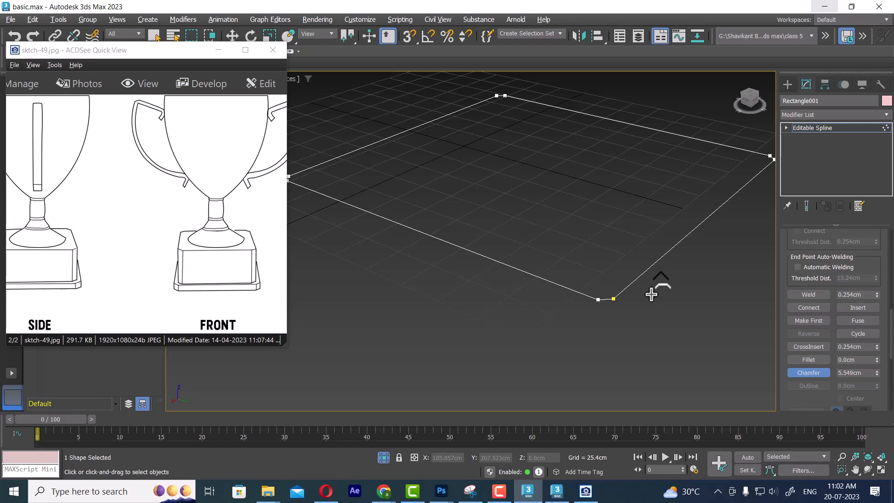
key("w")
right_click(671, 317)
left_click(630, 296)
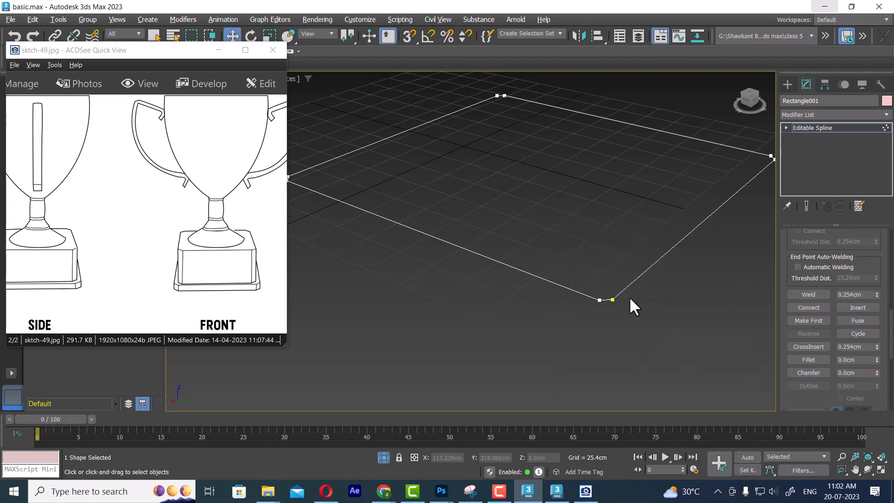
key("1")
left_click_drag(659, 261, 634, 321)
Apply an Extrude modifier to the chamfered rectangle with an amount of 35.56 cm
left_click(858, 112)
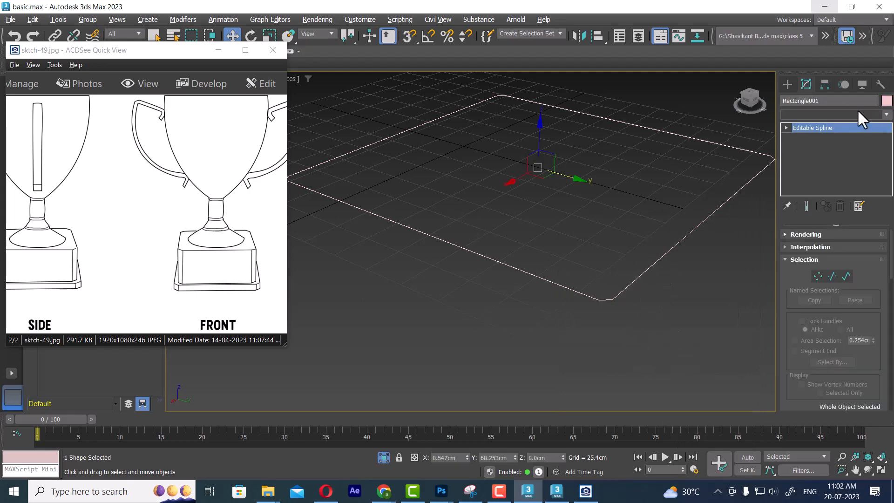
type("esh")
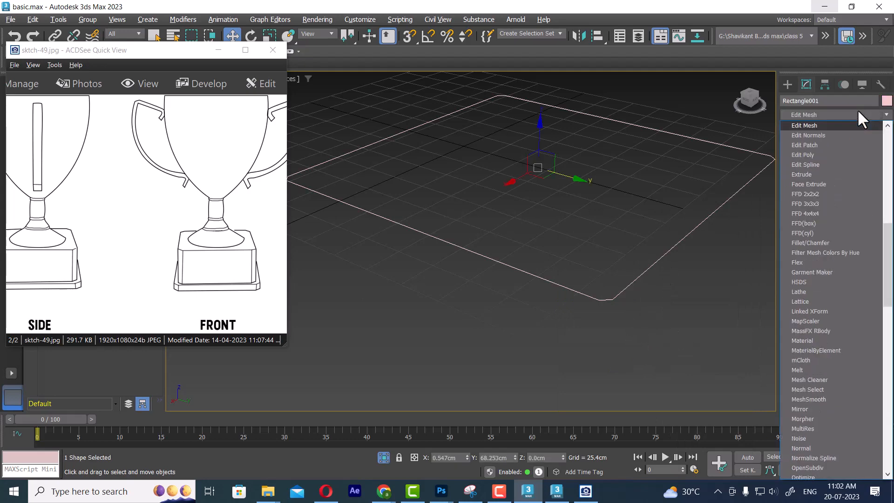
left_click(818, 174)
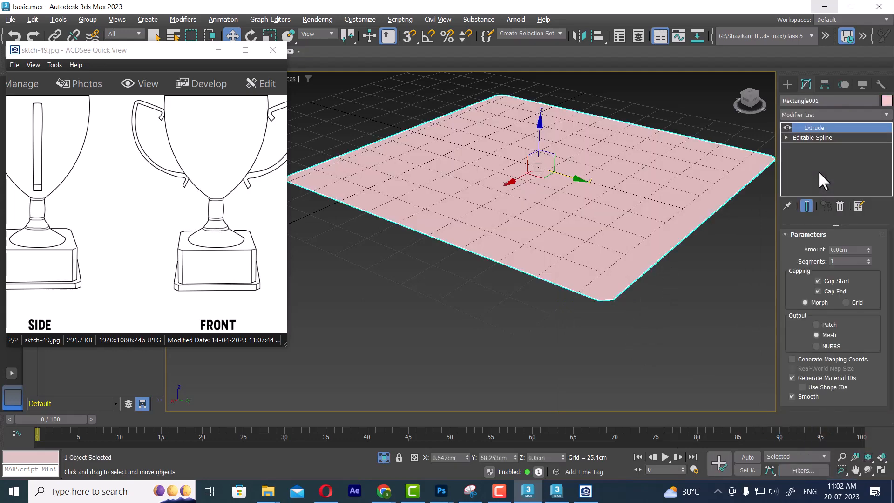
left_click_drag(868, 249, 869, 228)
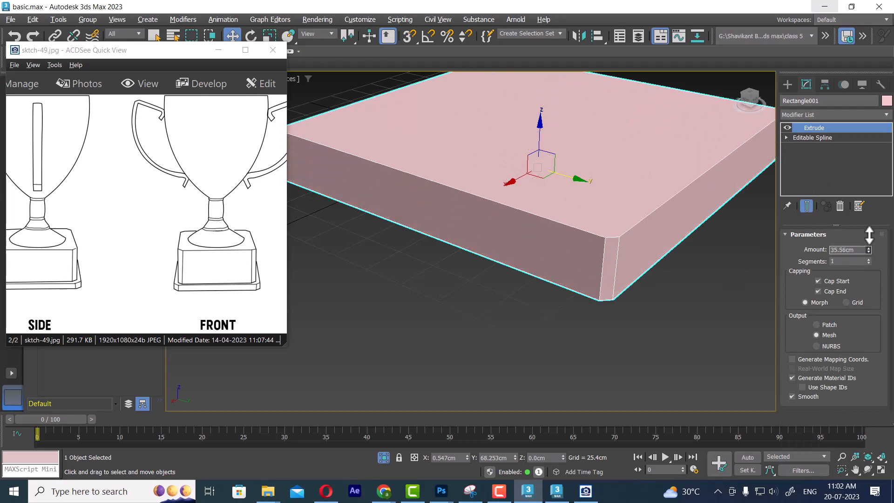
Unhide all objects so the goblet and base box show around the extruded rectangle
scroll(666, 290, "down", 5)
middle_click_drag(627, 303, 624, 295)
right_click(647, 289)
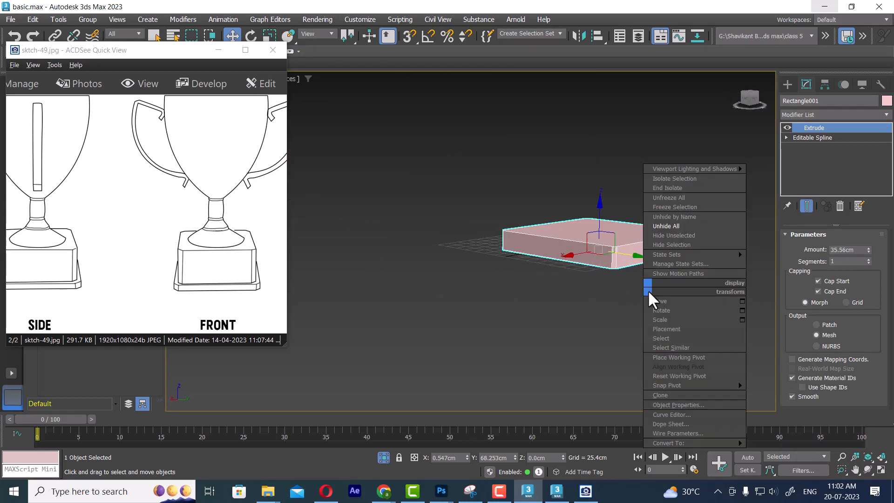
left_click(682, 233)
Check the base box's height and set the rectangle's Extrude amount to 160 cm
left_click(618, 173)
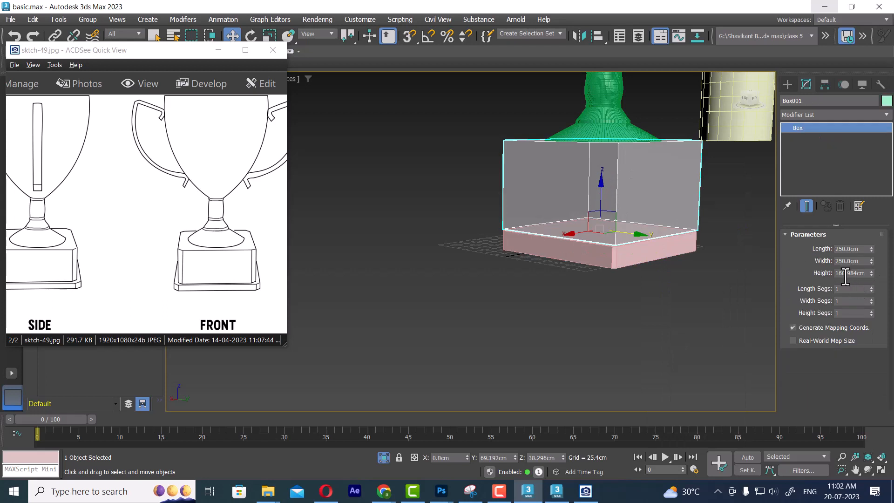
left_click(677, 306)
left_click(624, 254)
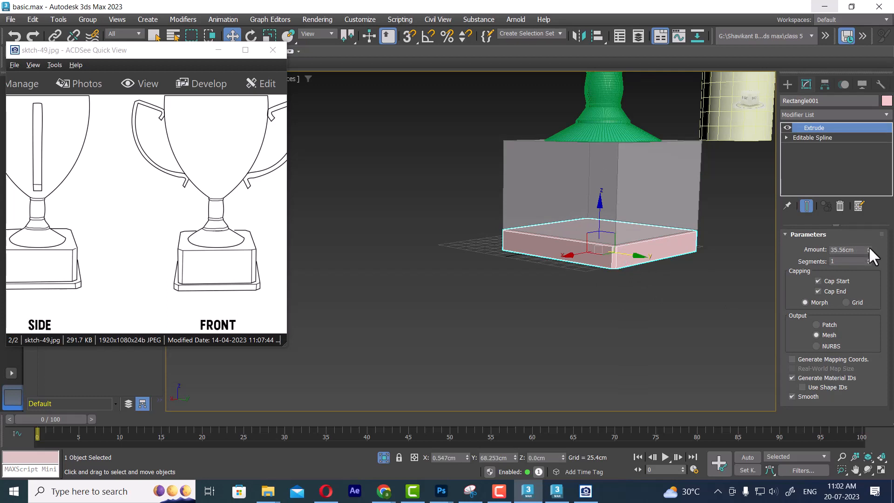
mouse_move(868, 250)
left_mouse_down()
mouse_move(865, 190)
mouse_move(867, 249)
left_mouse_up()
type("160")
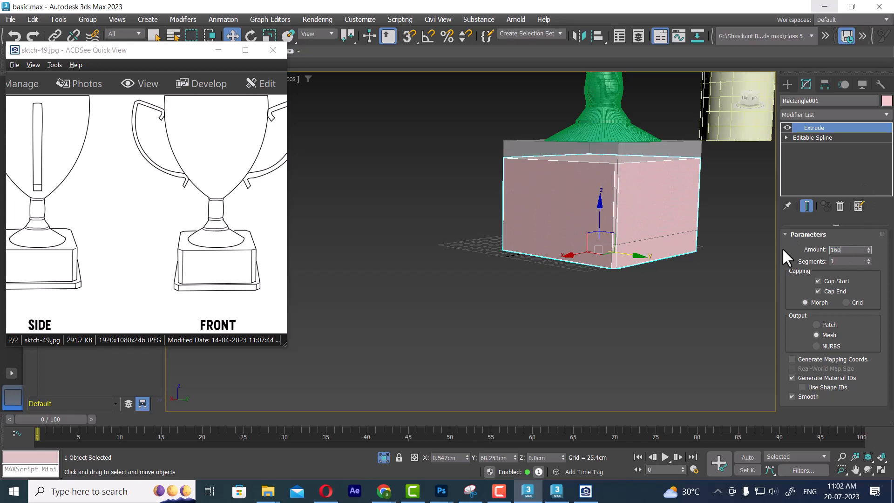
key("Return")
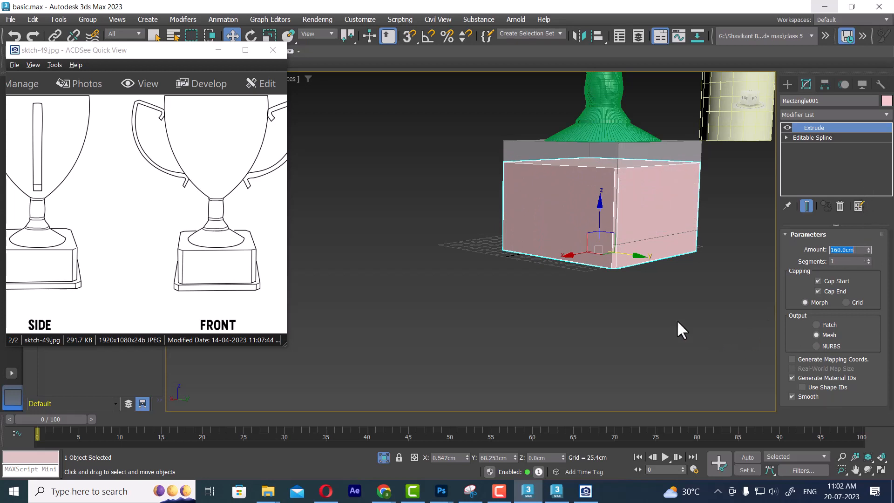
Hide the original base box, leaving the extruded chamfered block in view
scroll(651, 312, "up", 3)
middle_click_drag(611, 301, 617, 344)
left_click(609, 179)
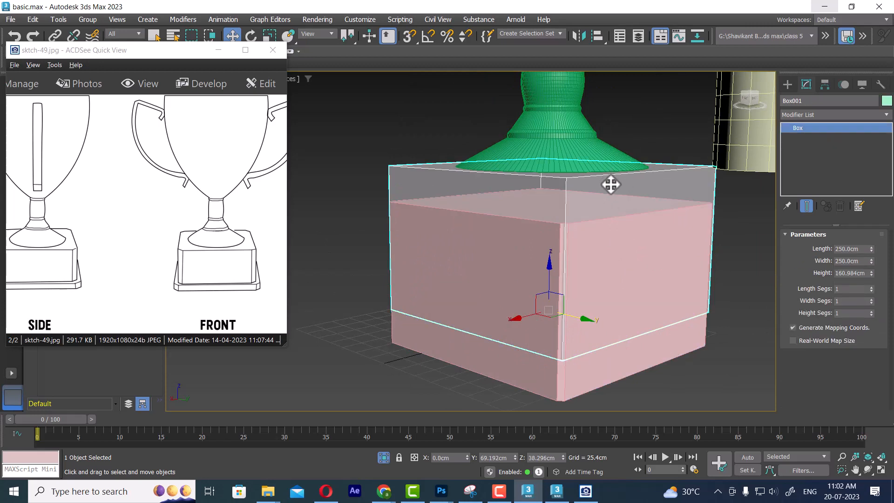
right_click(610, 193)
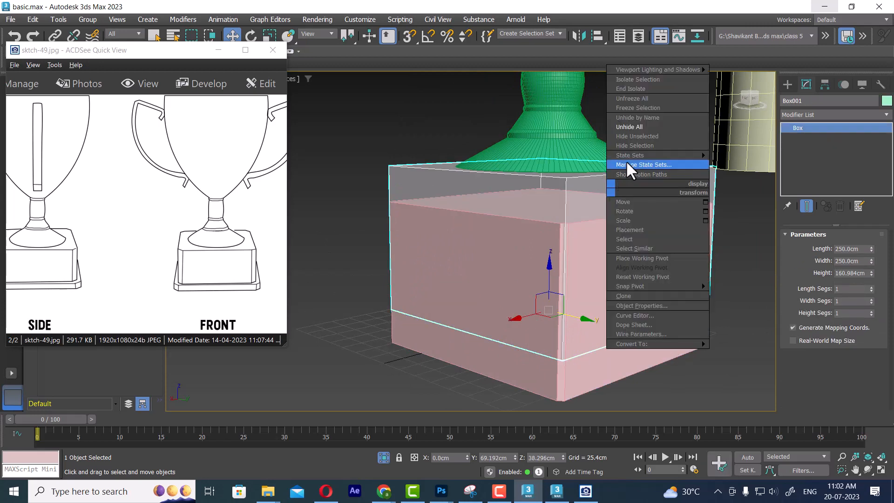
left_click(631, 143)
Raise the extruded block in the Front view to about Z 39.5 cm so its top meets the goblet's foot
left_click(598, 264)
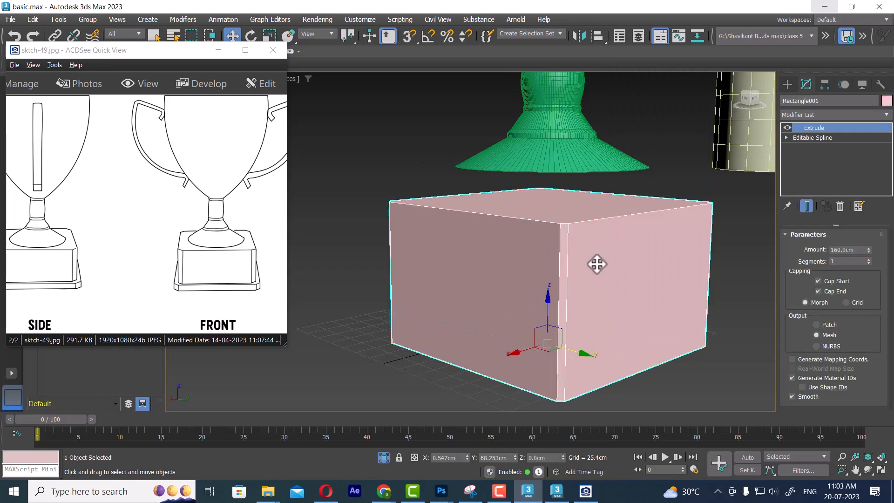
key("f")
scroll(527, 295, "up", 3)
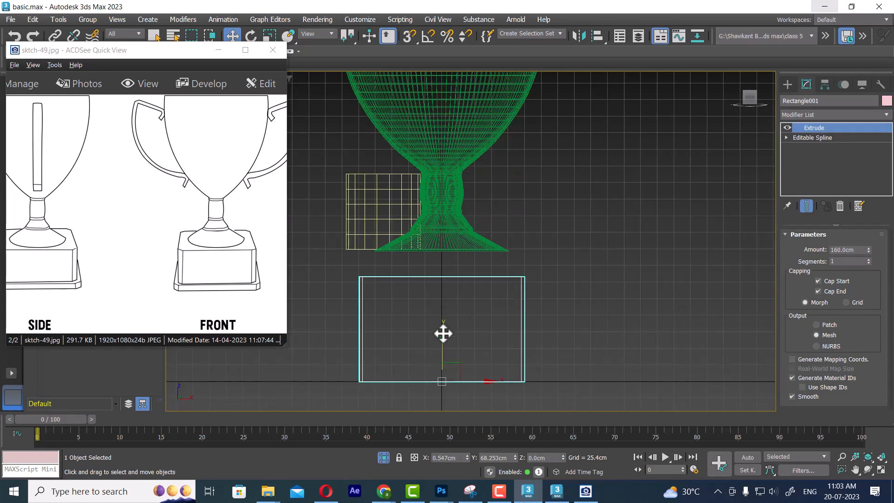
left_click_drag(443, 333, 444, 310)
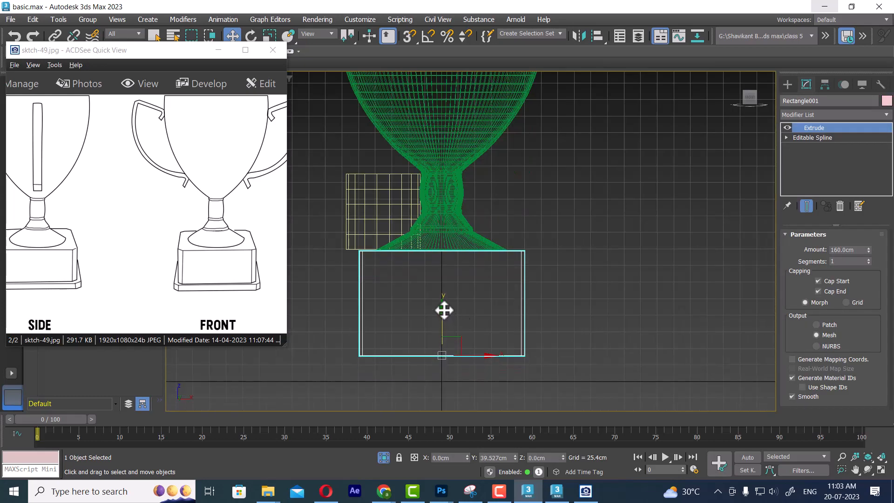
key("p")
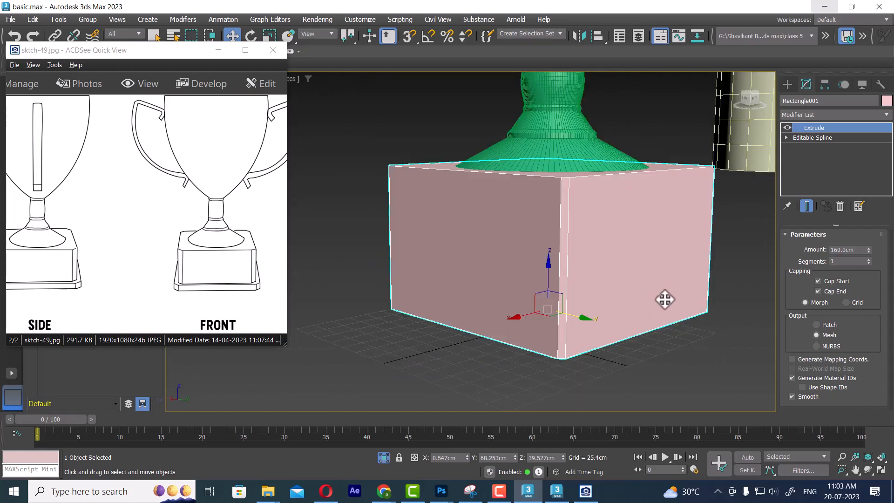
Compare the extruded block with the base in the reference sketch and minimize the reference image window
middle_click_drag(661, 300, 600, 334, "alt")
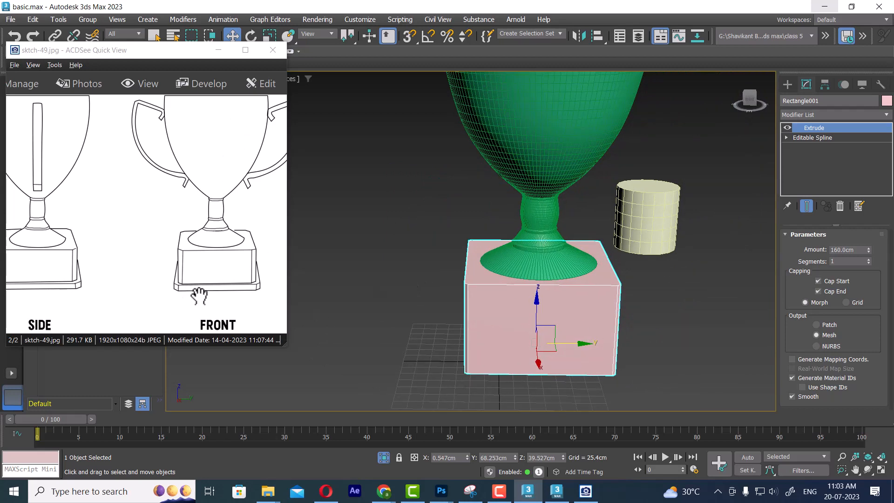
middle_click_drag(548, 283, 539, 247)
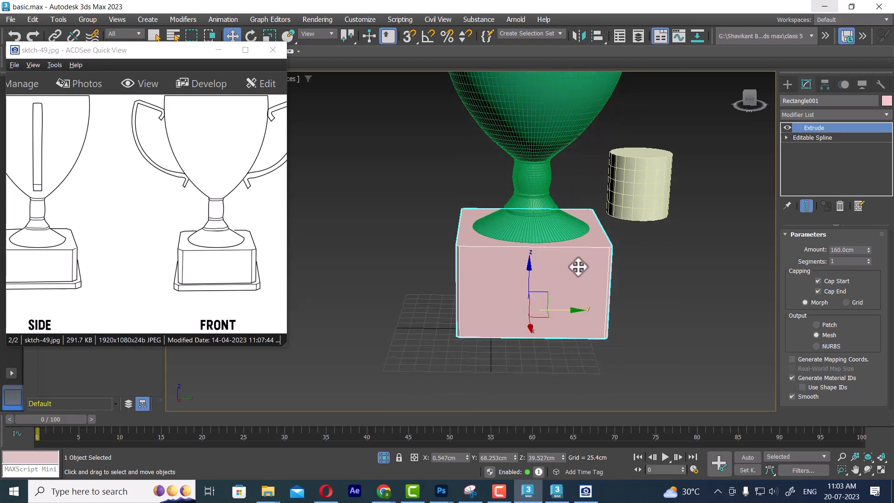
left_click(218, 49)
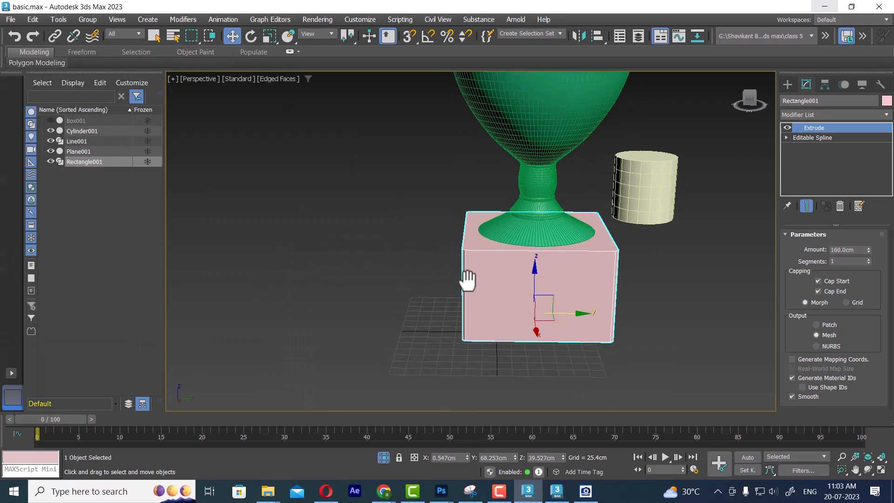
Raise the block in the Left view to about Z 58.5 cm and reduce its Extrude amount to about 143.5 cm
key("alt+w")
scroll(354, 322, "up", 3)
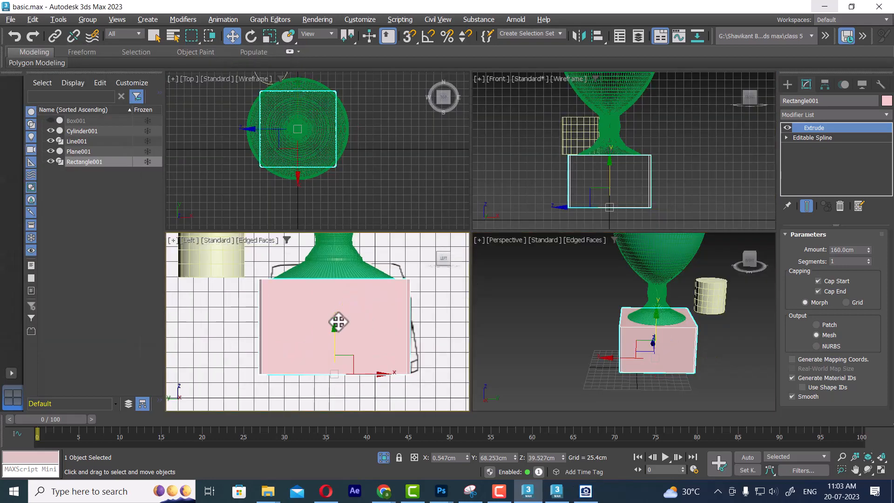
left_click_drag(336, 323, 331, 311)
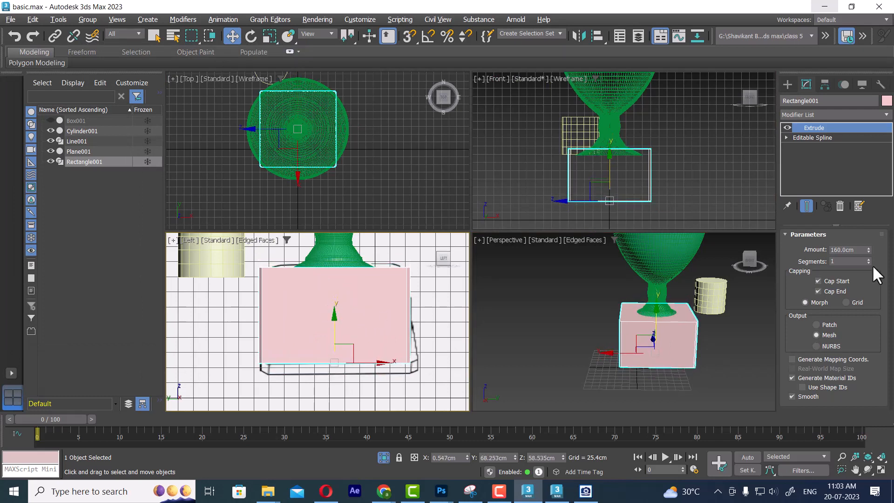
left_click_drag(866, 247, 867, 256)
middle_click_drag(378, 341, 401, 325)
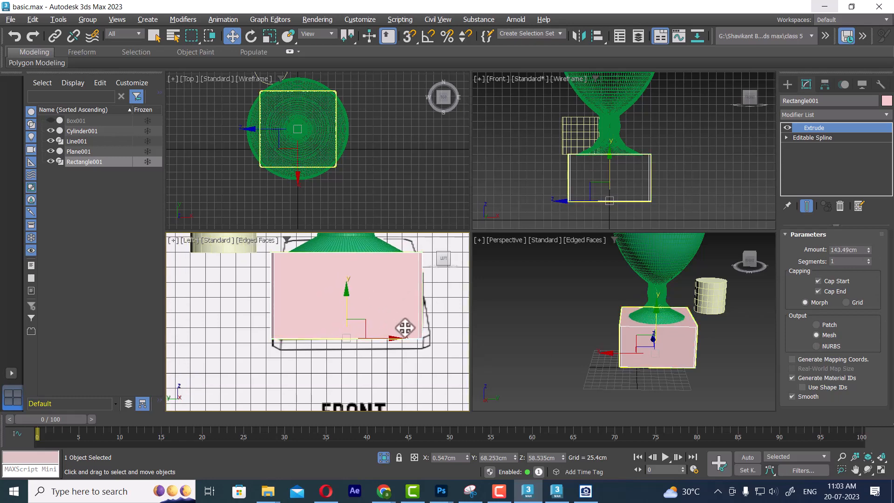
Clone the block downward as one independent copy at about Z 39.6 cm, reaching the sketch's base line
key("alt+w")
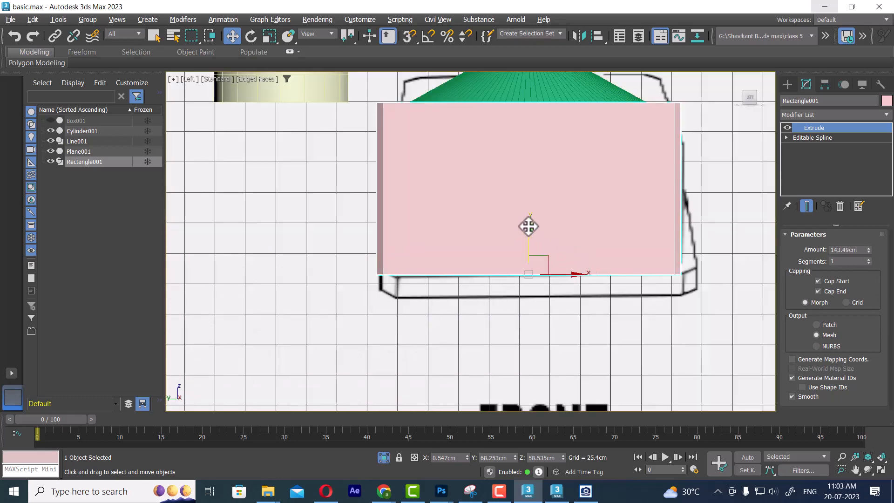
left_click_drag(529, 227, 525, 251)
left_click(440, 292)
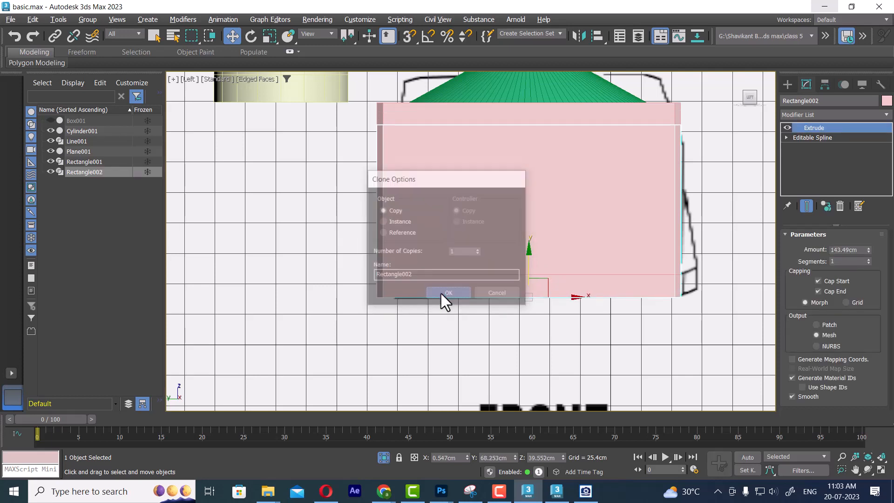
Reduce the lower block copy's Extrude amount to 20.3 cm and scale it up uniformly to about 111.6%
left_click_drag(868, 250, 865, 294)
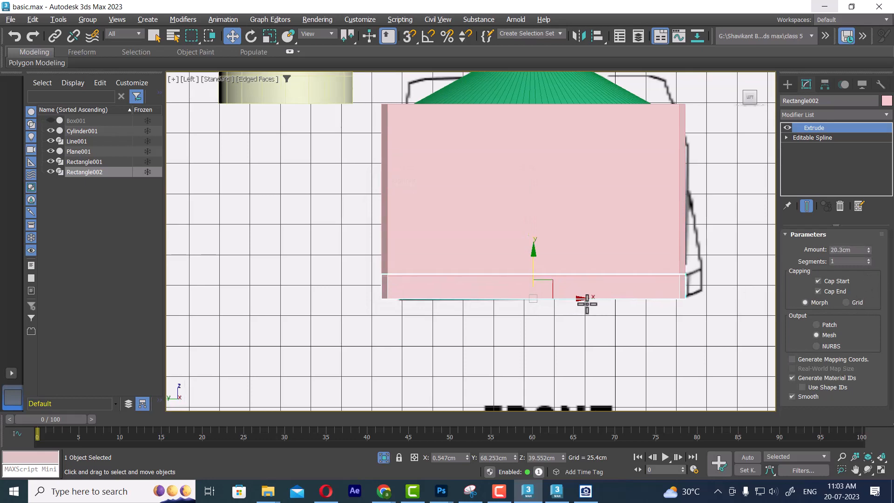
key("alt+w")
left_click(674, 329)
key("alt+w")
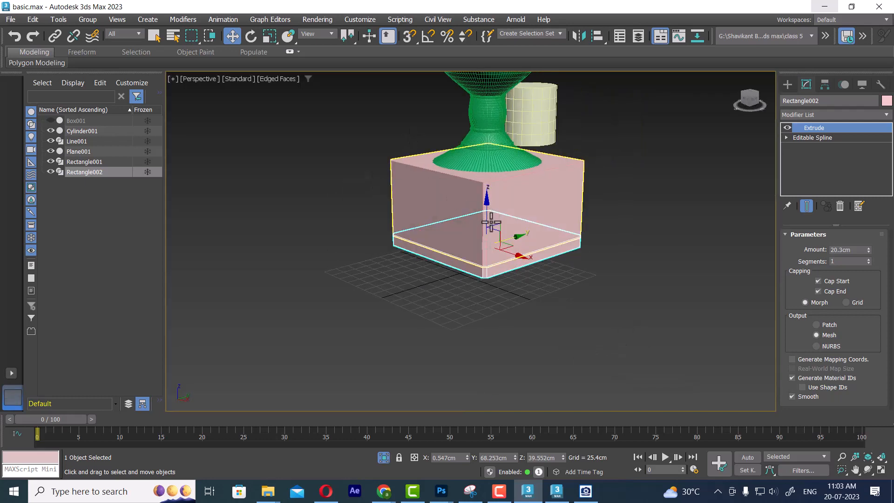
key("e")
key("r")
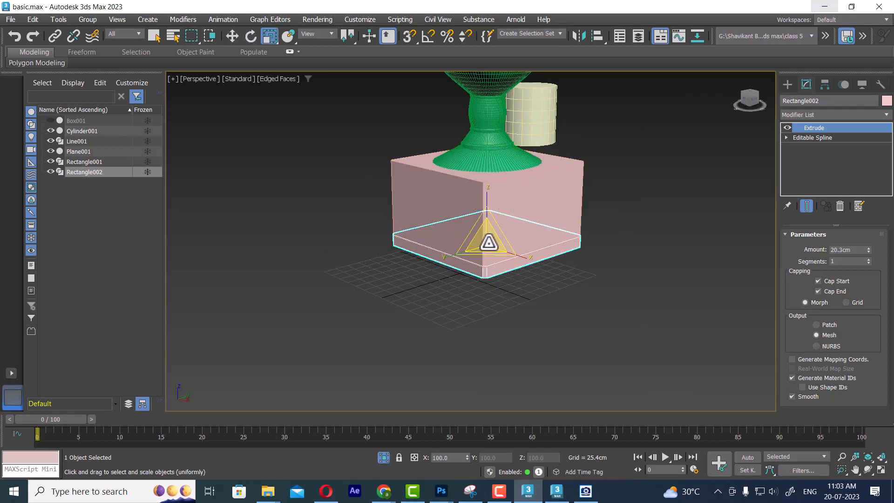
left_click_drag(485, 241, 495, 236)
Show the Left view in wireframe and reduce the lower slab's Extrude amount to 16.49 cm so it meets the upper block's underside
key("alt+w")
scroll(351, 340, "up", 5)
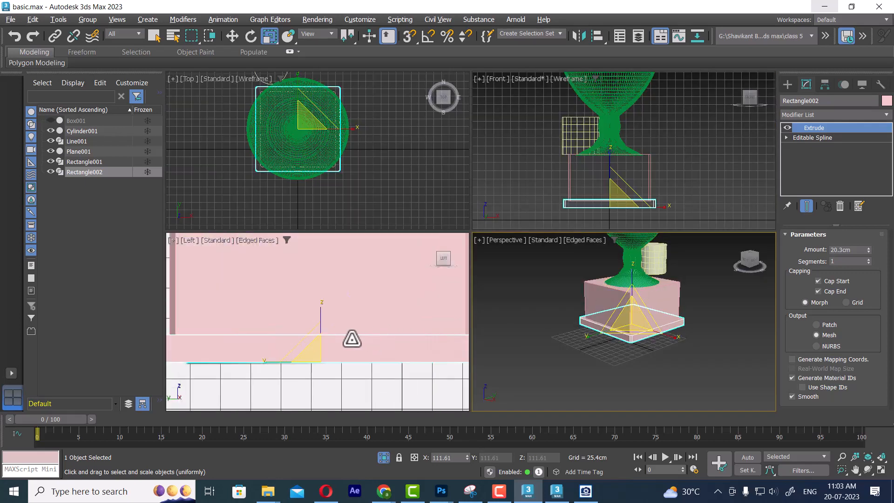
middle_click_drag(377, 328, 413, 315)
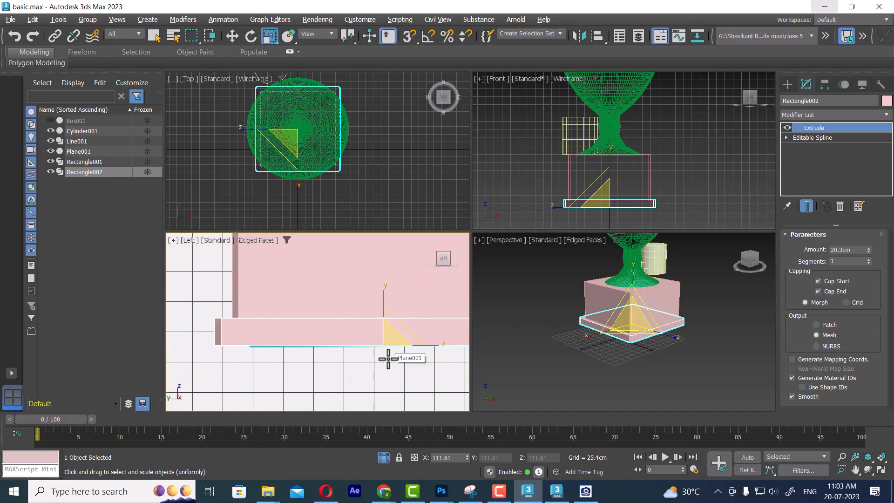
key("F3")
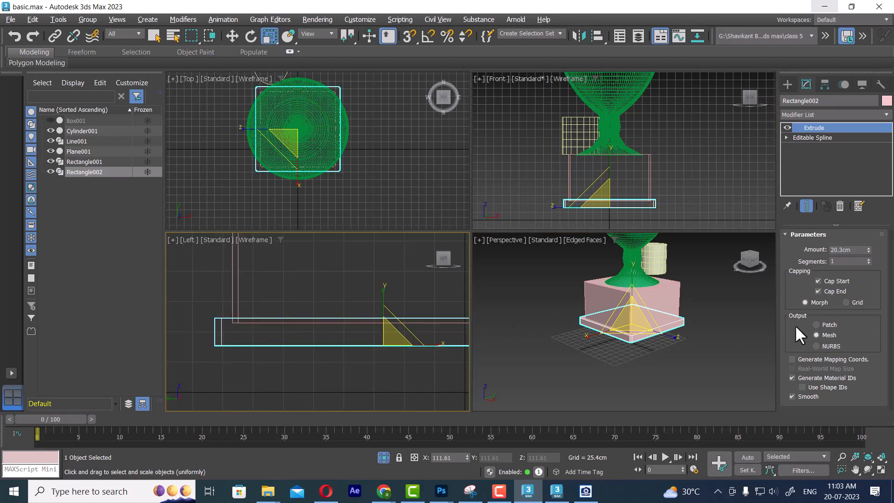
left_click_drag(869, 250, 867, 246)
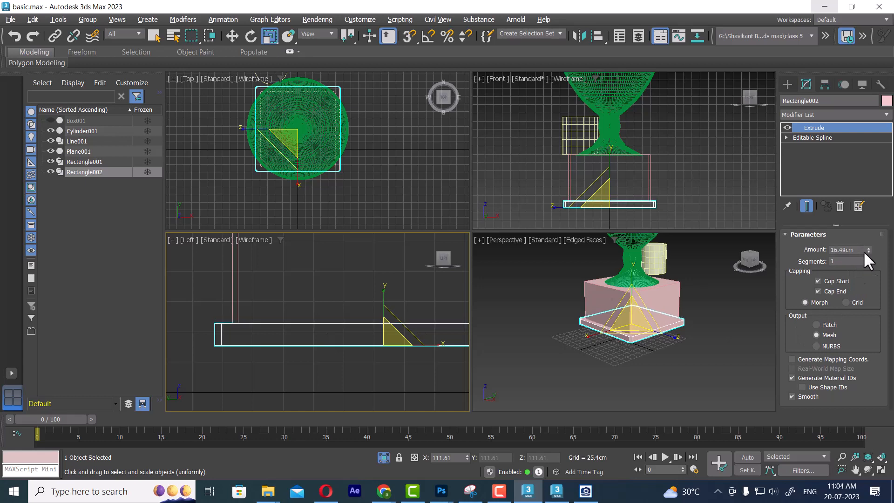
middle_click_drag(669, 334, 573, 339)
key("alt+w")
key("alt+w")
scroll(369, 343, "down", 5)
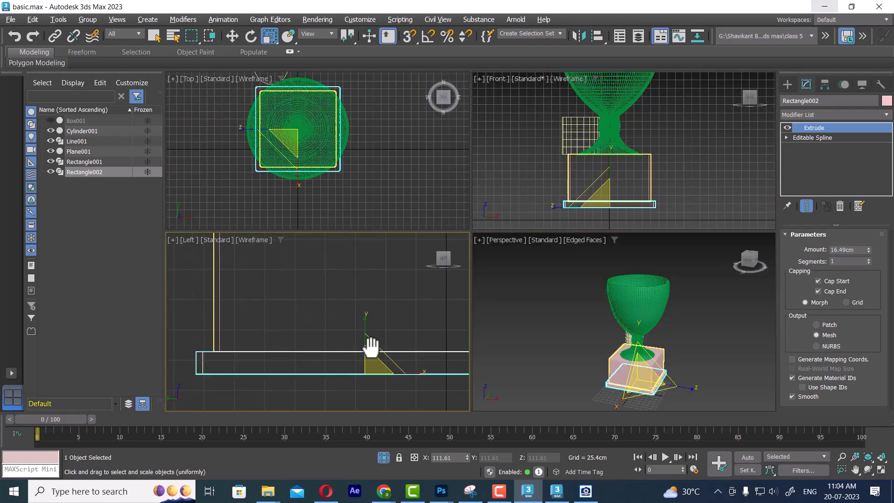
Unhide all objects and display the Left view shaded with edged faces to show the reference sketch's handles
middle_click_drag(369, 343, 404, 343)
right_click(389, 314)
left_click(432, 246)
key("F3")
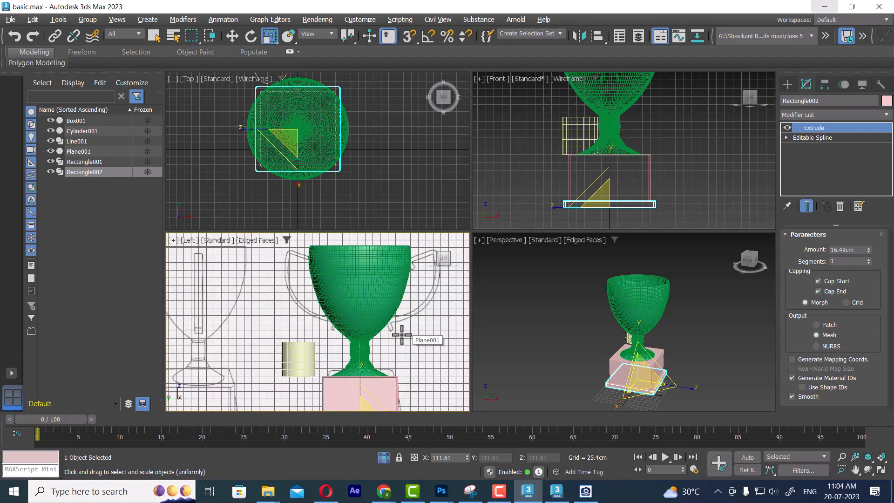
key("alt+w")
scroll(574, 210, "up", 3)
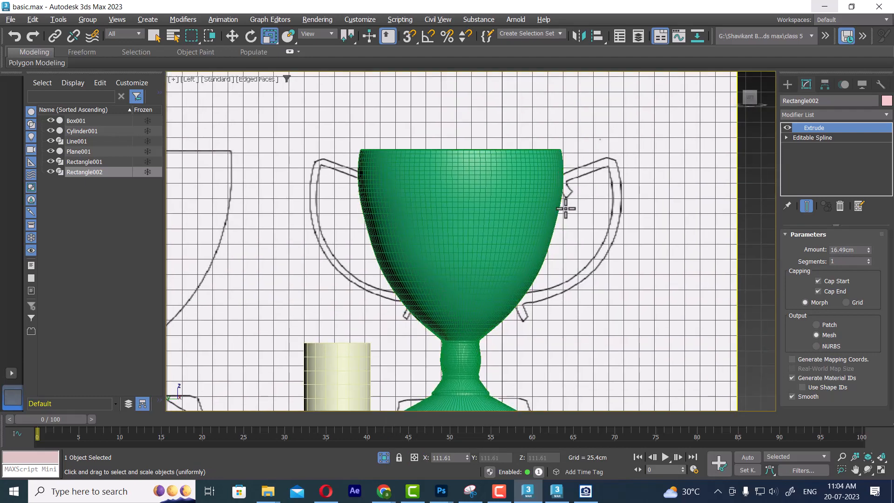
key("F3")
key("F3")
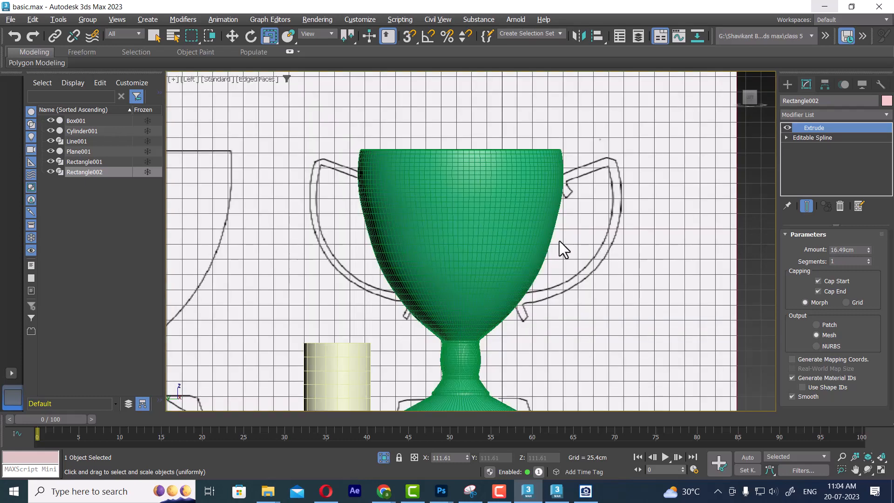
Hide the lathed goblet so the cup and handle outlines of the reference sketch are uncovered
left_click(521, 217)
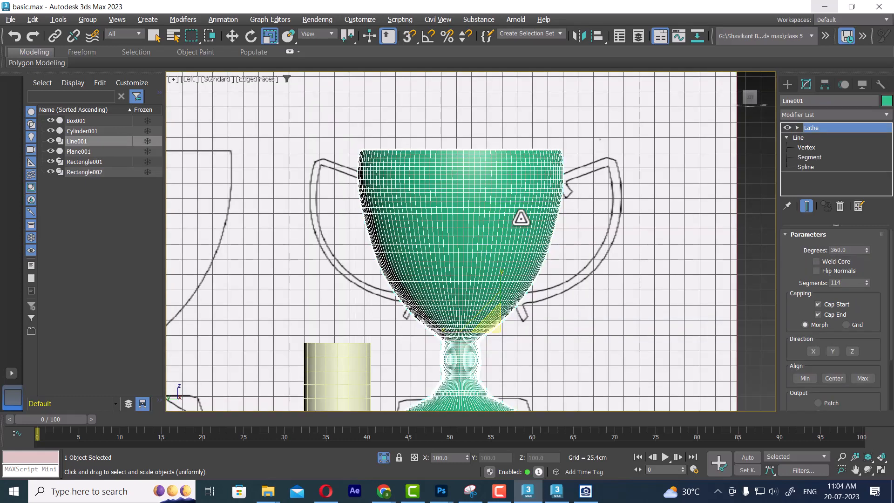
right_click(519, 216)
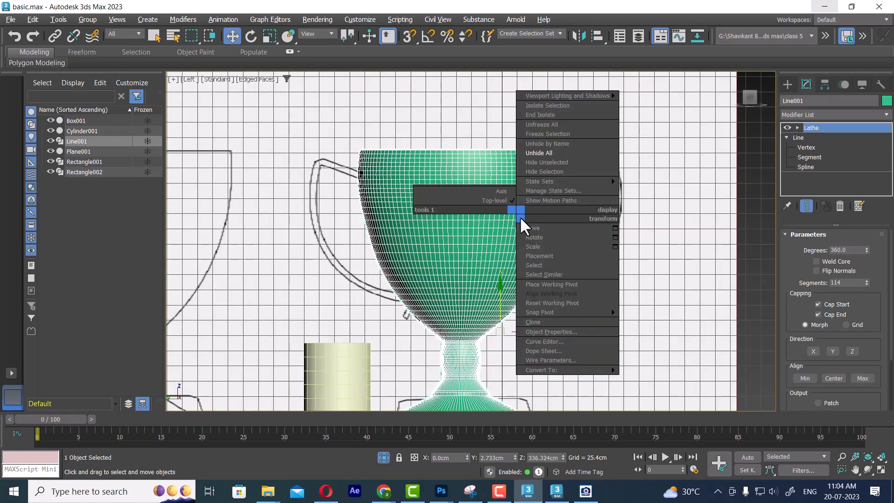
left_click(567, 172)
scroll(575, 204, "up", 2)
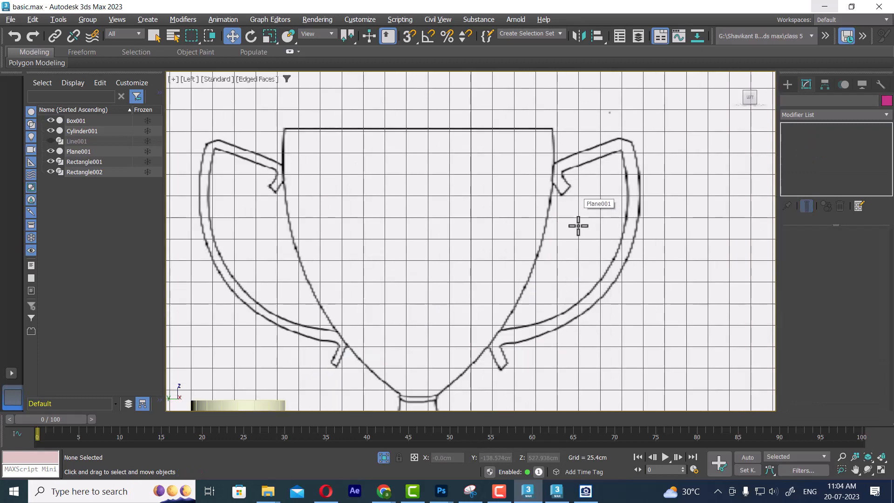
Start a Line spline at the right handle's upper hook tip and trace along the inner edge to the top inner corner
left_click(814, 173)
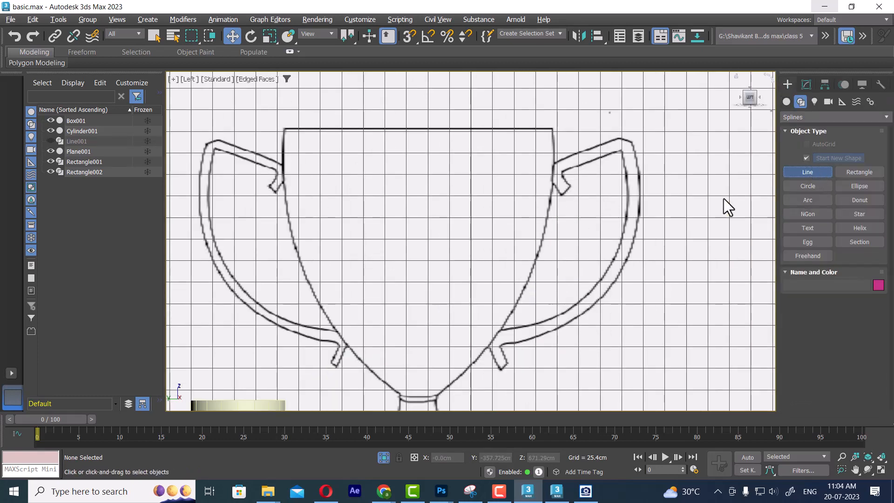
scroll(568, 172, "up", 4)
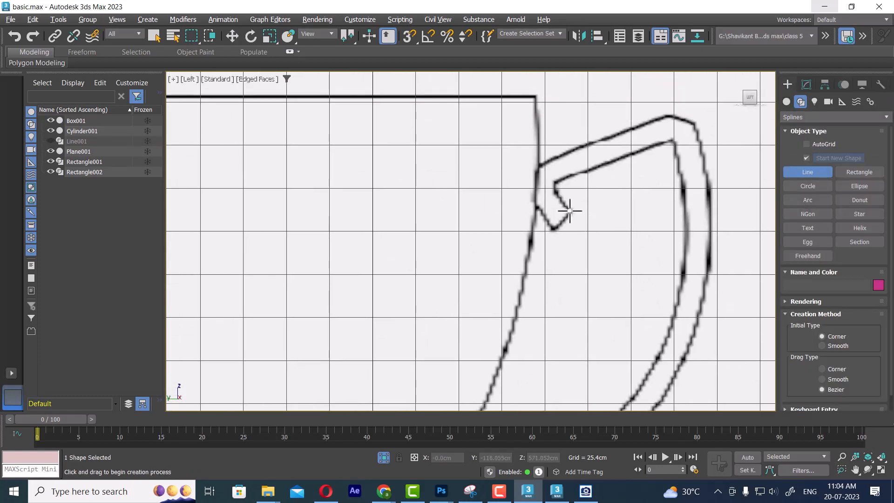
left_click(569, 210)
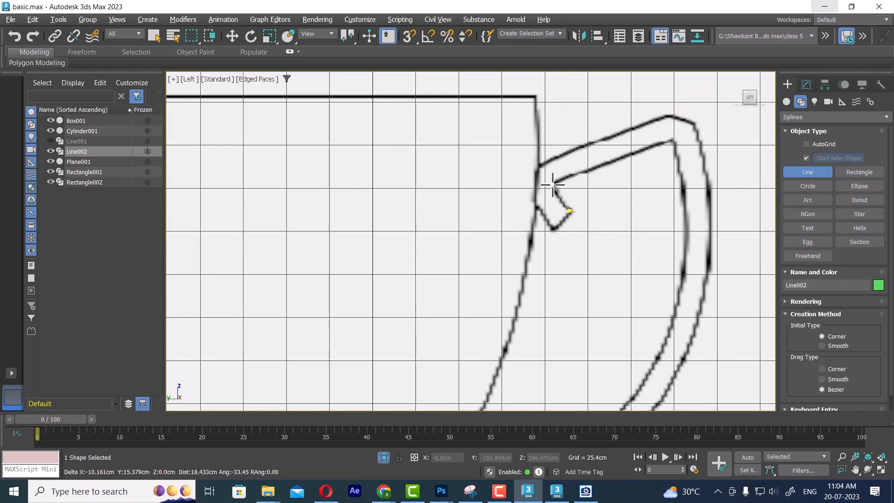
left_click(553, 184)
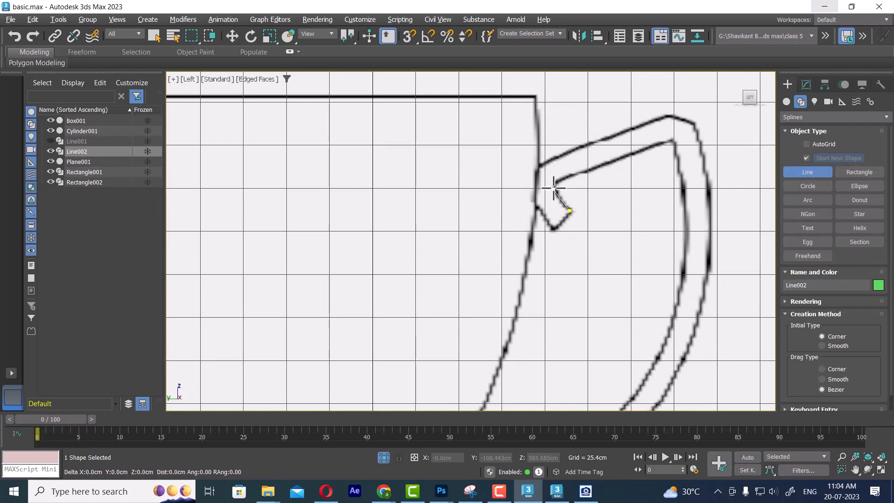
left_click(674, 139)
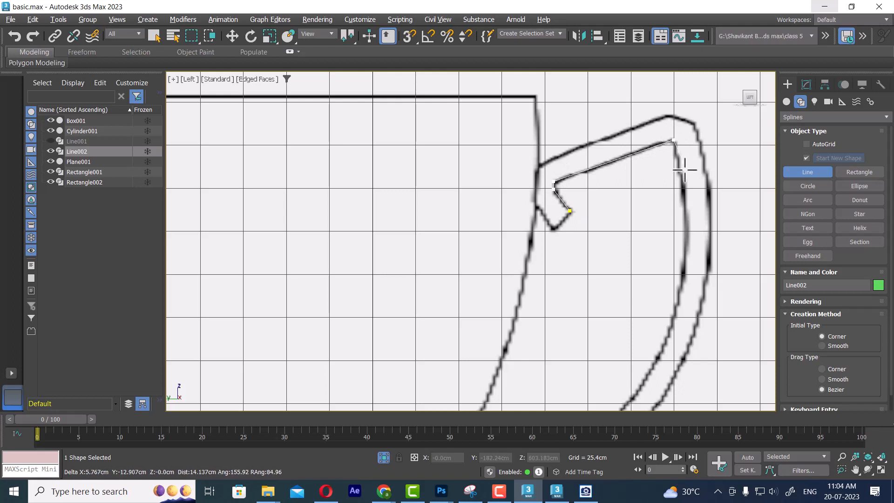
Continue the spline down the right handle's inner curve to where it meets the cup outline
middle_click_drag(682, 228, 684, 109)
left_click(656, 239)
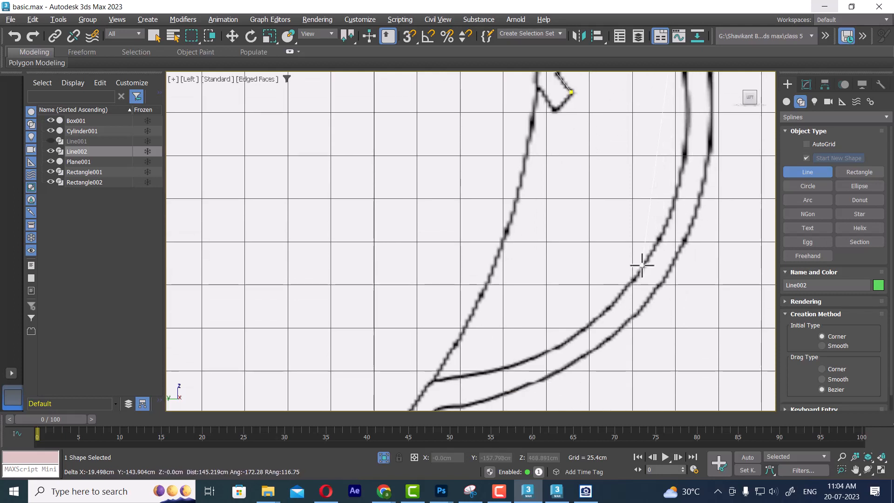
left_click(634, 276)
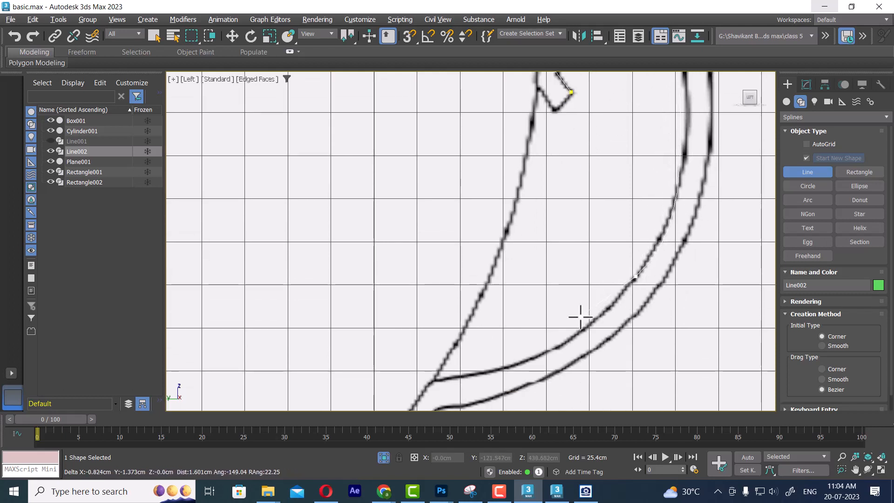
left_click(573, 336)
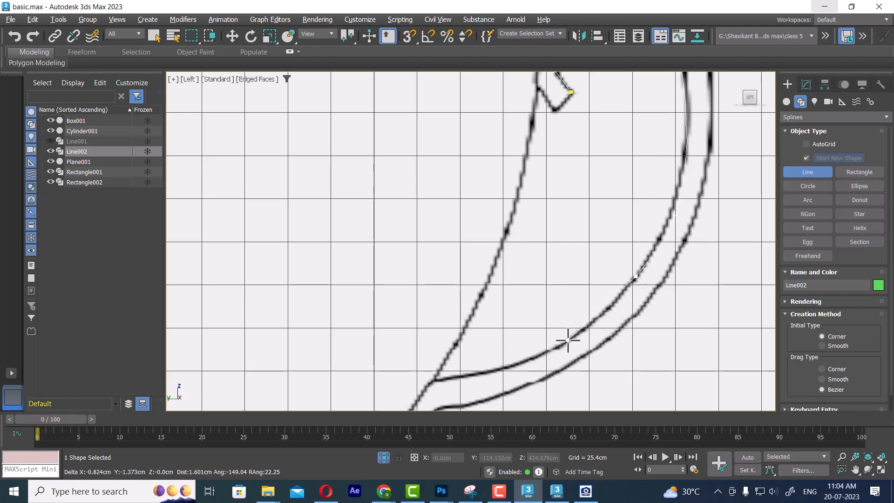
left_click(430, 381)
Trace the handle's lower hook along the cup outline, around its tip and back to the start of the outer curve
middle_click_drag(473, 293, 489, 257)
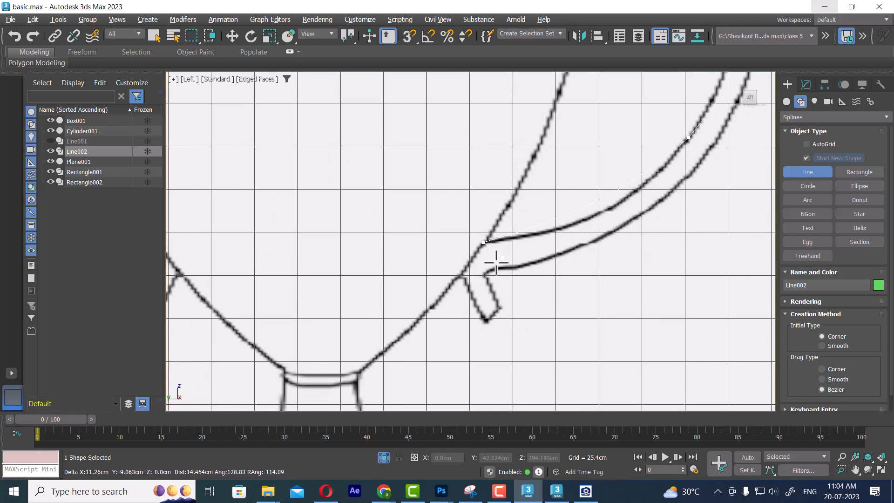
left_click(463, 275)
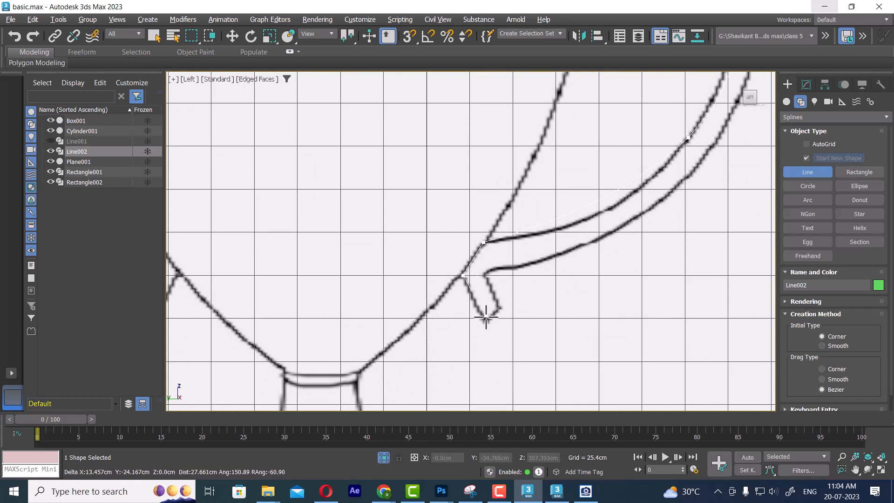
left_click(485, 321)
left_click(500, 308)
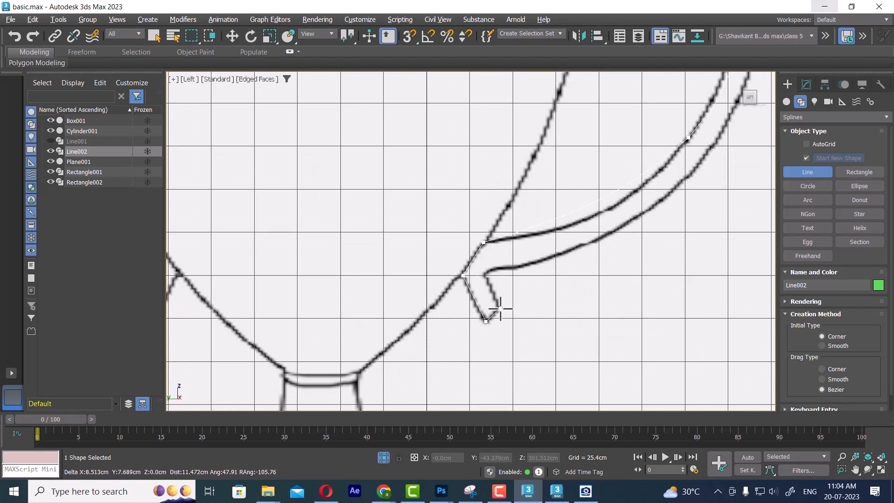
left_click(493, 267)
Continue the spline up the handle's outer curve to the upper outer corner
middle_click_drag(721, 145, 618, 285)
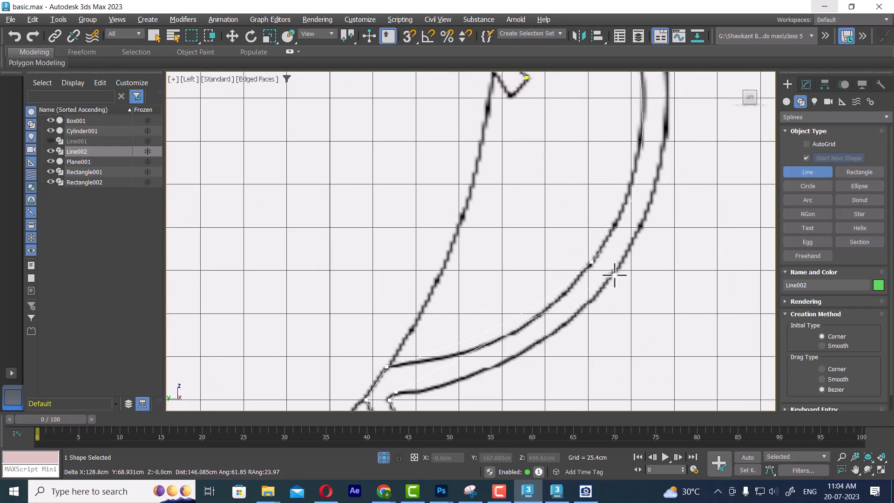
left_click(614, 274)
left_click(649, 210)
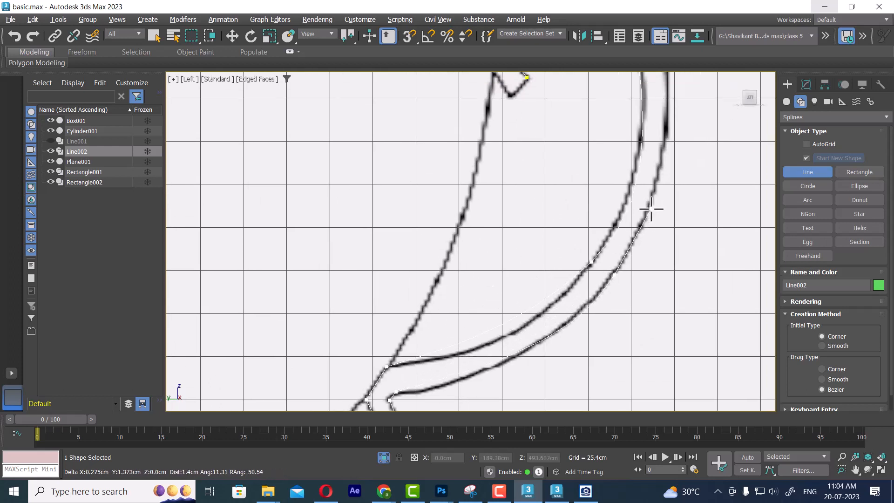
mouse_move(655, 199)
middle_mouse_down()
mouse_move(671, 176)
mouse_move(670, 205)
middle_mouse_up()
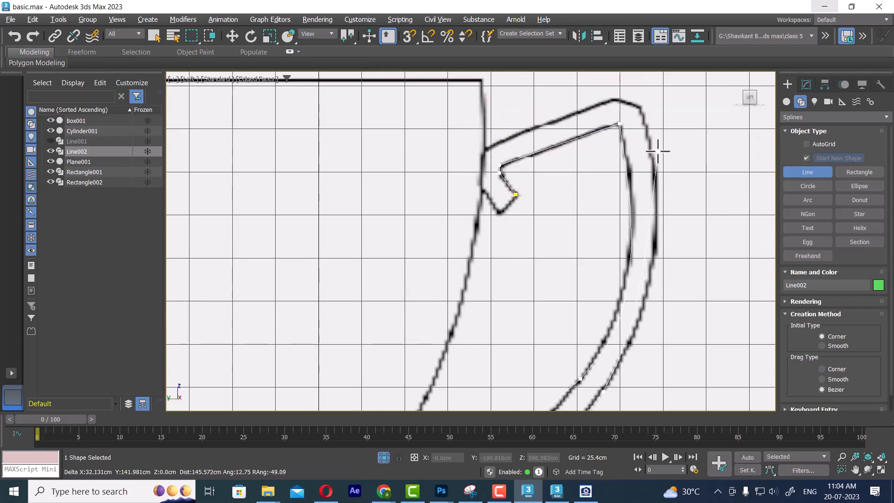
left_click(657, 225)
left_click(642, 109)
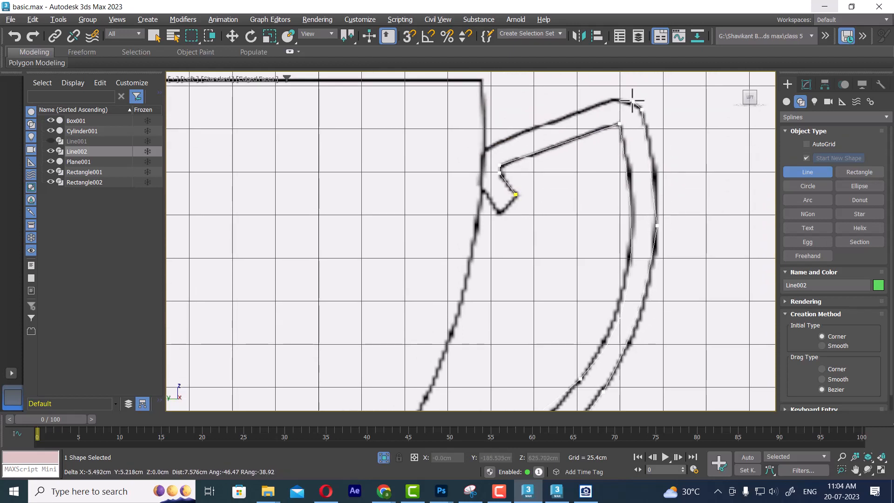
Trace the handle's top edge and upper hook back to the starting point, close the spline and open its modifier settings
left_click(616, 99)
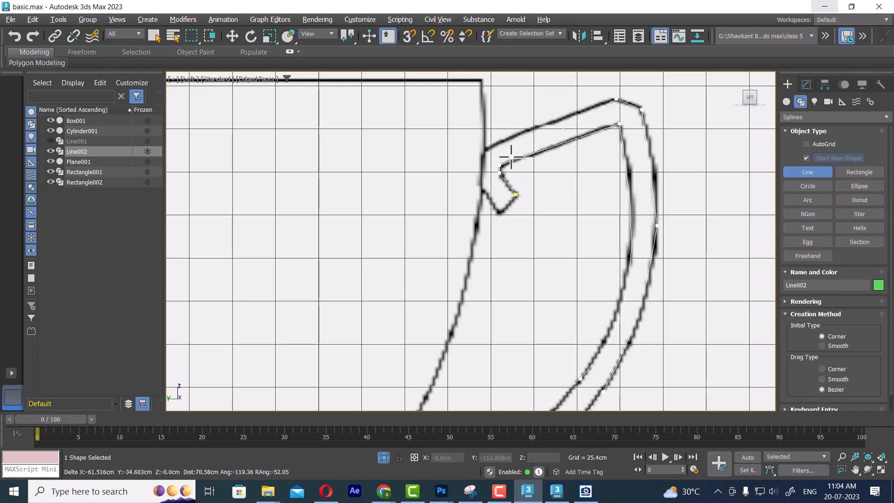
left_click(486, 149)
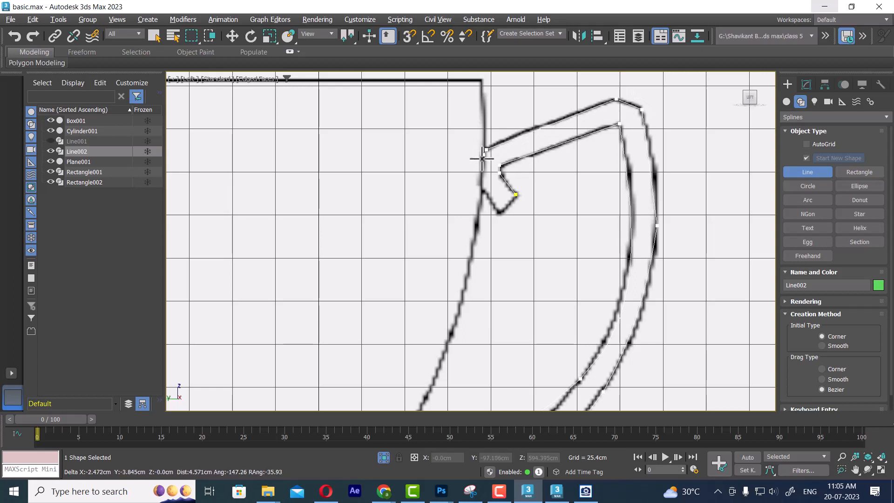
left_click(480, 190)
left_click(500, 213)
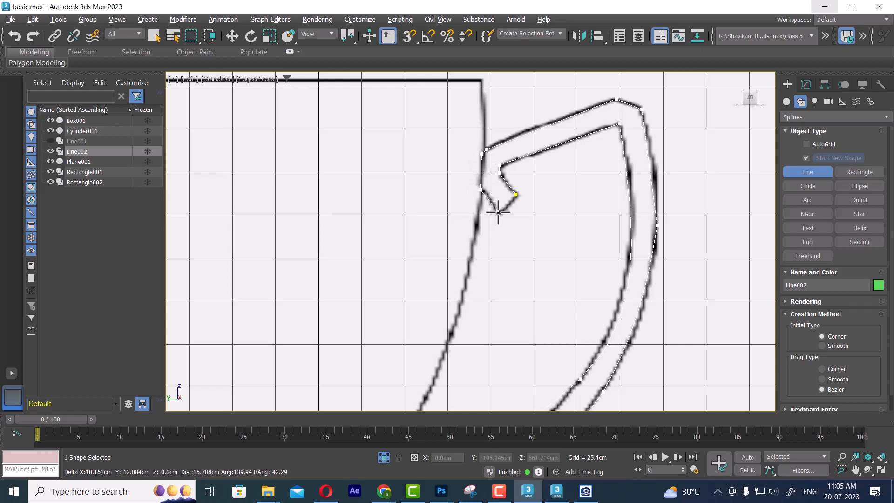
left_click(515, 195)
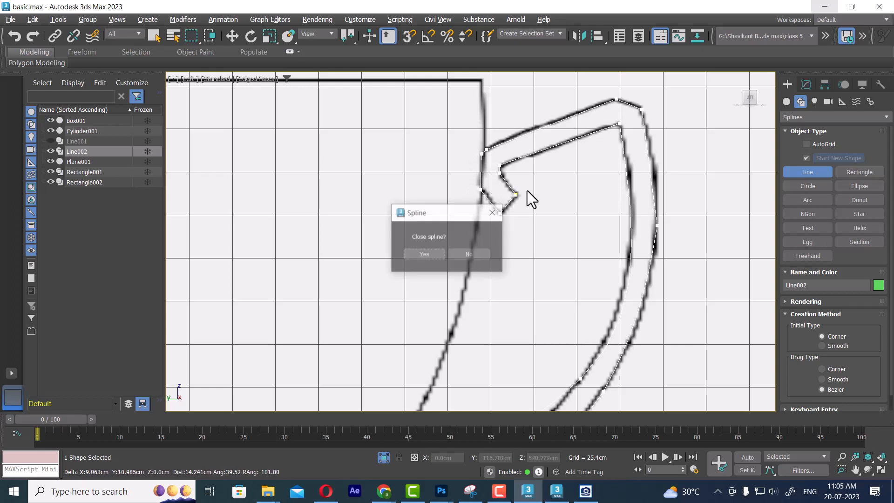
left_click(425, 254)
middle_click_drag(596, 238, 610, 97)
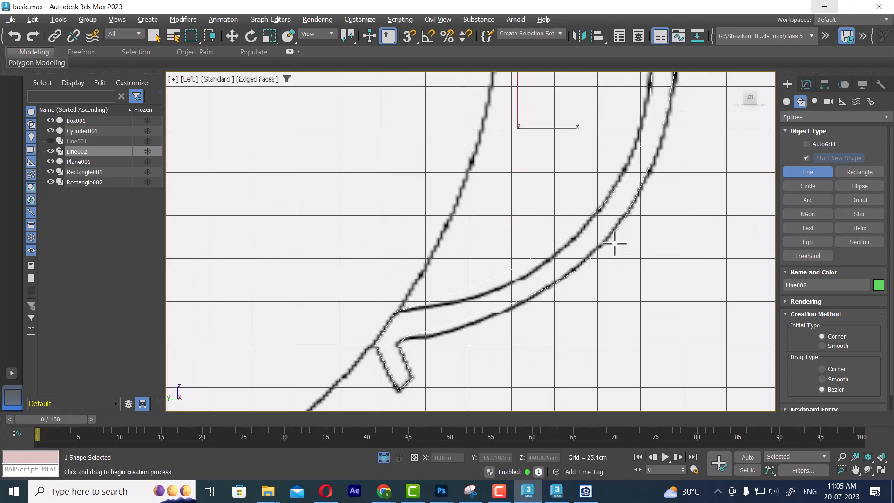
left_click(808, 85)
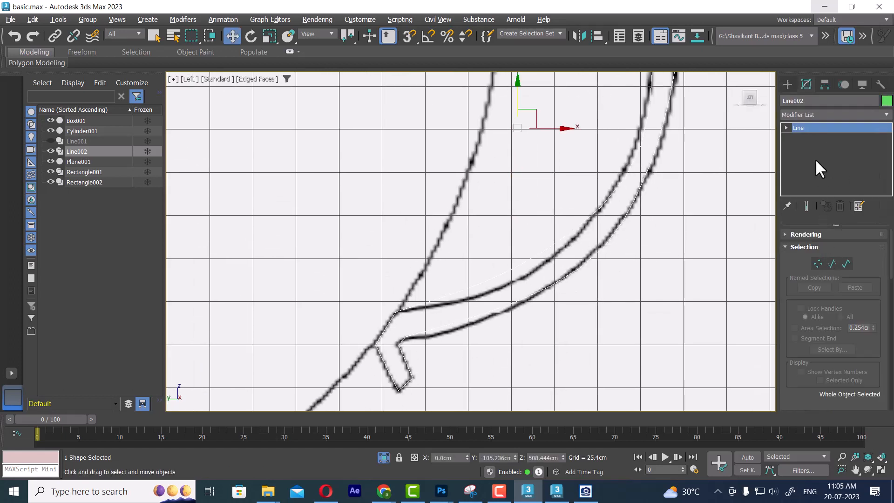
Edit the handle spline's vertices and adjust the tangent of the vertex midway along the inner curve to follow the sketch
left_click(817, 263)
left_click_drag(565, 184, 605, 228)
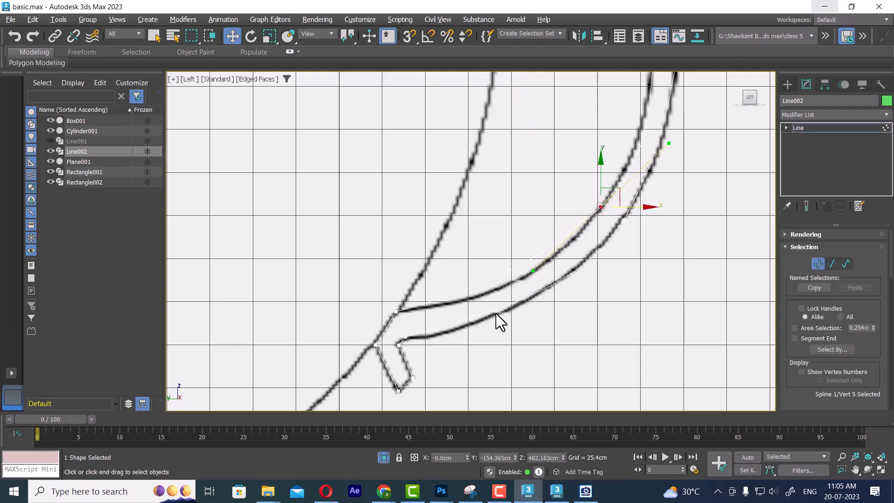
middle_click_drag(607, 199, 610, 260)
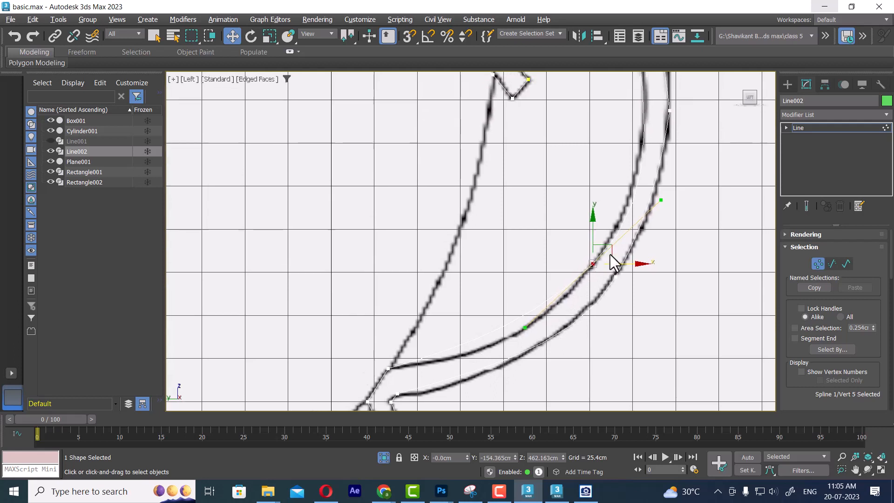
left_click_drag(659, 198, 655, 175)
middle_click_drag(599, 252, 625, 216)
Convert the vertex where the inner curve meets the cup to Bezier Corner and bend its curve-side tangent to the sketch
left_click(416, 331)
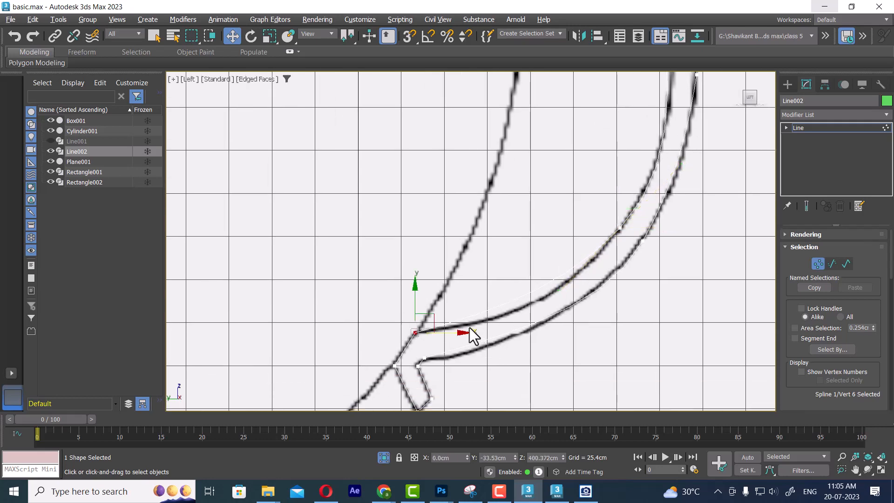
scroll(470, 316, "up", 5)
right_click(422, 265)
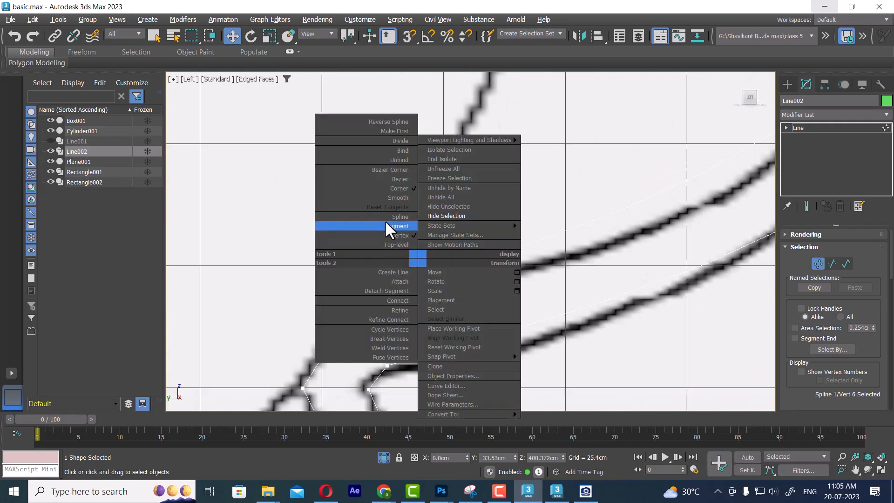
left_click(400, 173)
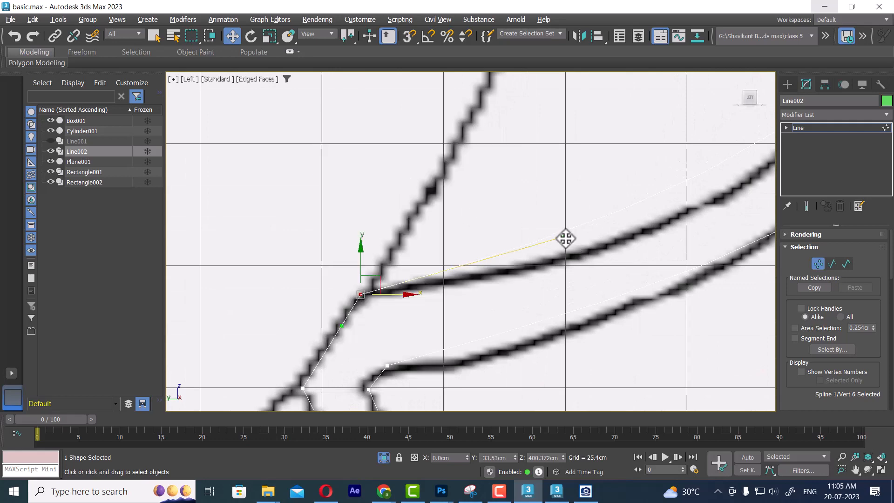
left_click_drag(564, 239, 687, 271)
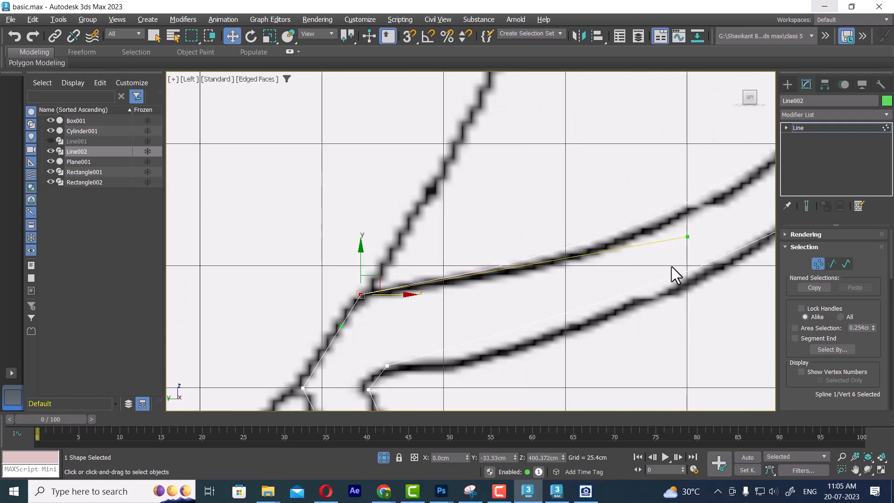
scroll(554, 335, "down", 6)
scroll(573, 302, "up", 4)
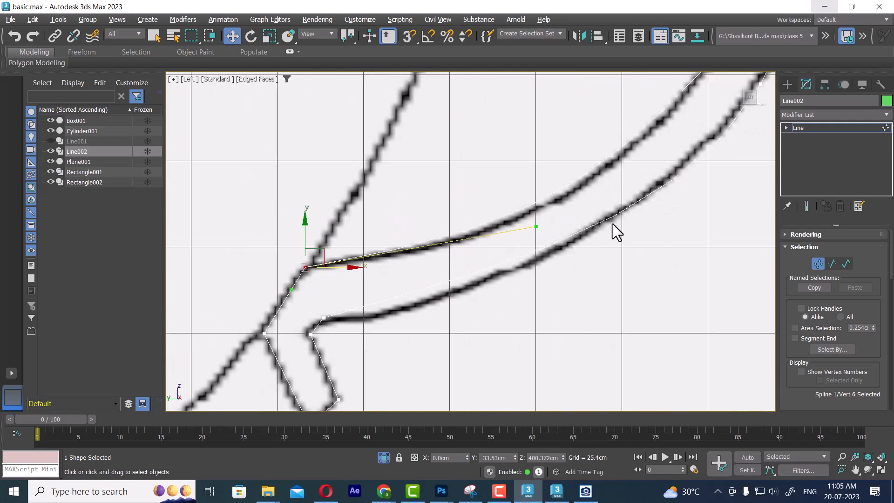
scroll(612, 228, "down", 2)
Convert the vertex at the lower end of the outer curve to Bezier Corner and pull its tangent toward the sketched curve
left_click_drag(711, 109, 711, 110)
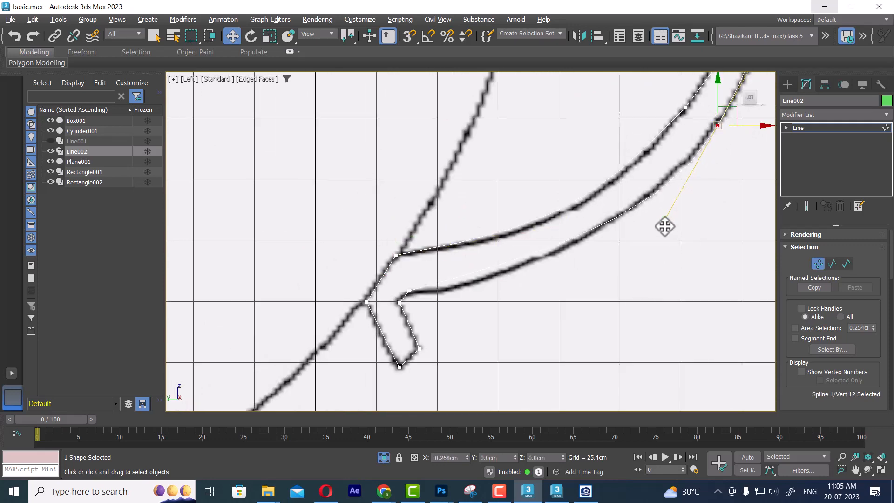
right_click(664, 198)
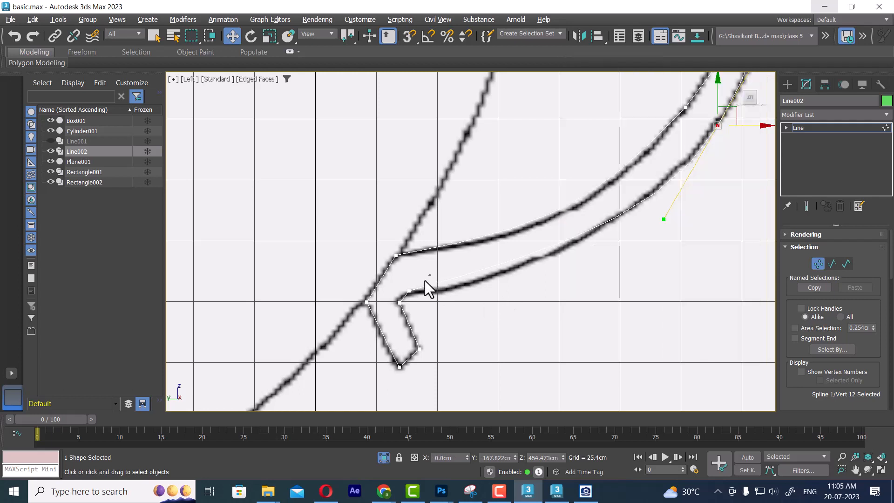
left_click(408, 291)
right_click(487, 262)
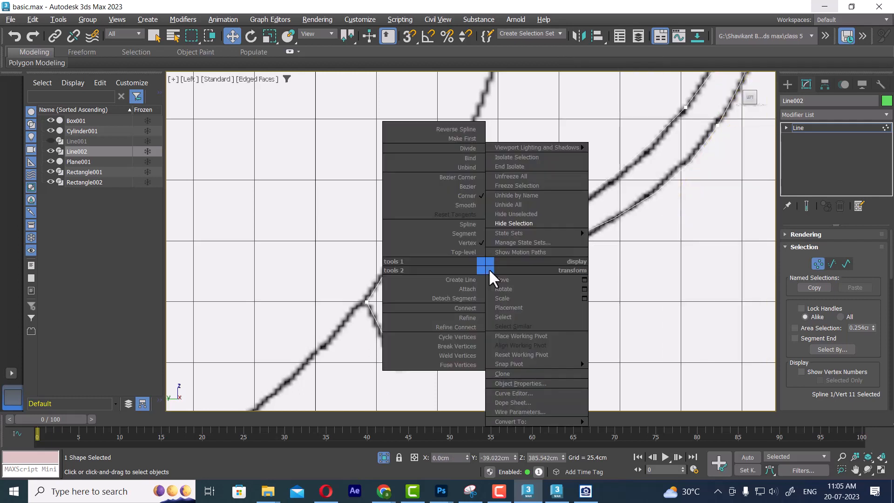
left_click(472, 176)
left_click_drag(537, 257, 529, 275)
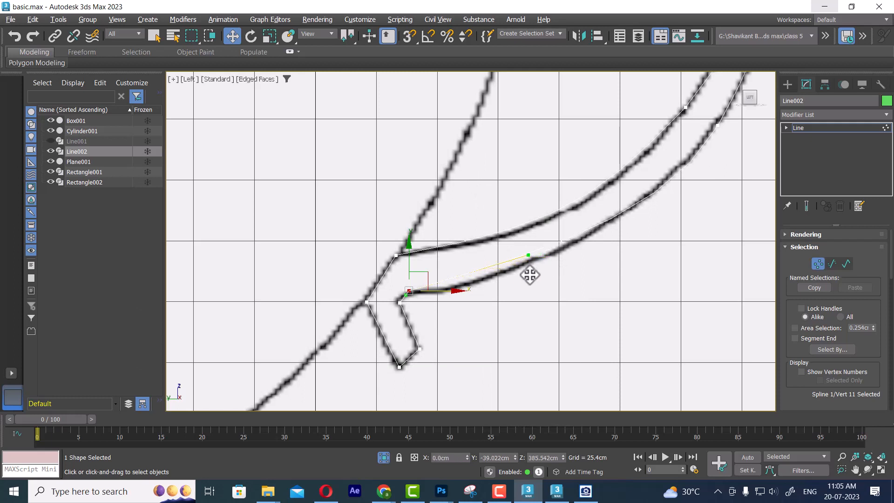
Adjust the tangent of the outer curve's lower-middle vertex so the spline follows the sketch
left_click(716, 124)
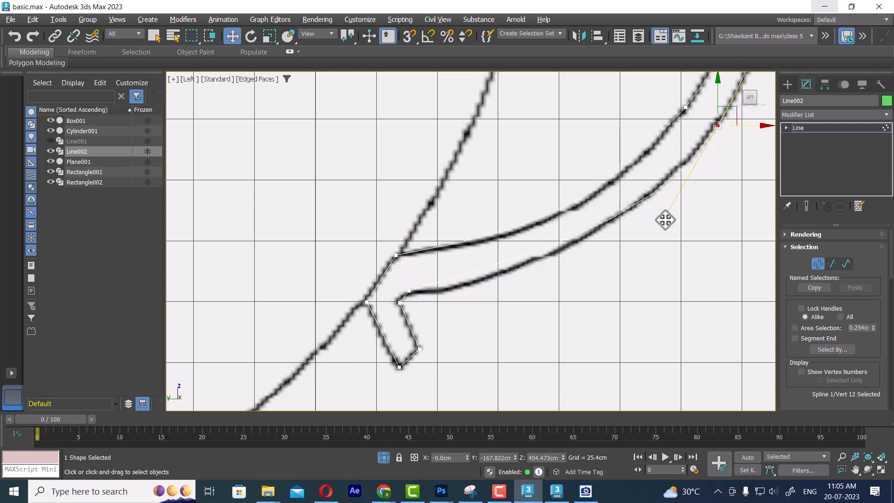
middle_click_drag(649, 216, 632, 230)
scroll(633, 245, "down", 2)
mouse_move(586, 278)
left_mouse_down()
mouse_move(570, 273)
mouse_move(586, 279)
left_mouse_up()
middle_click_drag(545, 305, 574, 273)
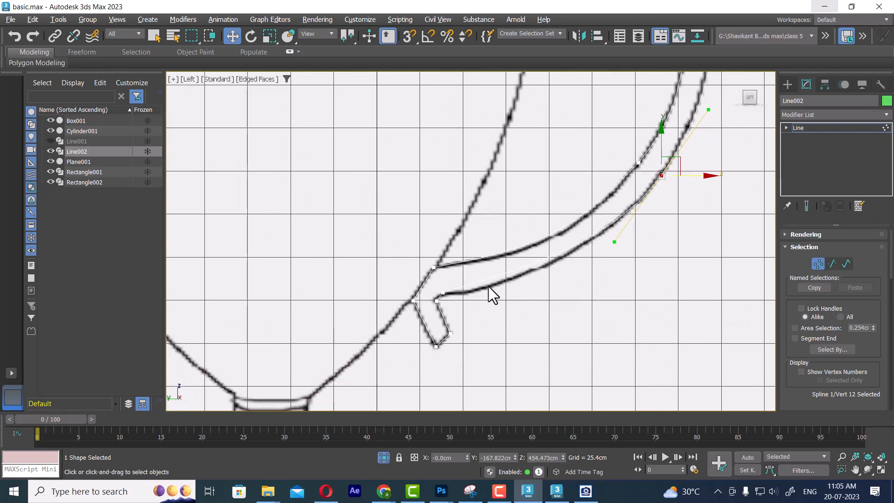
Refine the tangent and position of the vertex at the outer curve's lower end to match the sketch
left_click(443, 294)
mouse_move(529, 269)
left_mouse_down()
mouse_move(537, 279)
mouse_move(520, 271)
mouse_move(537, 275)
left_mouse_up()
scroll(516, 297, "up", 2)
middle_click_drag(516, 298, 540, 279)
scroll(540, 280, "up", 2)
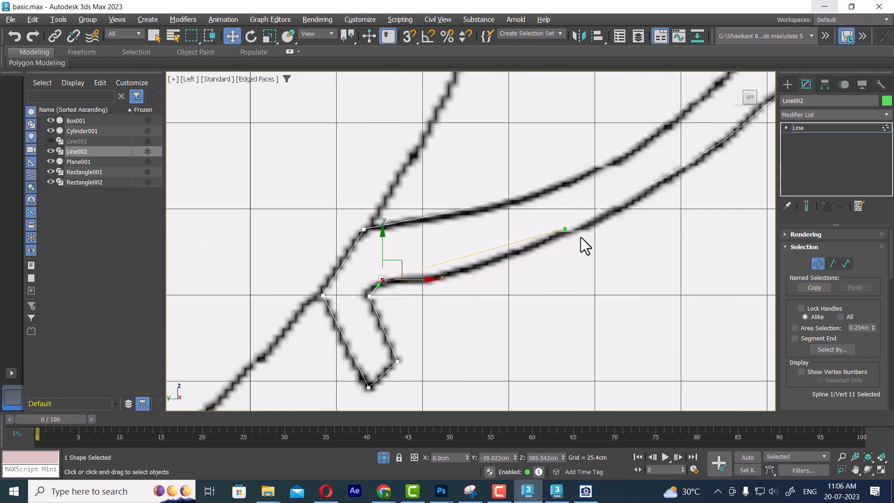
left_click_drag(403, 279, 417, 278)
scroll(577, 235, "down", 2)
scroll(615, 223, "down", 1)
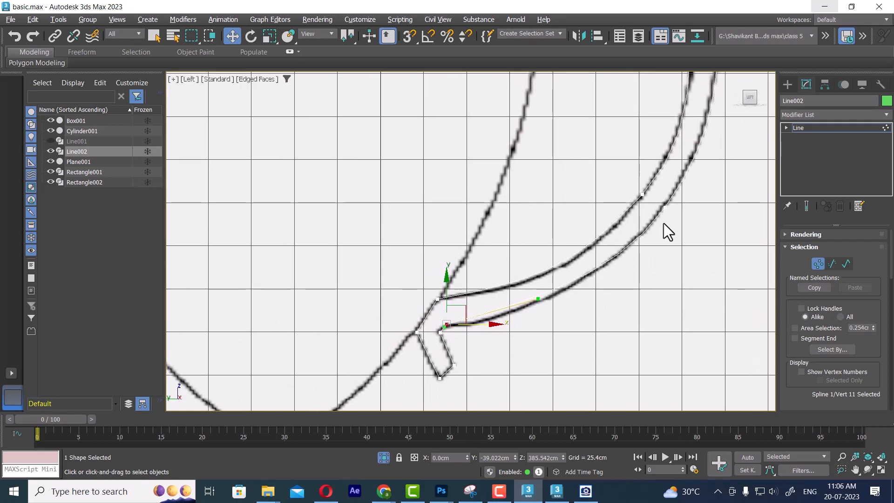
Leave vertex editing and isolate the whole handle spline
scroll(528, 319, "up", 2)
middle_click_drag(528, 319, 589, 365)
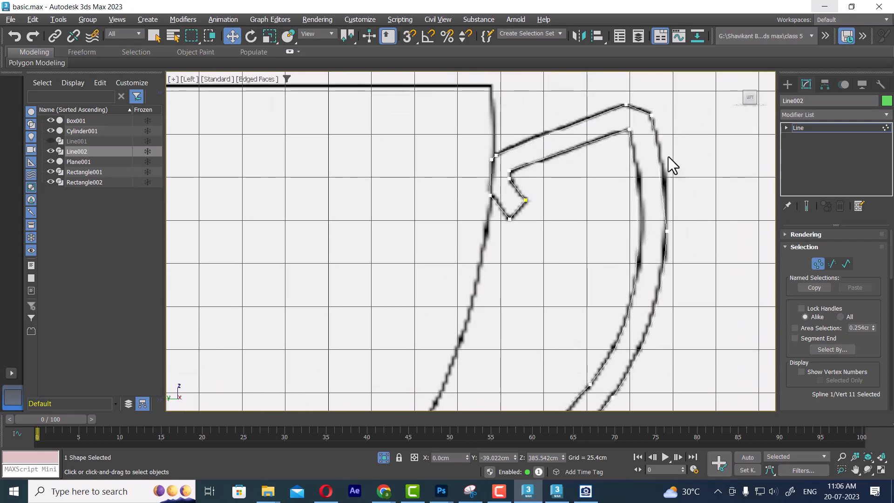
scroll(632, 244, "down", 2)
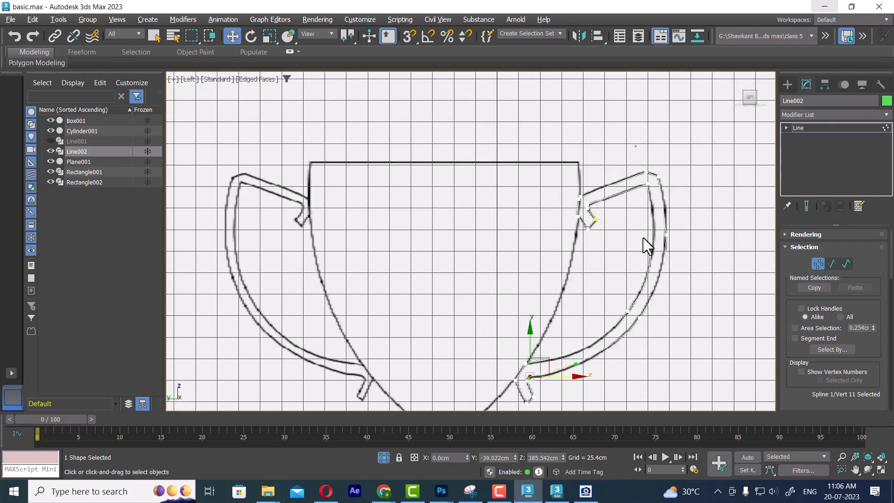
right_click(624, 213)
left_click(600, 210)
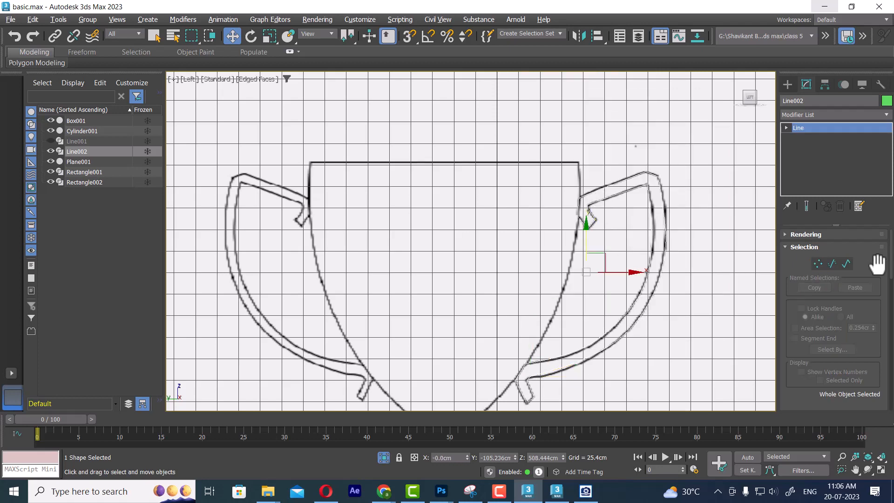
middle_click_drag(596, 303, 624, 260)
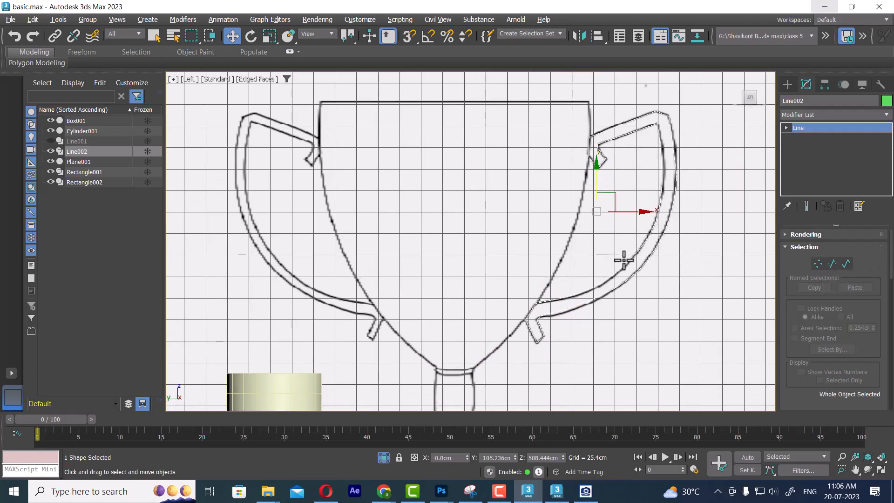
key("alt+q")
left_click(591, 183)
left_click(555, 219)
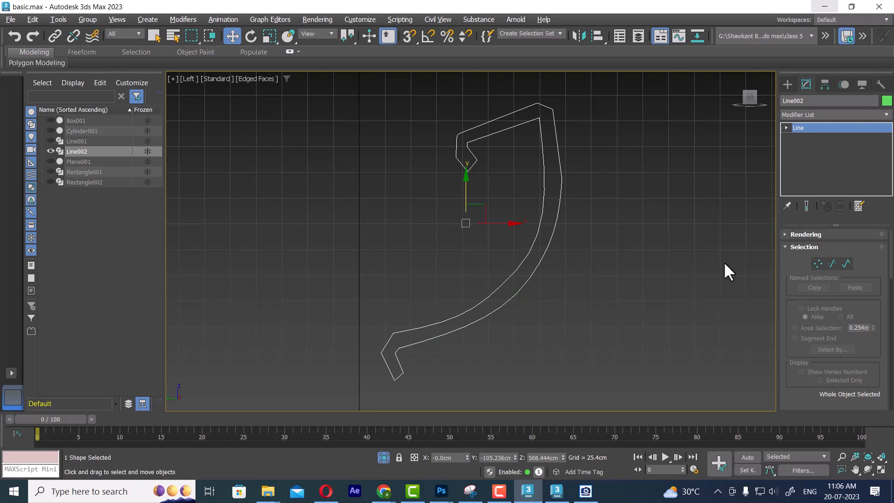
Switch to the perspective view and apply an Extrude modifier with an amount of 16.49 cm to the handle outline
middle_click_drag(584, 307, 602, 320)
key("p")
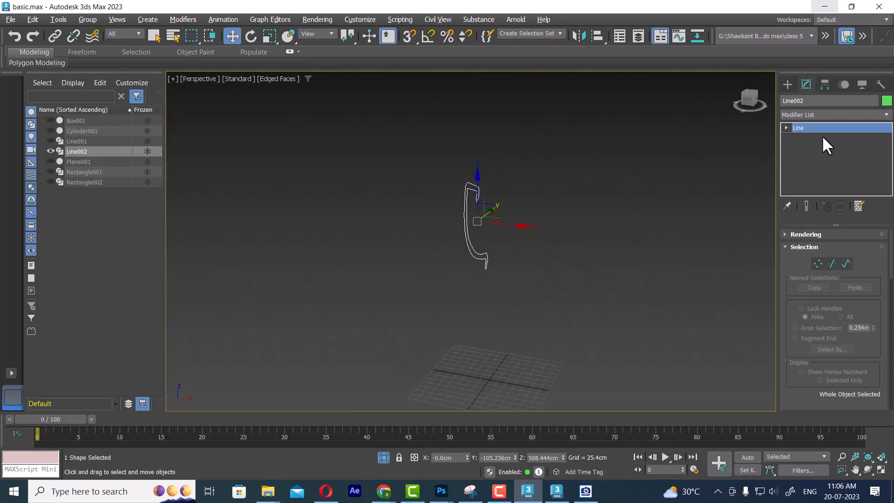
left_click(822, 116)
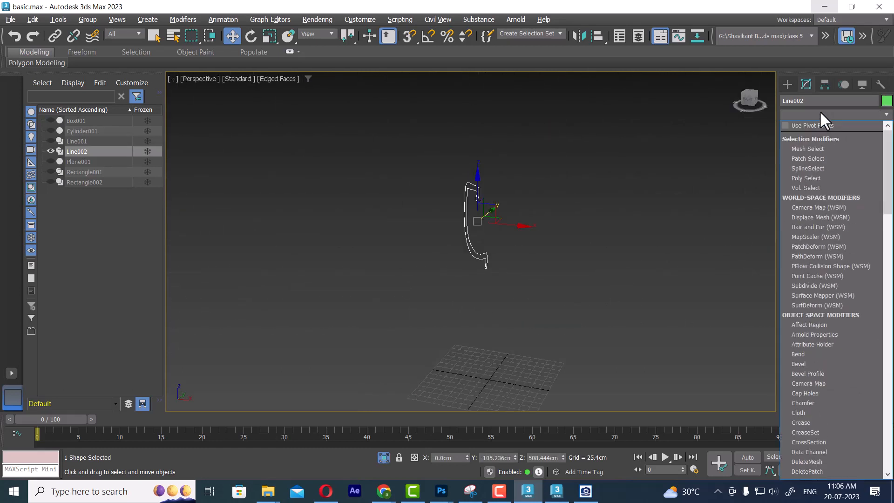
type("ex")
left_click(801, 126)
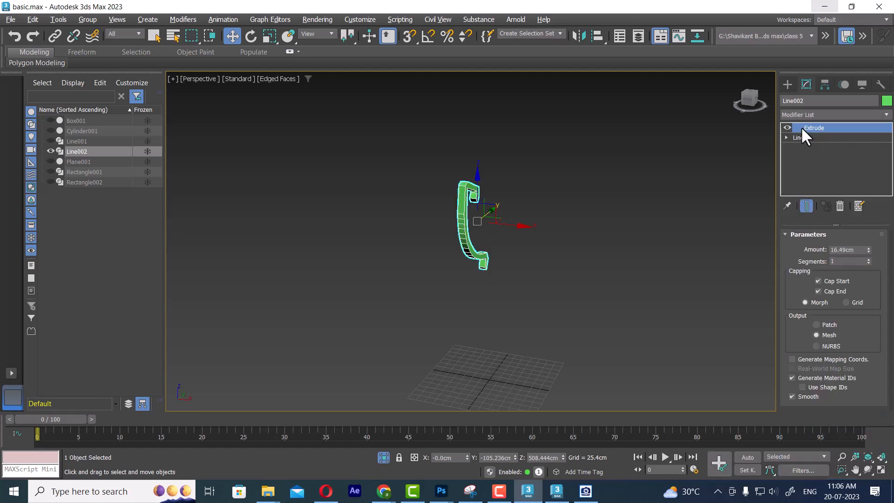
Inspect the extruded handle in perspective and unhide all the other objects
middle_click_drag(567, 295, 657, 269, "alt")
scroll(579, 277, "up", 3)
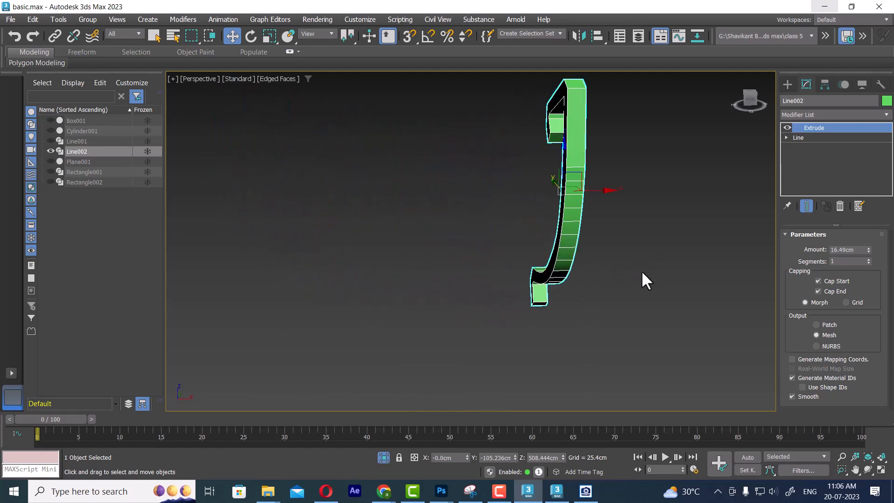
middle_click_drag(639, 239, 638, 251)
right_click(635, 261)
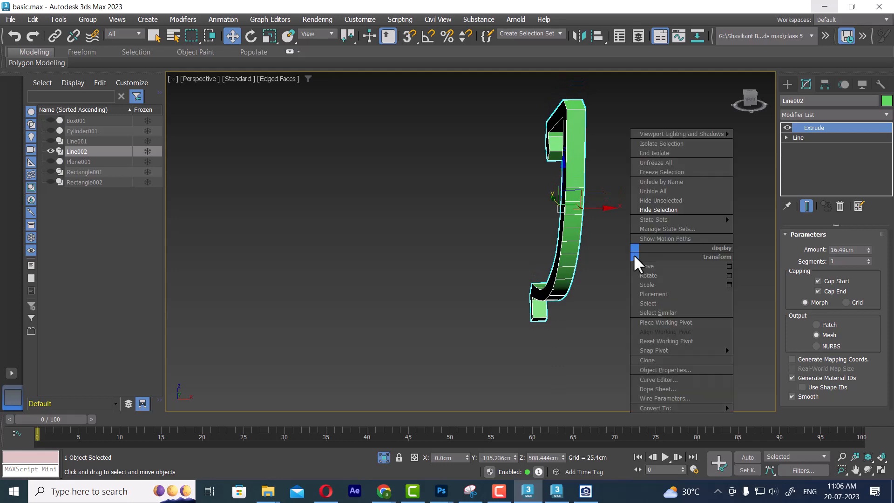
left_click(660, 189)
scroll(676, 266, "down", 6)
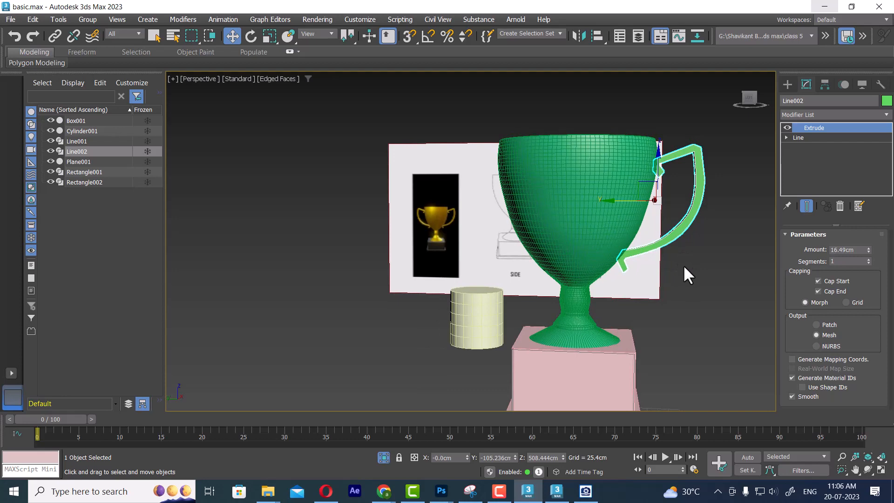
In the left view, mirror the handle as a copy across the X axis with an offset of -355.133 cm
key("f")
key("l")
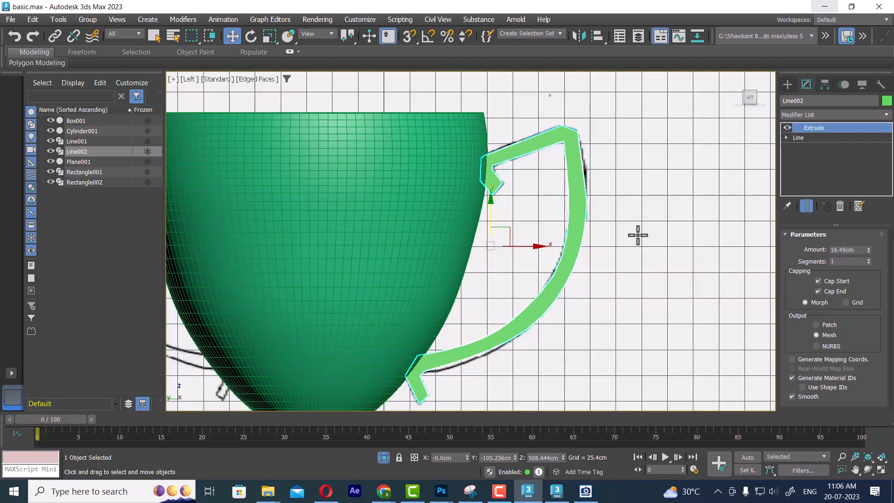
scroll(646, 266, "down", 5)
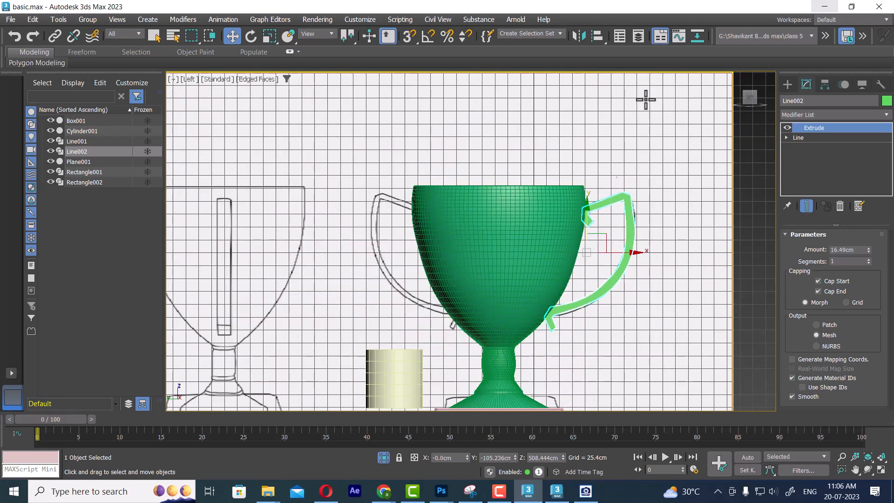
left_click(580, 35)
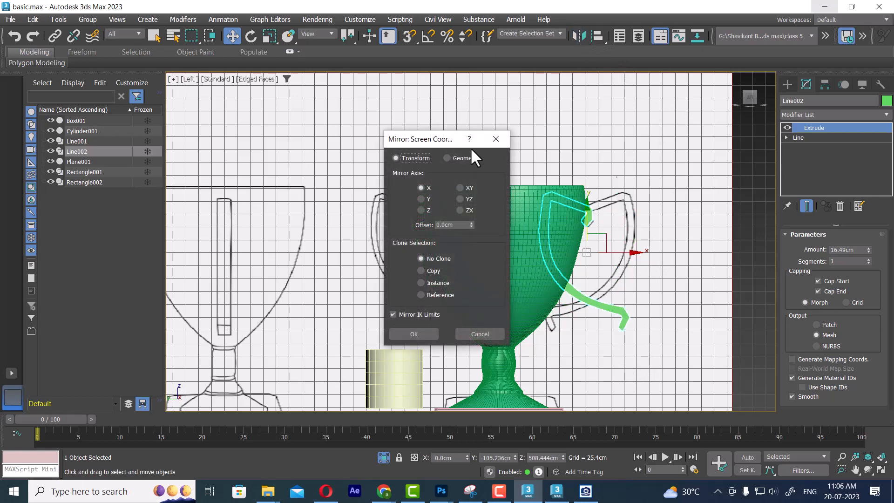
left_click_drag(470, 140, 749, 140)
mouse_move(762, 186)
left_mouse_down()
mouse_move(760, 216)
mouse_move(773, 186)
mouse_move(767, 220)
mouse_move(763, 184)
mouse_move(755, 393)
mouse_move(762, 187)
left_mouse_up()
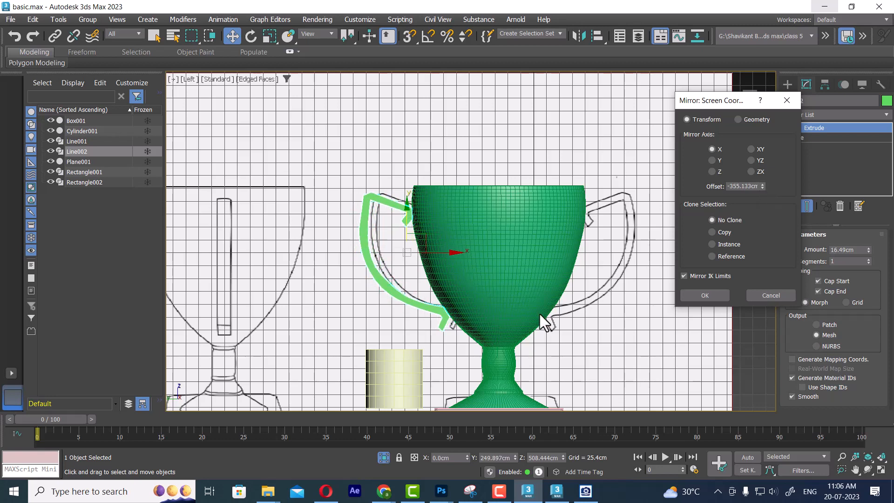
left_click(725, 230)
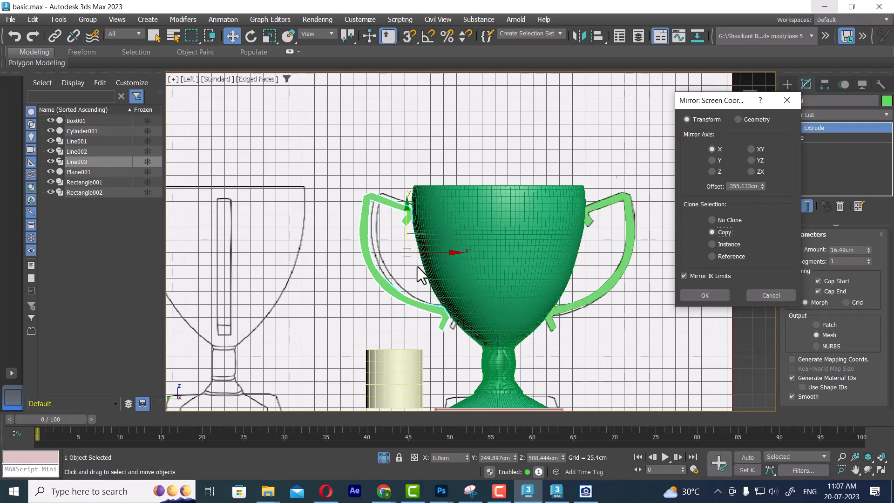
left_click(705, 295)
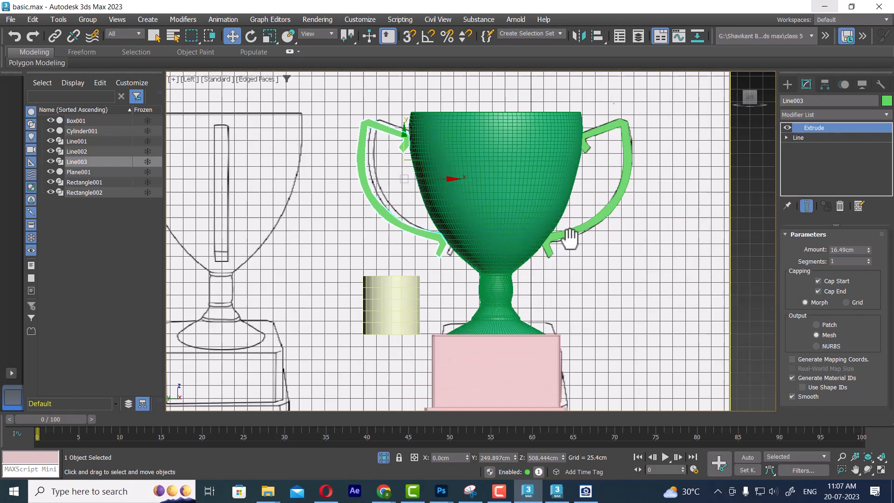
Return to the perspective view and delete the spare cylinder standing beside the trophy base
key("p")
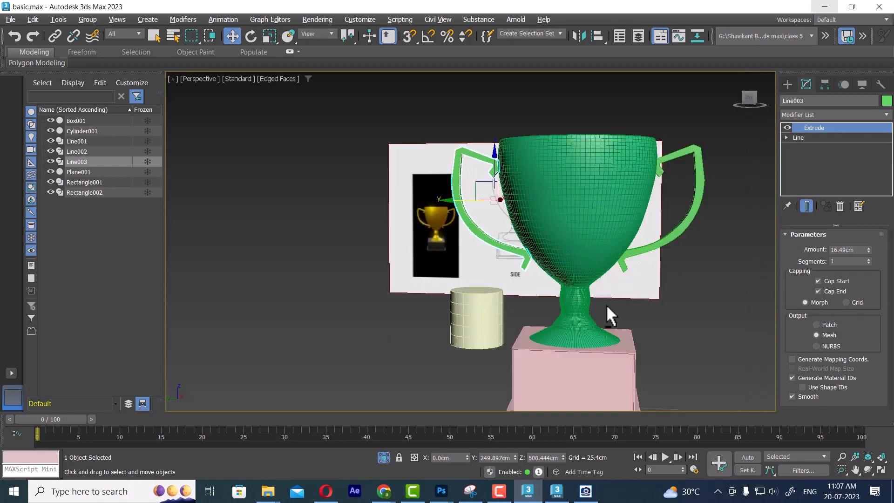
middle_click_drag(606, 304, 507, 275, "alt")
left_click(510, 268)
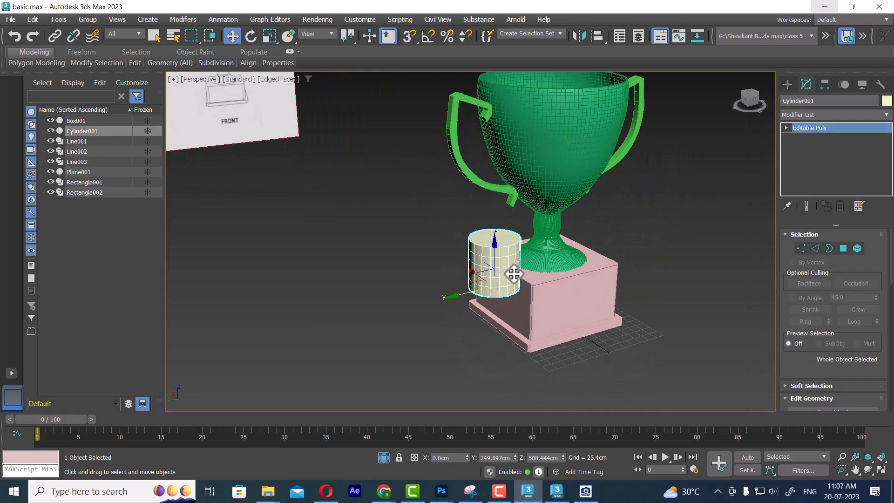
key("Delete")
scroll(525, 255, "down", 3)
scroll(605, 205, "up", 1)
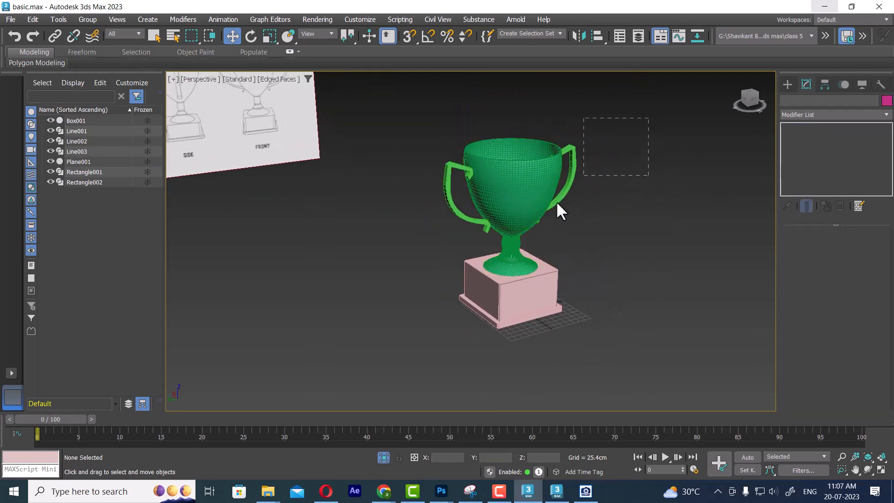
Select all the trophy parts and change their object color to the first grey custom color
left_click_drag(557, 203, 407, 361)
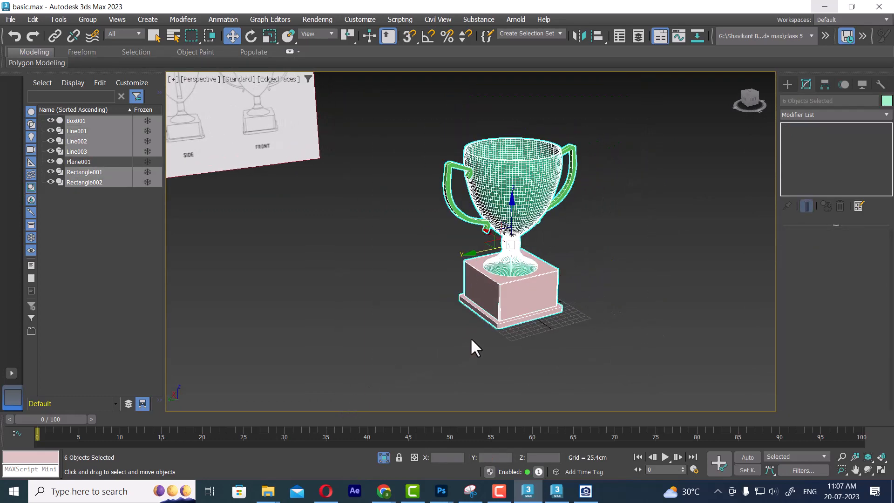
left_click(886, 100)
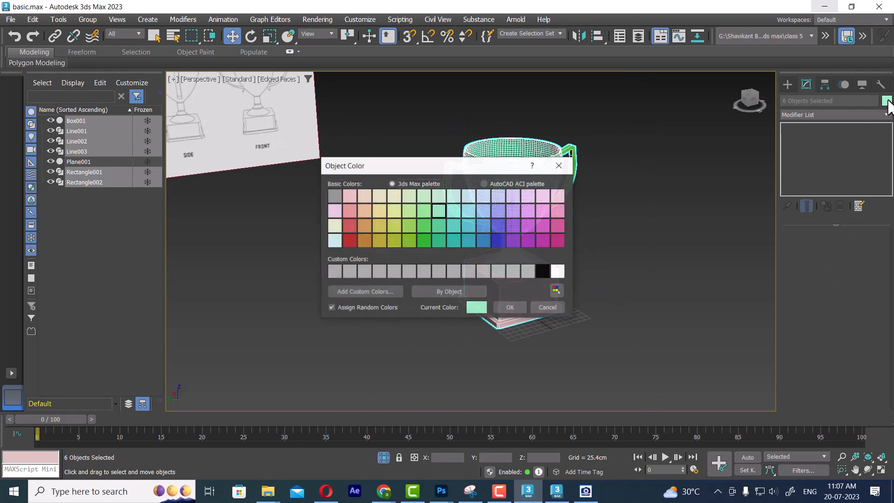
left_click(332, 270)
left_click(518, 309)
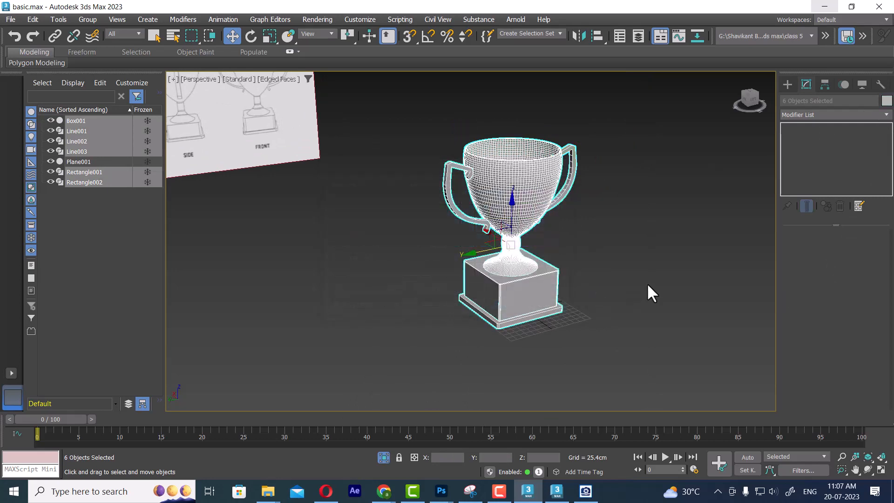
scroll(646, 284, "up", 4)
middle_click_drag(646, 285, 630, 300)
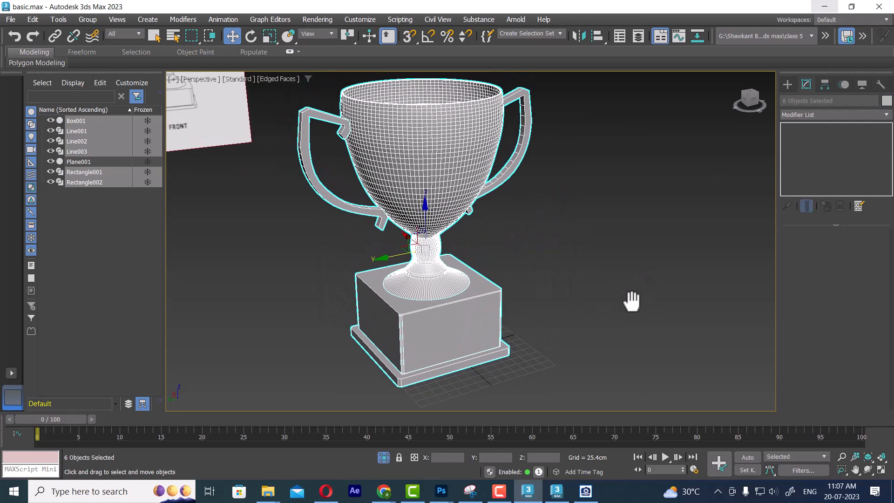
left_click(632, 295)
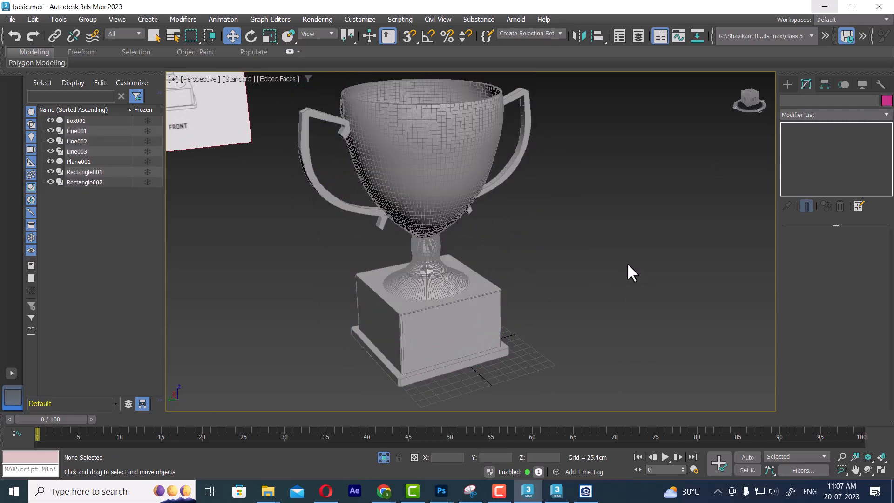
With all trophy parts selected, give the second material slot a yellow base color of about RGB 0.745, 0.694, 0.118
key("m")
left_click_drag(302, 61, 692, 90)
scroll(448, 183, "down", 4)
left_click_drag(519, 122, 344, 348)
left_click(682, 146)
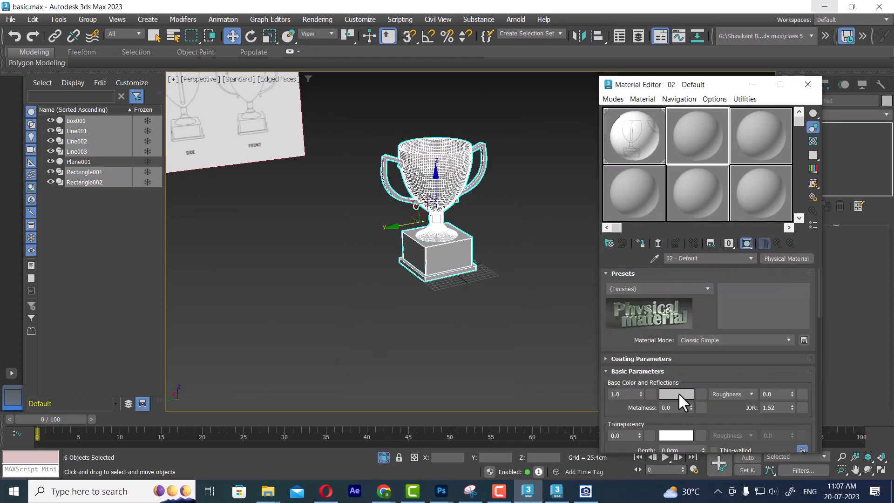
left_click(678, 393)
left_click(423, 300)
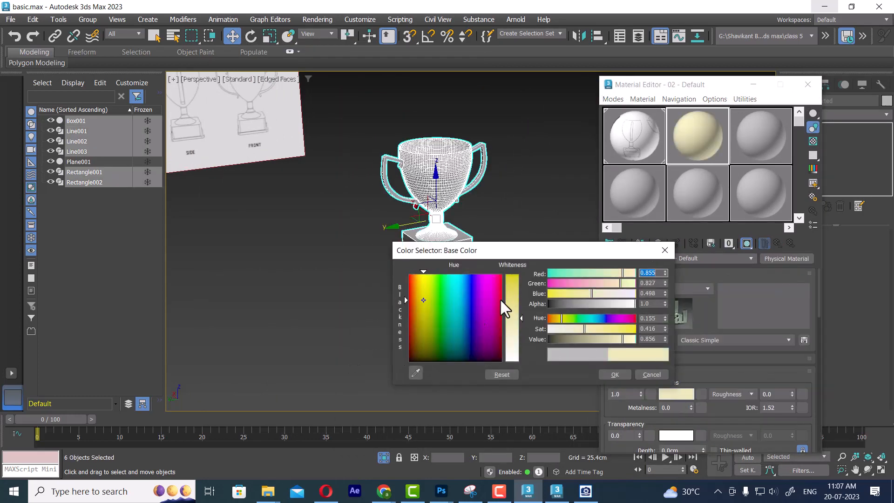
left_click(512, 285)
left_click(619, 372)
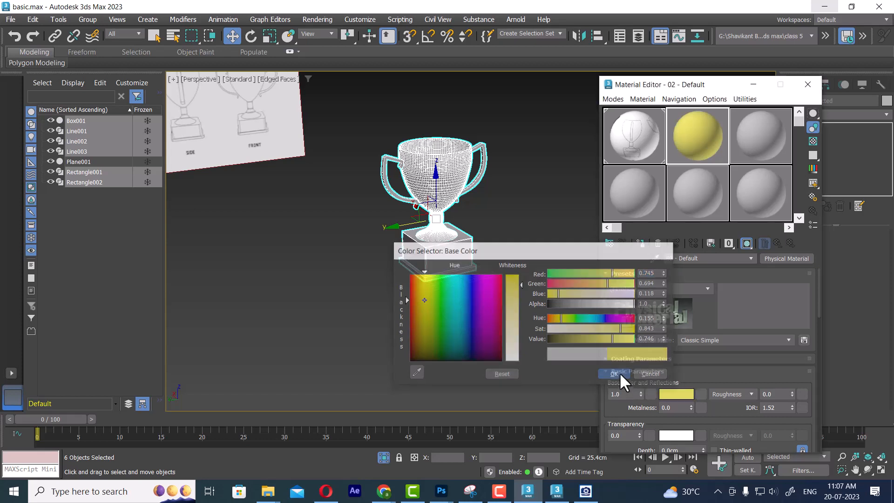
Assign the yellow material to the selected trophy parts and set its material mode to Classic Advanced
left_click(640, 242)
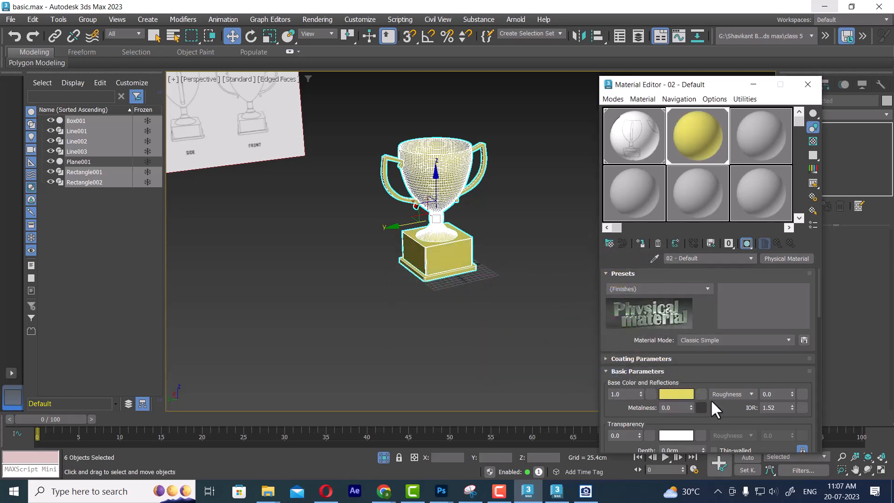
left_click(763, 342)
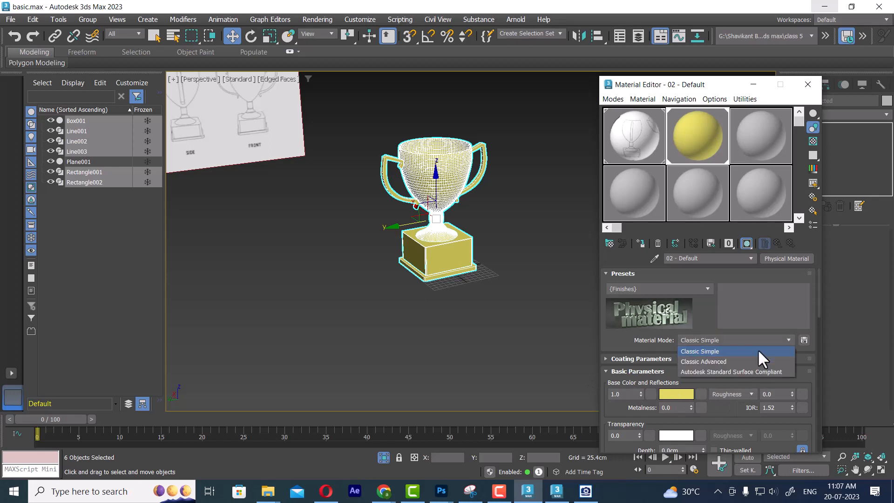
left_click(754, 362)
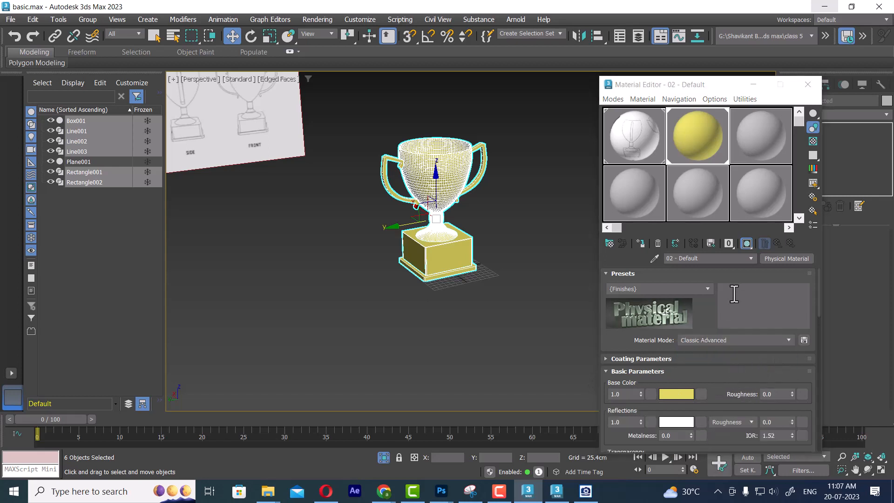
Render the perspective view of the yellow trophy and close the rendered frame
scroll(450, 277, "up", 3)
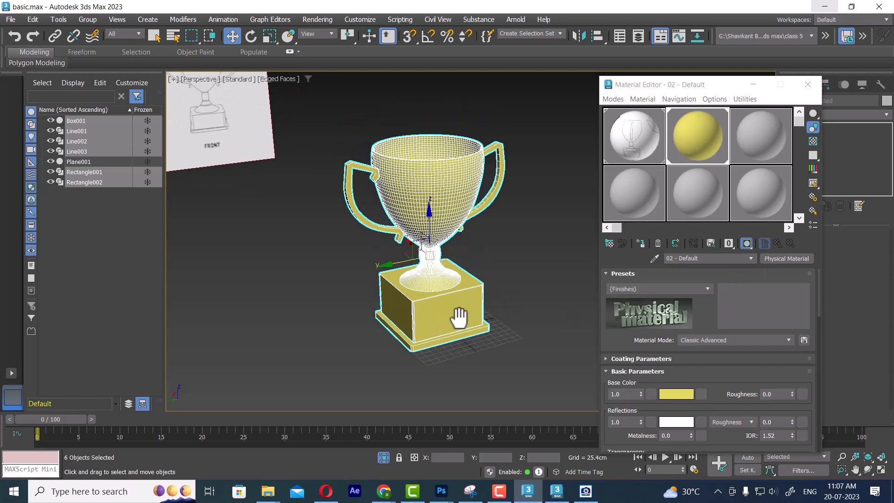
left_click(806, 88)
left_click_drag(511, 37, 260, 14)
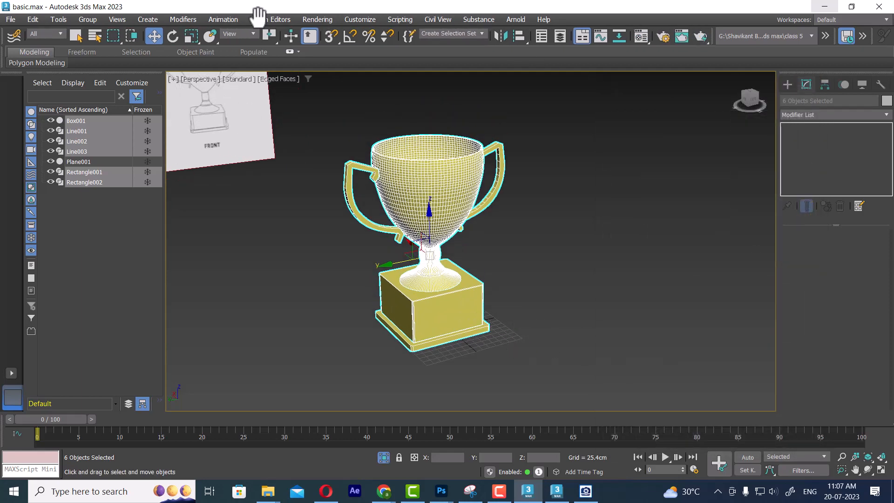
left_click(700, 37)
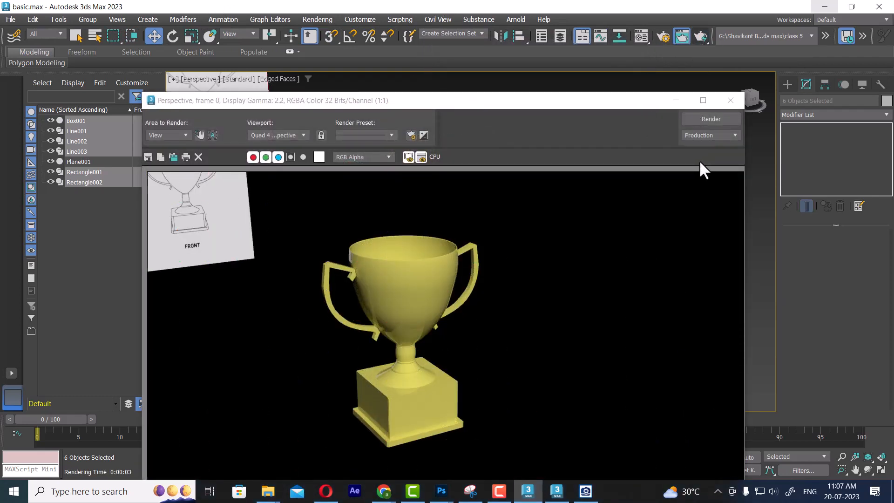
left_click(729, 99)
Select all six trophy parts and group them under the name "1st object"
left_click_drag(618, 201, 426, 356)
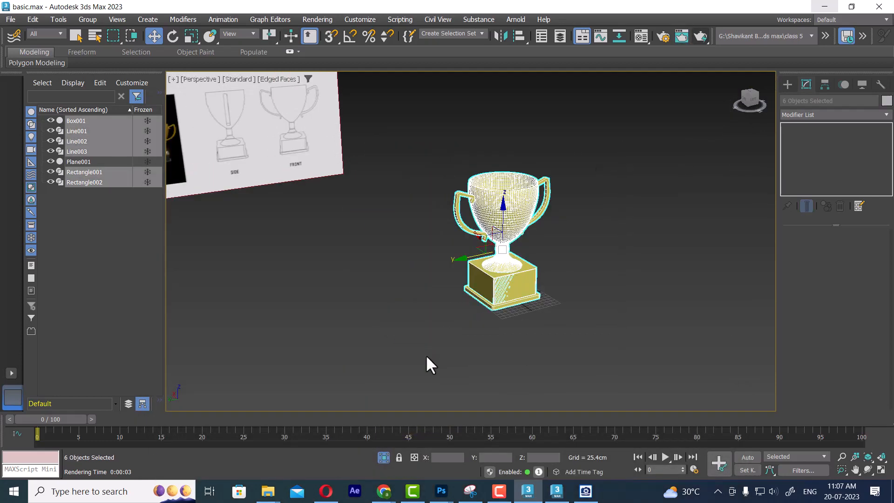
left_click(87, 19)
left_click(101, 35)
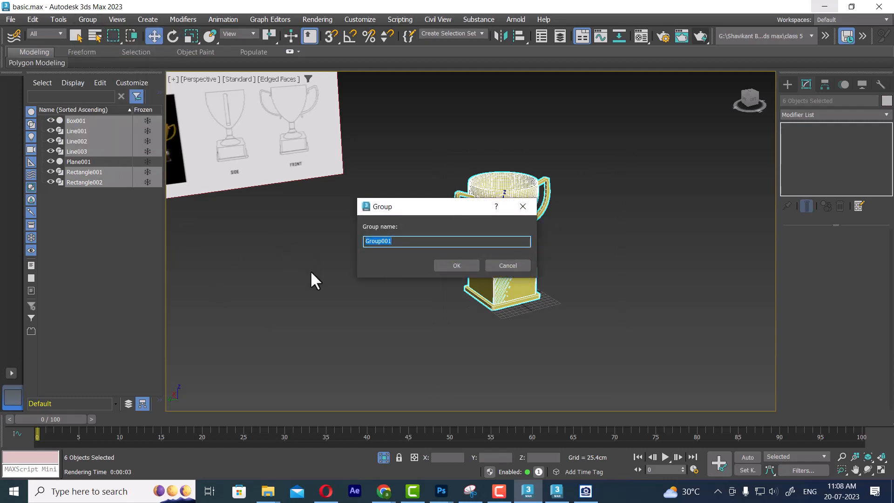
type("1st object")
left_click(461, 266)
Try moving the whole trophy group along the Y axis, and undo the move
middle_click_drag(578, 302, 584, 304)
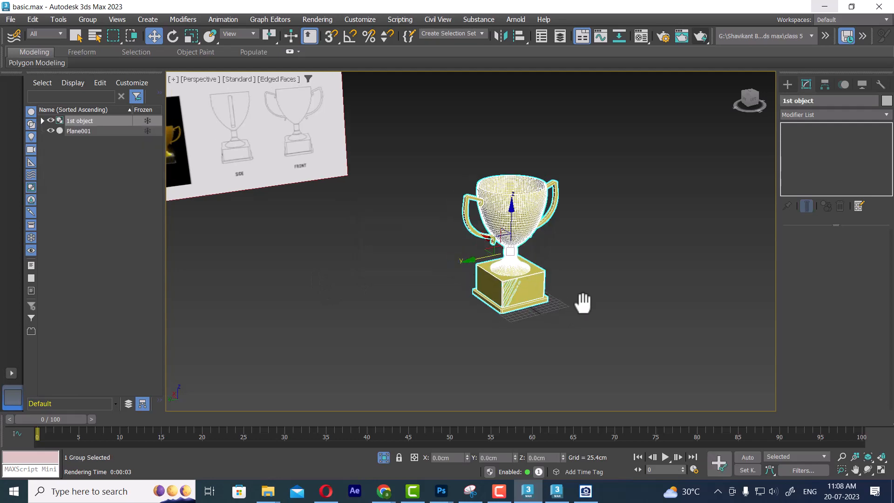
scroll(643, 306, "down", 4)
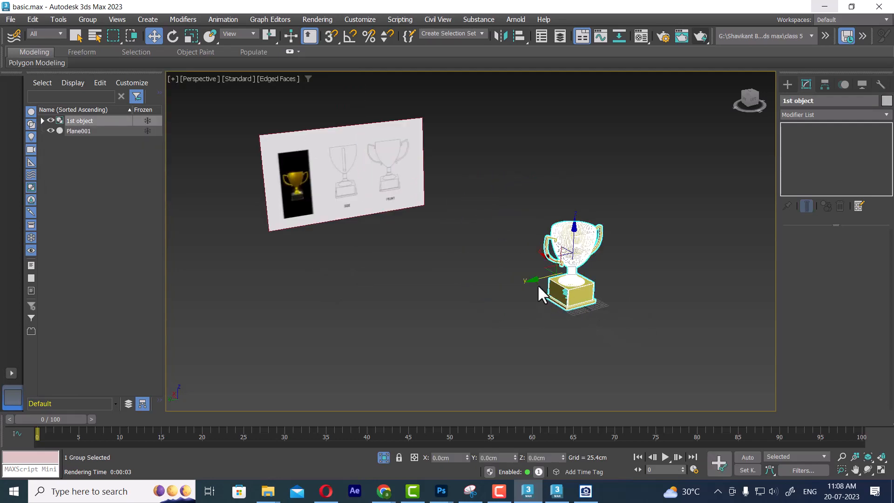
left_click_drag(533, 279, 364, 323)
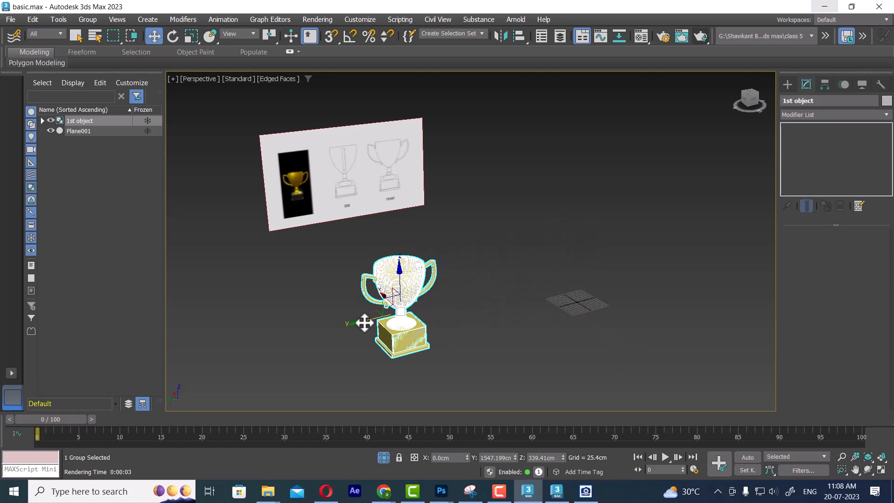
key("ctrl+z")
Clone the trophy group along the Y axis, placing the copy at about Y 1244.6 cm
left_click(601, 331)
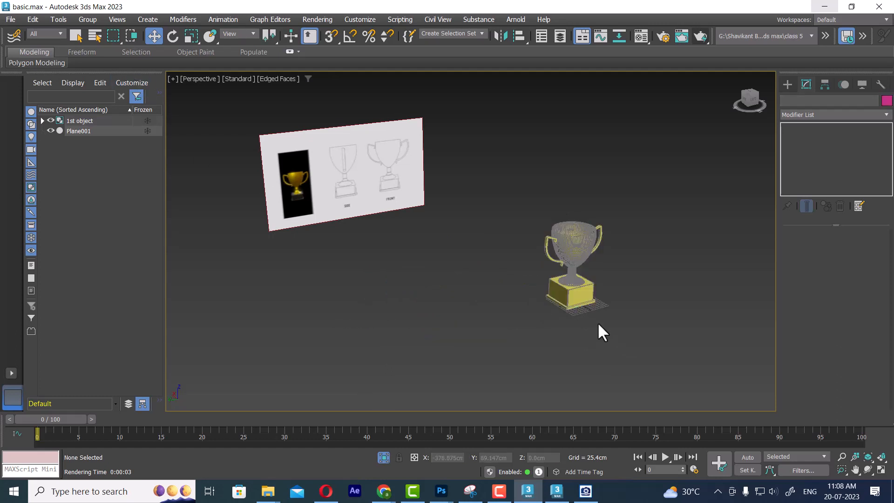
left_click(552, 297)
left_click_drag(535, 278, 403, 305, "shift")
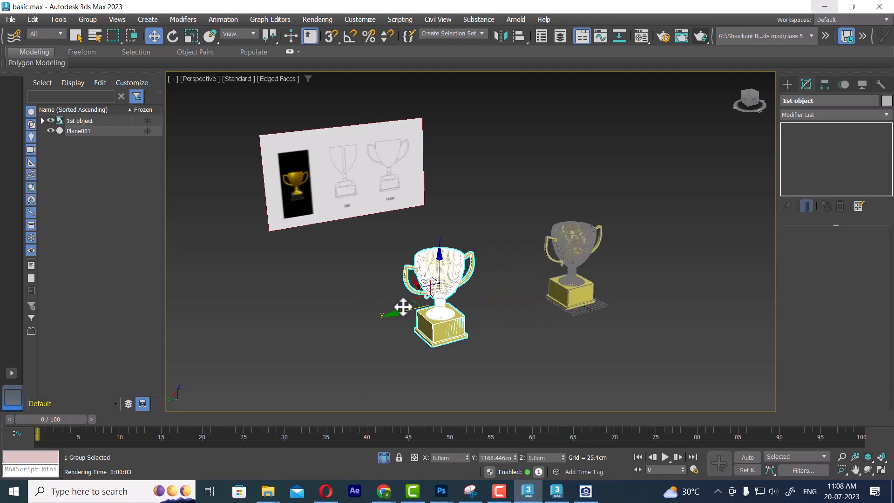
left_click(451, 294)
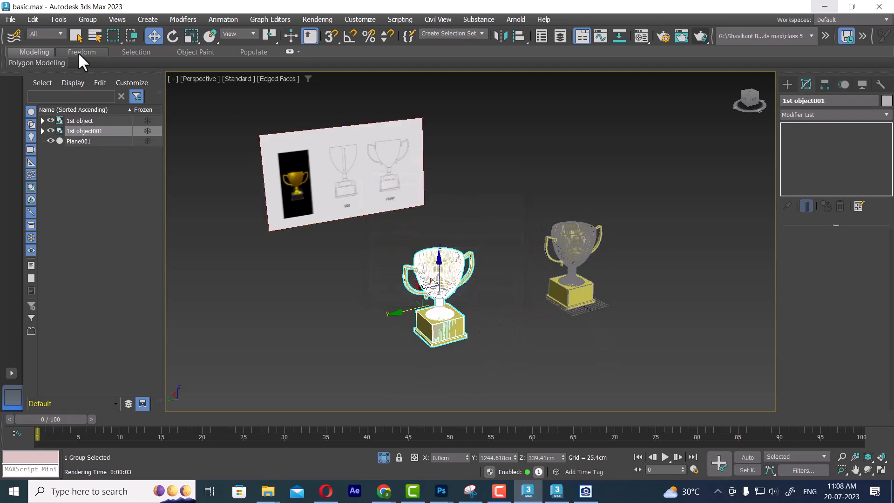
Ungroup the copied trophy and clear the selection
left_click(87, 21)
left_click(119, 50)
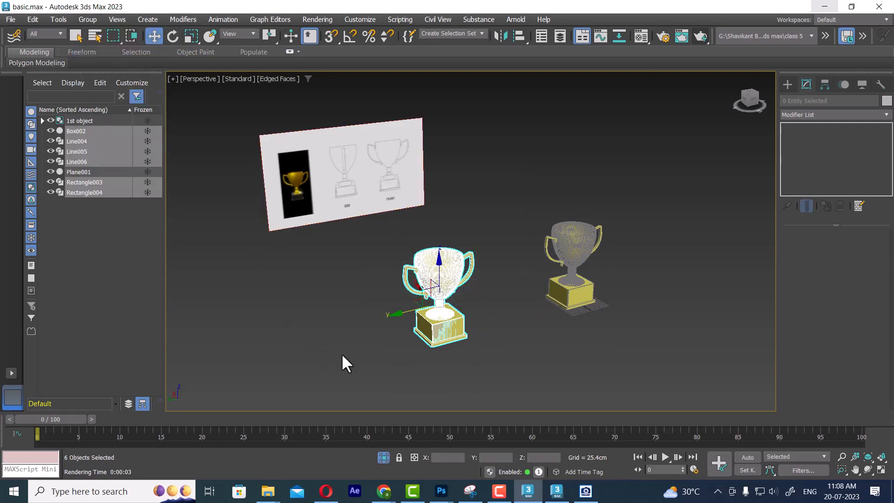
left_click(342, 356)
Try moving only the cup of the ungrouped trophy along the Y axis, and undo the move
left_click(415, 294)
left_click_drag(409, 303, 299, 330)
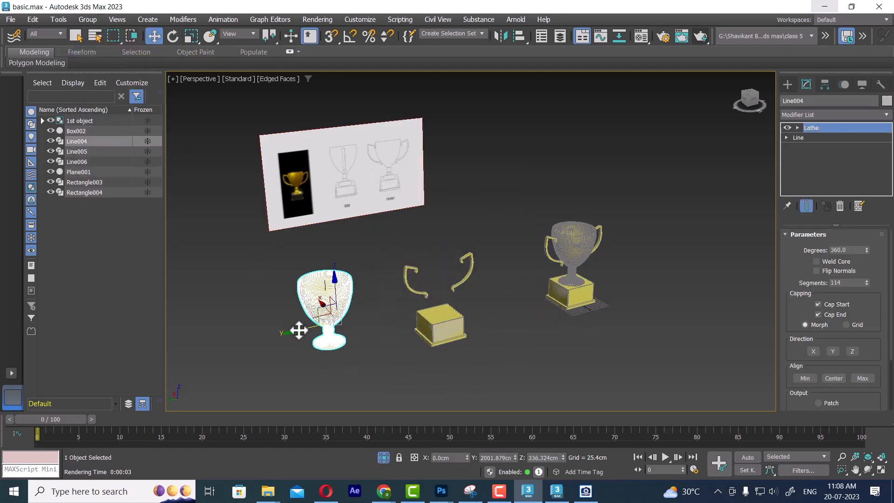
key("ctrl+z")
Compare selecting the grouped original trophy with selecting the cup and base of the ungrouped copy individually
left_click(570, 275)
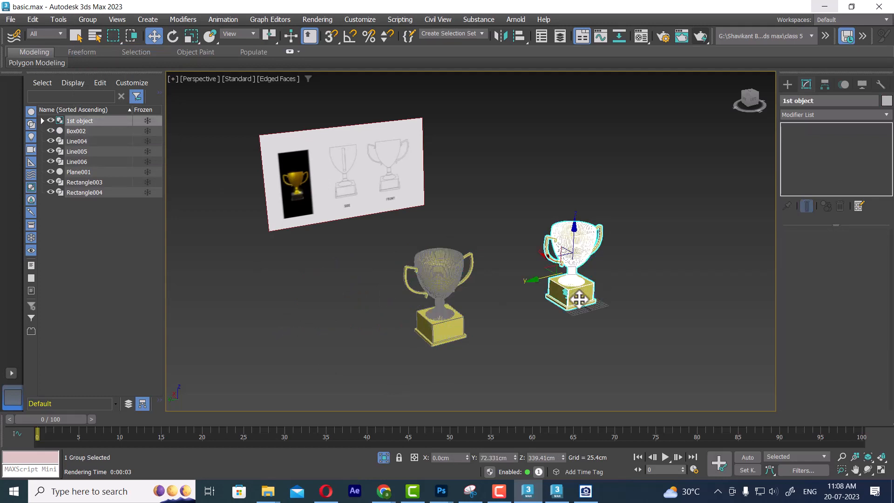
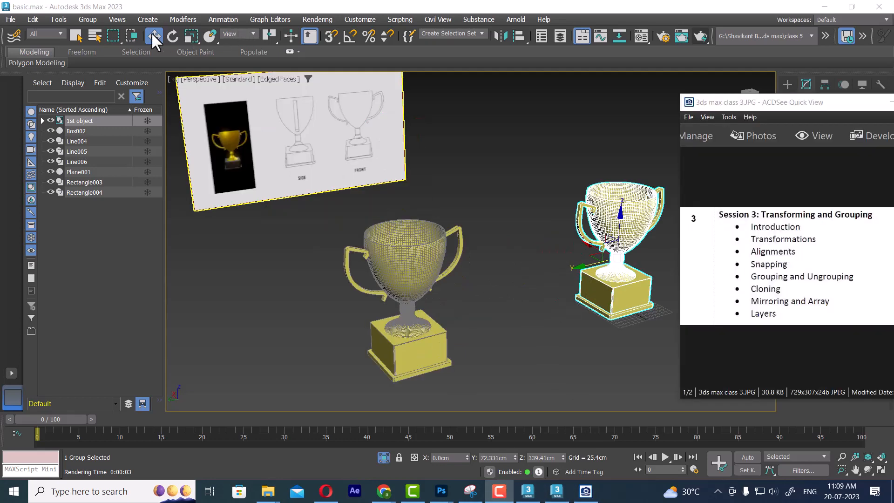
scroll(546, 268, "up", 4)
middle_click_drag(546, 268, 551, 224)
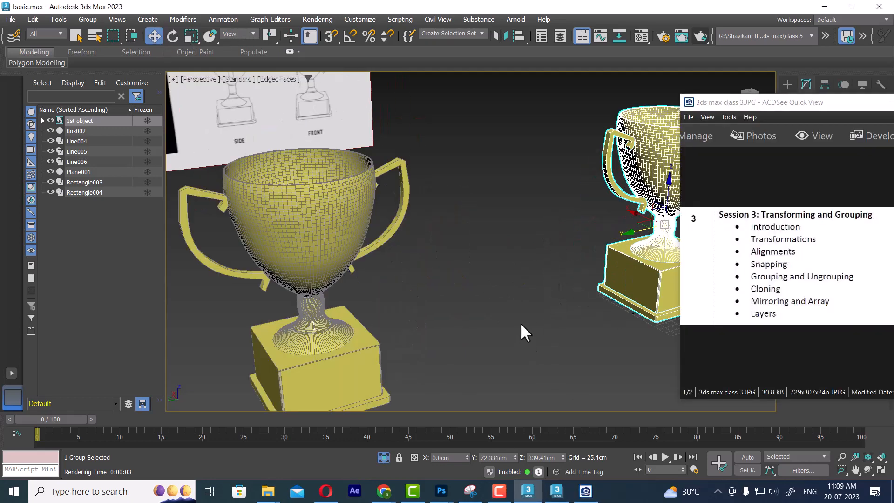
scroll(521, 326, "down", 5)
left_click(505, 343)
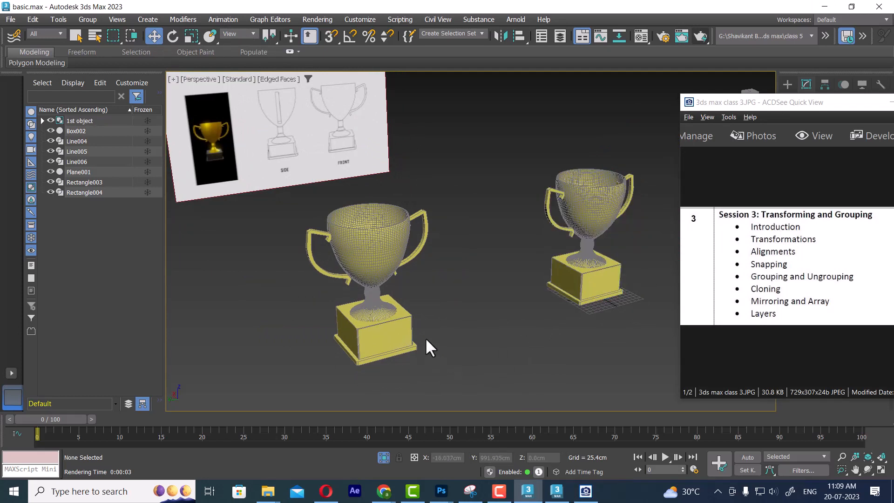
left_click(375, 261)
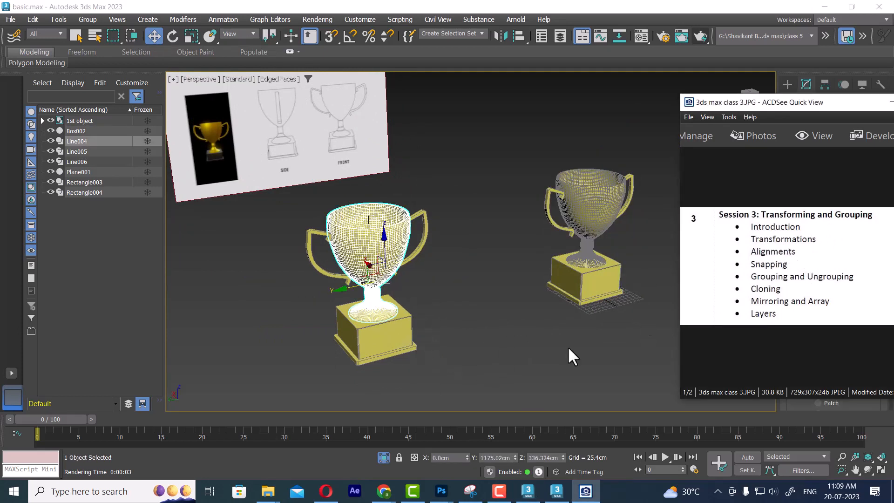
left_click(430, 342)
left_click(398, 317)
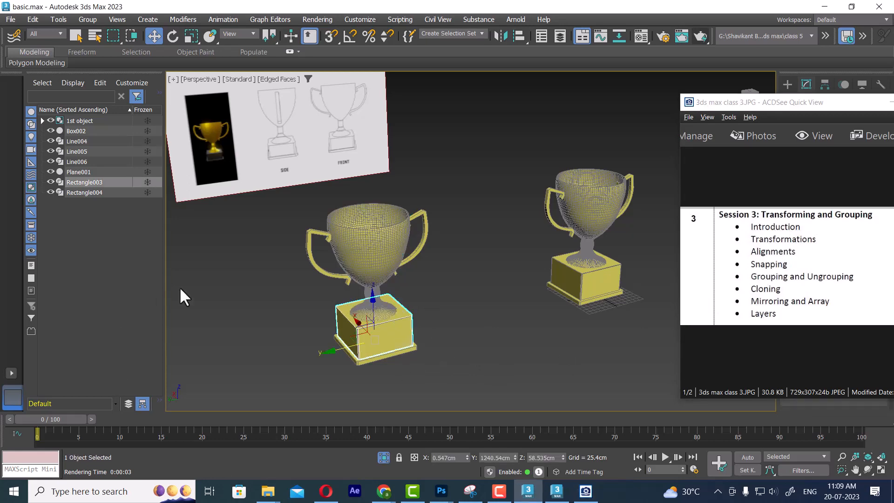
Move the ungrouped trophy and reference plane about 357 cm along Y, and shift the plane back to about Y -503.9 cm
left_click_drag(471, 185, 311, 347)
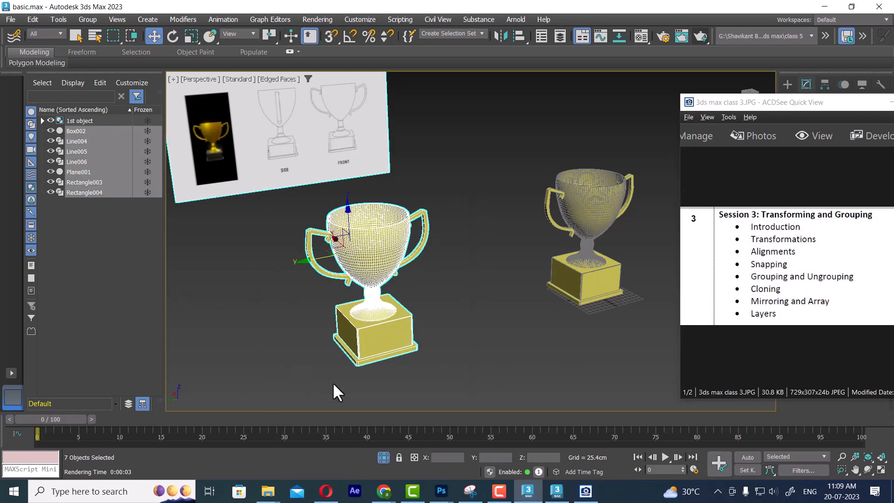
left_click_drag(306, 261, 228, 271)
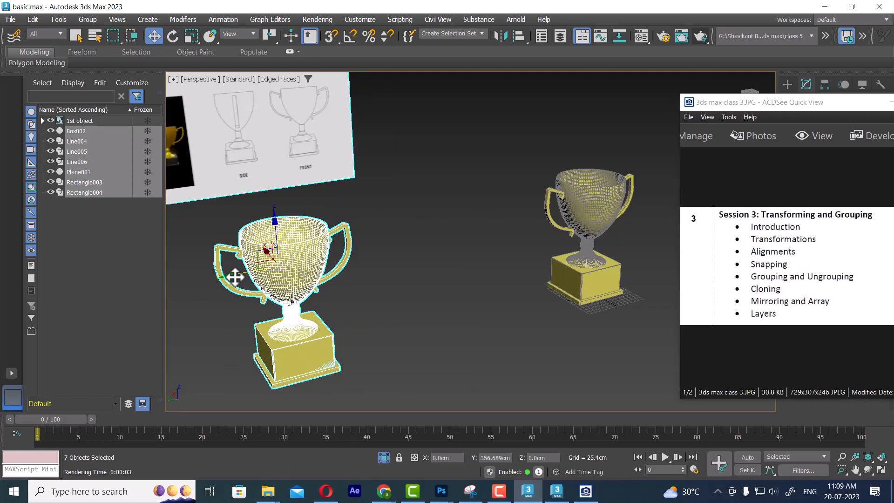
left_click(266, 174)
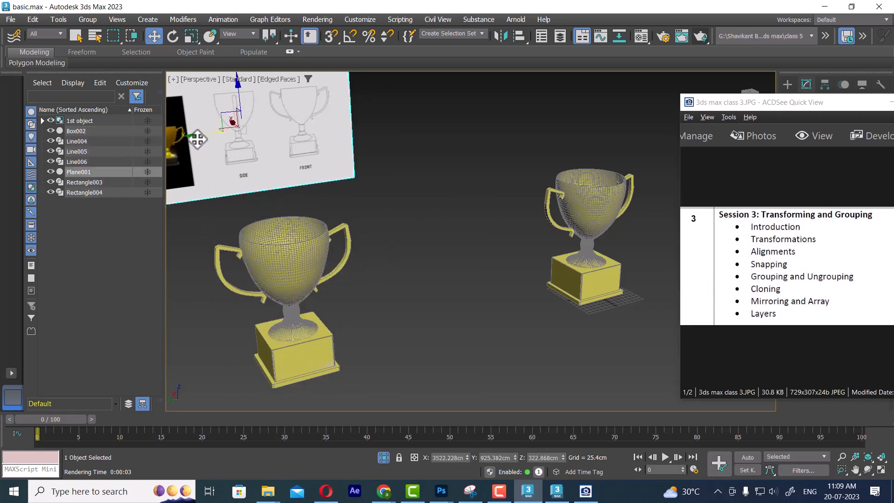
left_click_drag(195, 140, 350, 203)
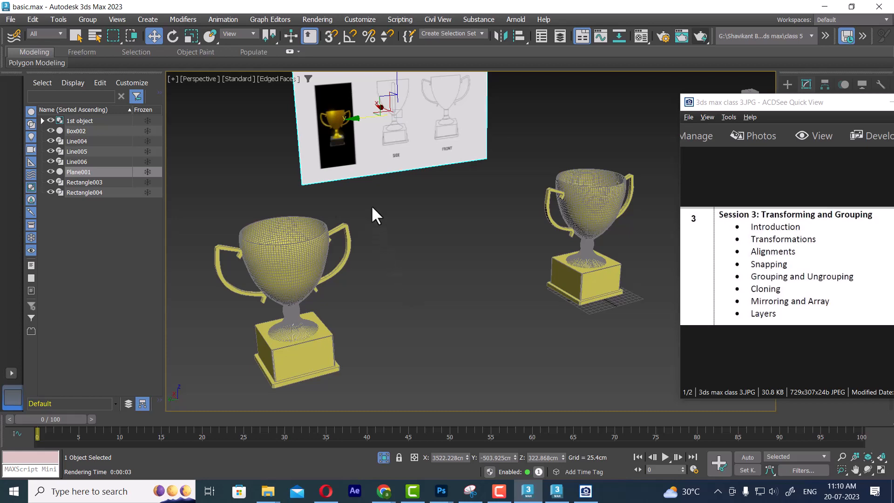
Uniformly scale down all parts of the ungrouped trophy together, and clear the selection
left_click_drag(171, 456, 172, 459)
key("e")
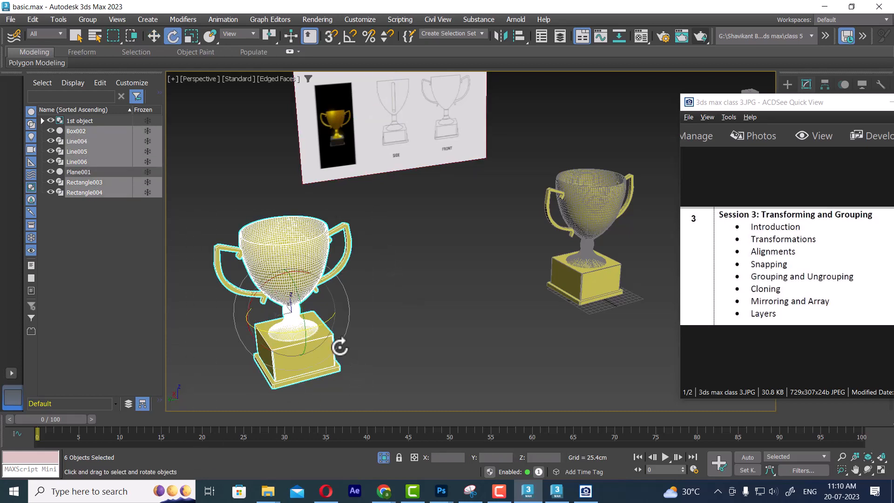
left_click_drag(262, 281, 280, 329)
key("r")
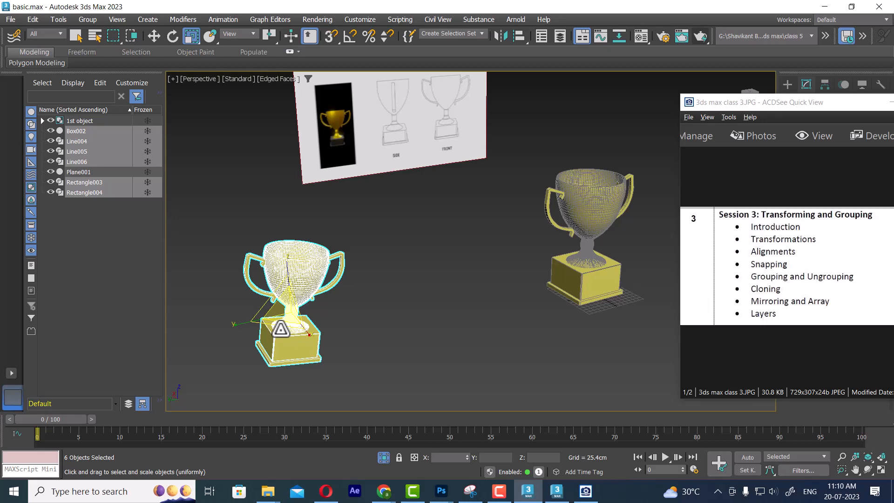
left_click(365, 353)
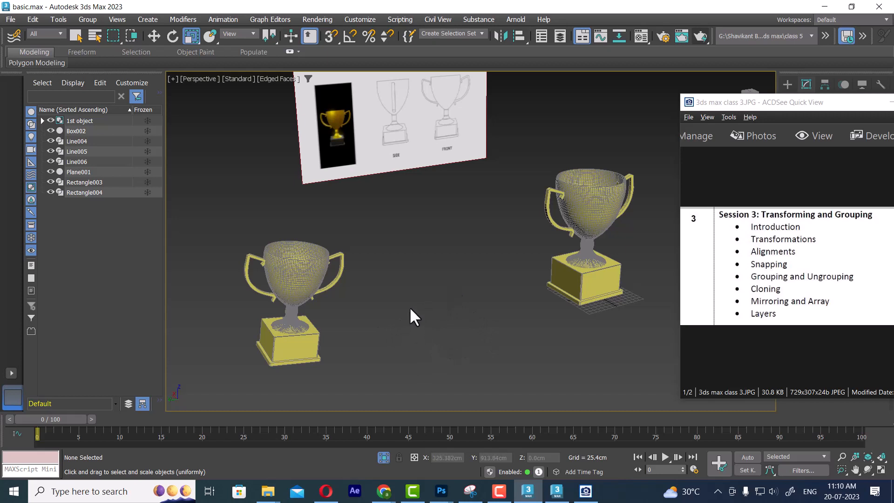
Check that the base of the ungrouped trophy selects on its own, and delete all parts of that trophy
left_click(289, 344)
key("w")
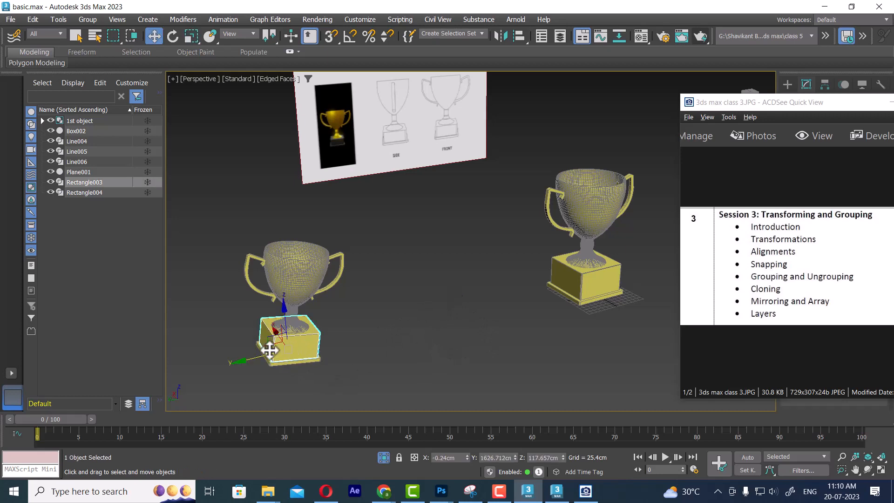
left_click(386, 305)
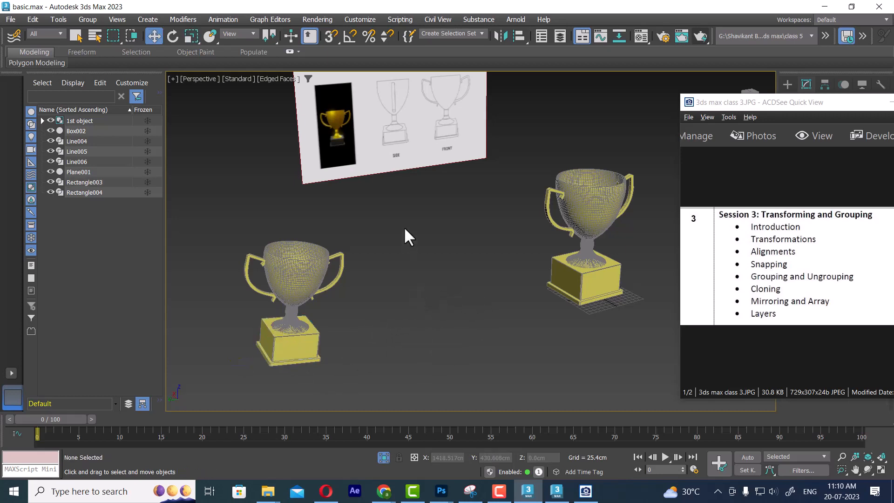
left_click_drag(403, 226, 211, 400)
key("Delete")
middle_click_drag(594, 209, 497, 221)
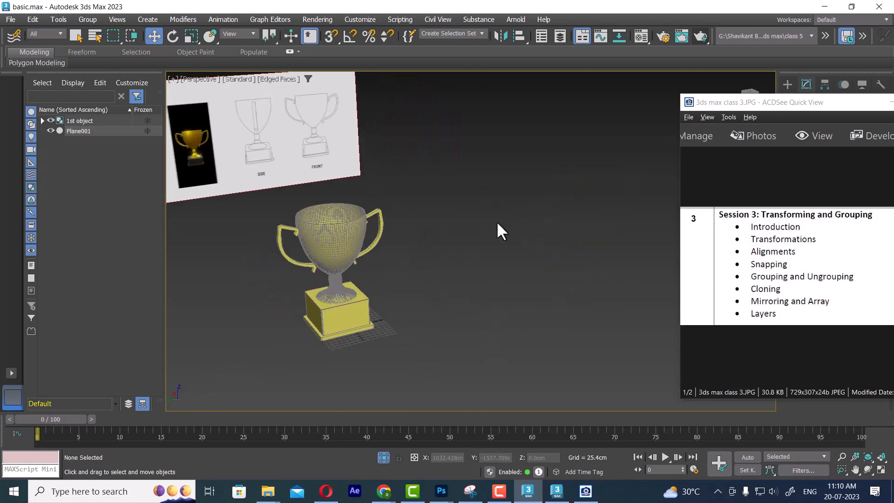
Clone the grouped trophy along the Y axis, placing the clone at about Y -640.7 cm
left_click_drag(474, 200, 246, 379)
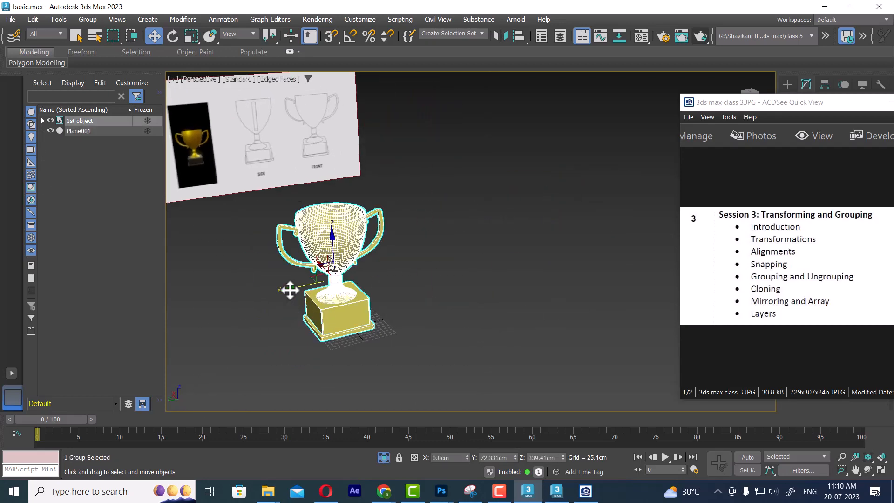
left_click_drag(289, 289, 416, 261, "shift")
left_click(448, 294)
left_click(657, 320)
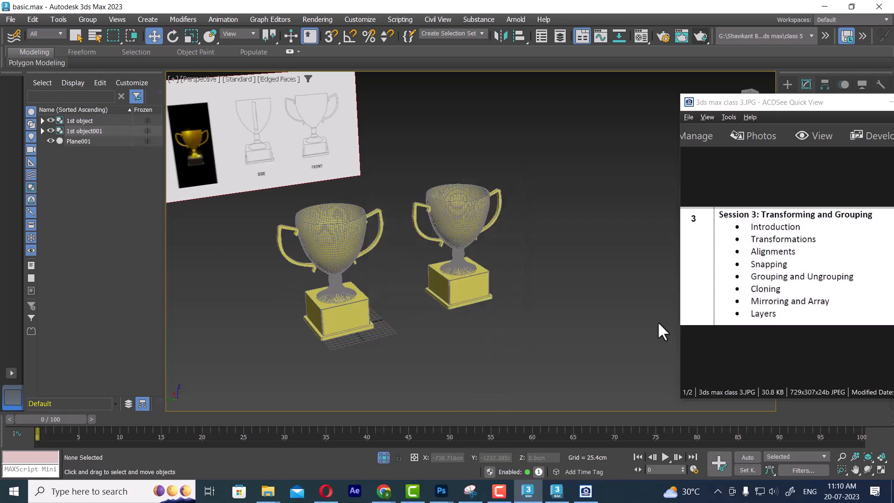
Move the session outline image window clear of the command panel, and select the cloned trophy
left_click_drag(760, 103, 75, 78)
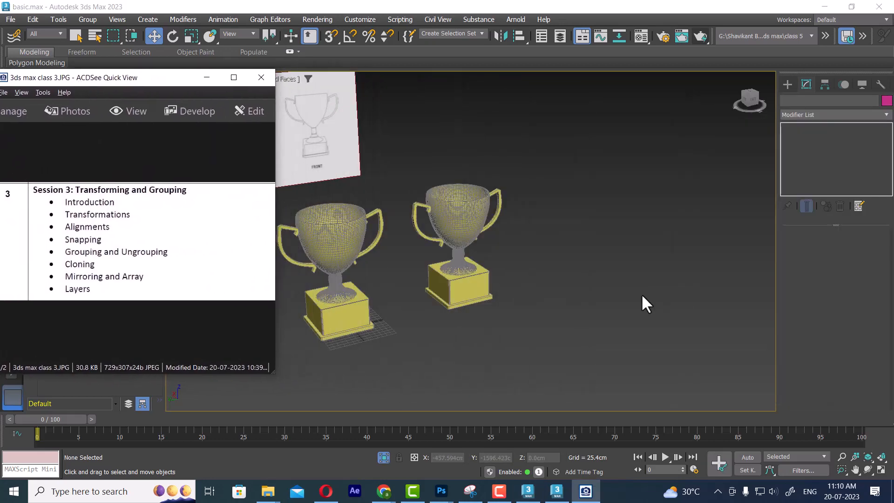
left_click(639, 302)
left_click(465, 290)
left_click(466, 289)
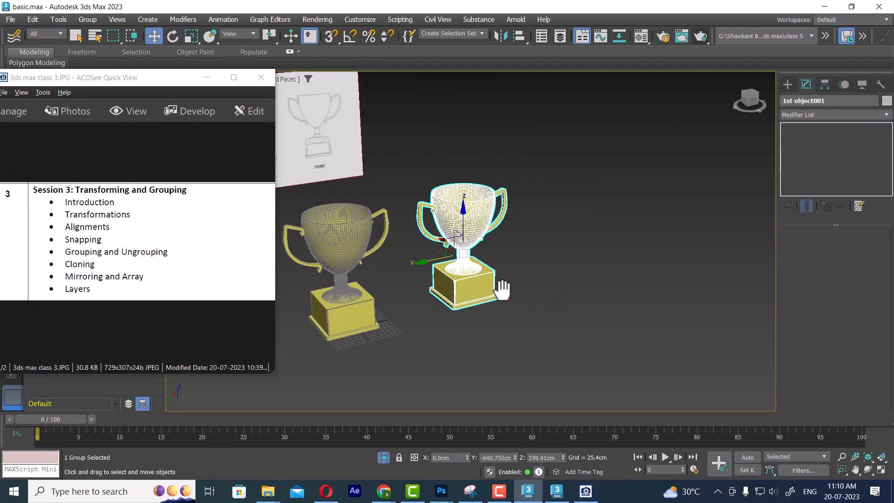
Start aligning the cloned trophy to the original's base, comparing Minimum, Pivot Point and Maximum as the current object's reference
middle_click_drag(499, 285, 507, 303)
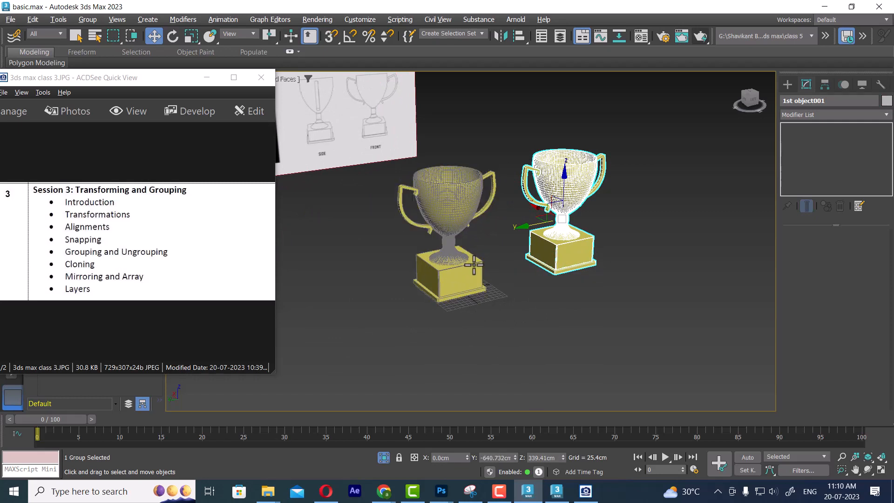
left_click(519, 36)
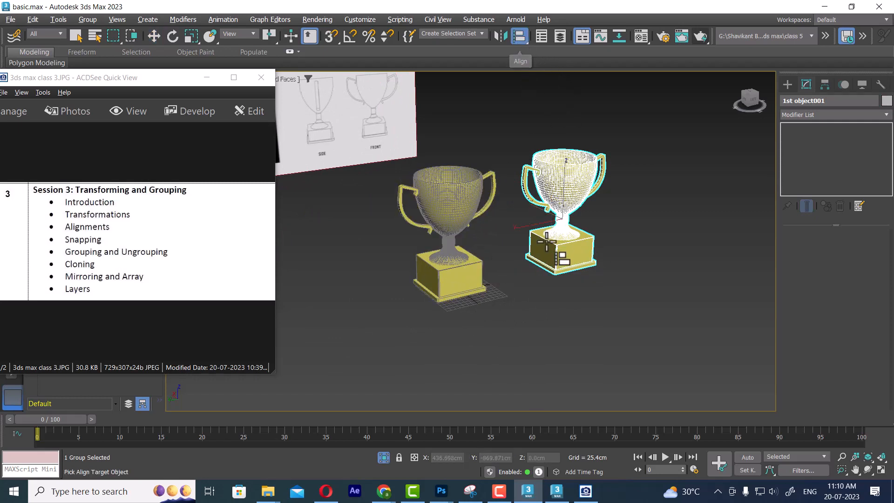
left_click(481, 275)
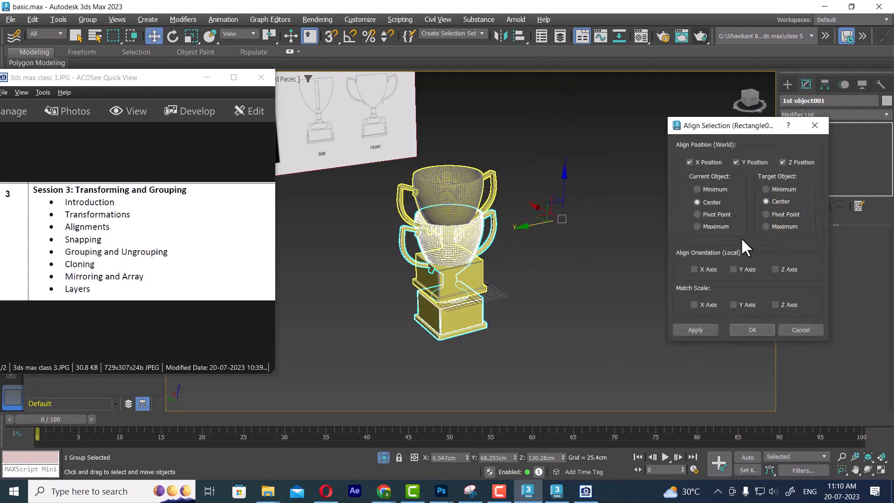
left_click(697, 189)
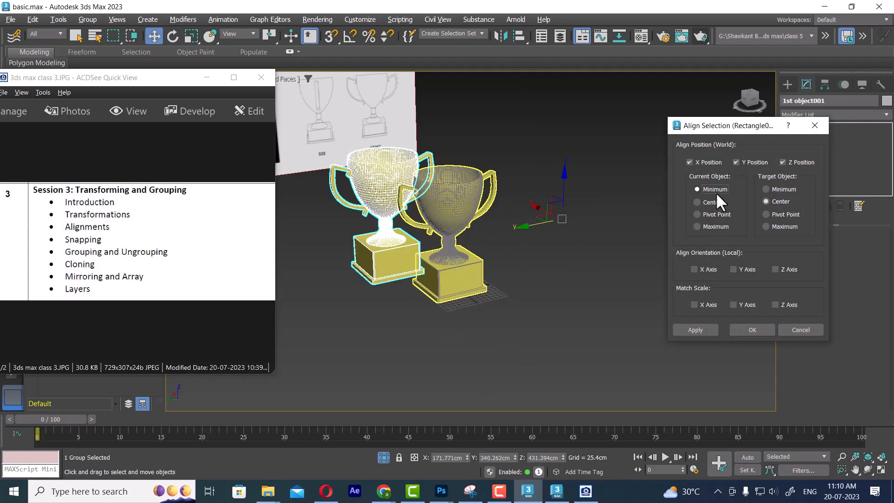
left_click(711, 203)
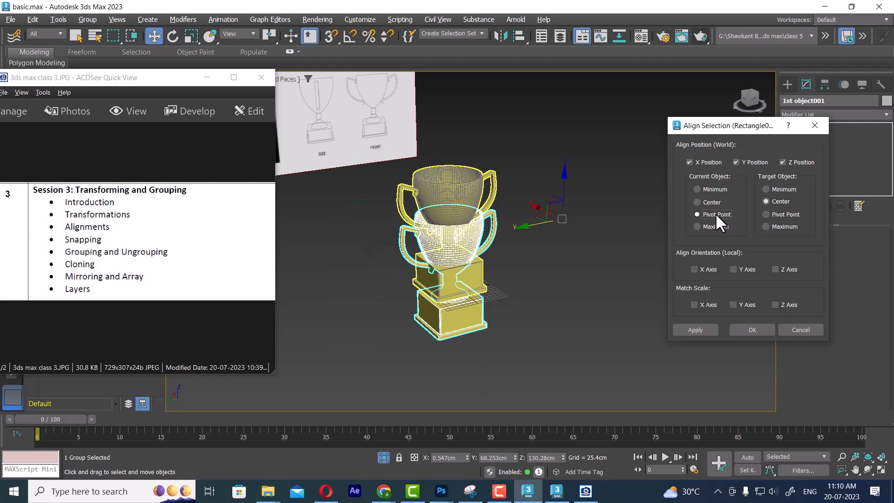
left_click(715, 226)
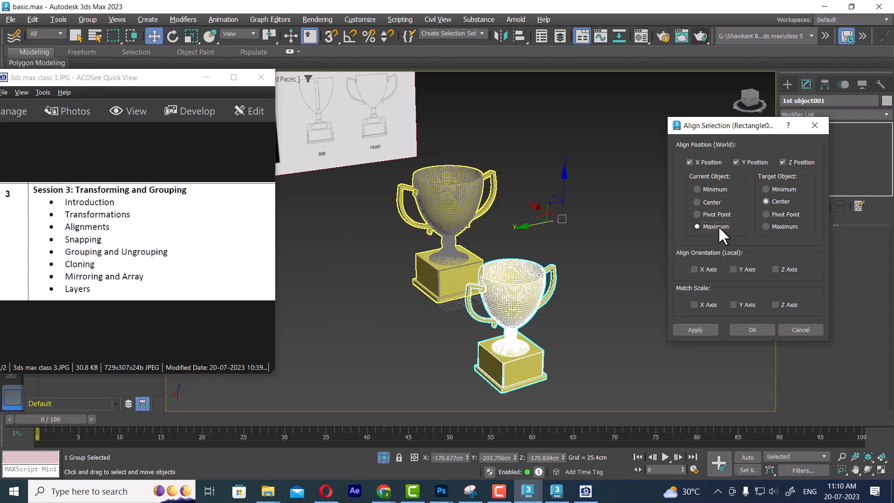
Turn the X, Y and Z position alignment off and back on, with the current object's reference at Minimum
left_click(690, 162)
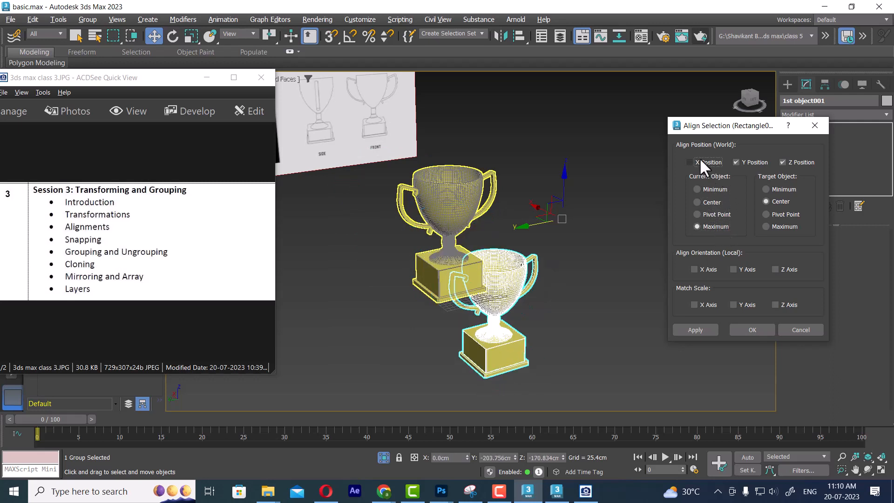
left_click(757, 161)
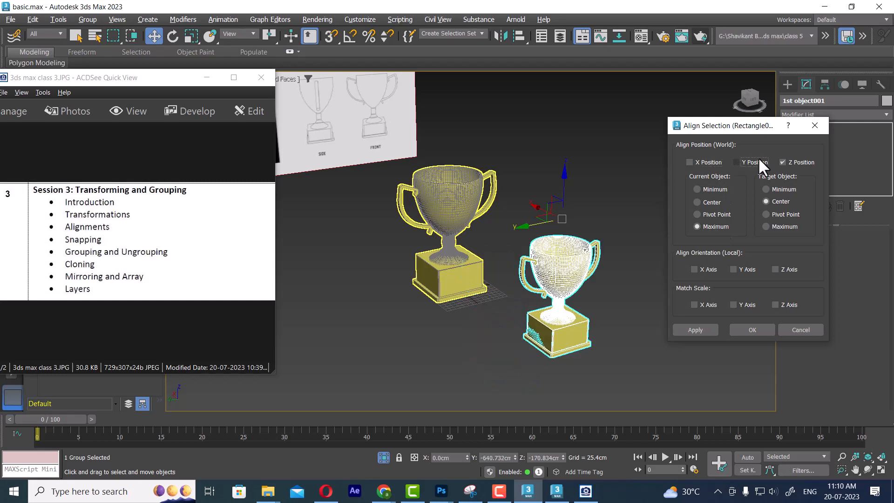
left_click(799, 161)
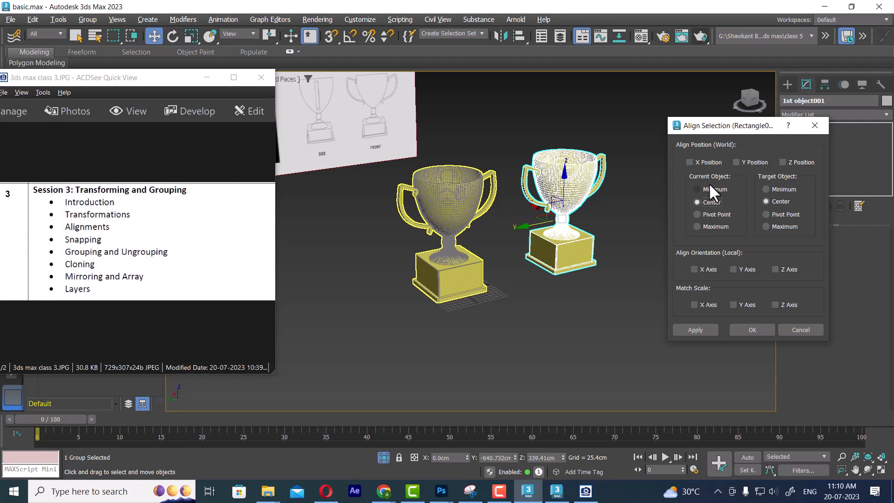
left_click(801, 162)
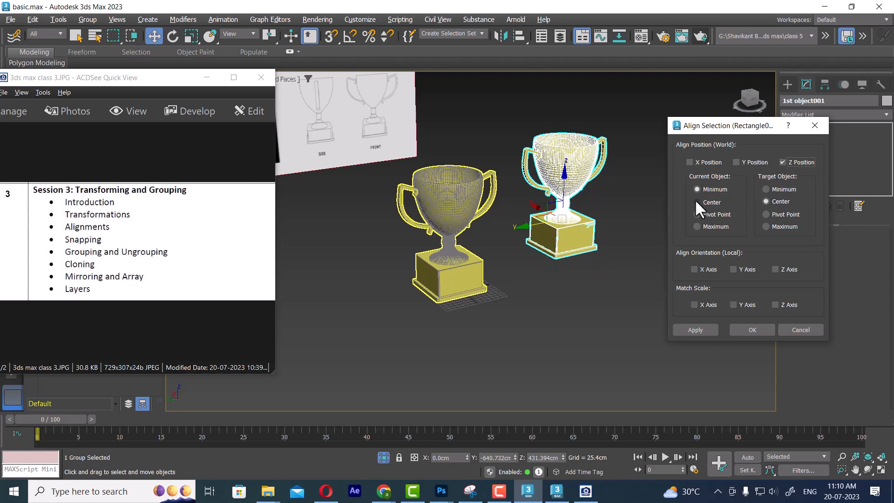
left_click(744, 161)
left_click(703, 161)
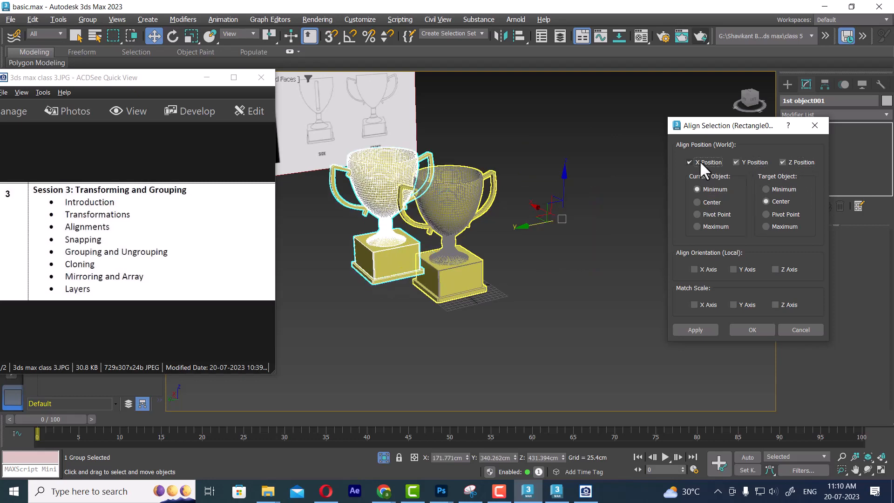
Align the clone's Maximum to the original base's Center in X, Y and Z, matching the local X axis orientation
left_click(714, 214)
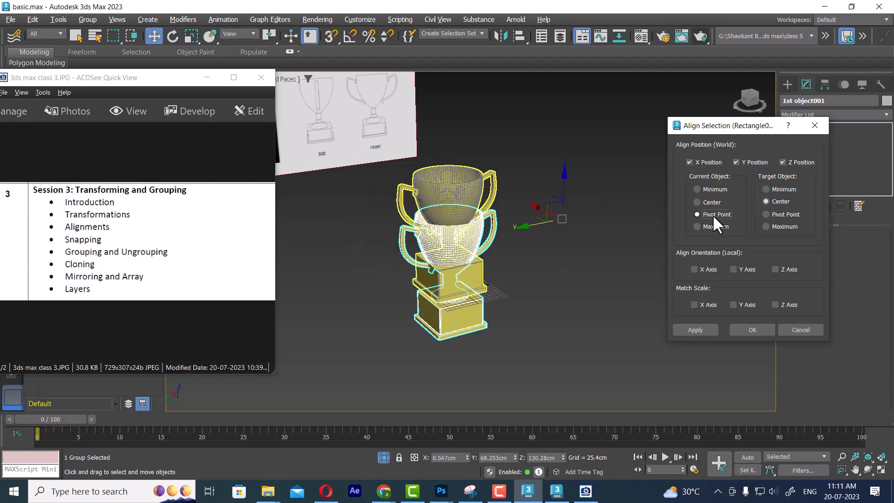
left_click(714, 227)
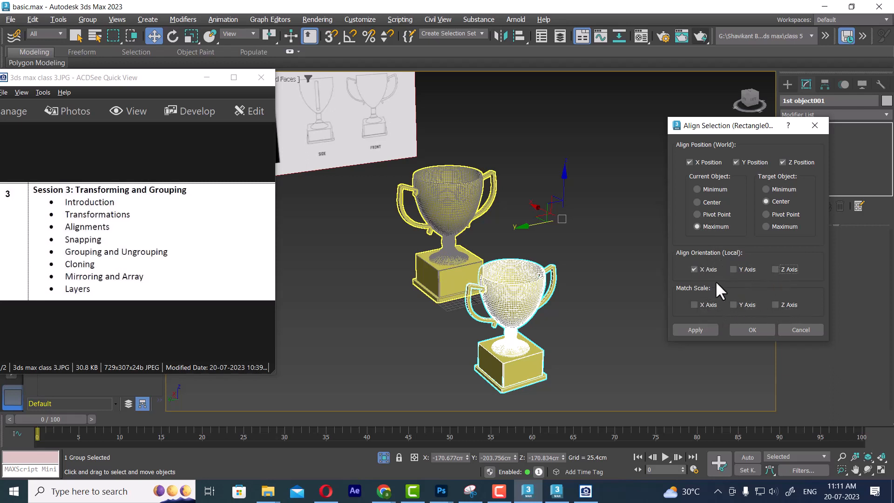
left_click(747, 330)
Create a box with the Cube method, about 218.65 cm on each side, beside the trophies
left_click(787, 85)
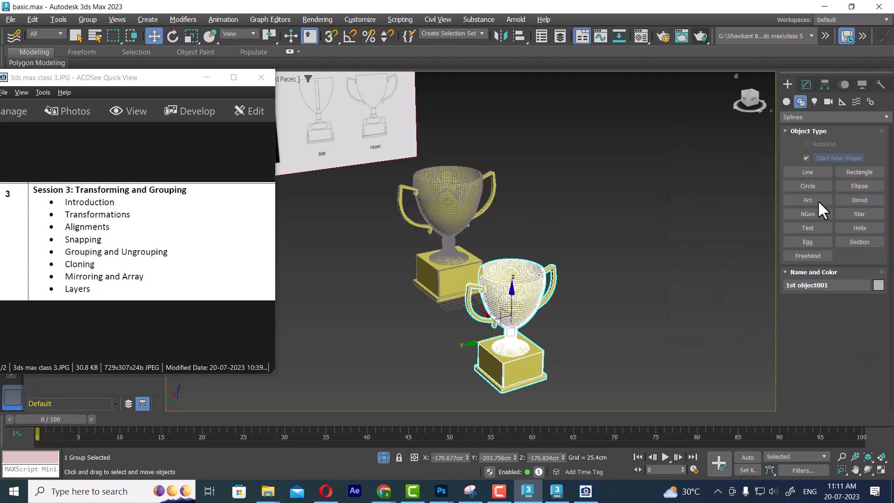
left_click(800, 101)
left_click(786, 101)
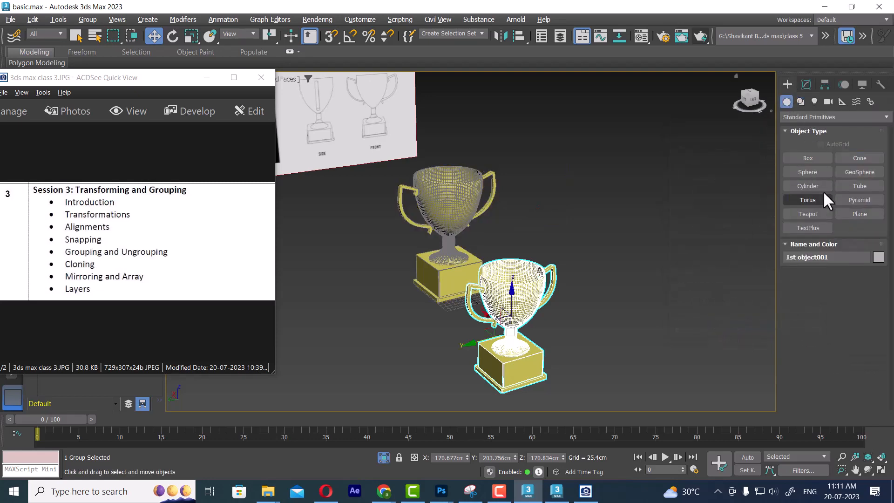
left_click(807, 158)
middle_click_drag(675, 281, 605, 261)
left_click_drag(605, 261, 600, 279)
right_click(601, 279)
left_click(801, 286)
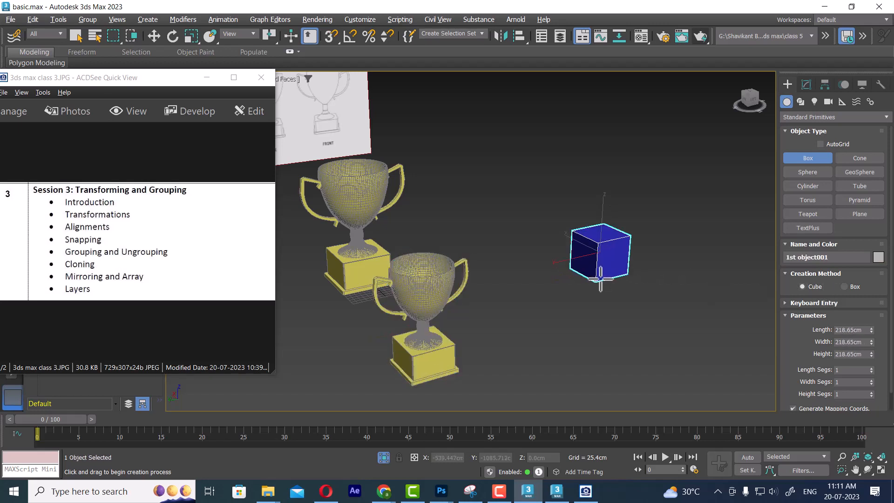
right_click(600, 278)
Create a sphere on the ground beside the cube, slightly larger than the cube, and clear the selection
left_click(807, 172)
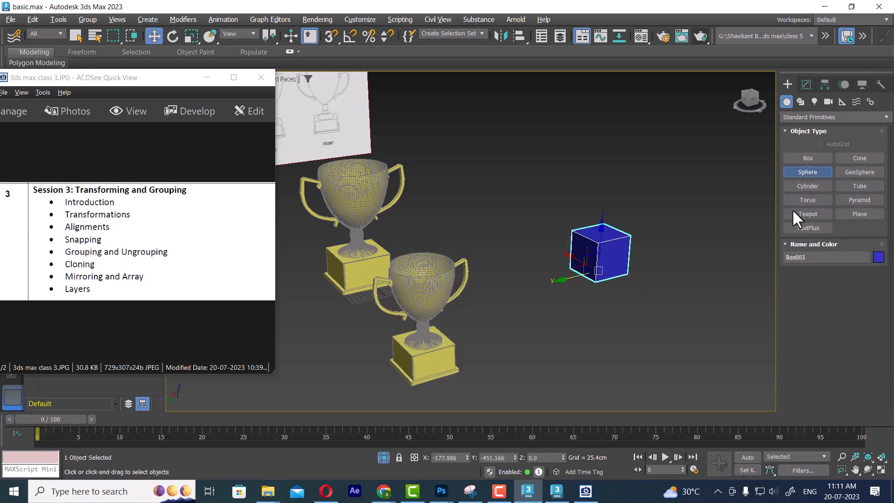
left_click_drag(698, 292, 700, 307)
right_click(700, 308)
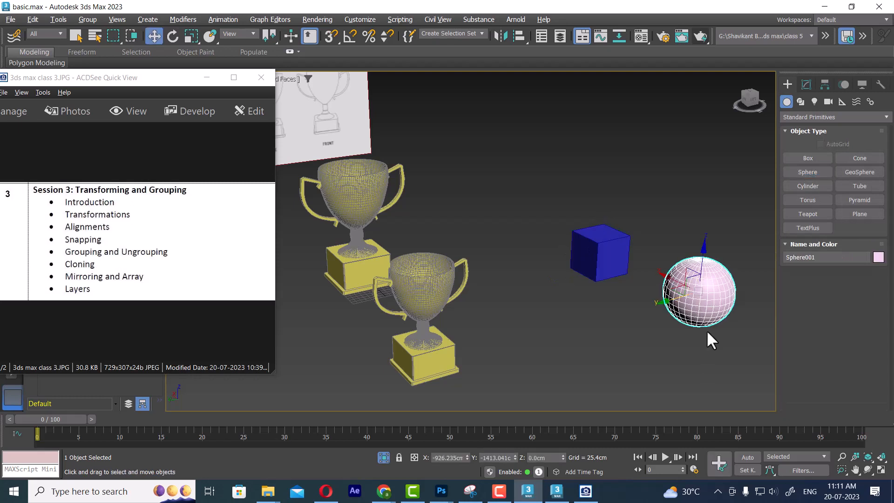
left_click(685, 350)
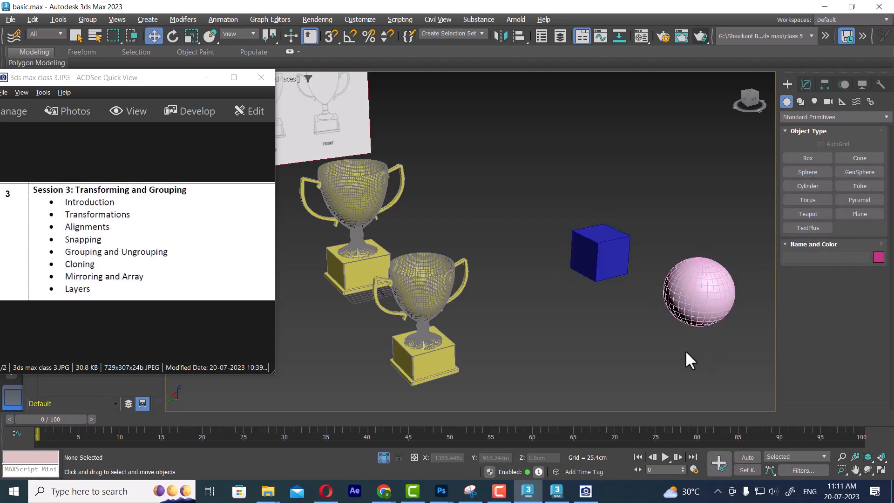
left_click(700, 296)
key("alt+a")
left_click(609, 268)
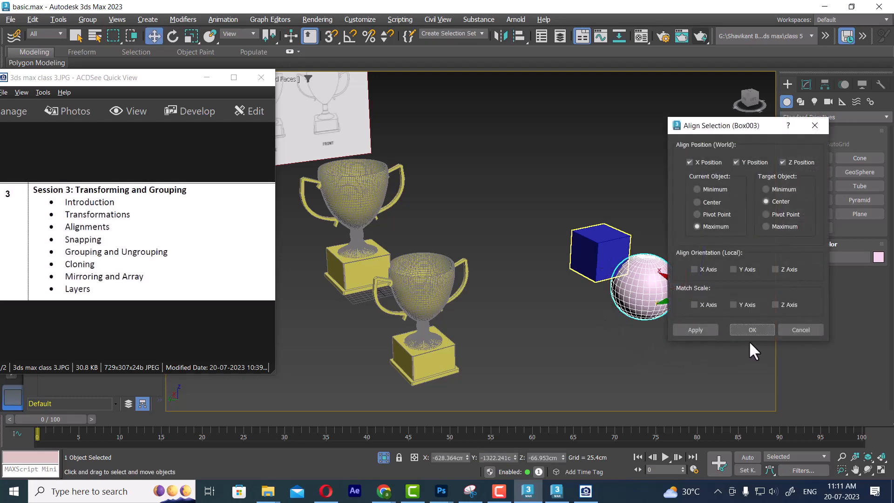
left_click(800, 329)
left_click(677, 357)
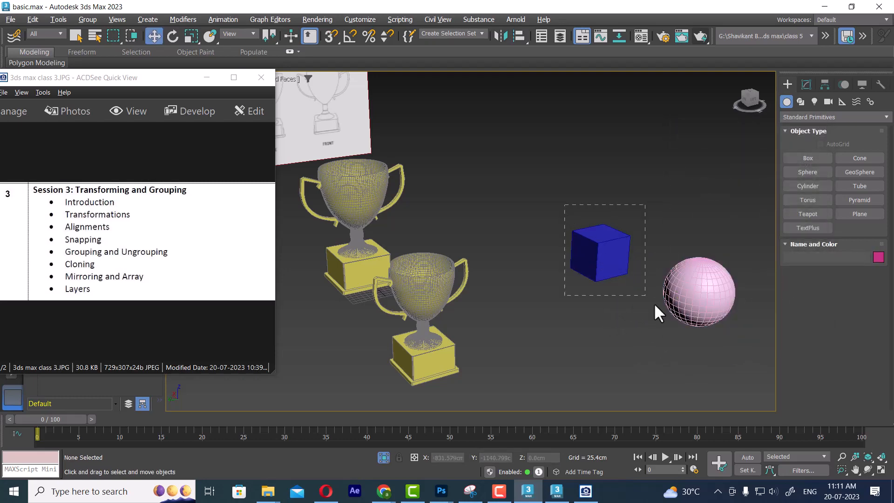
Isolate the cube and sphere, frame them in all four viewports, and select only the sphere
left_click_drag(655, 305, 657, 351)
key("z")
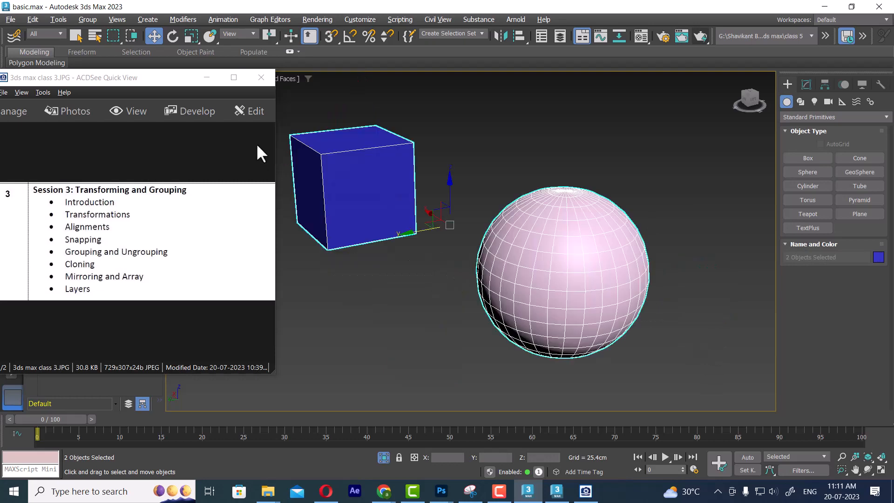
left_click(207, 78)
left_click(881, 469)
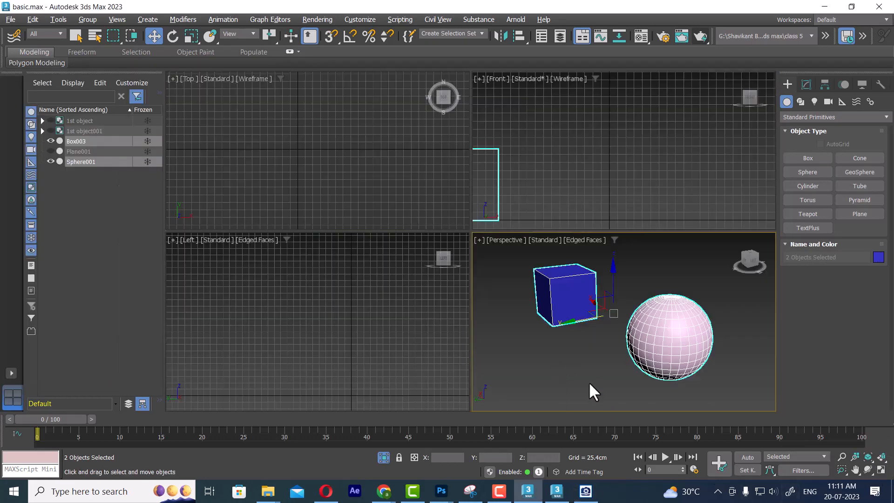
left_click(882, 457)
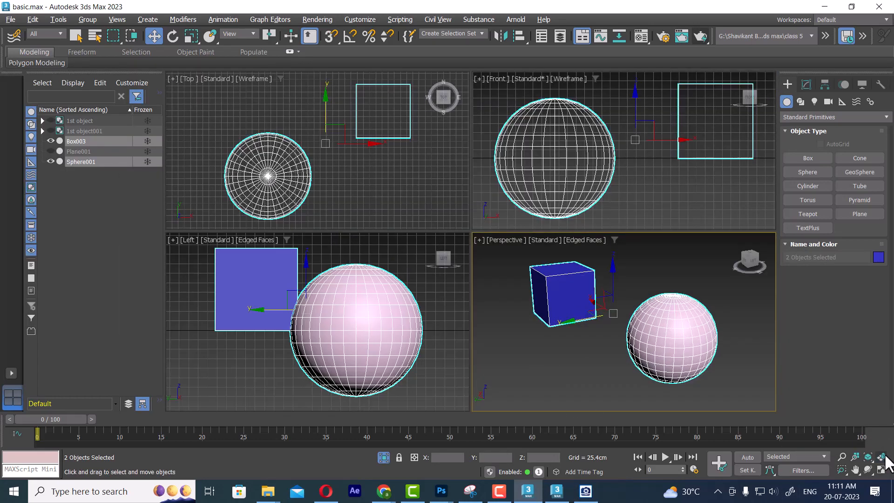
left_click(684, 343)
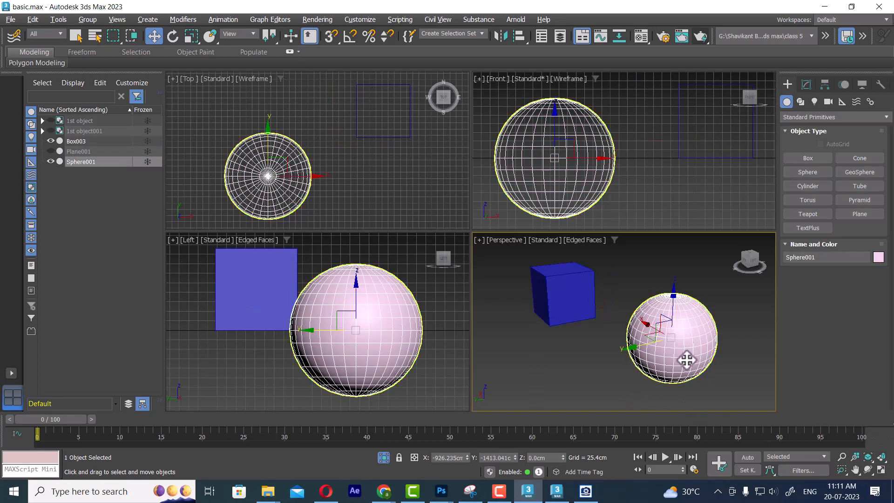
Align the sphere to the cube in X, Y and Z, matching Center to Center after previewing Minimum
key("alt+a")
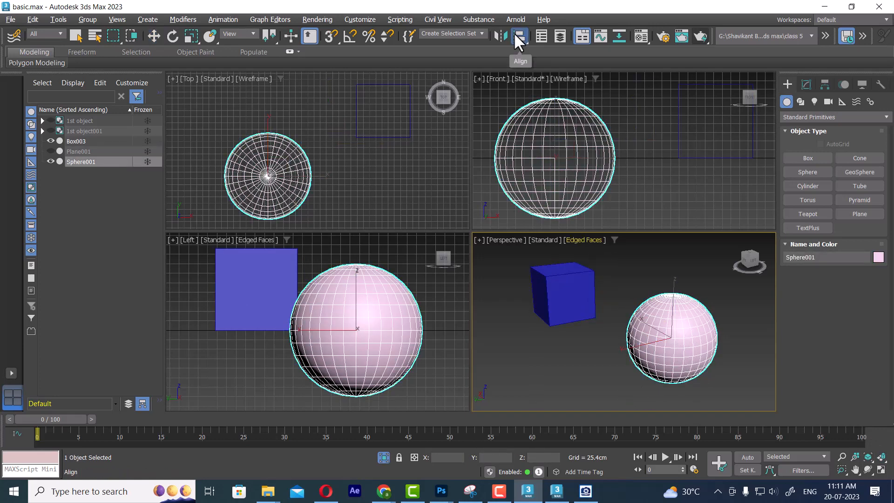
left_click(586, 313)
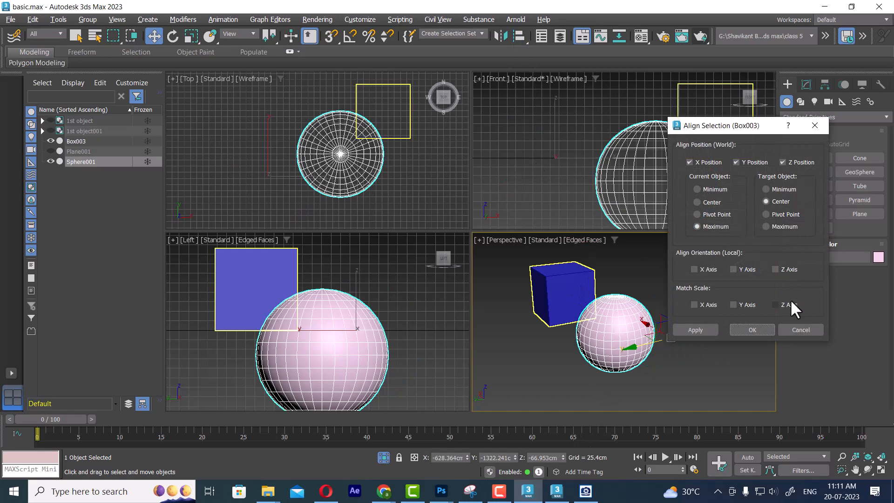
left_click_drag(743, 125, 791, 201)
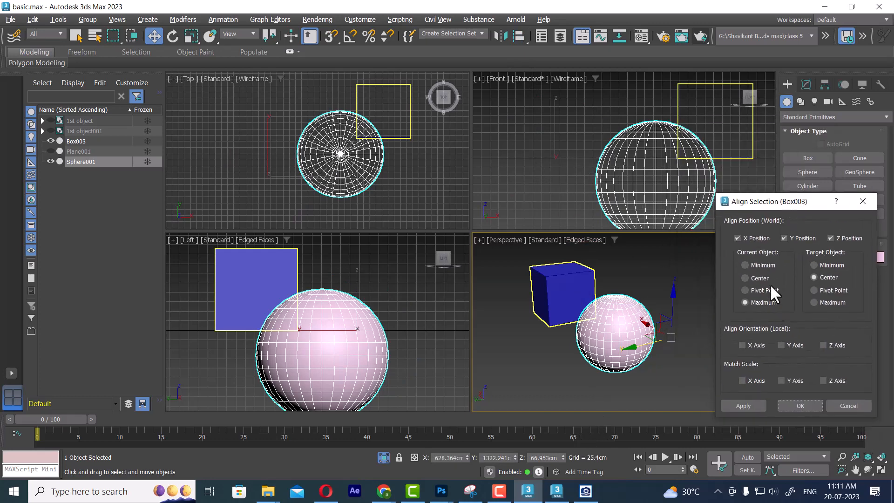
left_click(764, 265)
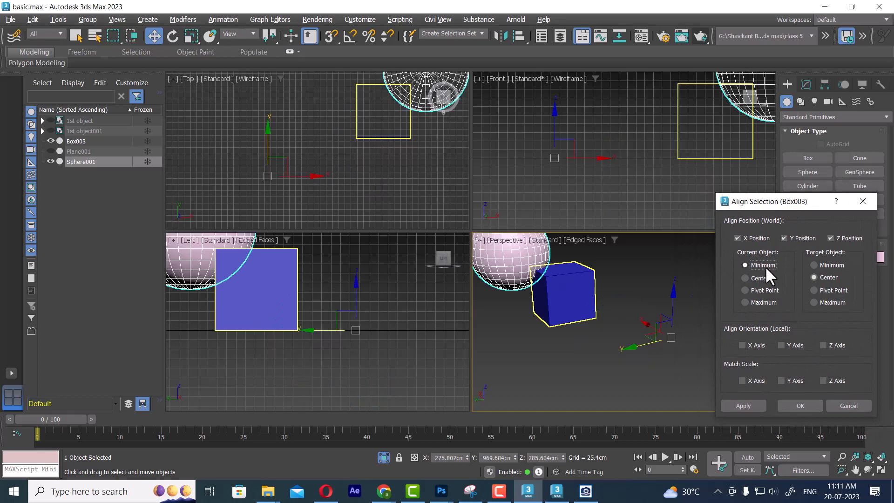
left_click(760, 277)
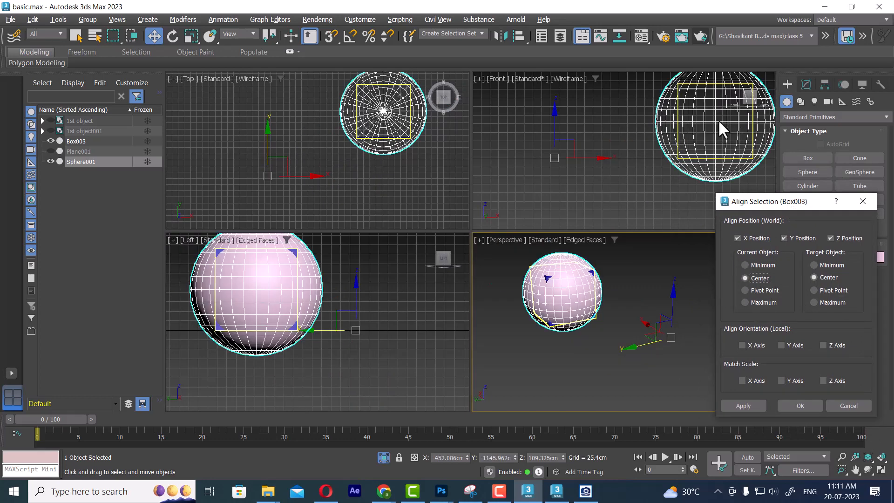
left_click(799, 406)
middle_click_drag(609, 347, 682, 354, "alt")
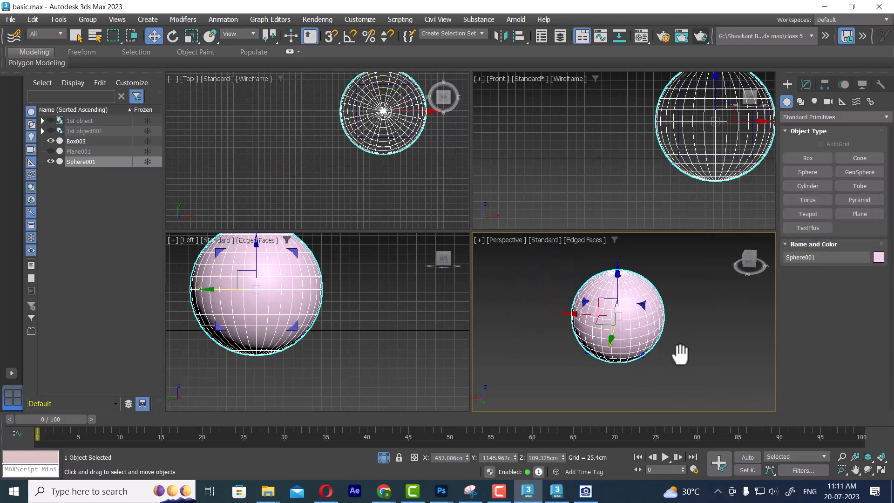
left_click(688, 356)
Move the sphere out of the cube along the X axis
left_click(620, 333)
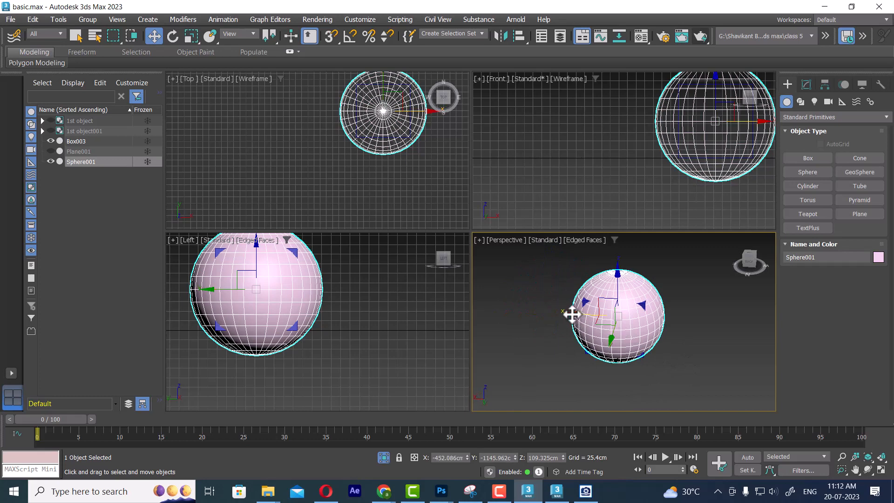
key("ctrl+a")
left_click(660, 333)
left_click_drag(570, 314, 711, 347)
Realign the sphere's Center to the cube's Center in X, Y and Z after trying Pivot Point, Maximum and Minimum
key("alt+a")
left_click(614, 326)
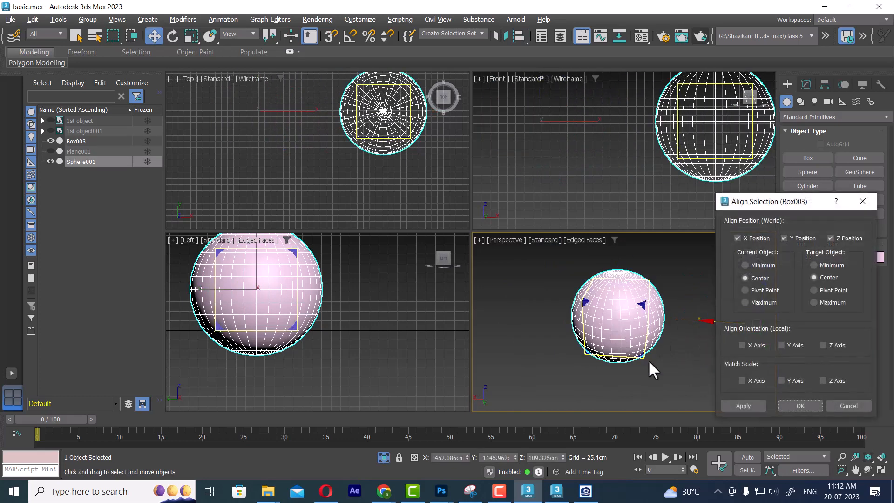
left_click(767, 292)
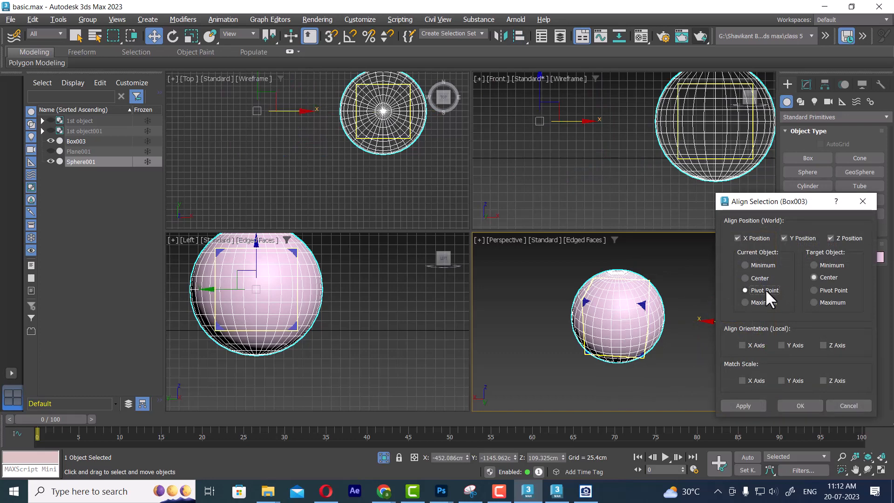
left_click(762, 302)
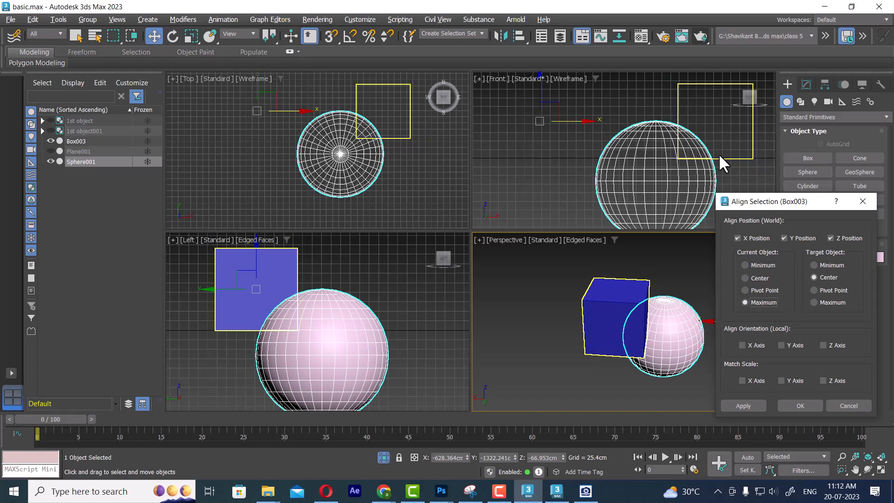
left_click(763, 265)
left_click(764, 303)
left_click(757, 277)
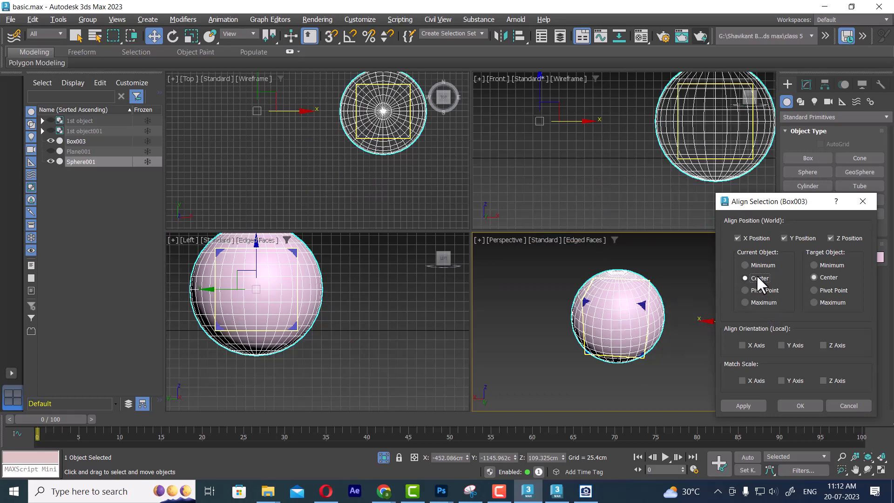
left_click(787, 404)
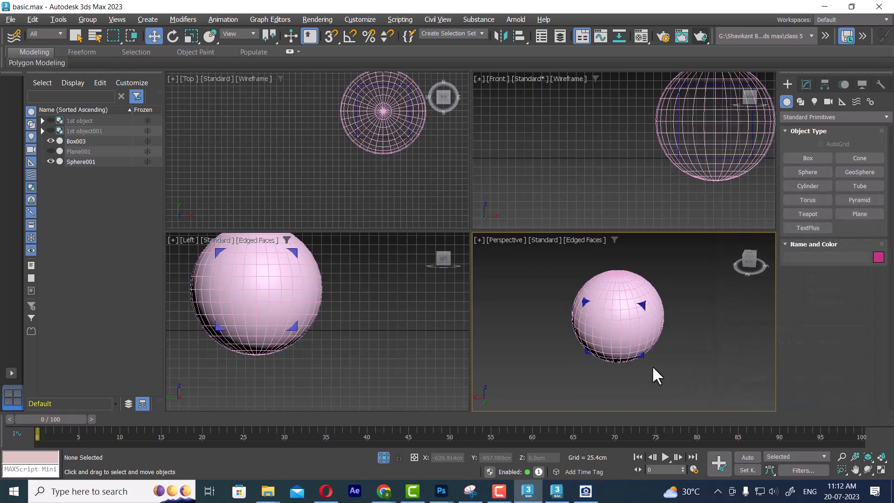
Move the sphere well clear of the cube along X, to about -1296.5 cm
scroll(622, 341, "down", 2)
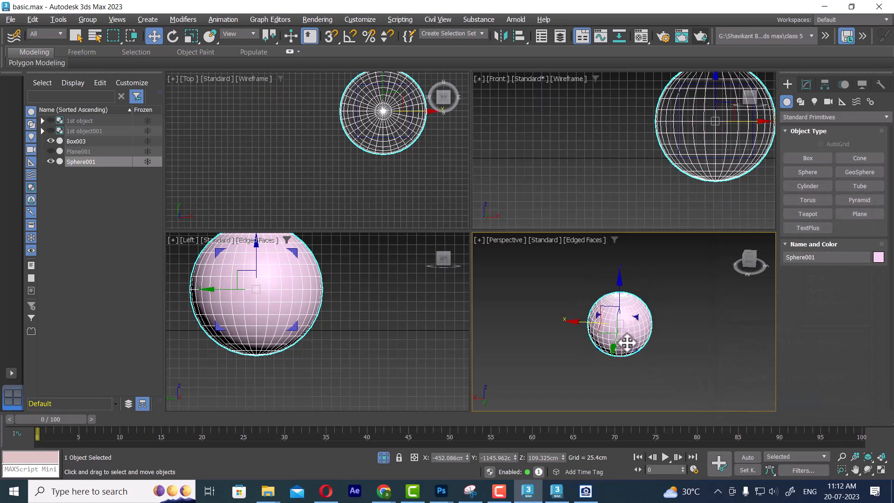
left_click(685, 334)
left_click_drag(593, 323, 737, 326)
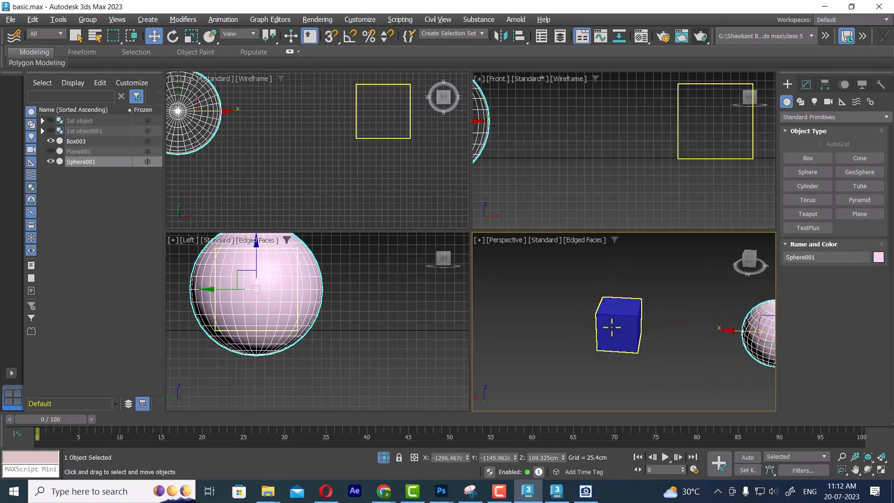
Copy the cube along X to about 25 cm and stretch the copy to about 156.5% in Z
left_click(621, 332)
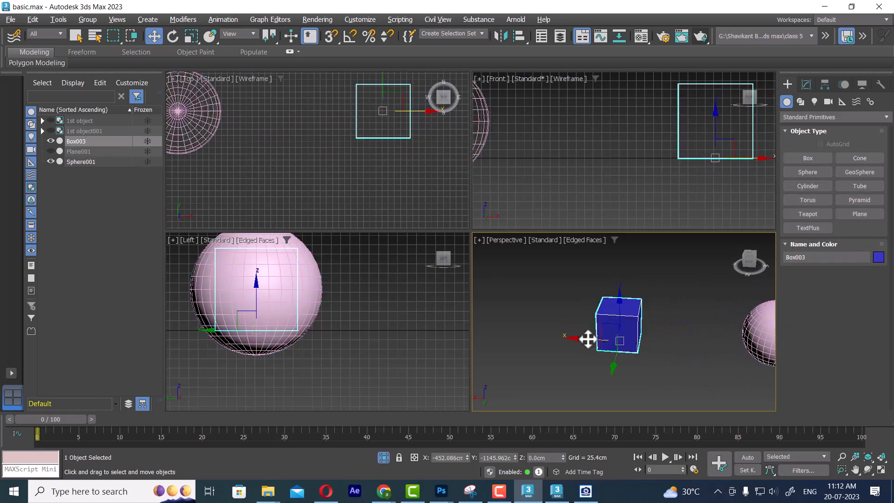
mouse_move(581, 340)
left_mouse_down("shift")
mouse_move(482, 335)
mouse_move(505, 340)
left_mouse_up("shift")
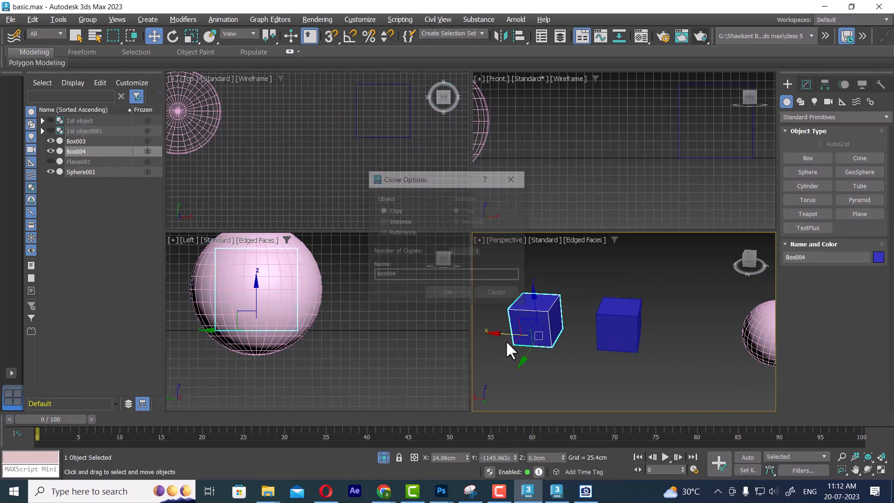
left_click(448, 294)
key("r")
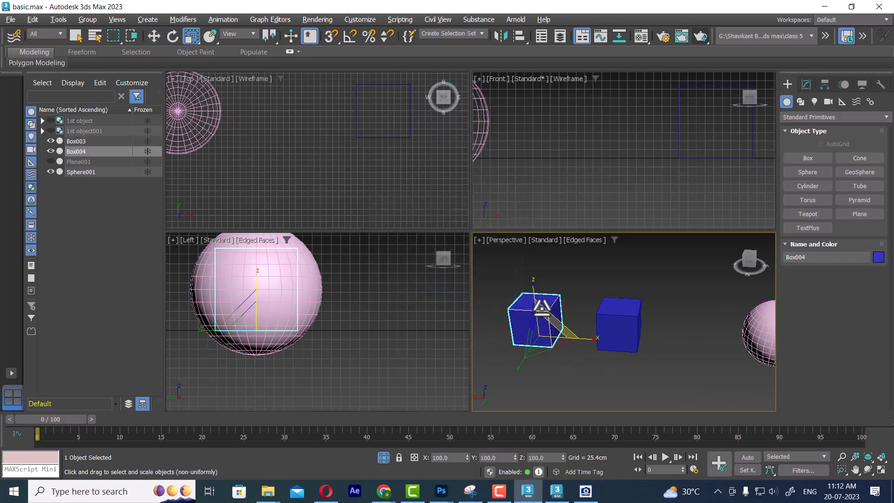
left_click_drag(533, 295, 532, 271)
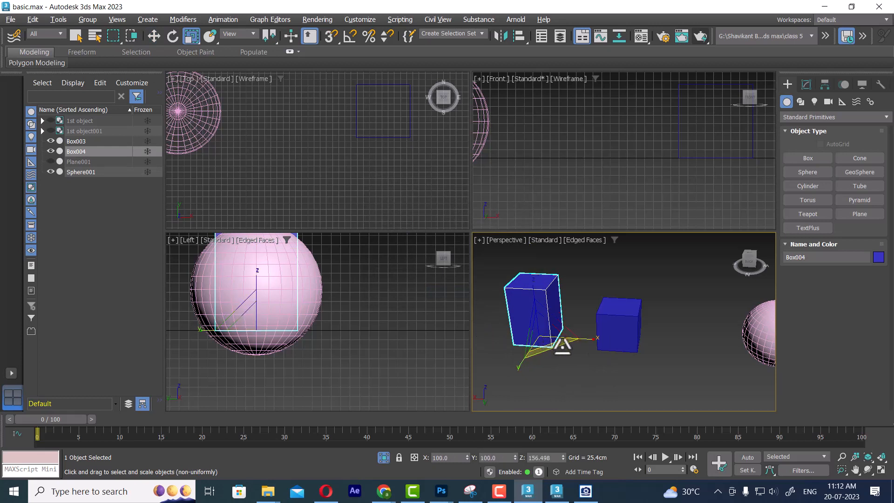
key("w")
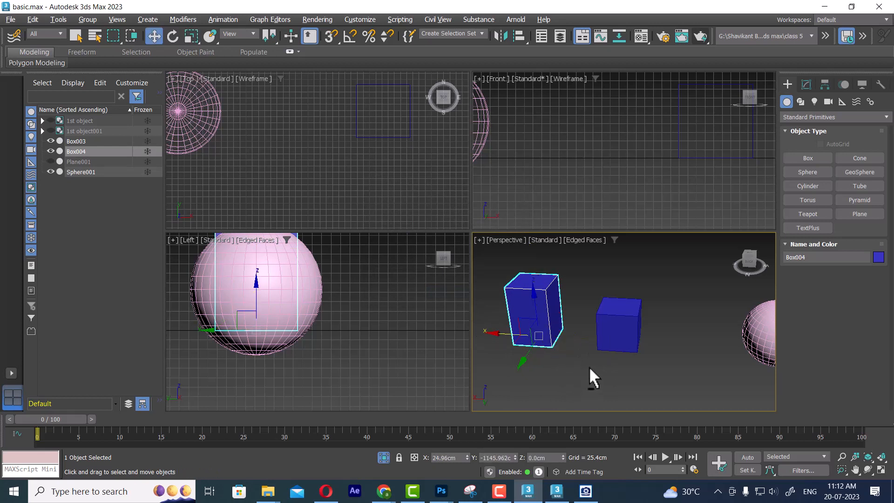
Align the stretched copy to the original cube, Center to Center, matching orientation and scale on the X, Y and Z axes
key("alt+a")
left_click(624, 345)
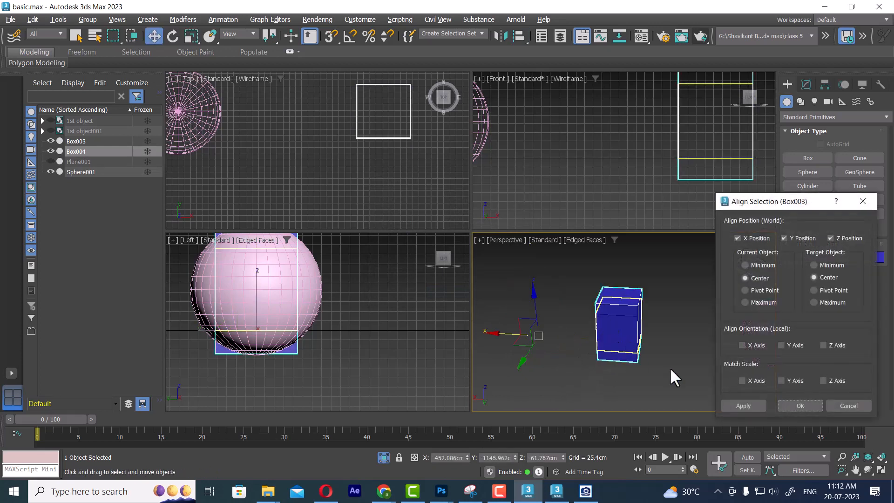
left_click(751, 345)
left_click(833, 381)
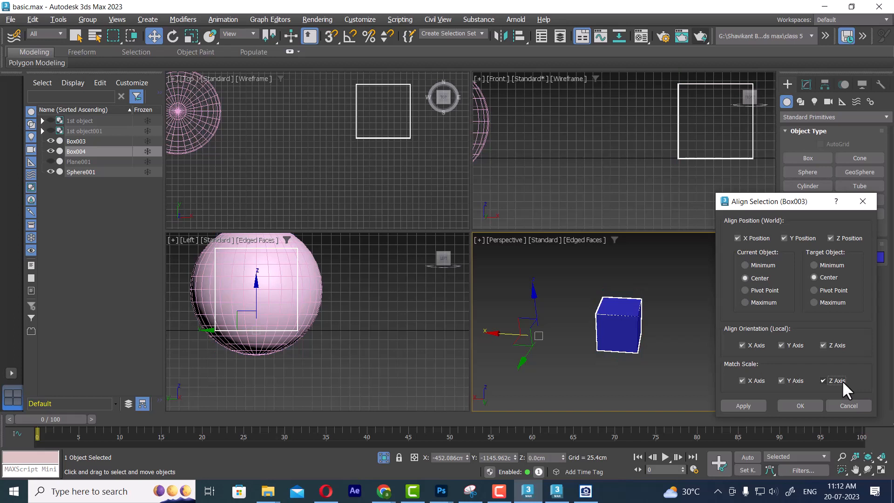
left_click(842, 380)
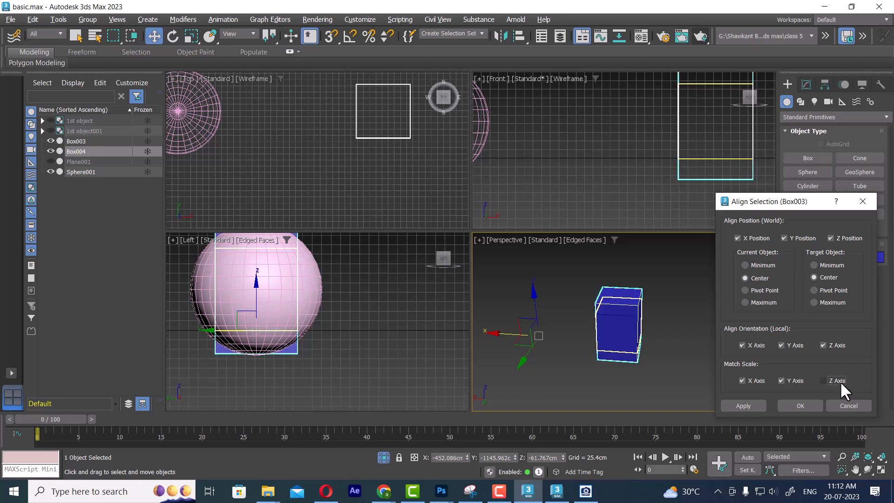
left_click(841, 381)
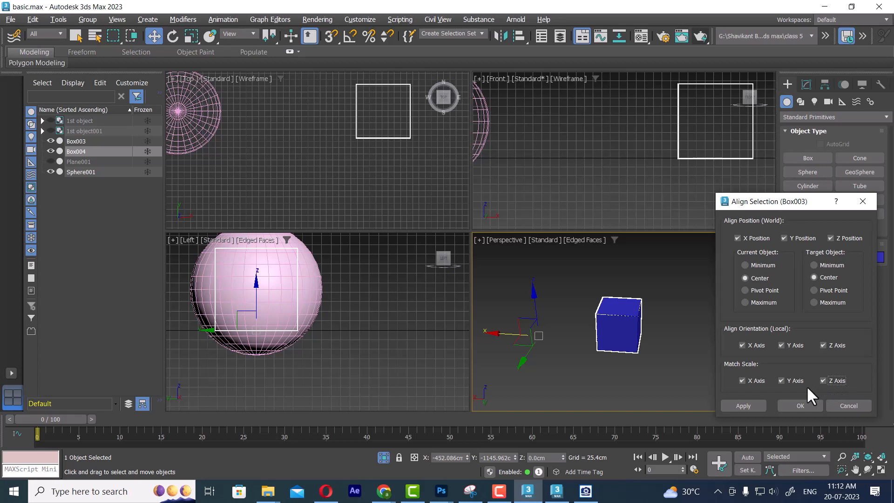
left_click(800, 405)
Move the copied cube along X to about 33.5 cm, beside the original, and clear the selection
left_click_drag(582, 346, 499, 336, "shift")
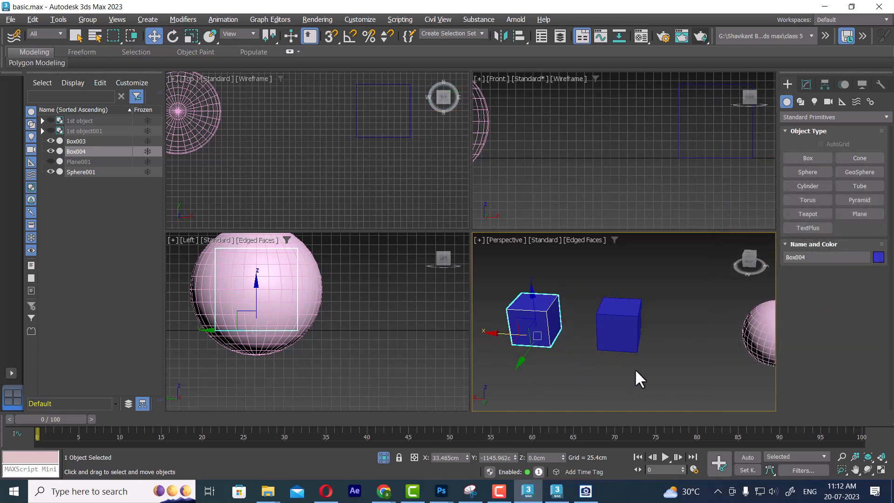
left_click(651, 370)
Show the session outline image in ACDSee Quick View over the scene, and maximize the Perspective viewport in 3ds Max
left_click(586, 491)
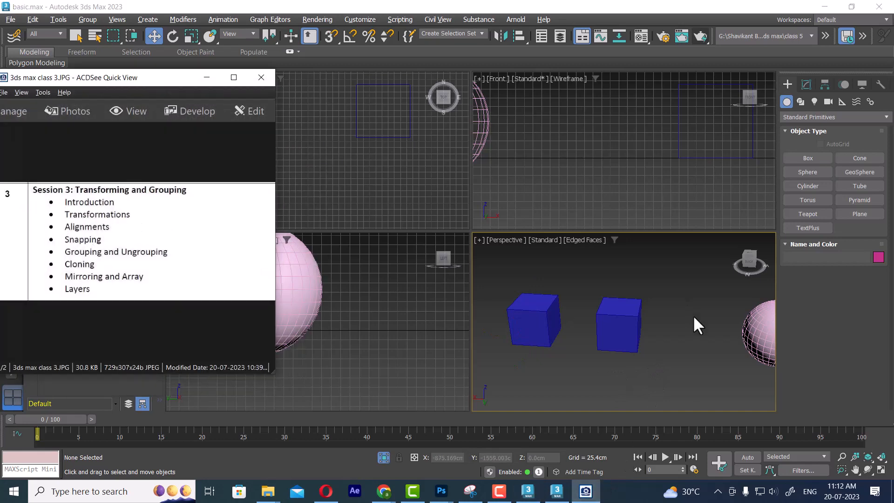
left_click(605, 339)
key("alt+w")
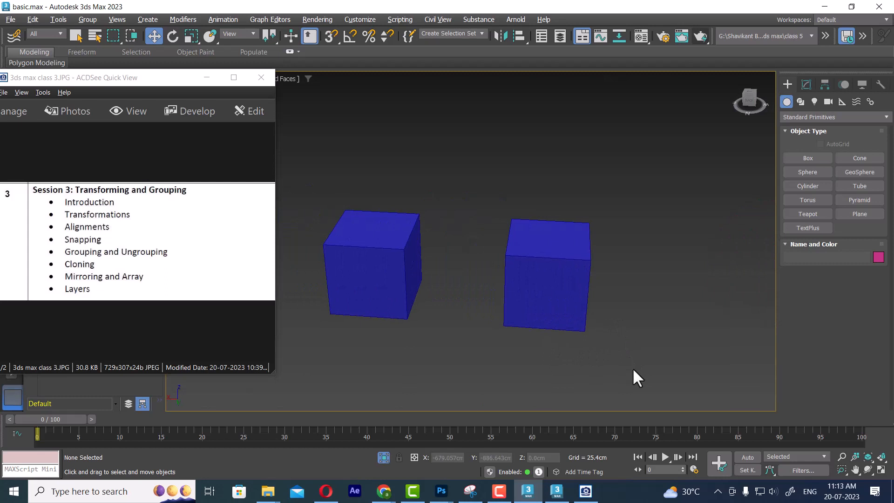
Turn on 3D snapping, show the Grid and Snap Settings, and snap the copied cube against the original's nearest vertical edge
left_click(397, 286)
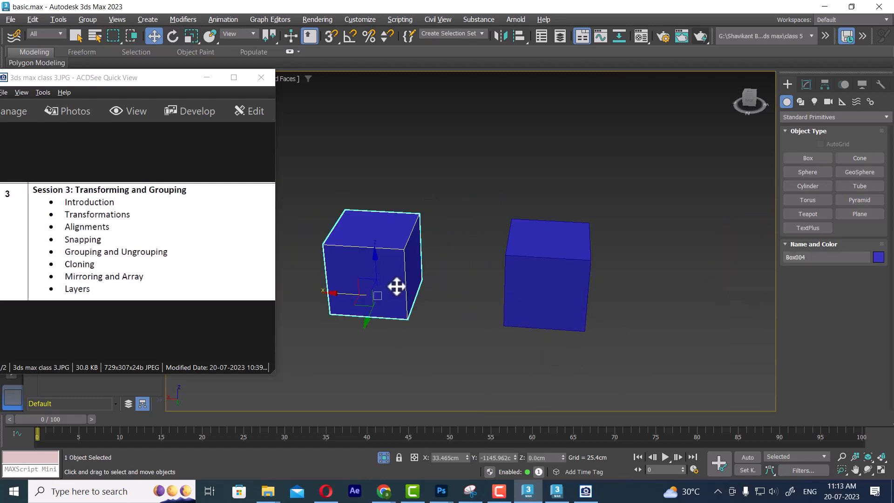
key("s")
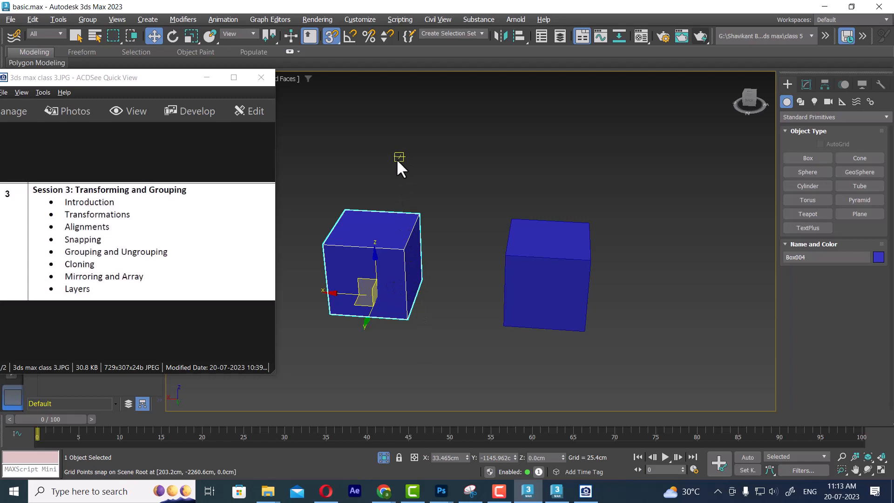
right_click(333, 40)
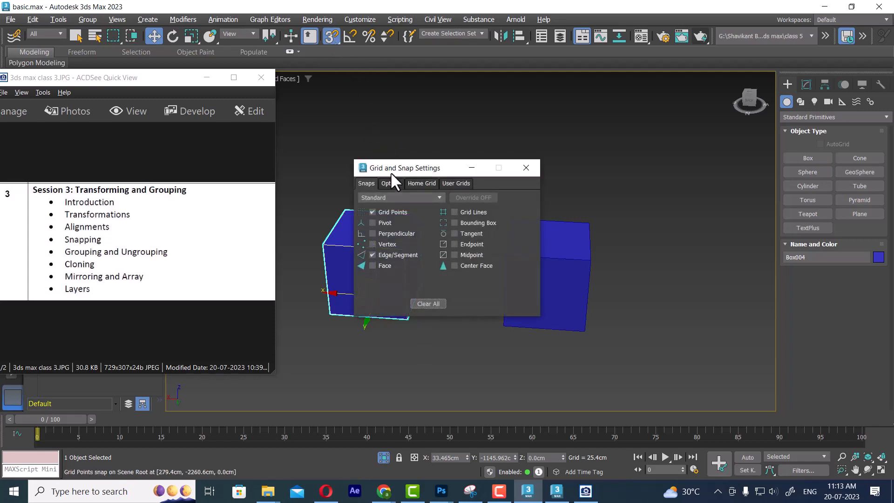
left_click_drag(386, 118, 632, 123)
left_click_drag(407, 316, 501, 326)
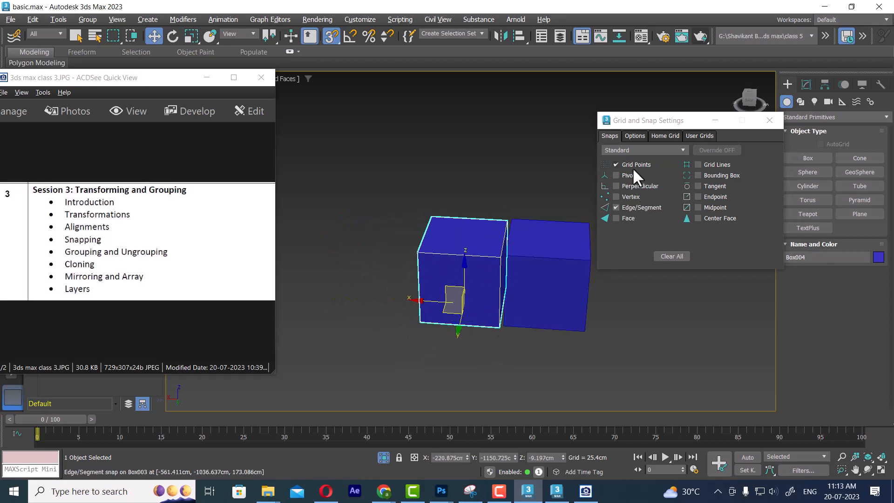
Replace Edge/Segment snapping with Vertex and snap the copy's lower corner onto the original cube's upper corner
left_click(632, 208)
left_click(623, 196)
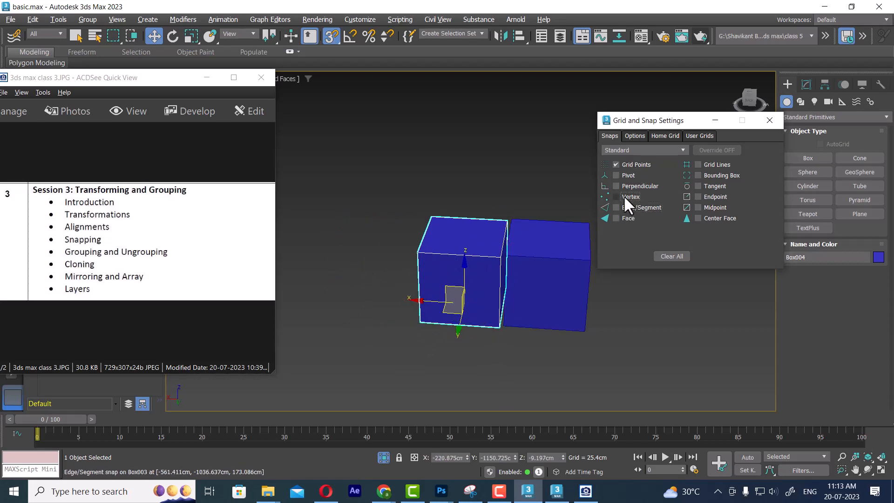
left_click_drag(499, 325, 509, 256)
middle_click_drag(549, 354, 540, 335, "alt")
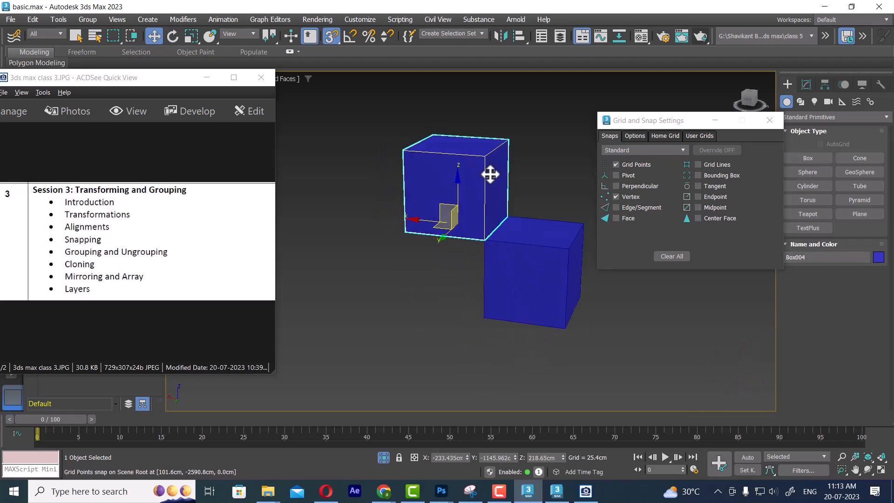
Re-enable Edge/Segment snapping and snap the copy down beside the original, then by its edge to the original's opposite side
left_click(636, 207)
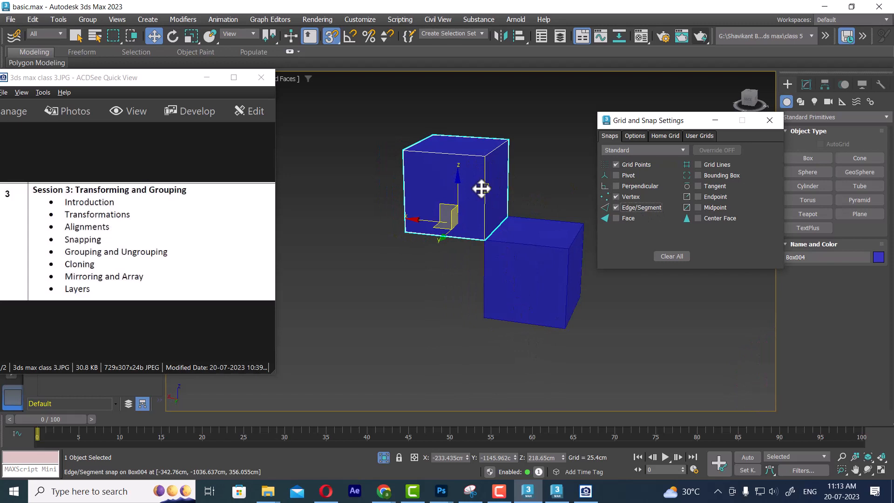
left_click_drag(479, 186, 492, 358)
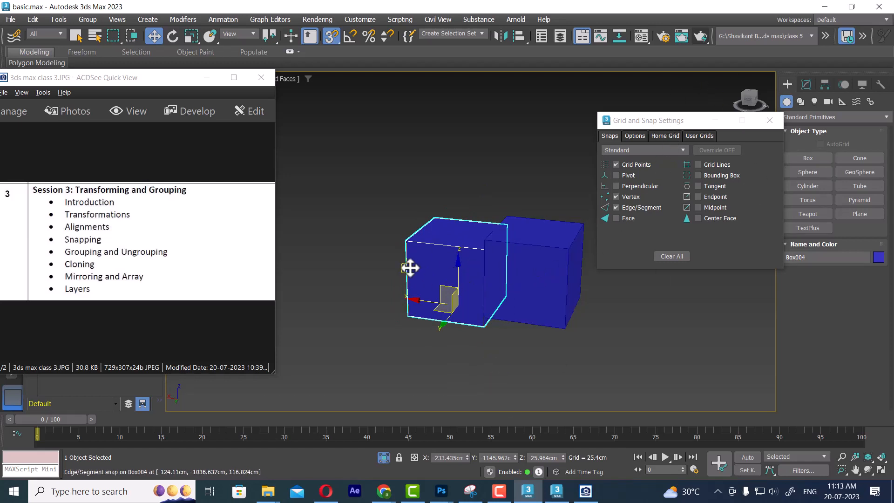
left_click_drag(408, 266, 577, 251)
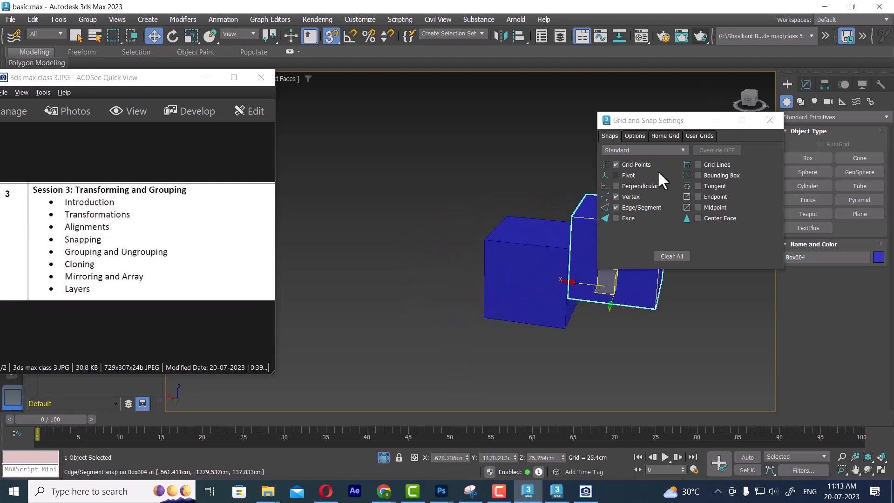
Enable Face snapping, snap the copied cube onto the original cube's top face, and close the Grid and Snap Settings
left_click(629, 217)
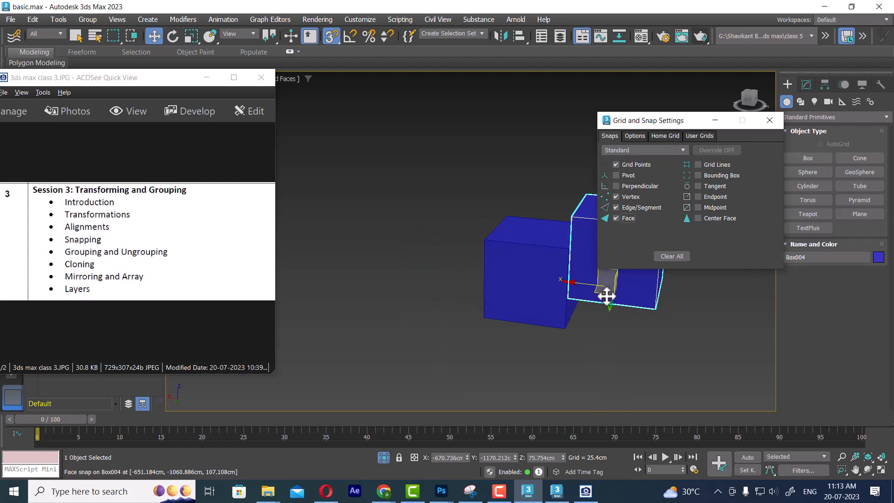
left_click_drag(612, 288, 539, 229)
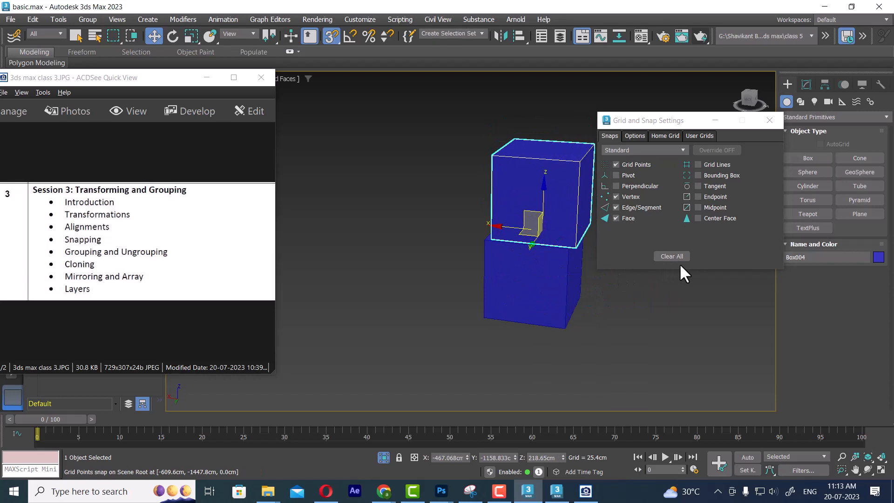
left_click(780, 119)
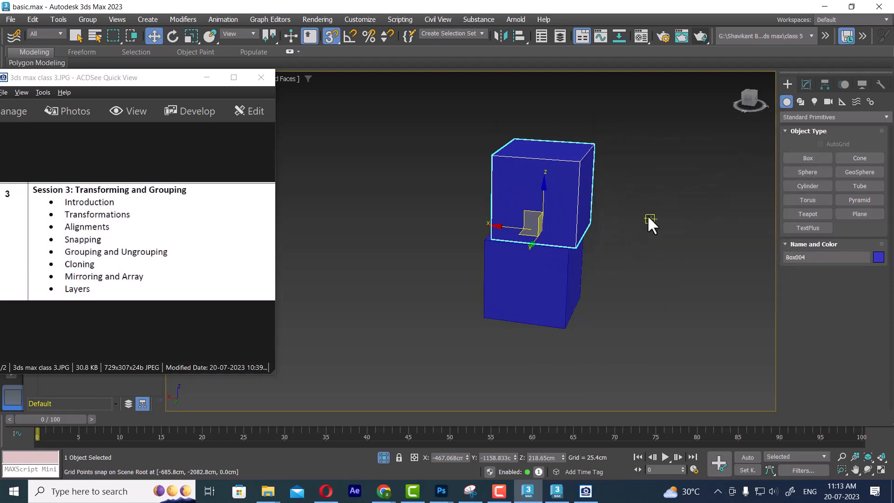
Delete the copied cube and unhide all objects in the scene
key("Delete")
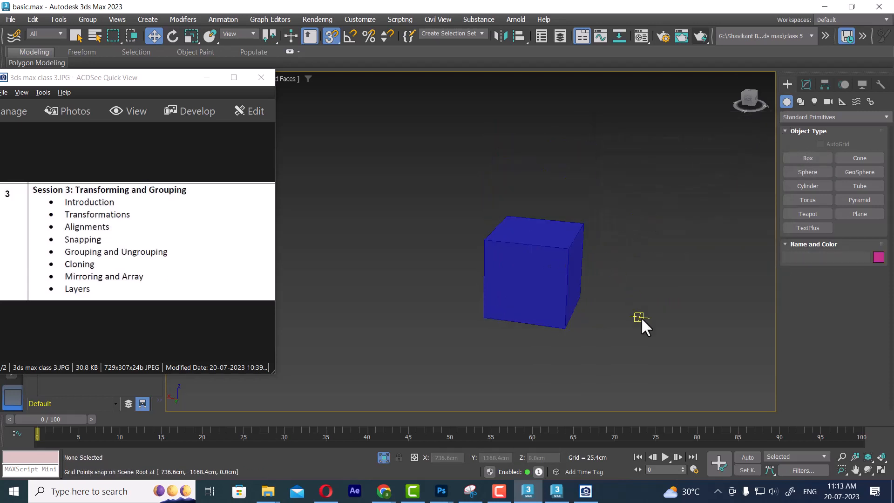
scroll(640, 317, "down", 5)
right_click(611, 312)
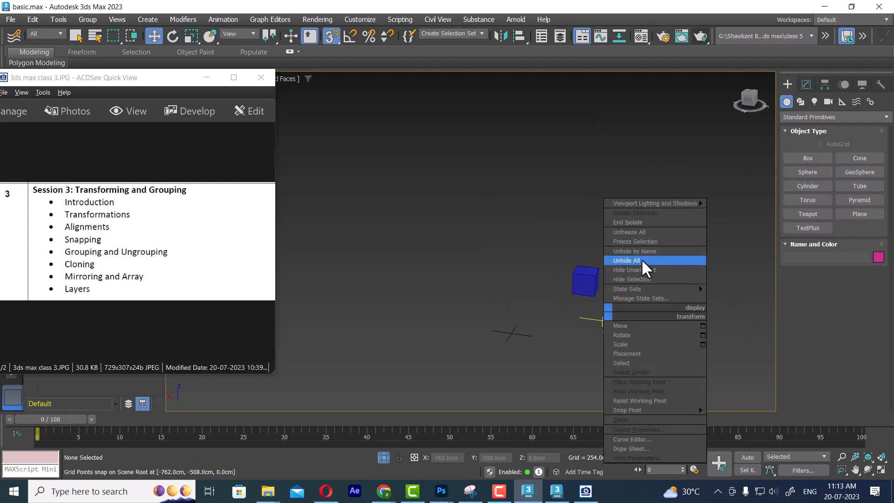
left_click(641, 259)
middle_click_drag(621, 333, 590, 295, "alt")
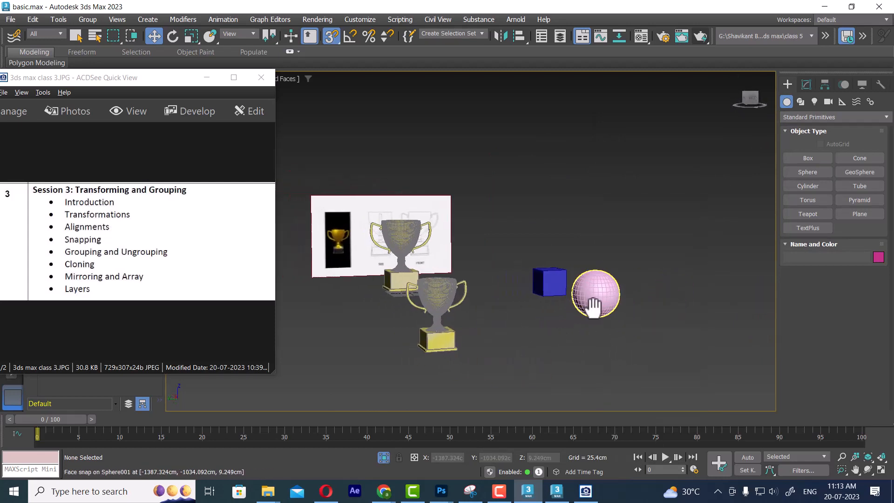
With snapping off, move the front trophy group closer to the cube, ungroup it, and select only its cup body
left_click(429, 336)
left_click_drag(397, 319, 510, 336)
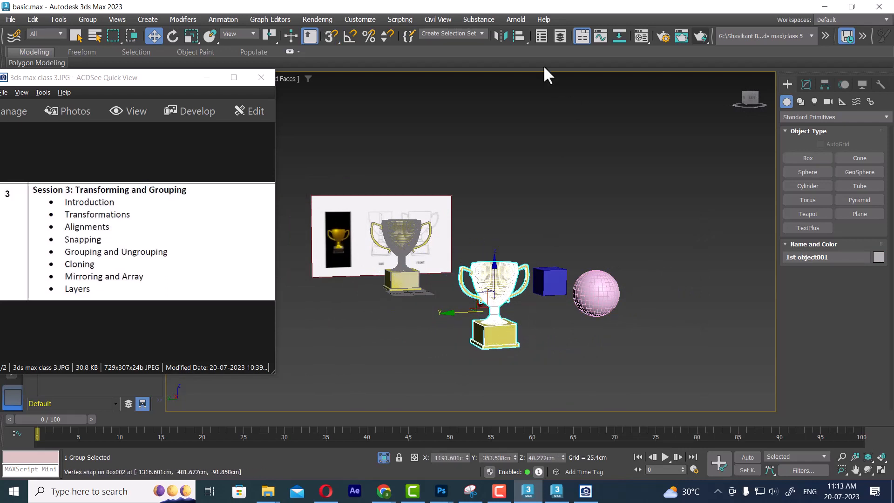
left_click(94, 19)
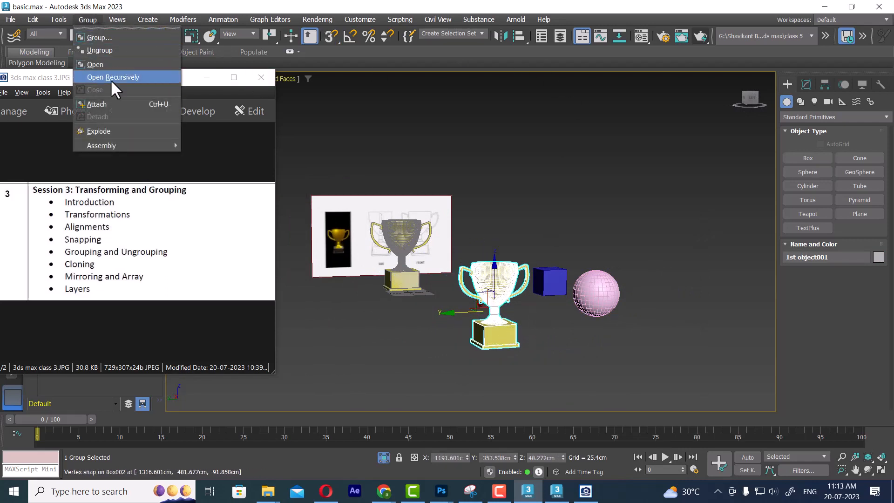
left_click(124, 60)
left_click(640, 345)
left_click(526, 291)
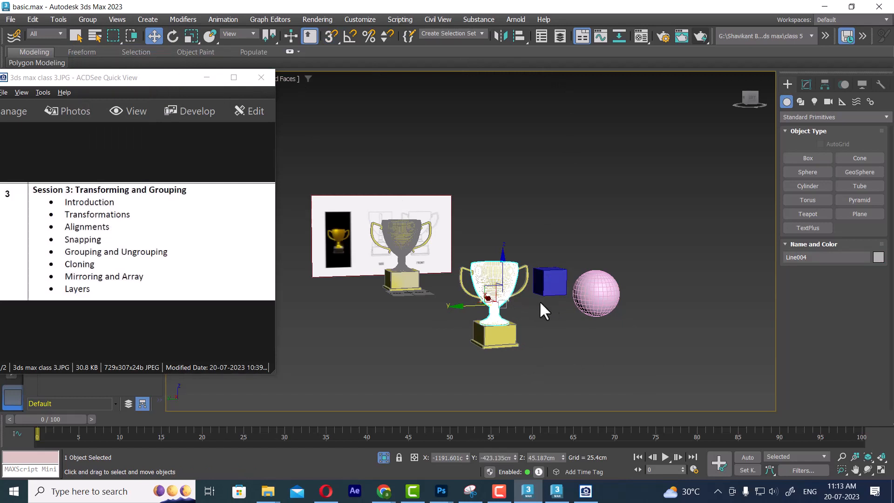
Group the blue cube and the pink sphere under the default group name
left_click_drag(538, 316, 537, 317)
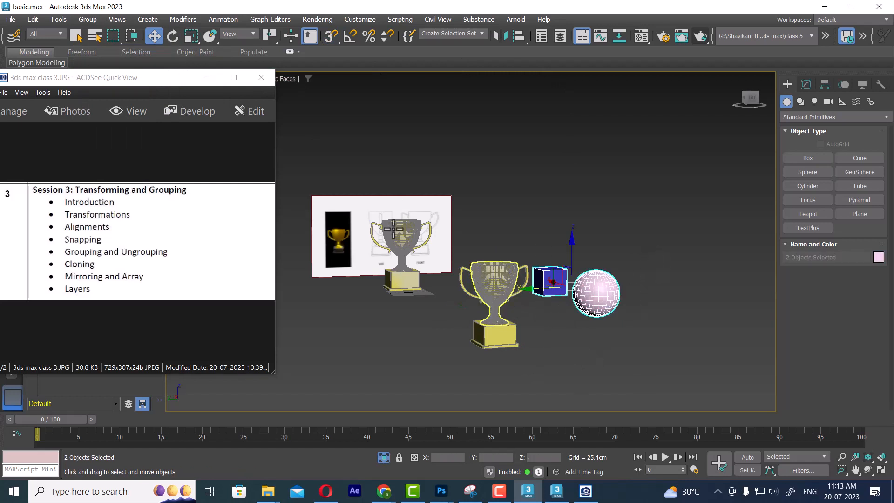
left_click(87, 19)
left_click(110, 40)
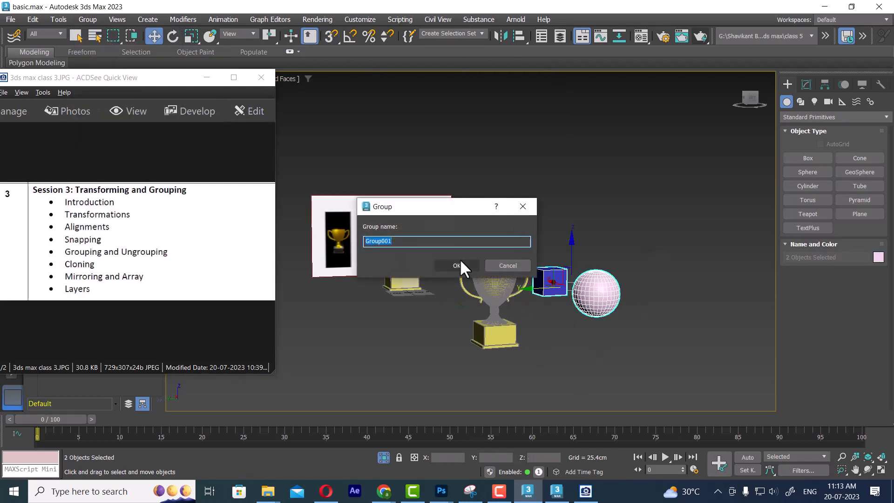
left_click(458, 262)
left_click(648, 240)
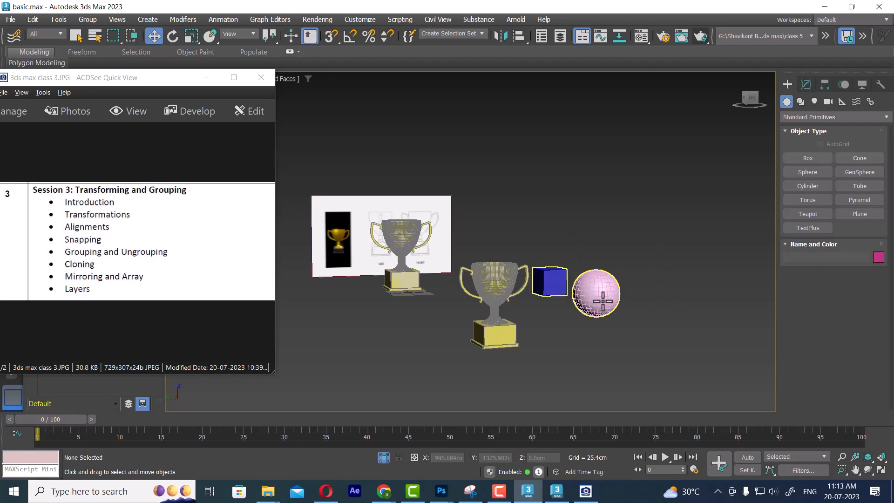
Select the cube-and-sphere group and raise it about 462 cm along Z
left_click(602, 301)
left_click(601, 255)
left_click(593, 292)
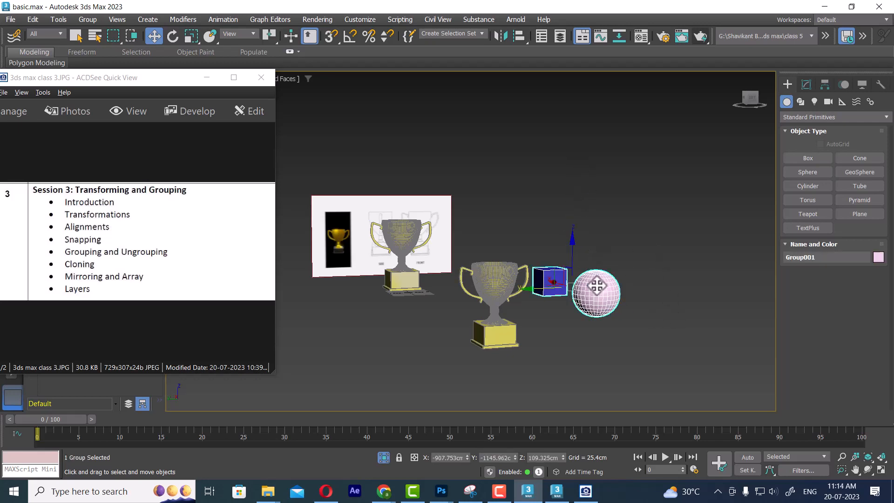
left_click_drag(574, 242, 573, 185)
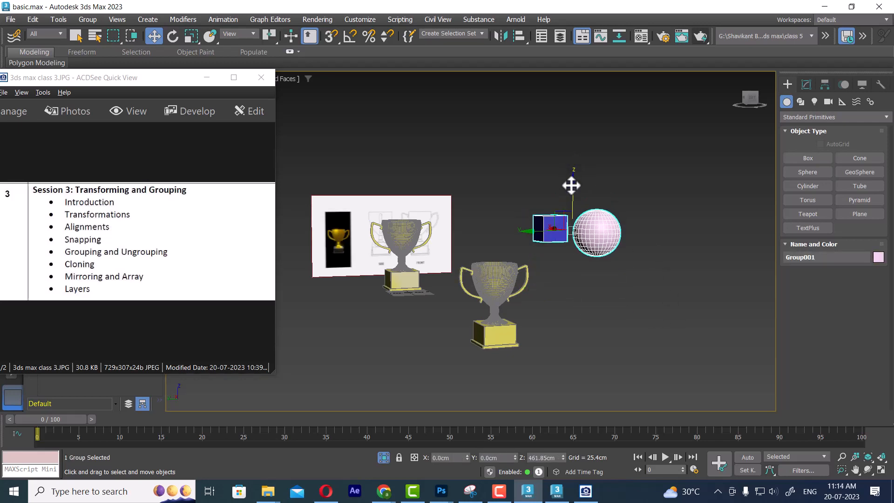
Ungroup the cube and sphere, and lower the sphere on its own by about 362 cm along Z
left_click(94, 19)
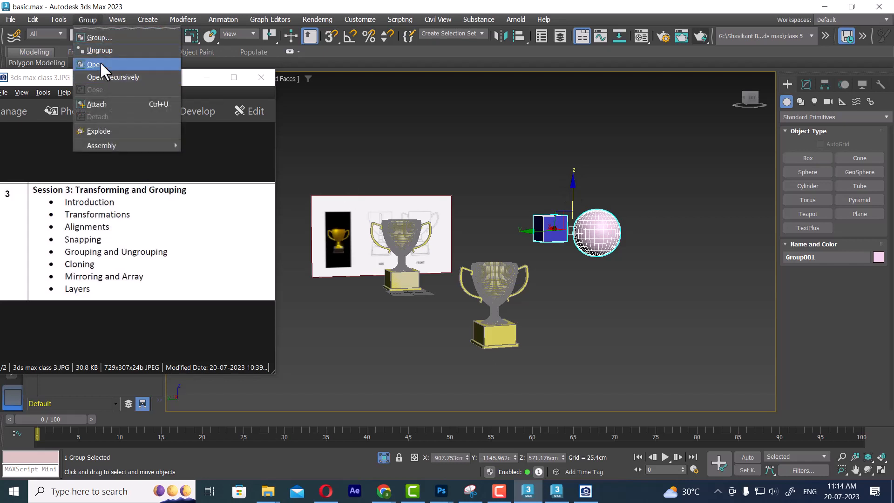
left_click(95, 46)
left_click(631, 254)
left_click(596, 232)
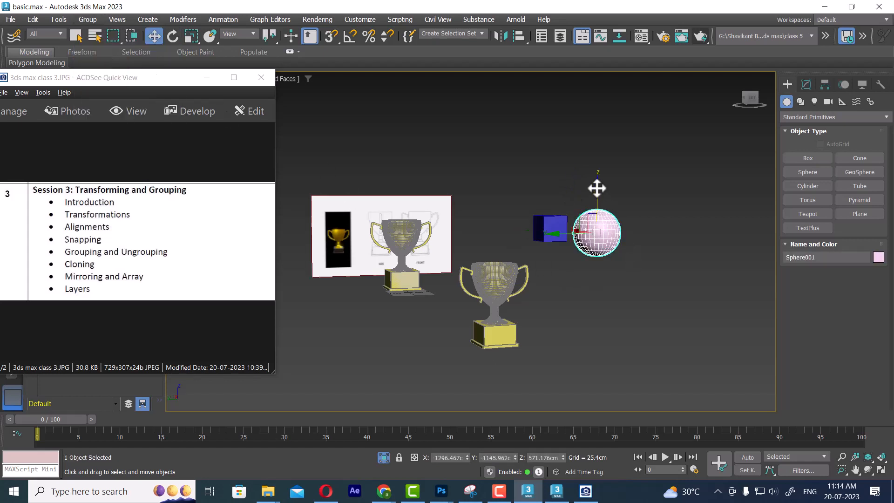
left_click_drag(594, 190, 603, 237)
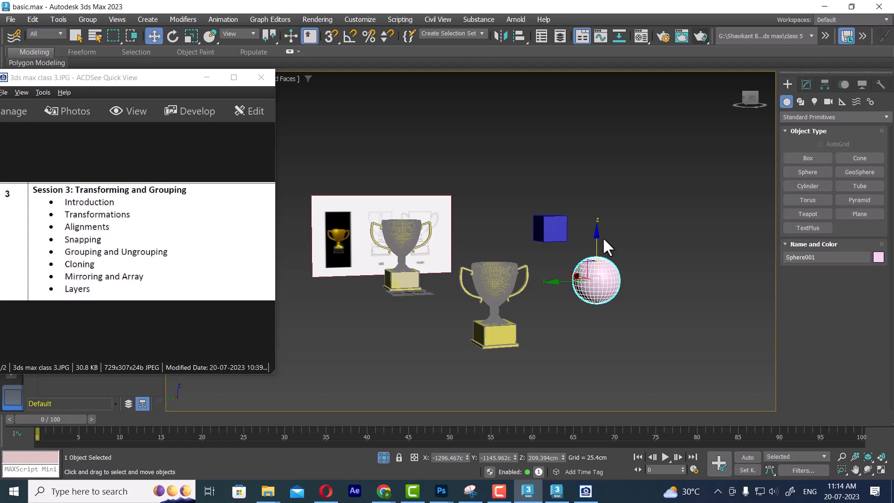
left_click(584, 350)
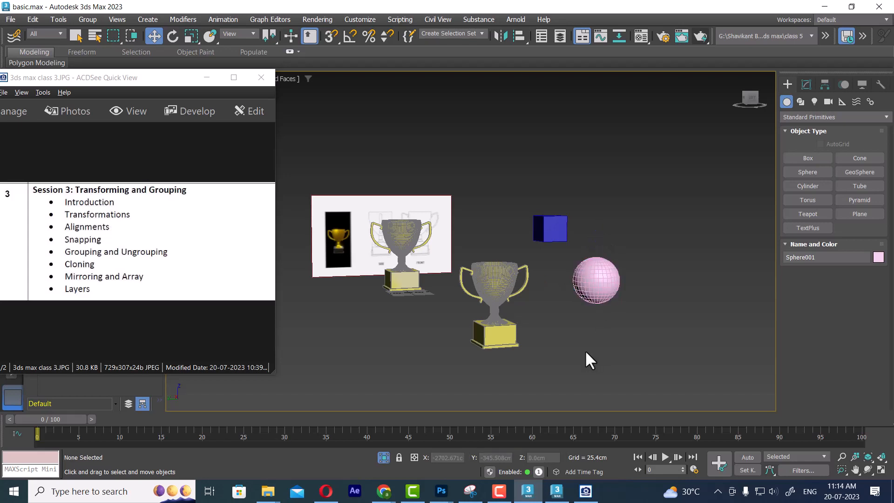
left_click(386, 274)
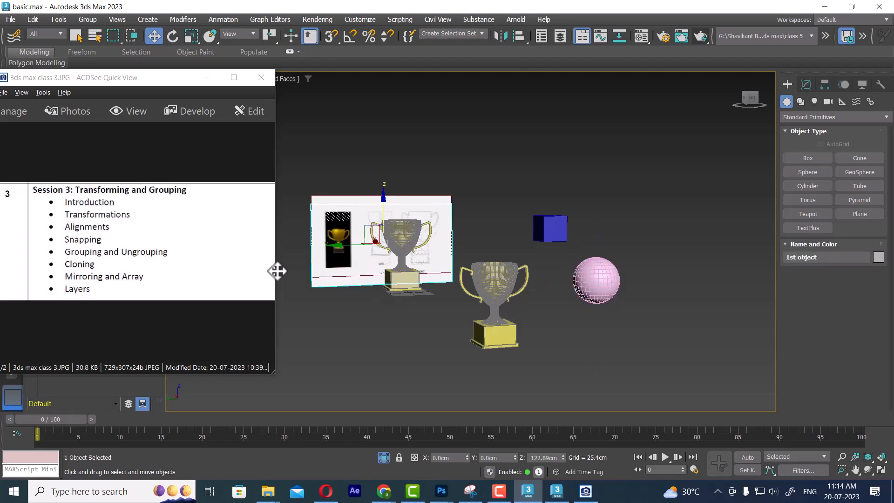
left_click_drag(277, 271, 395, 269, "shift")
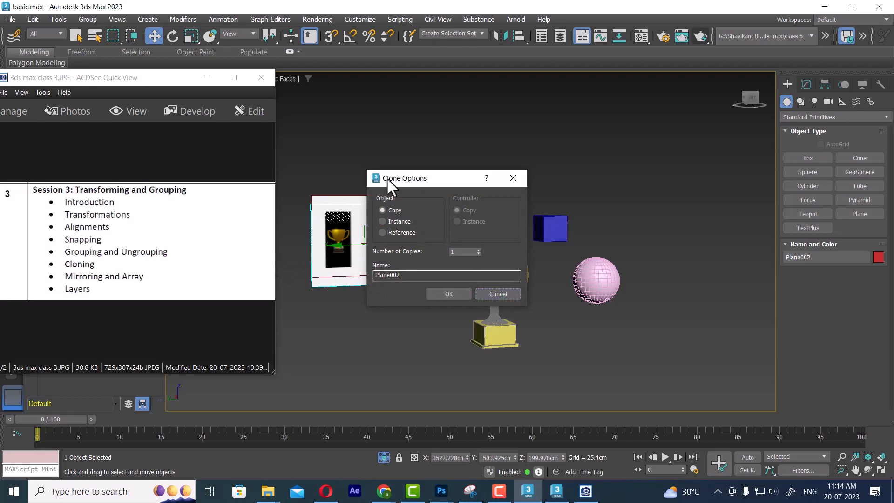
left_click(498, 294)
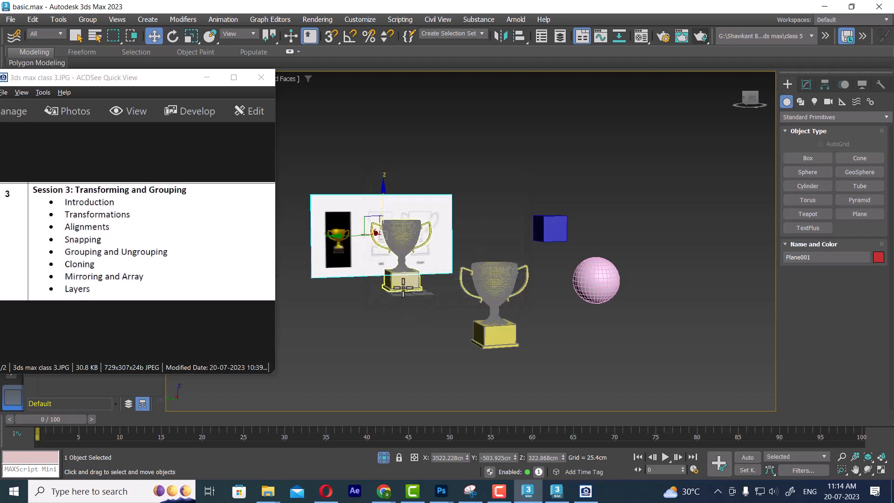
Clone the original trophy group as a Copy and move the clone about 555 cm along Y, beside the original
middle_click_drag(439, 288, 440, 317, "alt")
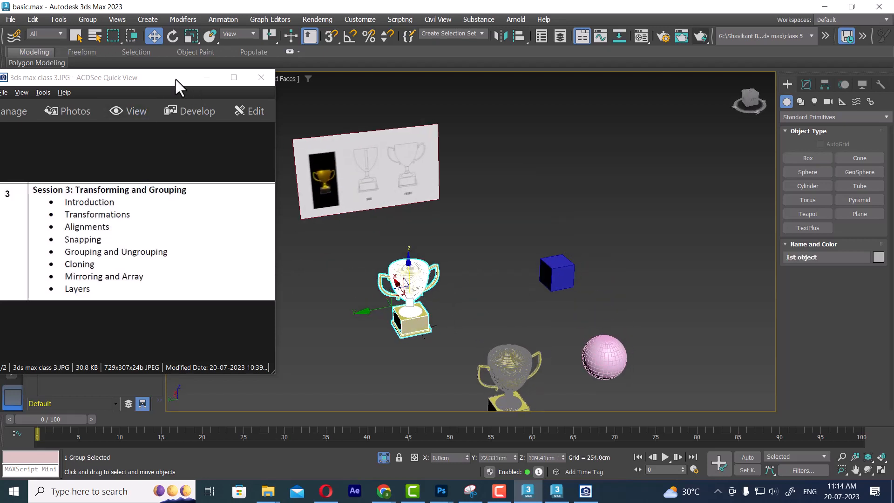
left_click_drag(127, 72, 127, 93)
left_click(33, 19)
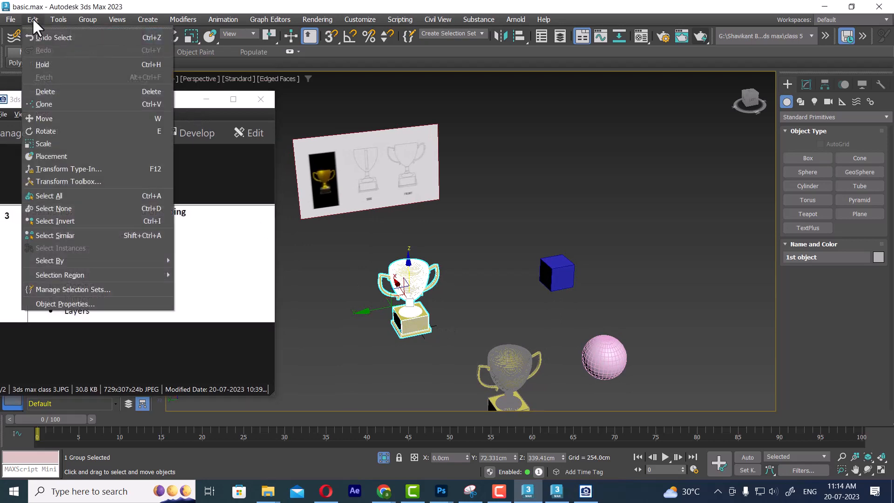
left_click(78, 103)
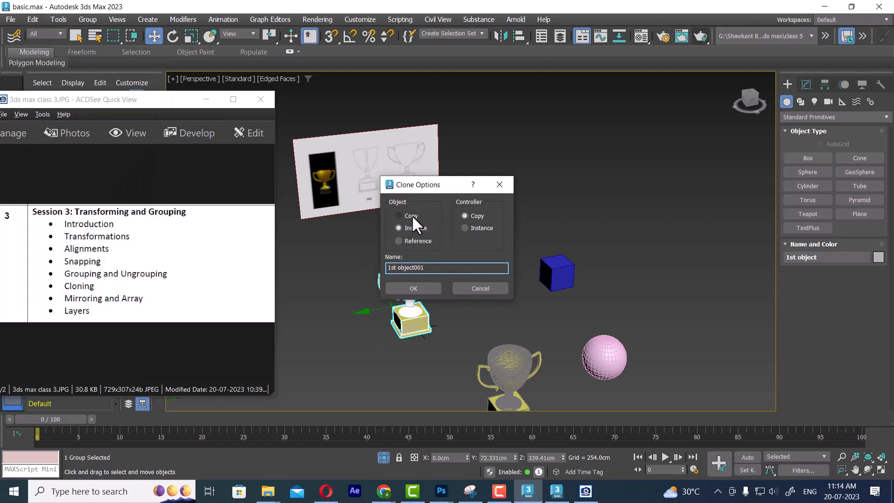
left_click(398, 215)
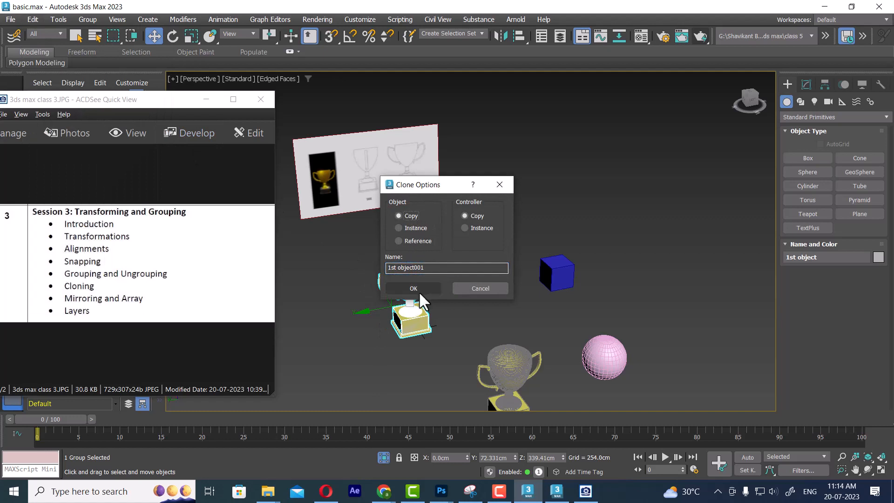
left_click(414, 288)
left_click_drag(364, 315, 303, 331)
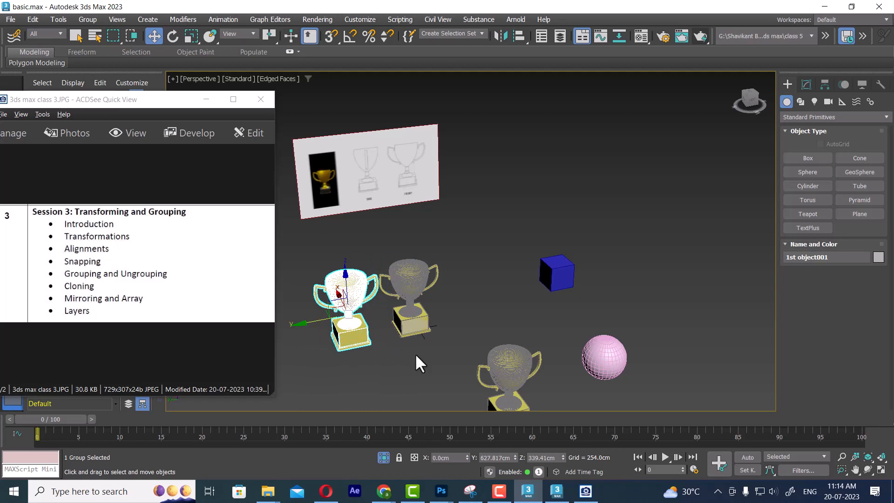
Examine the original trophy next to its clone, and move the session outline image down to uncover the Scene Explorer list
scroll(445, 292, "up", 5)
middle_click_drag(445, 293, 496, 198)
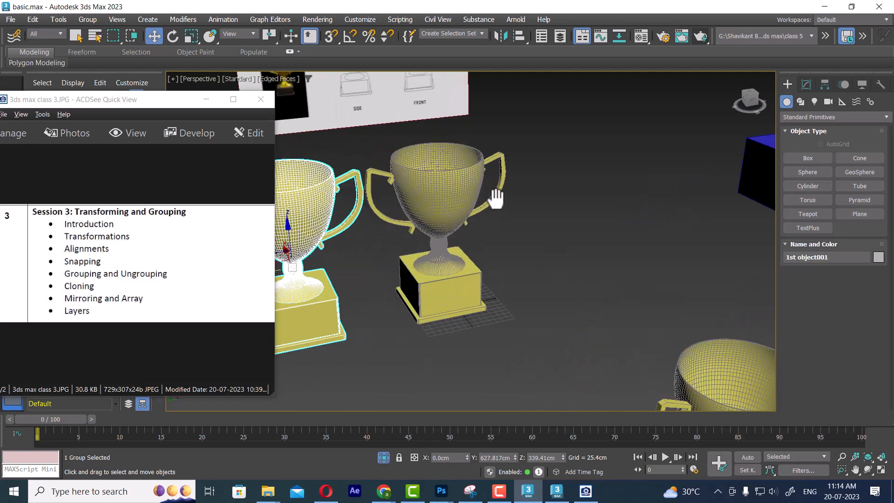
left_click(499, 158)
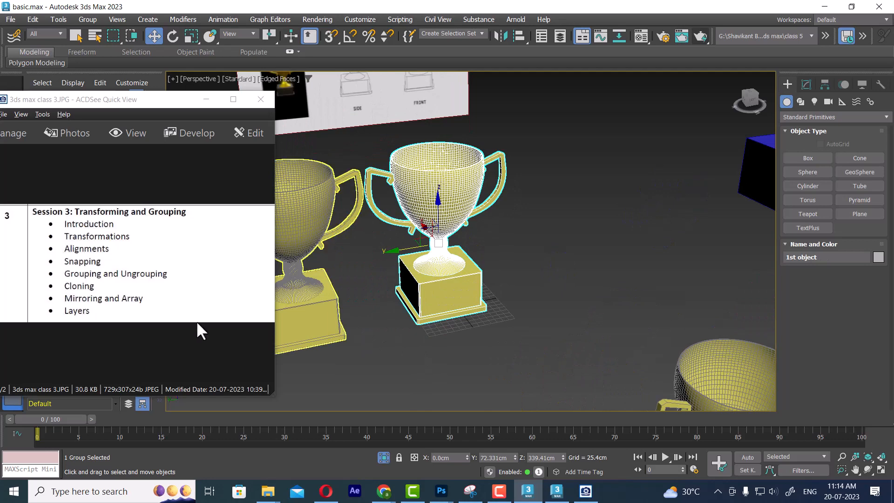
scroll(579, 315, "down", 5)
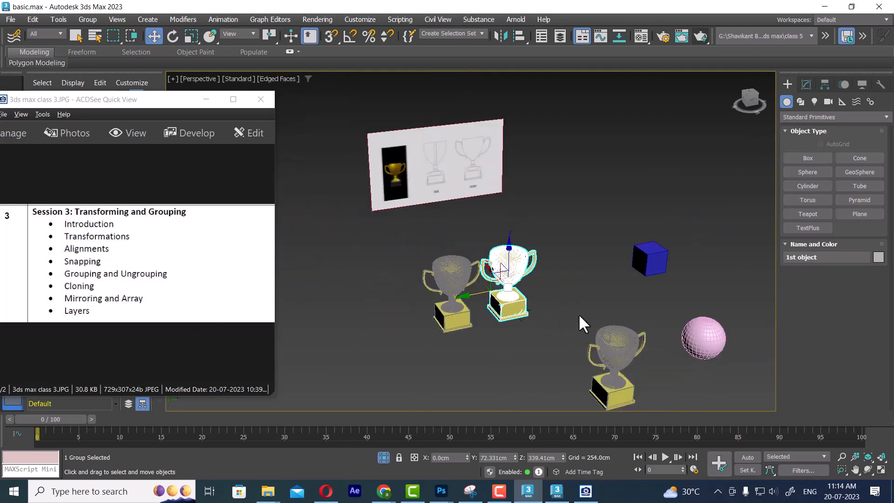
middle_click_drag(571, 297, 621, 272)
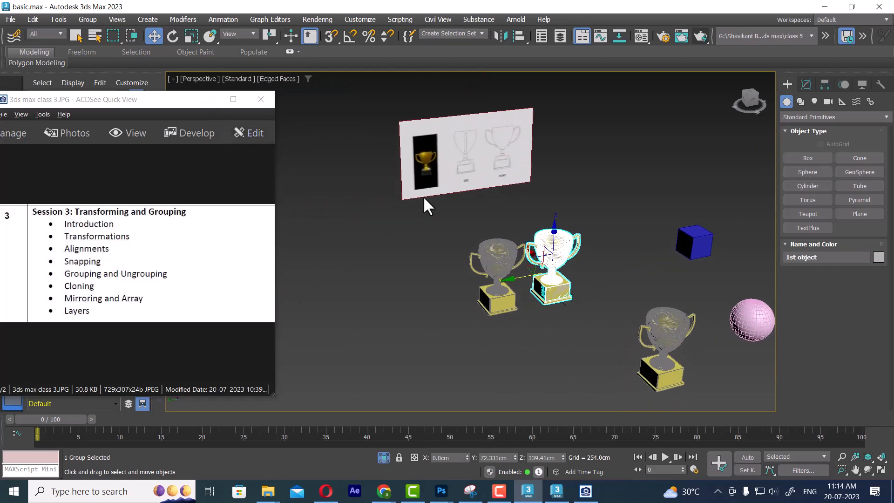
left_click(205, 100)
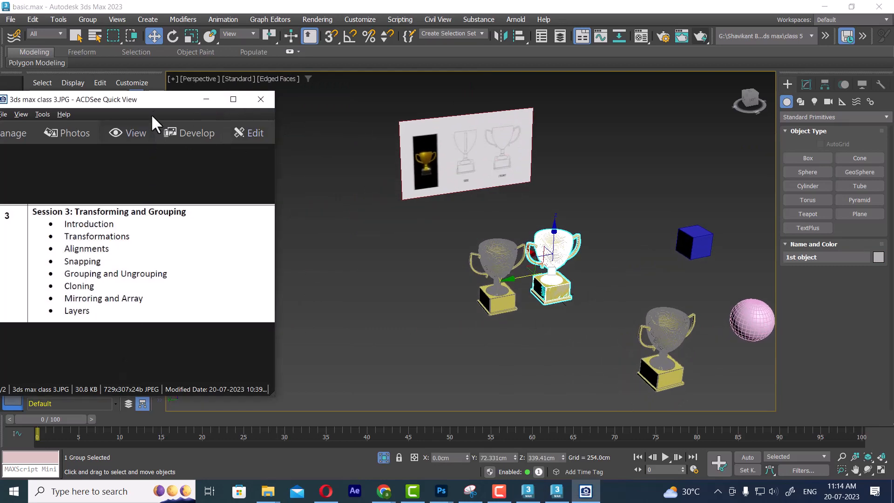
left_click_drag(155, 101, 163, 204)
Open the Array settings for the original trophy group and minimize the session outline image
left_click(601, 332)
left_click(499, 298)
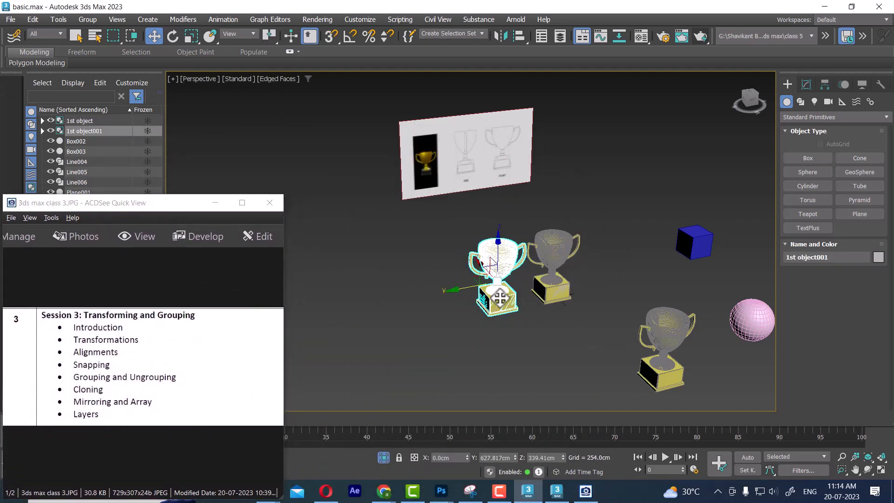
left_click(564, 294)
middle_click_drag(566, 295, 544, 298, "alt")
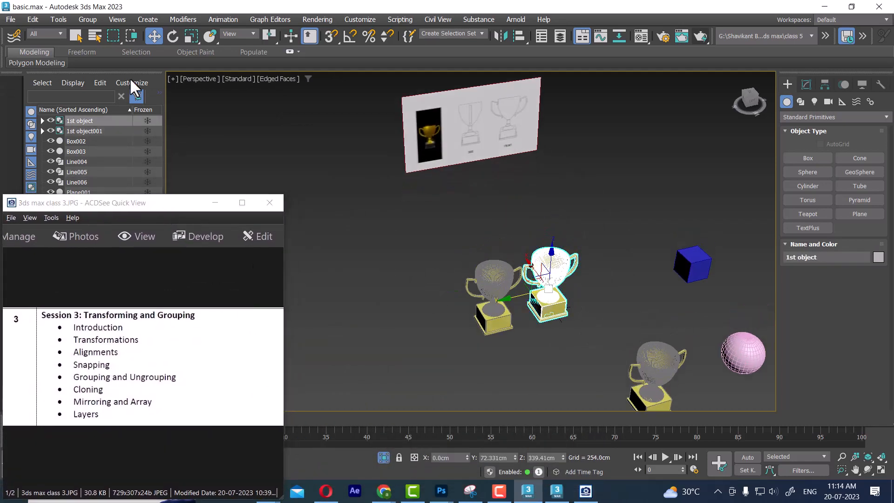
left_click(58, 20)
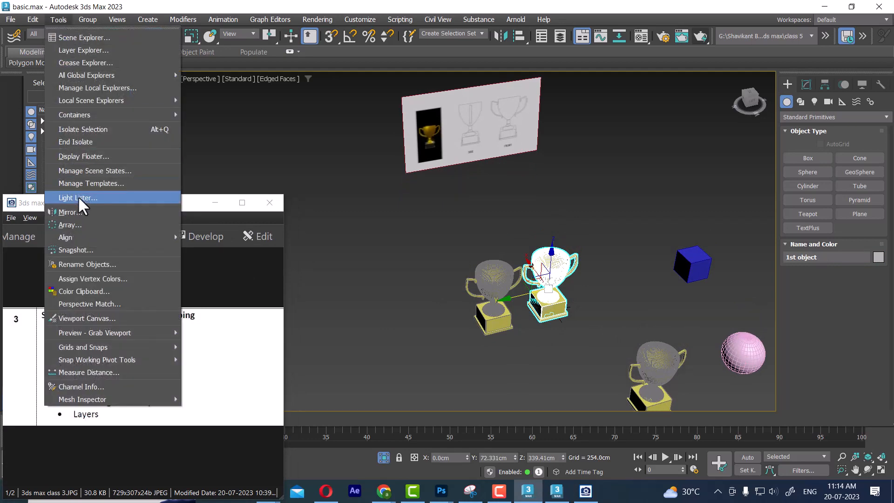
left_click(78, 225)
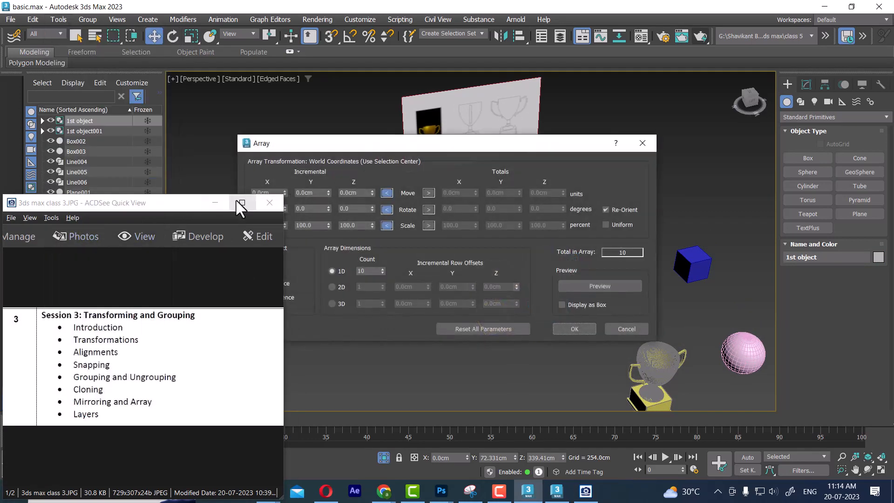
left_click(215, 203)
left_click_drag(432, 150, 281, 67)
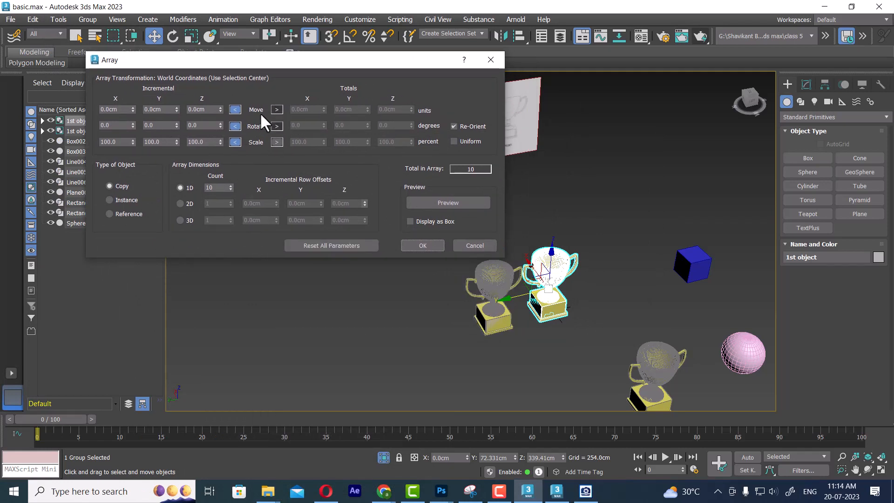
Preview a 1D array of 5 trophies, with the total move along X set to about 2560 cm
left_click(278, 109)
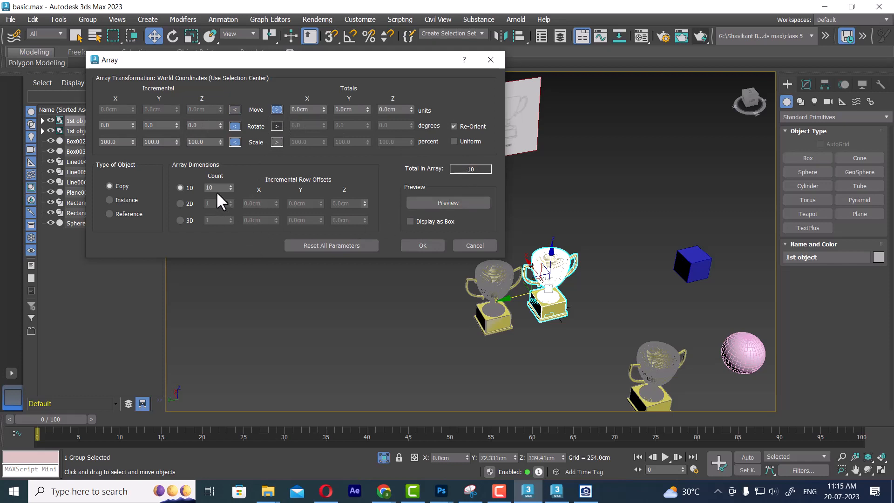
left_click(449, 201)
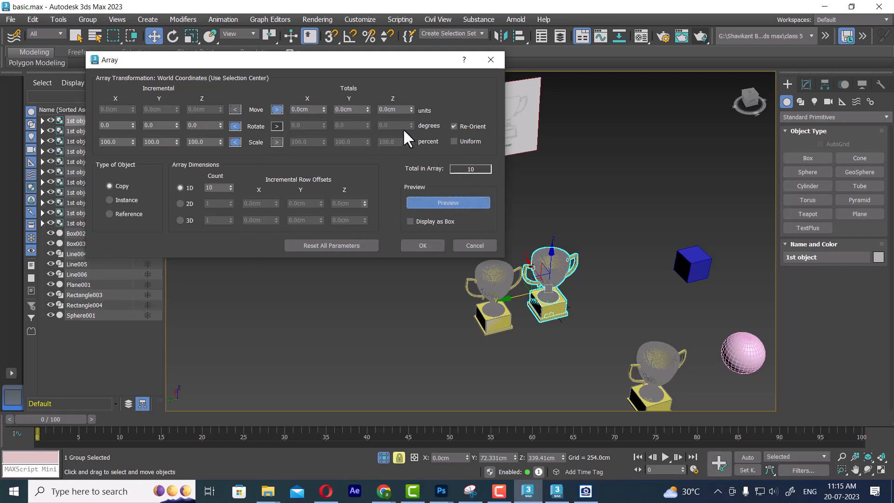
left_click_drag(324, 109, 306, 208)
double_click(215, 187)
type("5")
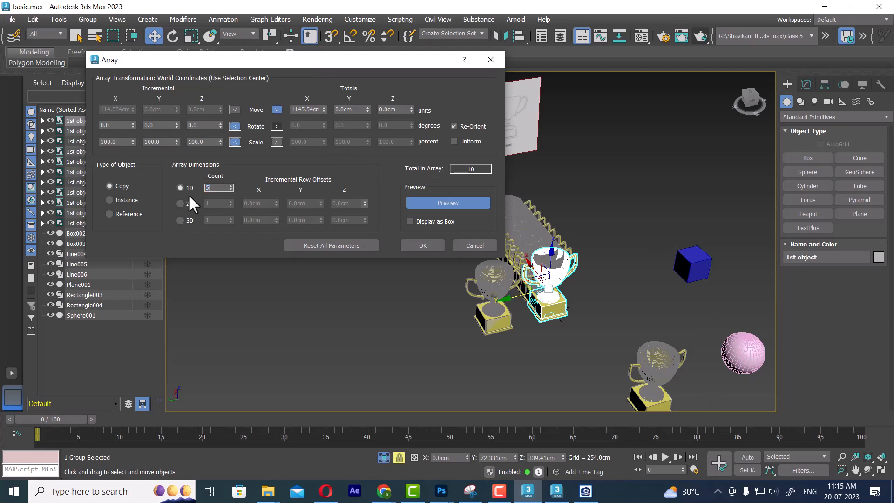
key("Return")
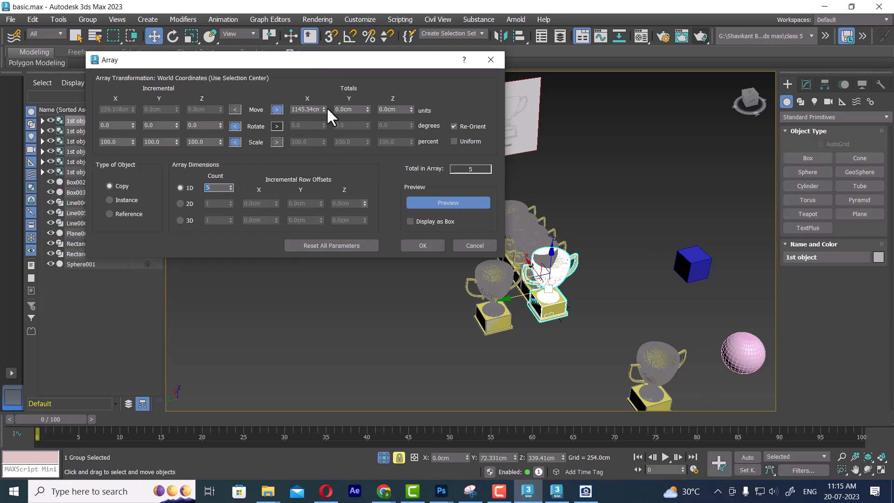
left_click_drag(327, 108, 277, 335)
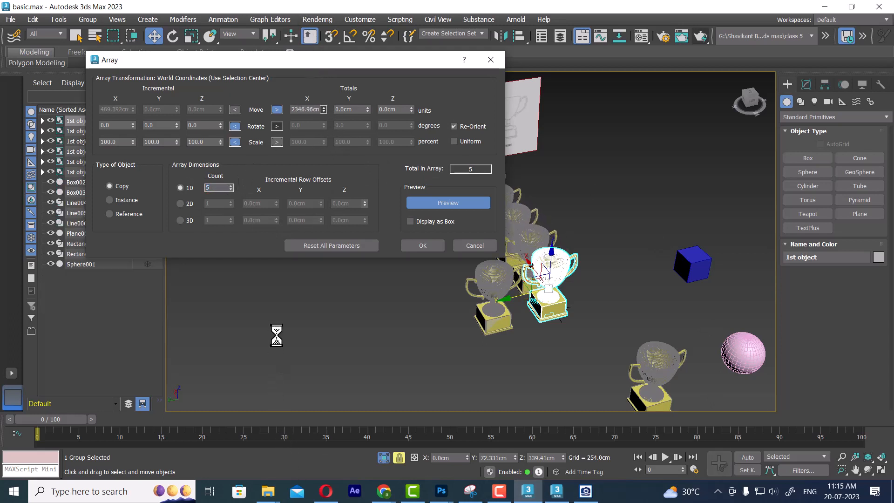
left_click_drag(375, 59, 296, 67)
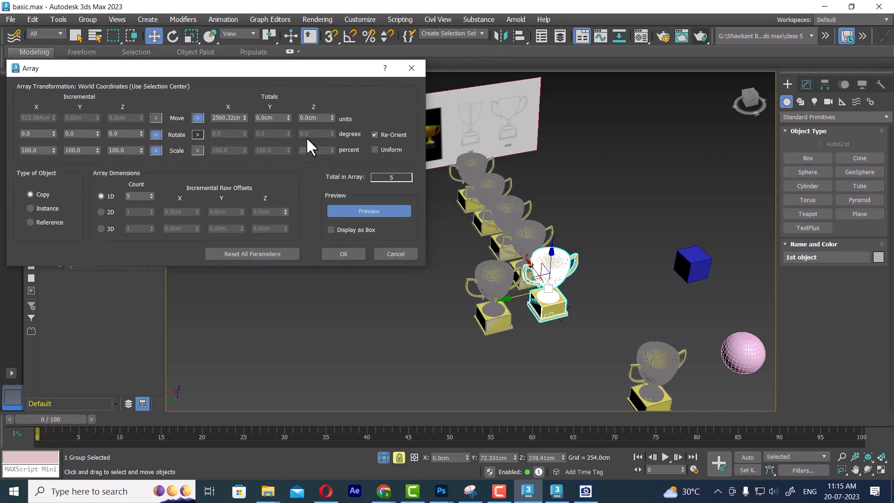
Set the array's total Y move to about 566 cm and create the trophy copies
left_click_drag(287, 116, 279, 19)
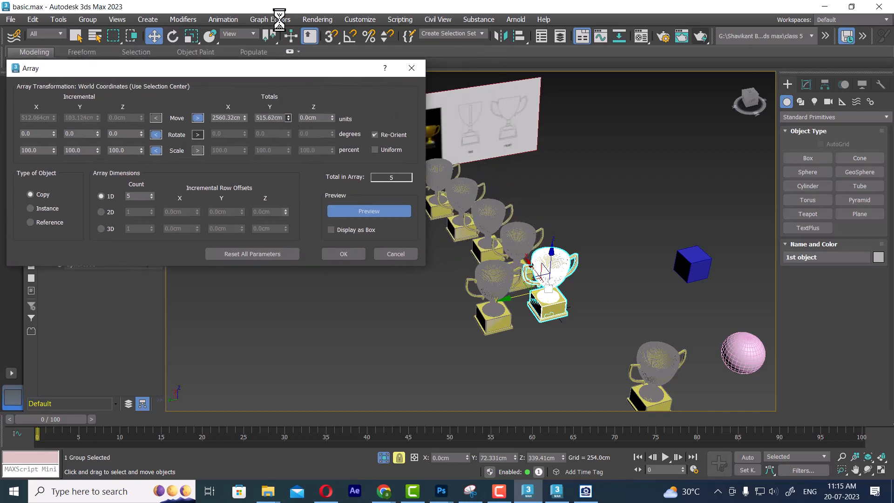
left_click(355, 253)
left_click(535, 356)
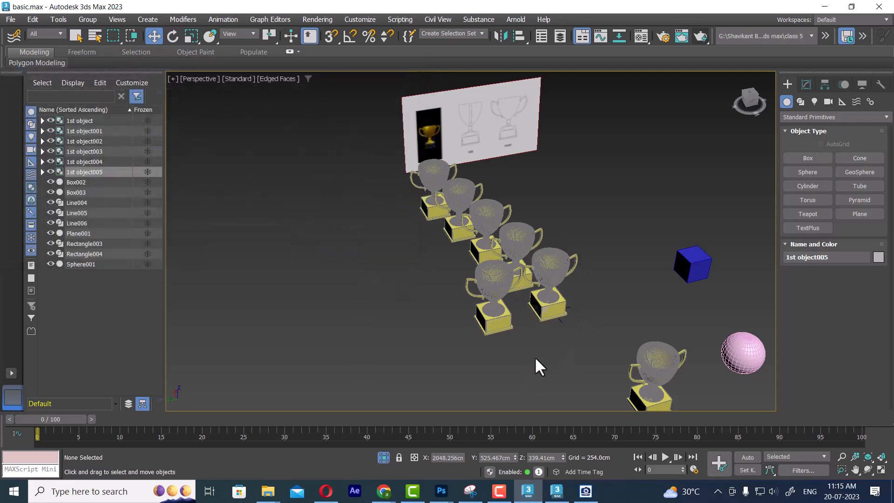
left_click(80, 120)
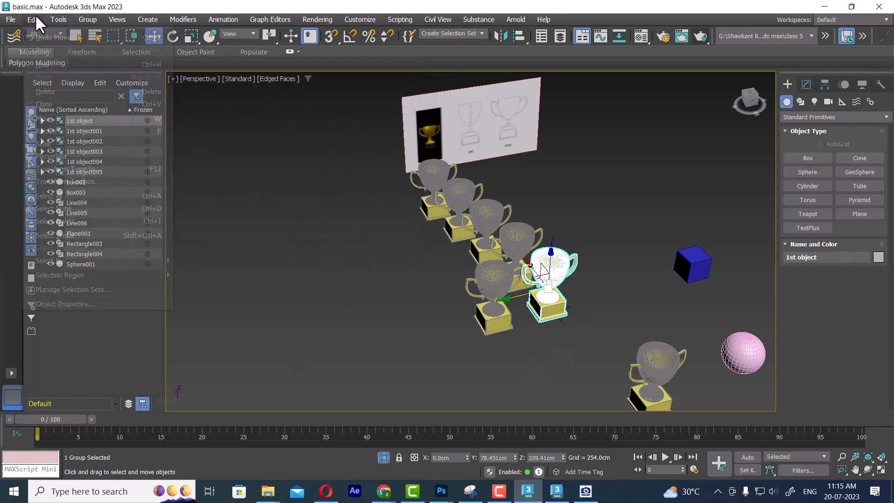
left_click(56, 19)
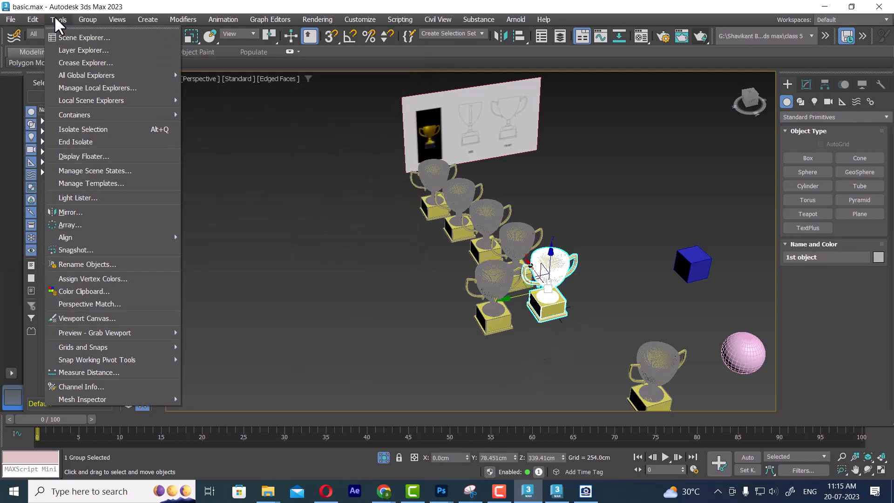
left_click(96, 225)
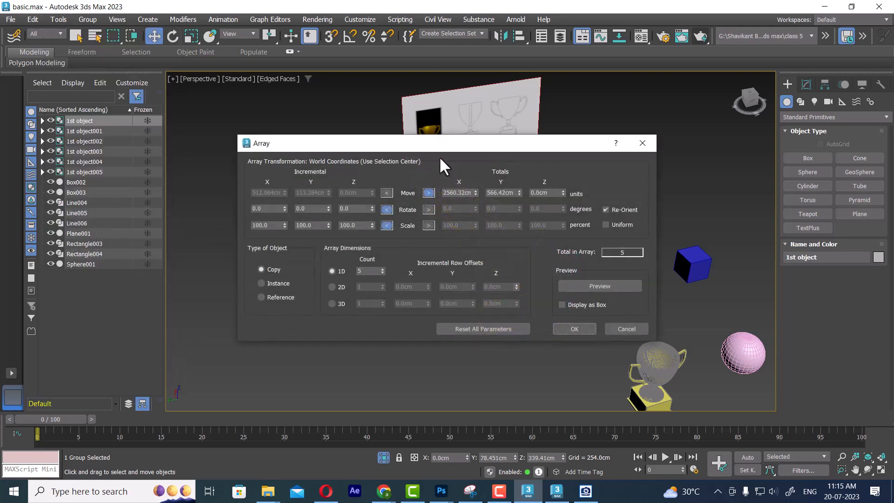
left_click_drag(417, 143, 257, 65)
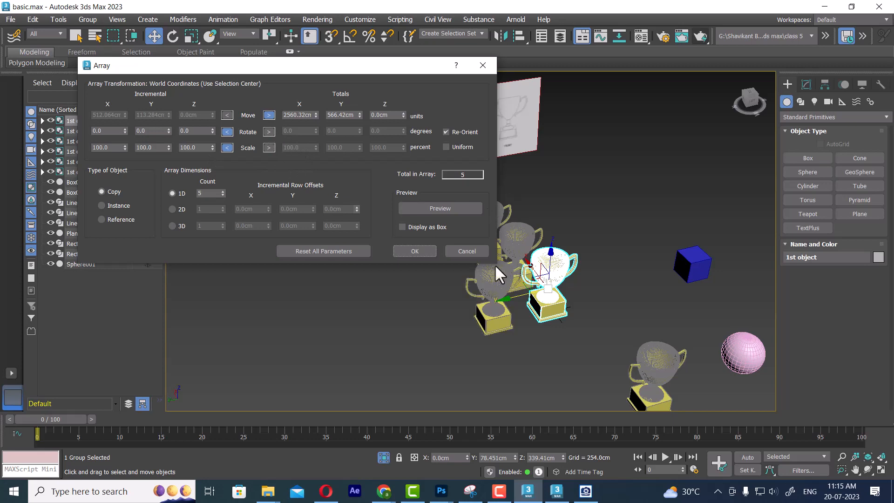
left_click(467, 251)
left_click(644, 284)
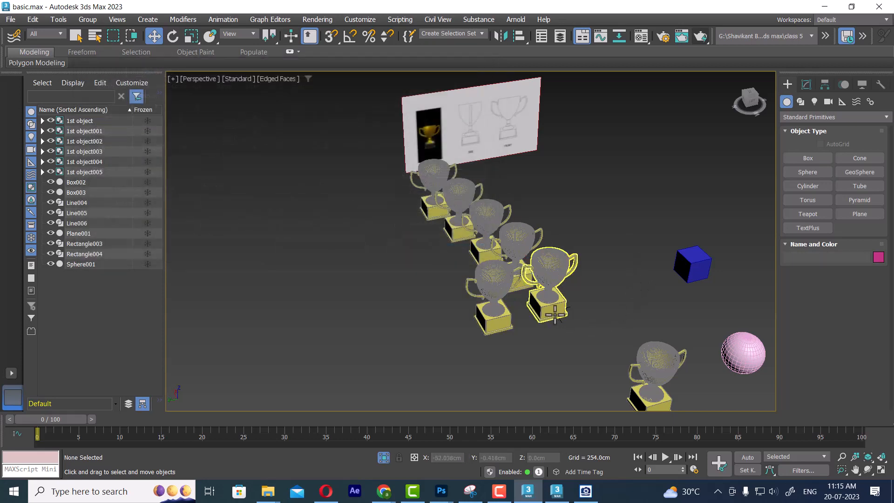
Isolate the original trophy in the top view and move it along X to about 1239 cm
left_click(552, 302)
key("alt+q")
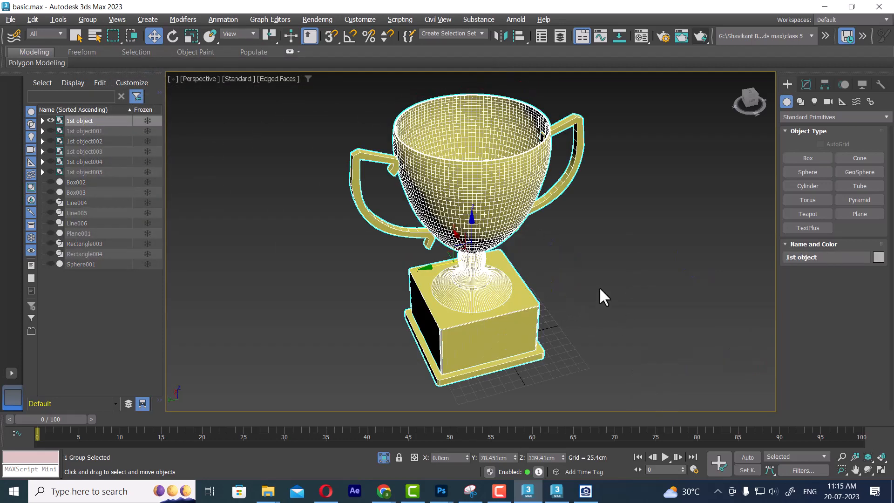
key("t")
key("z")
scroll(507, 311, "up", 2)
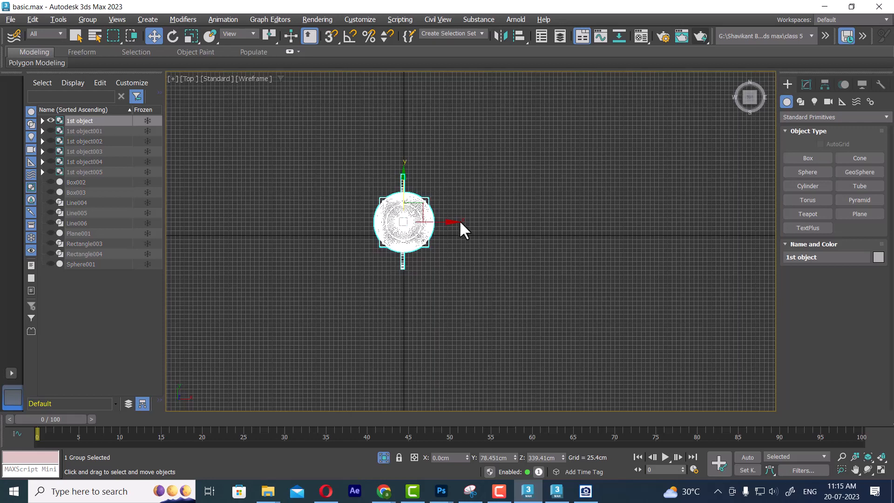
left_click_drag(448, 223, 663, 227)
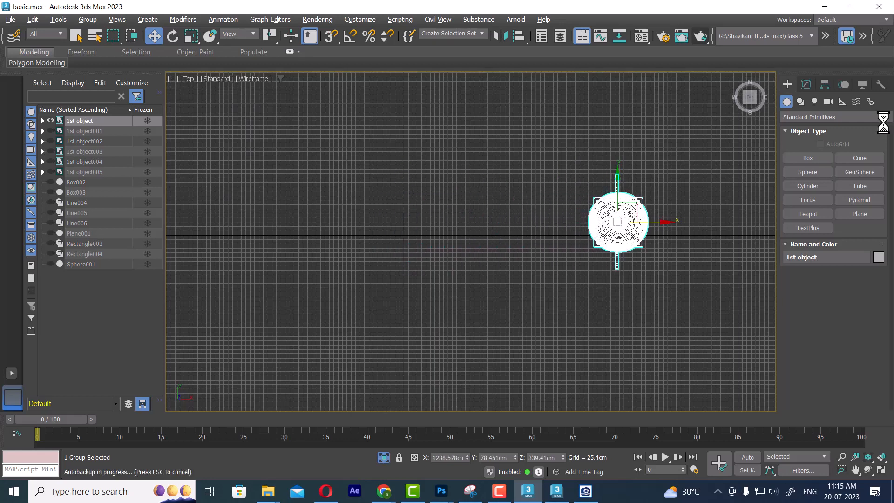
Move only the trophy's pivot along X to about 702 cm, away from the model, and turn on snapping
left_click(824, 85)
left_click(838, 159)
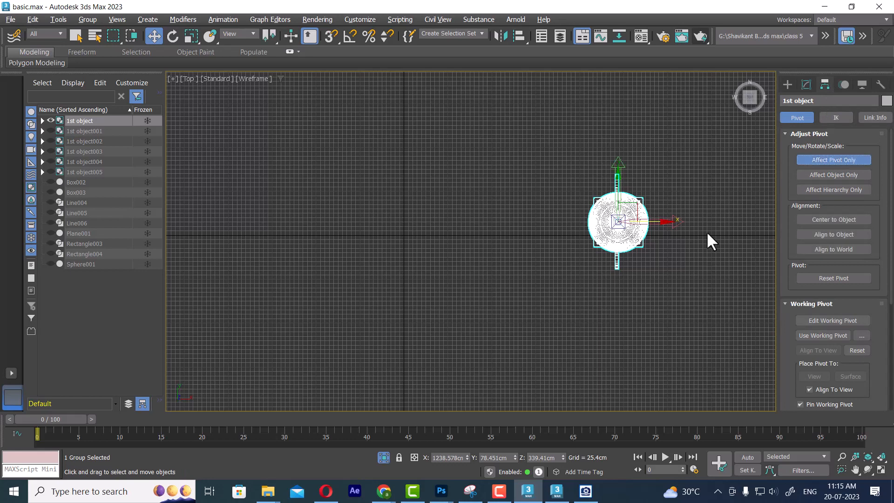
left_click_drag(670, 223, 576, 221)
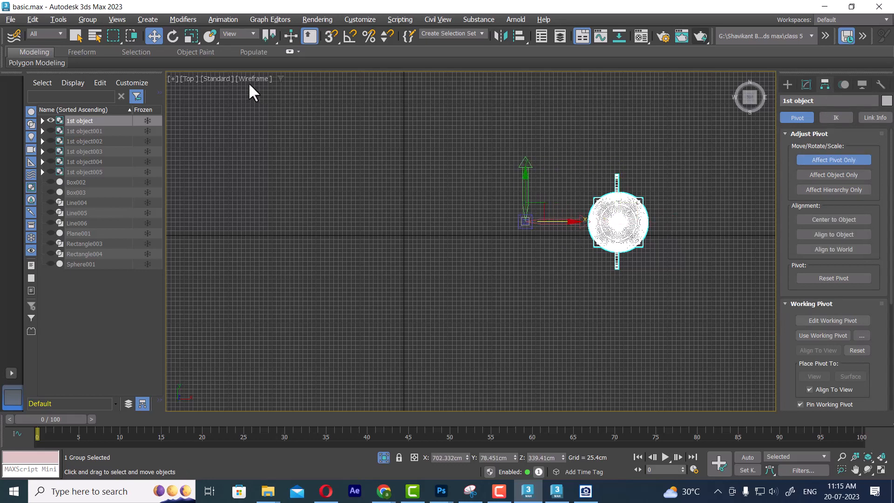
left_click(331, 35)
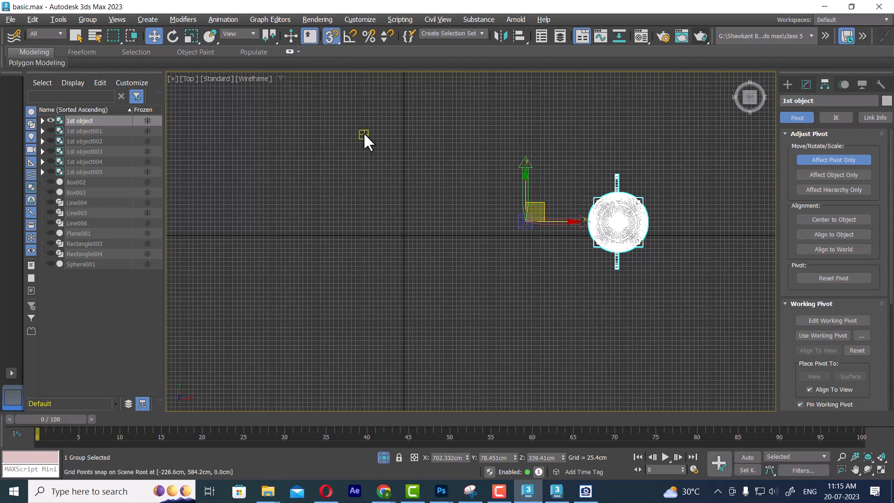
left_click(833, 160)
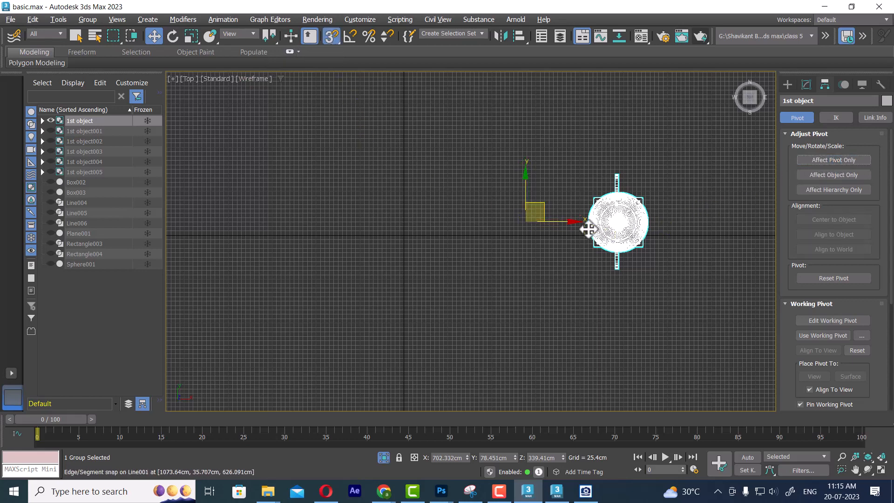
Center the trophy's pivot to the object and leave pivot-only adjustment
left_click(845, 159)
left_click(841, 220)
scroll(532, 236, "up", 4)
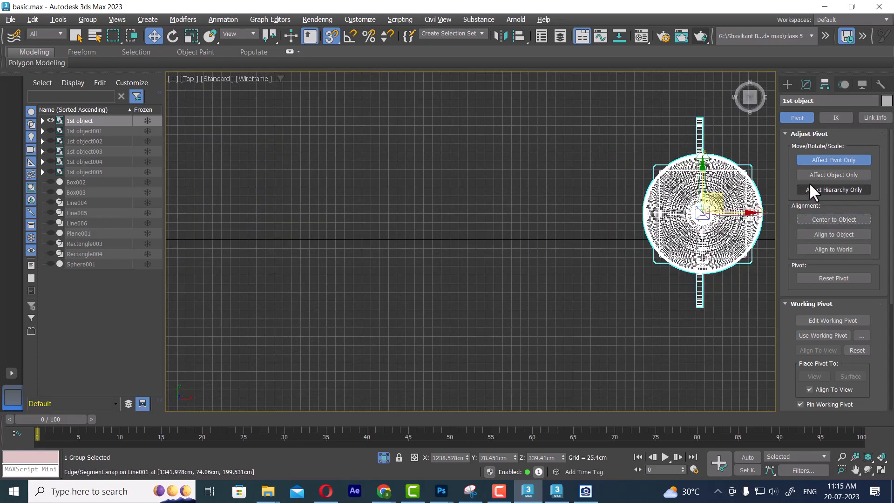
left_click(833, 160)
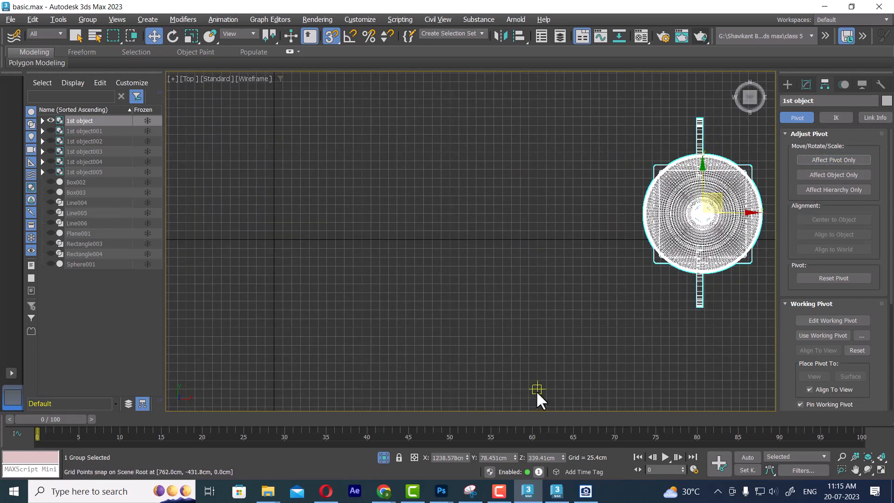
Move the trophy near the world origin with snapping turned off, at about X 60 cm and Y 1 cm
left_click_drag(725, 200, 343, 226)
key("s")
scroll(343, 233, "up", 5)
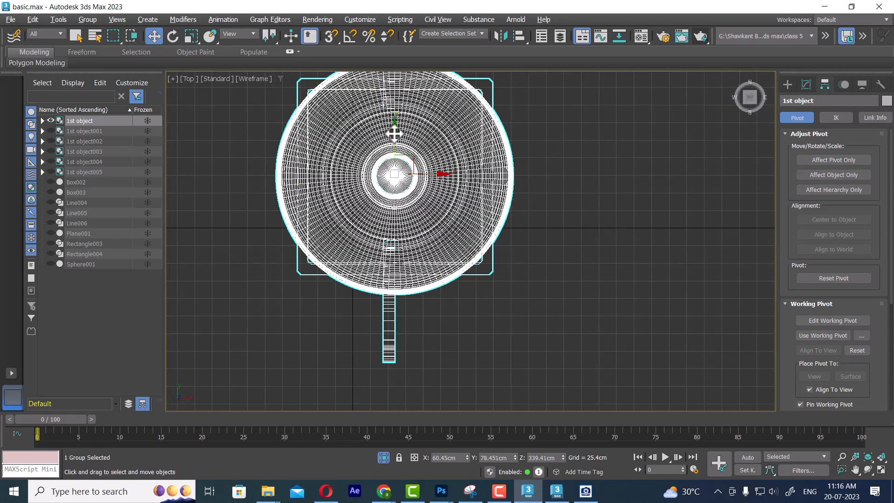
left_click_drag(393, 134, 408, 198)
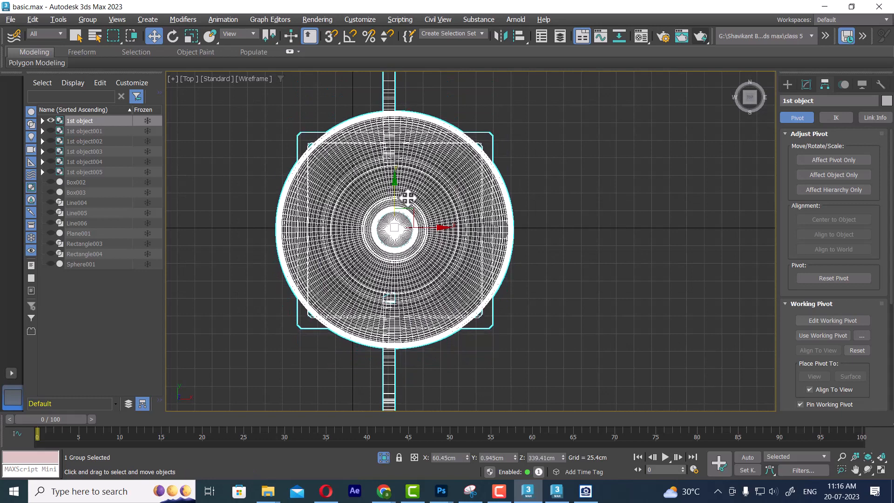
Move the trophy along the X axis away from the origin, to about 877 cm
scroll(463, 262, "down", 2)
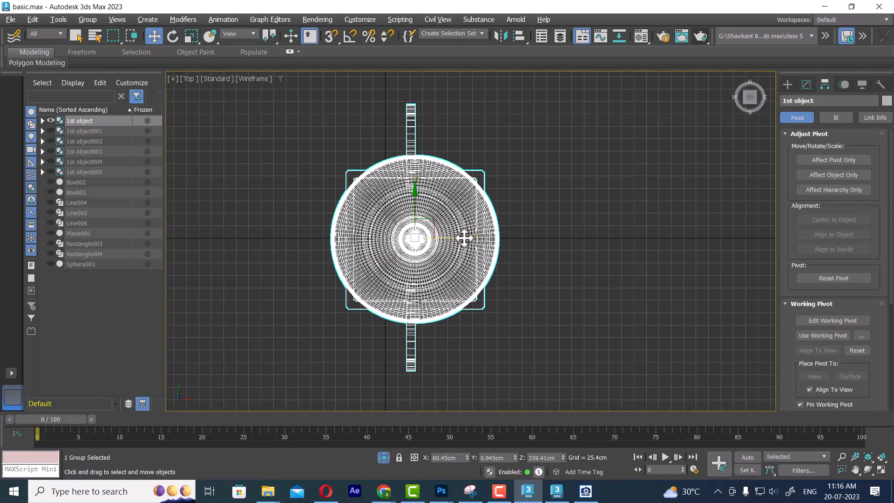
left_click_drag(464, 238, 749, 239)
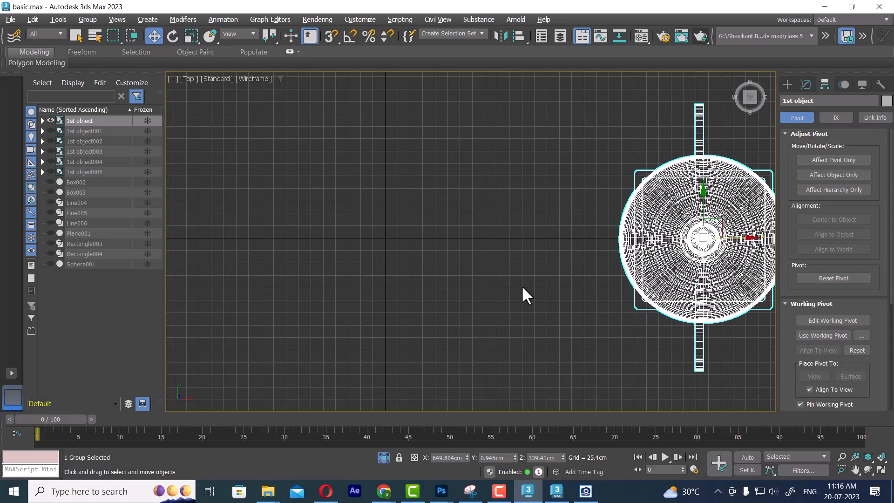
scroll(526, 296, "down", 2)
left_click_drag(698, 251, 774, 249)
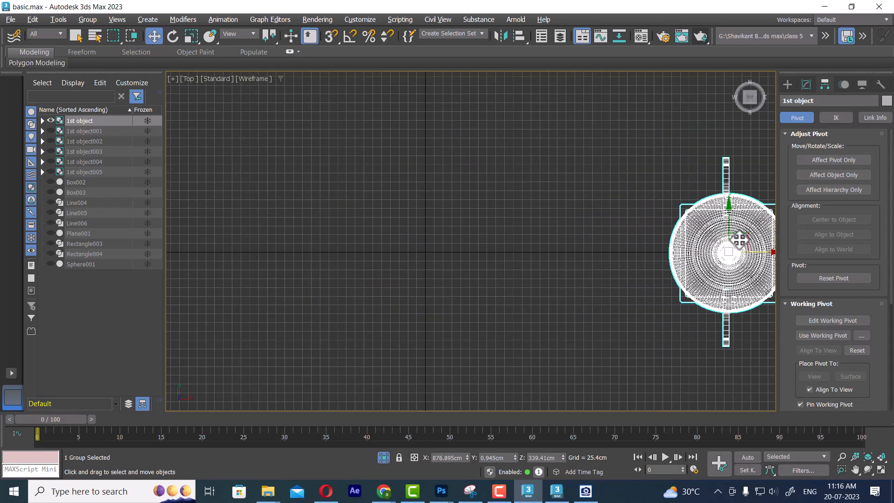
Enter pivot-only adjustment for the trophy, turn on snapping, and limit the active snaps to grid points only
left_click(846, 163)
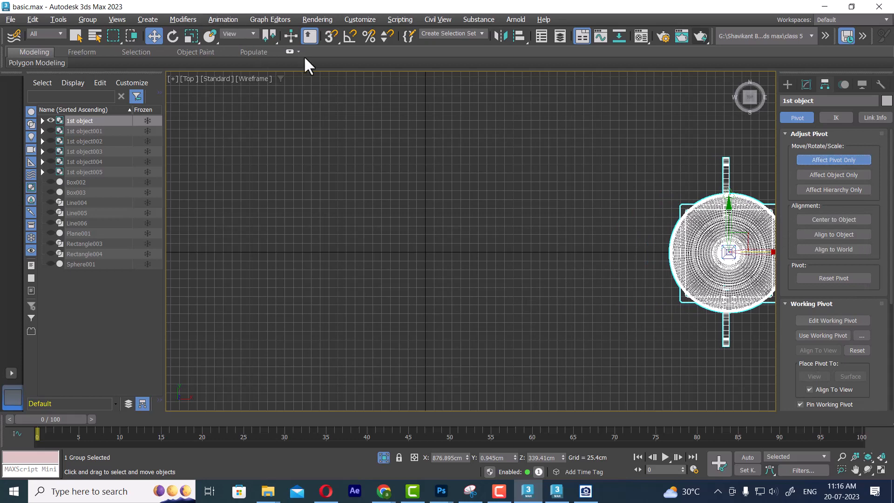
left_click(331, 36)
right_click(331, 36)
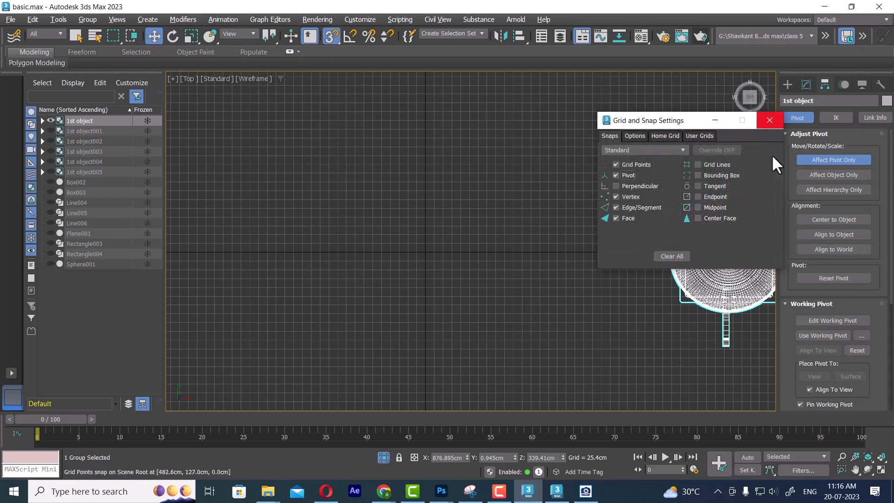
left_click_drag(682, 121, 374, 40)
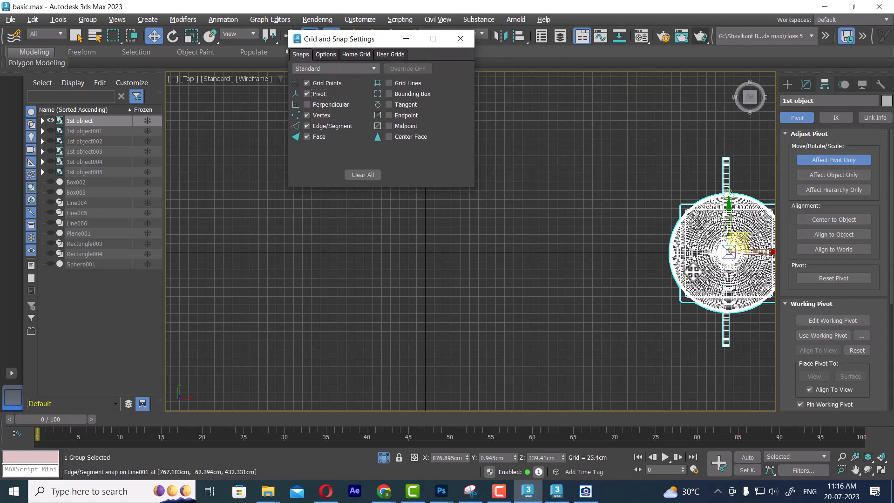
left_click_drag(768, 255, 735, 253)
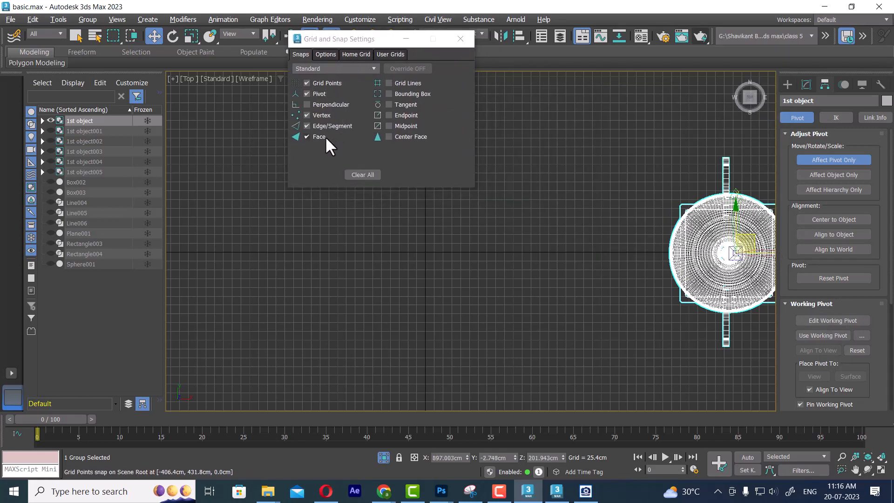
left_click(320, 94)
left_click(321, 115)
left_click(326, 126)
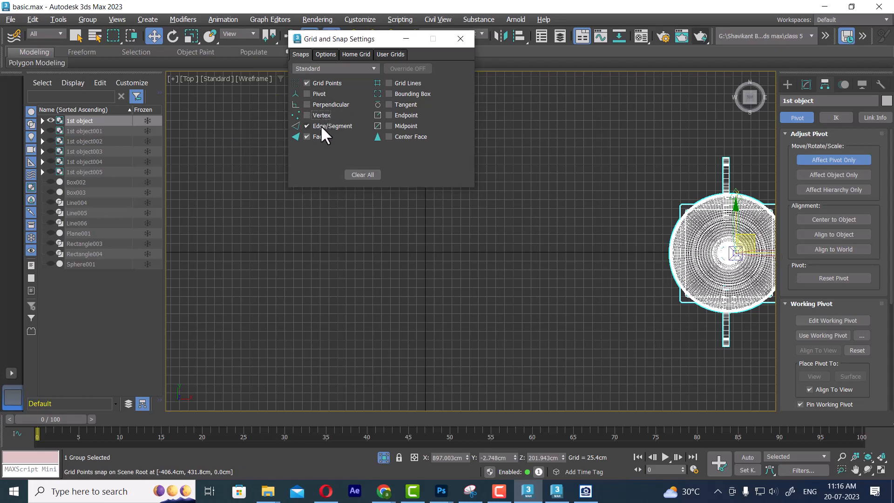
left_click(319, 136)
Snap the trophy's pivot to the world origin, leave pivot-only adjustment, and close the snap settings
left_click_drag(738, 251, 425, 253)
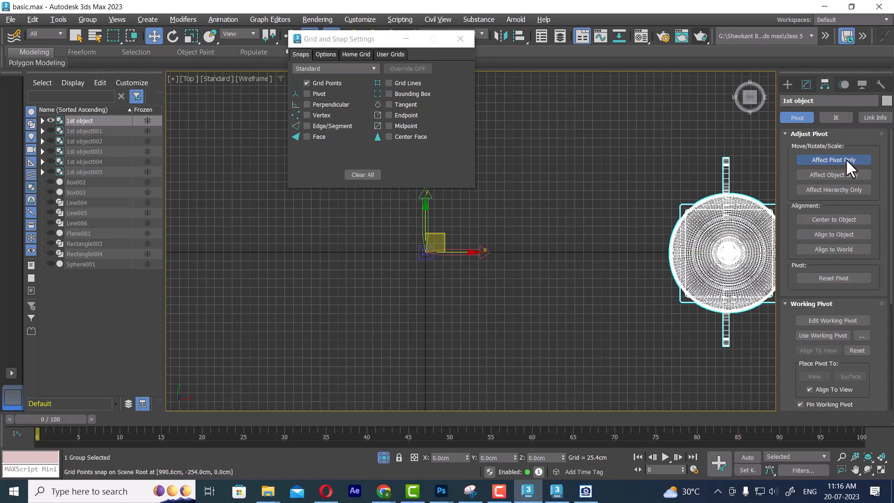
left_click(843, 161)
left_click(460, 38)
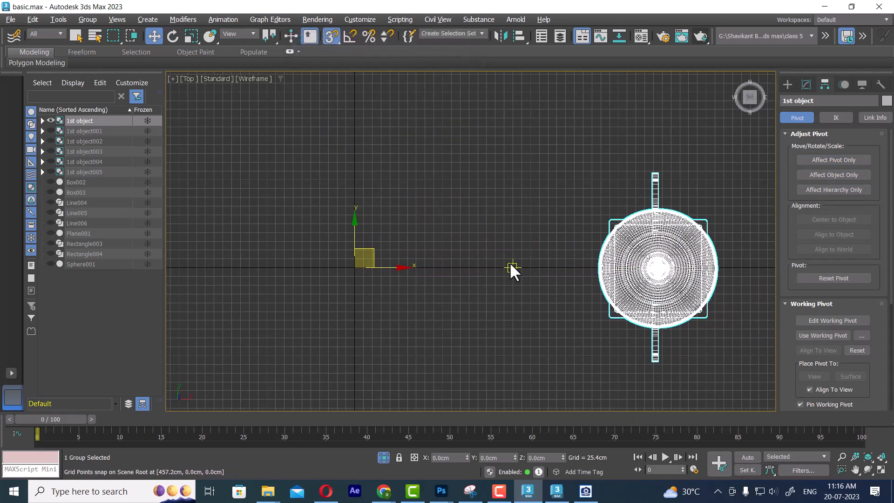
In the Perspective view, set up and preview a six-copy array of the trophy, using rotation totals with 33 degrees about X
key("p")
key("ctrl+shift+z")
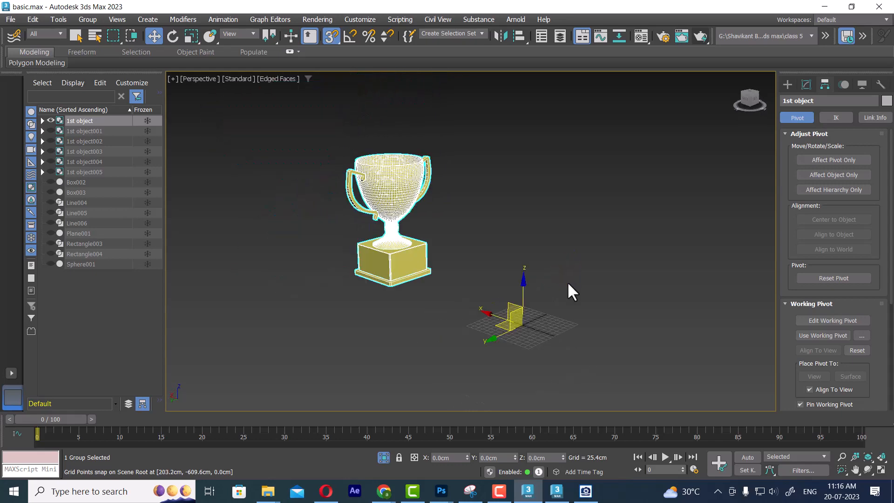
left_click(31, 20)
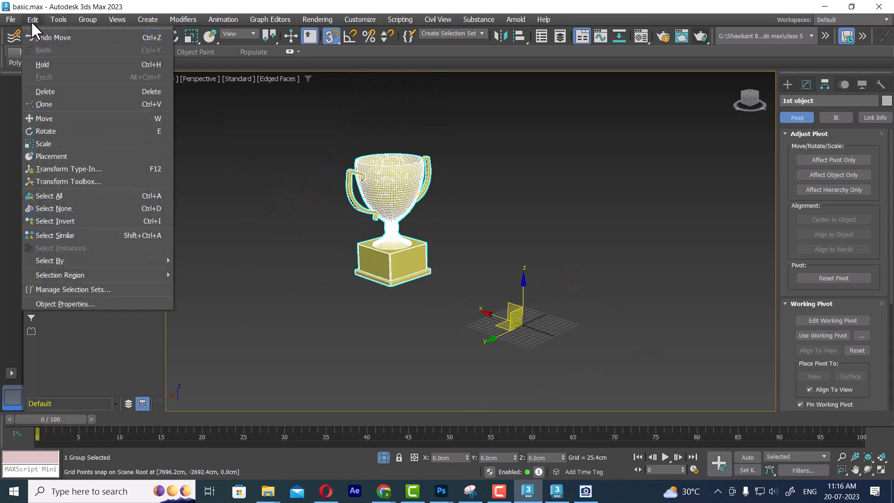
mouse_move(57, 23)
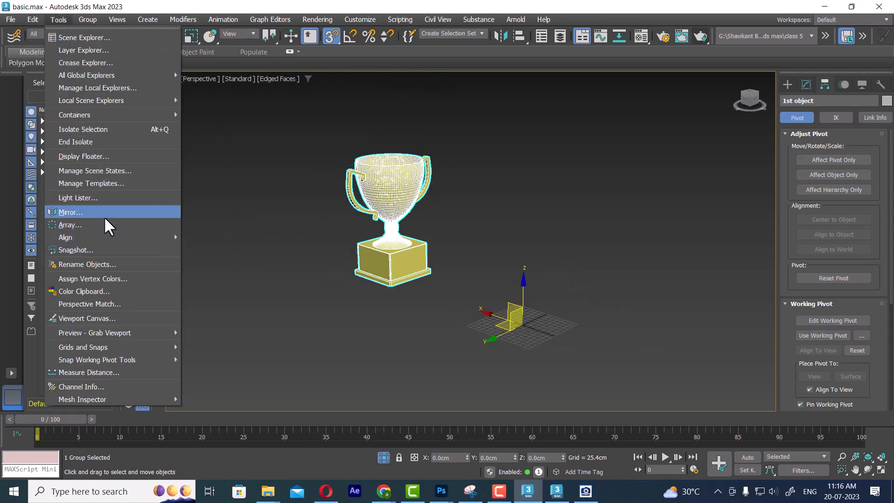
left_click(70, 225)
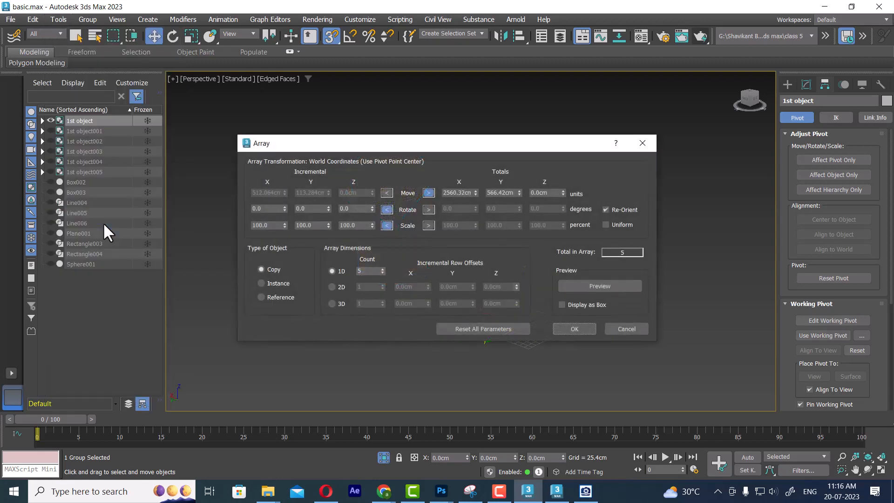
left_click_drag(433, 149, 582, 63)
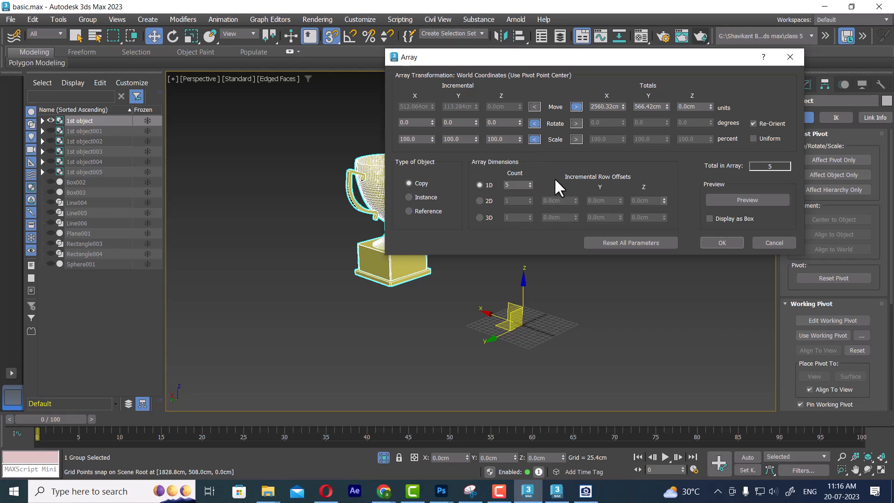
left_click(577, 123)
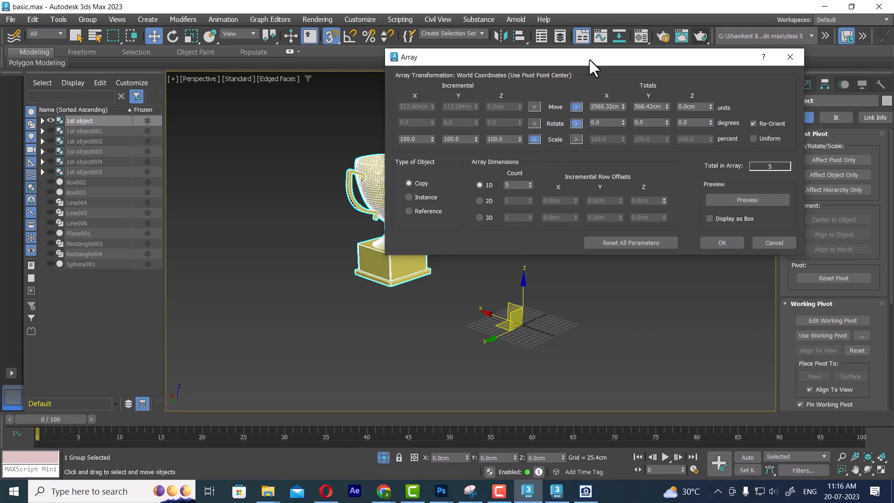
left_click_drag(590, 59, 114, 104)
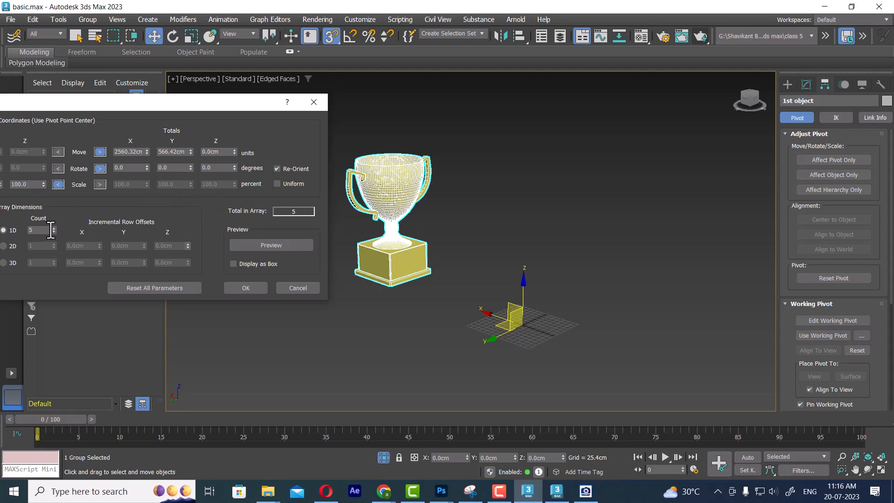
mouse_move(146, 166)
left_mouse_down()
mouse_move(144, 120)
mouse_move(138, 172)
left_mouse_up()
left_click(278, 247)
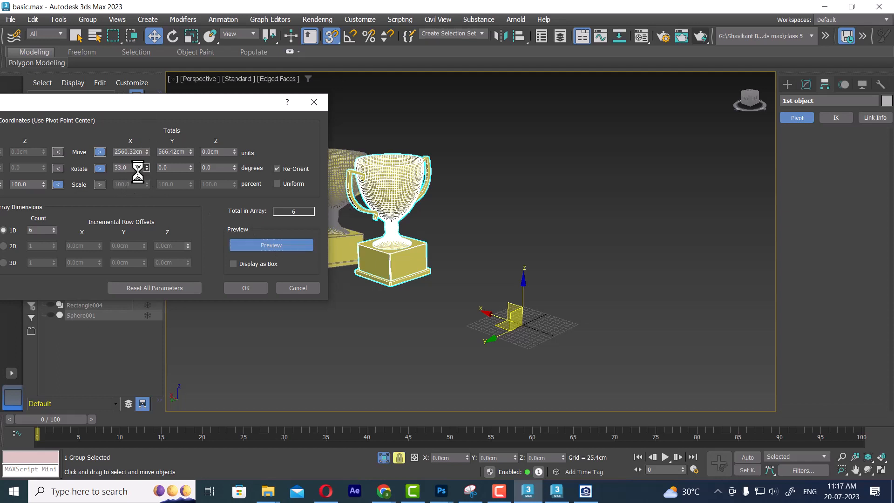
Specify the array's movement incrementally and set its total rotation to 0 about X and 111 degrees about Y
right_click(147, 166)
left_click(190, 165)
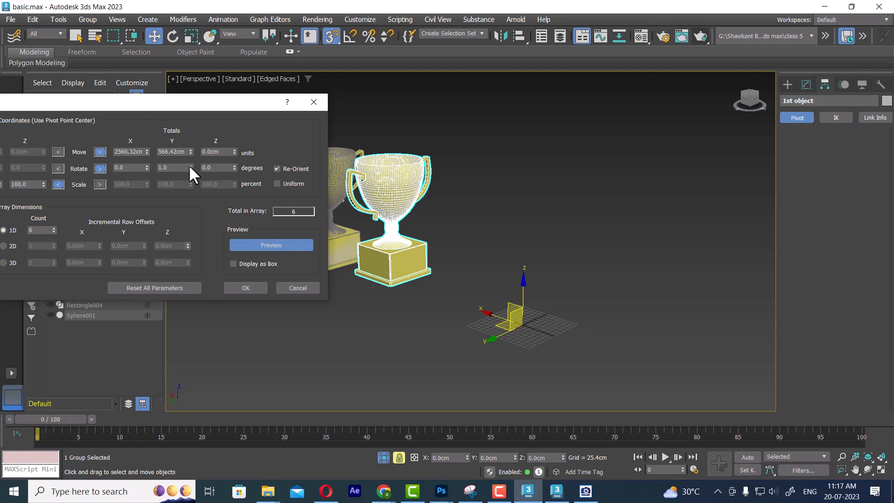
left_click(190, 165)
left_click(191, 165)
left_click(191, 165)
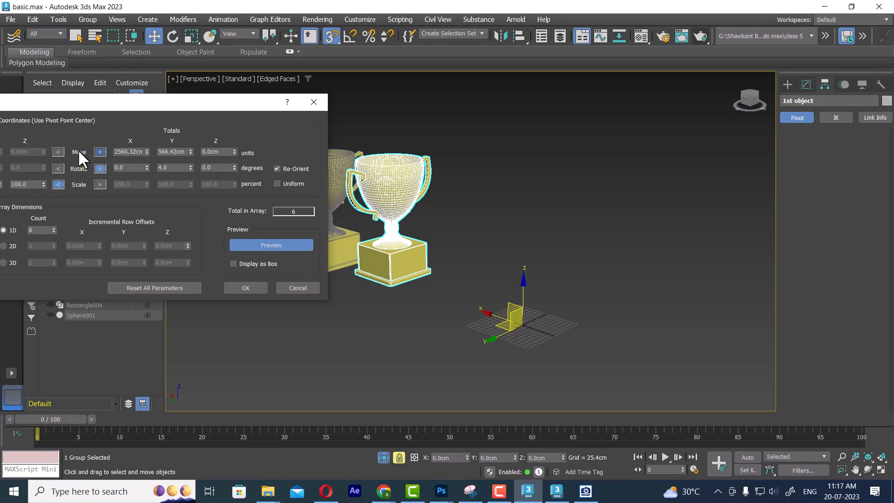
left_click(58, 152)
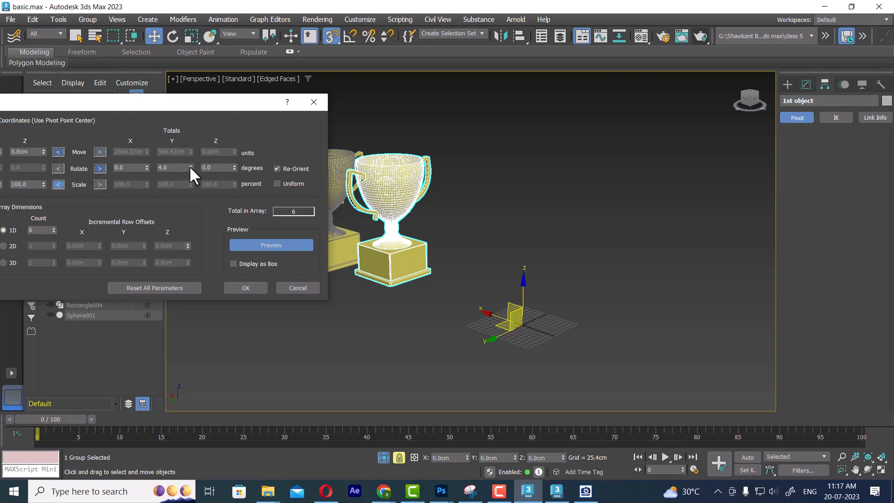
left_click_drag(189, 166, 747, 121)
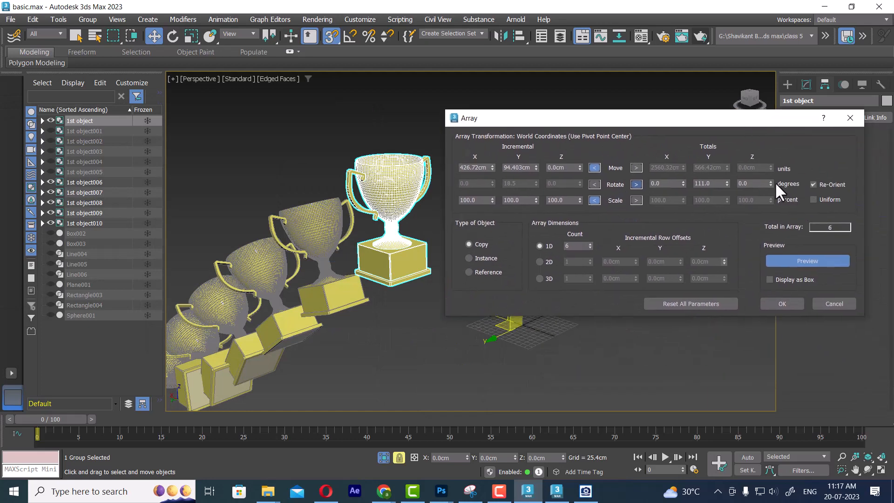
Reset the array's total Y rotation to 0, set its total Z rotation to 360 degrees, and refresh the preview
right_click(725, 183)
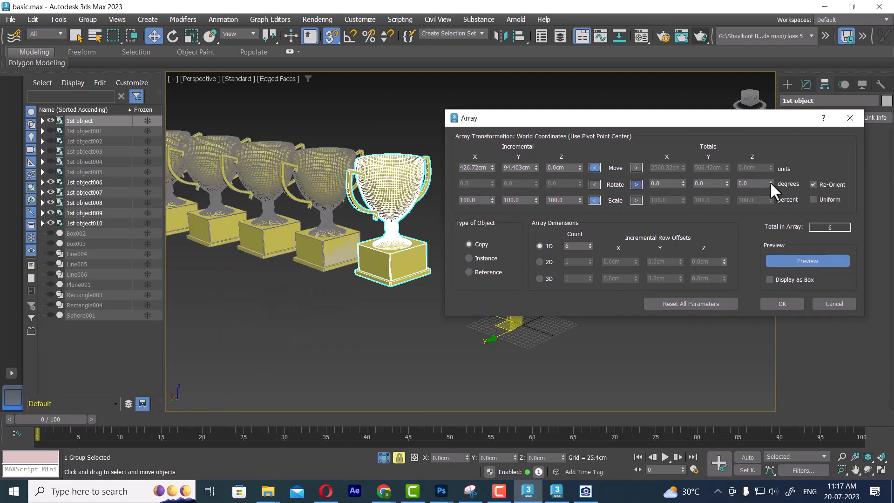
left_click_drag(770, 181, 797, 66)
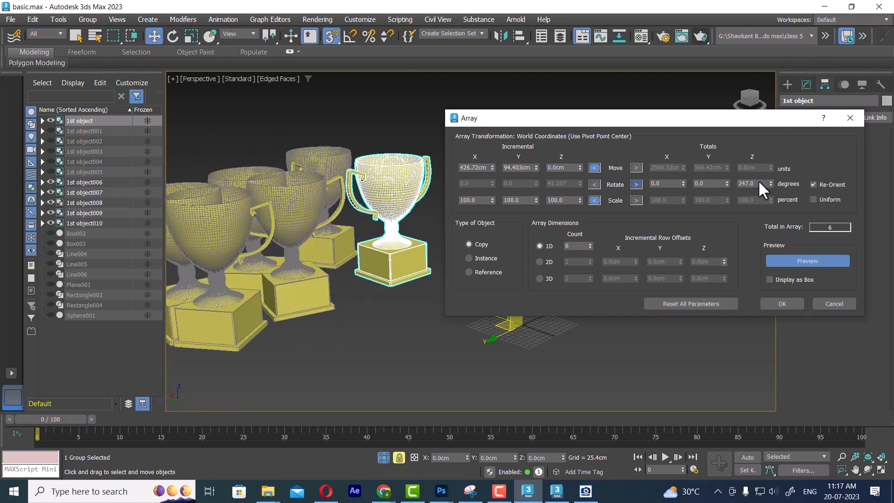
double_click(739, 183)
type("360")
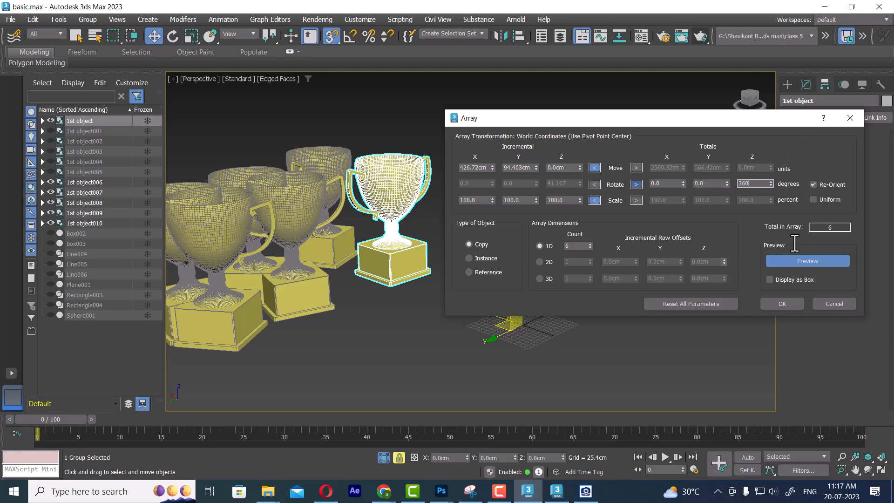
left_click(810, 262)
left_click(815, 263)
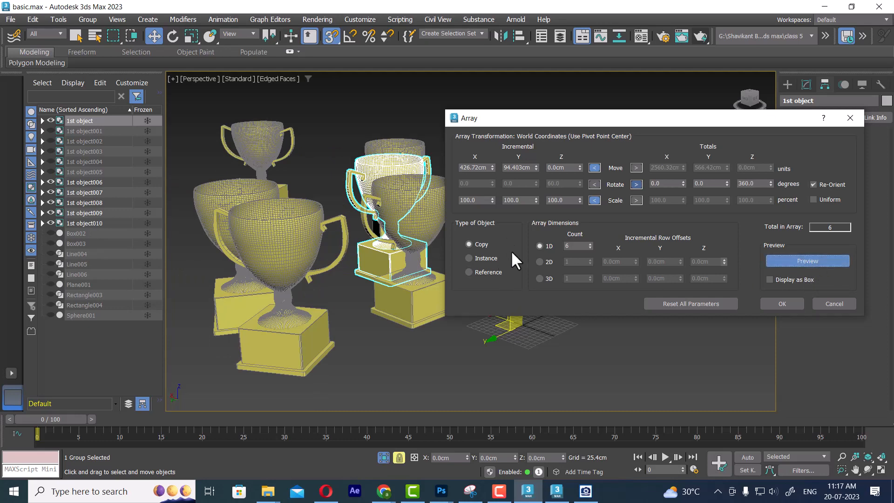
Create the six-trophy array, check it from above, and undo it
left_click(773, 304)
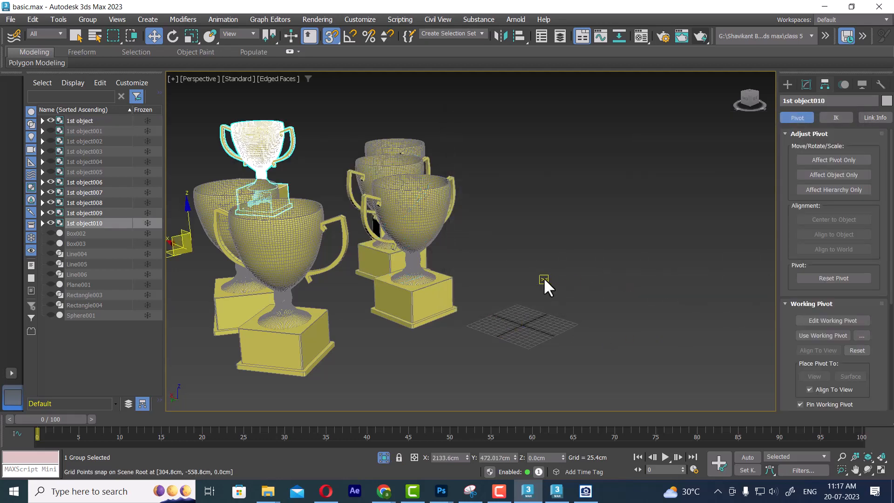
middle_click_drag(543, 277, 520, 356, "alt")
scroll(520, 356, "down", 3)
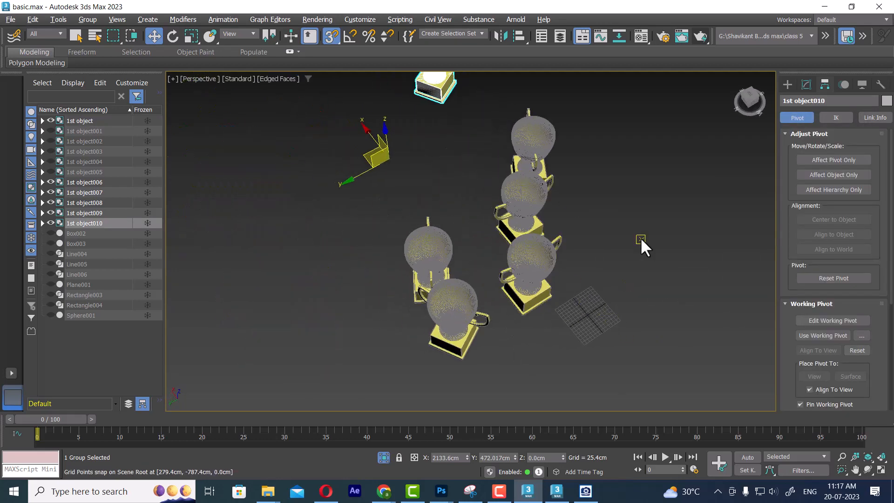
key("ctrl+z")
left_click(617, 307)
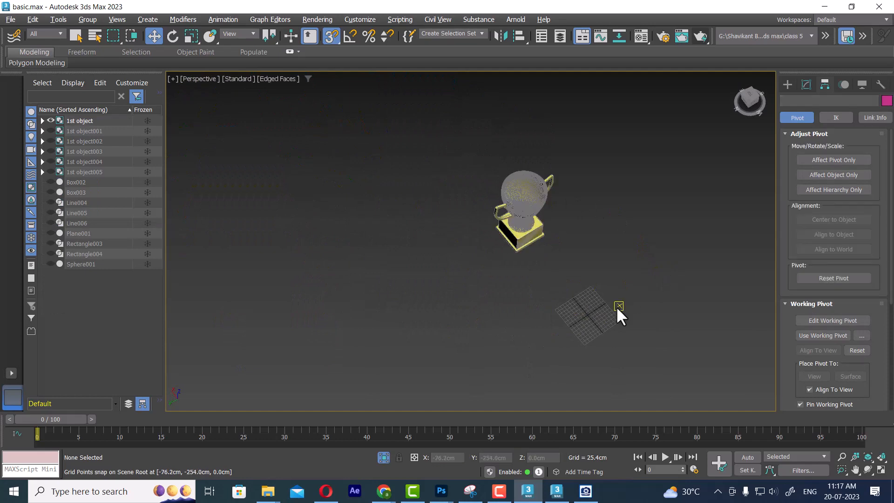
Array the trophy around its pivot as six copies, with 0 cm movement and a 360-degree total Z rotation
left_click(535, 242)
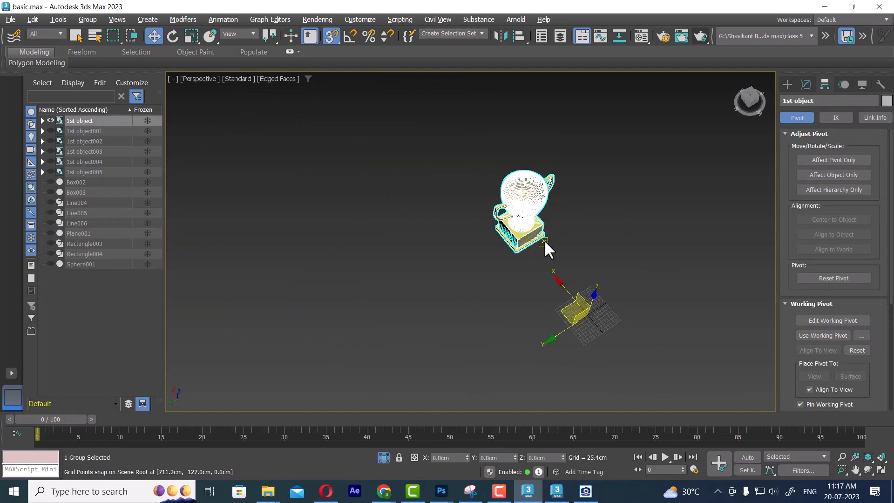
left_click(31, 20)
left_click(59, 20)
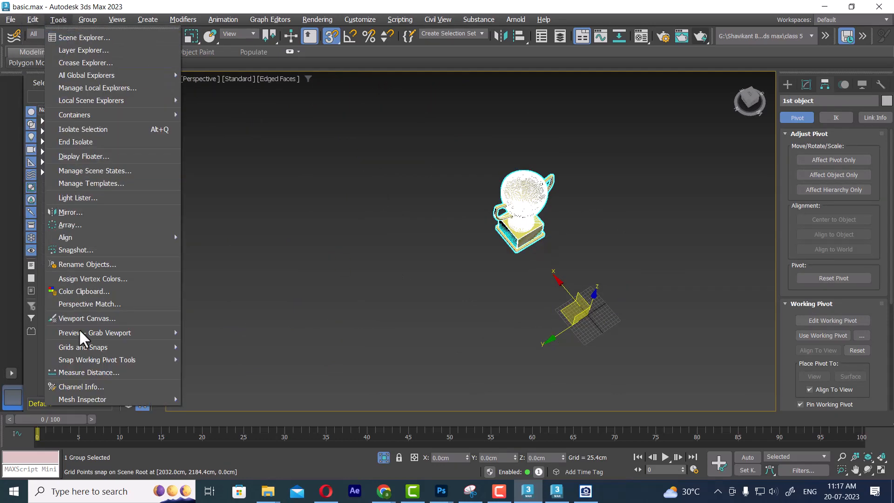
left_click(110, 227)
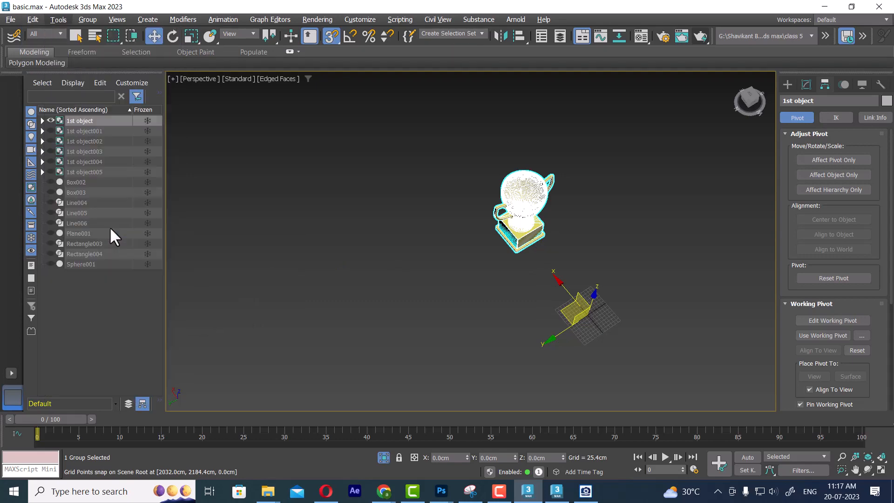
left_click_drag(426, 150, 228, 74)
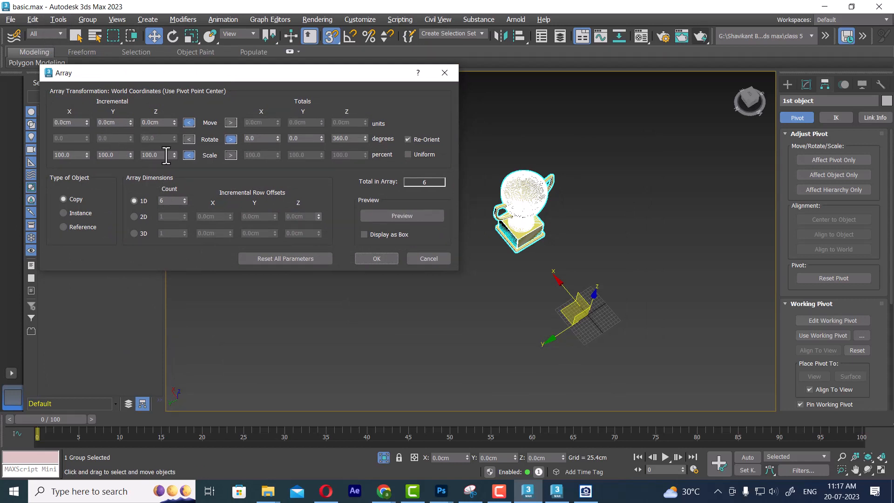
left_click(394, 214)
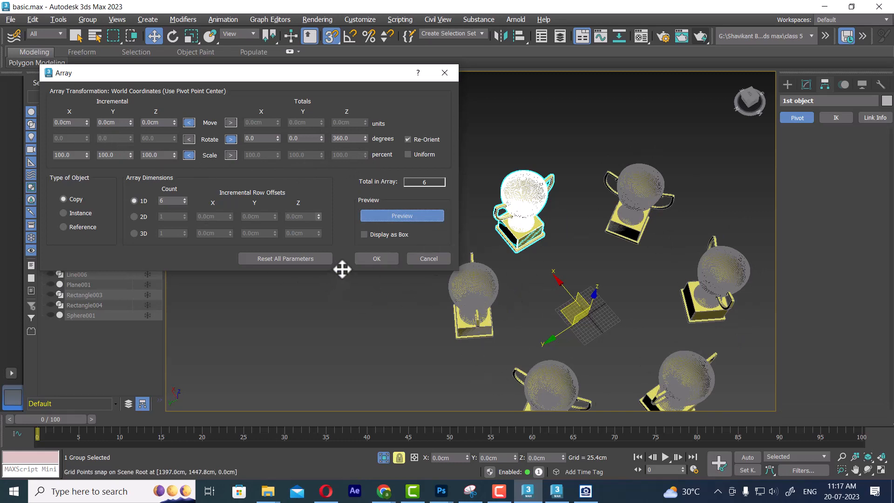
left_click(375, 259)
Examine the circular arrangement of trophies, and check the session topic outline in ACDSee Quick View
middle_click_drag(611, 251, 640, 229, "alt")
scroll(531, 210, "up", 3)
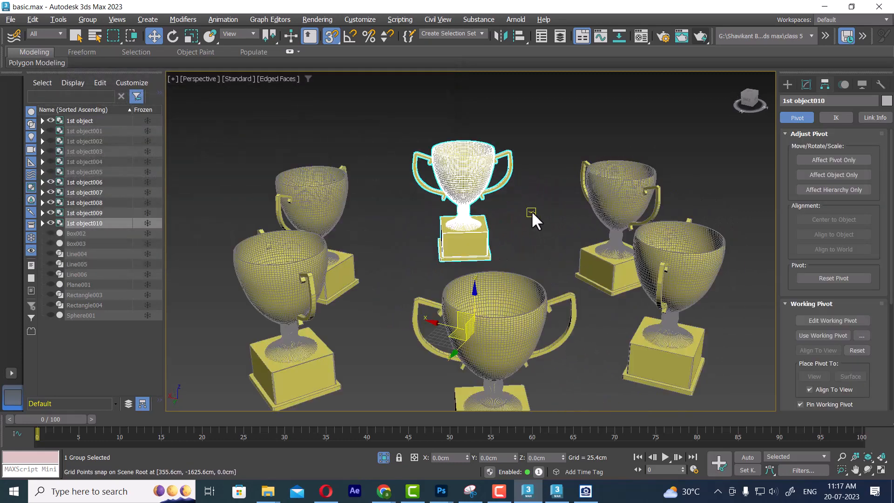
scroll(554, 209, "down", 2)
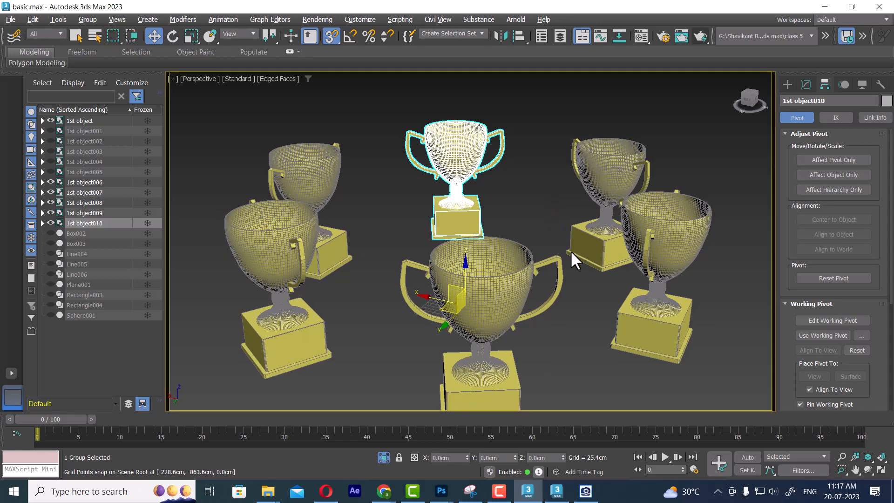
scroll(570, 252, "down", 2)
middle_click_drag(571, 257, 536, 257)
left_click(586, 491)
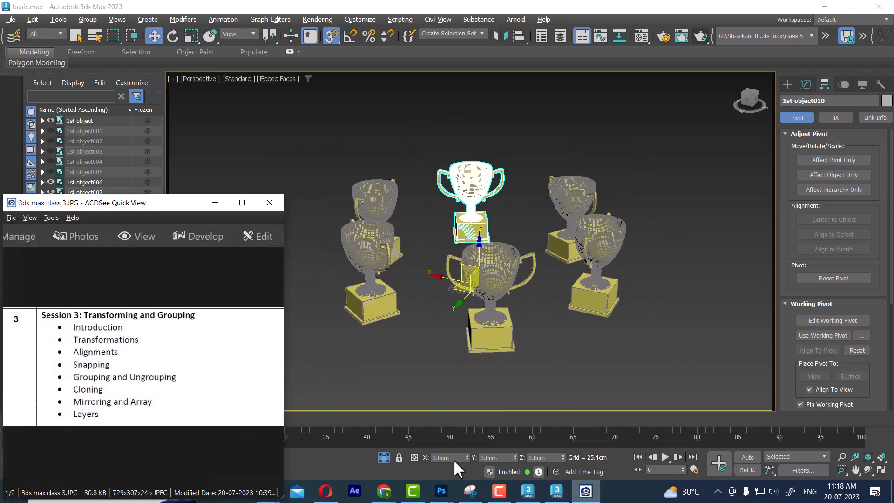
left_click(215, 203)
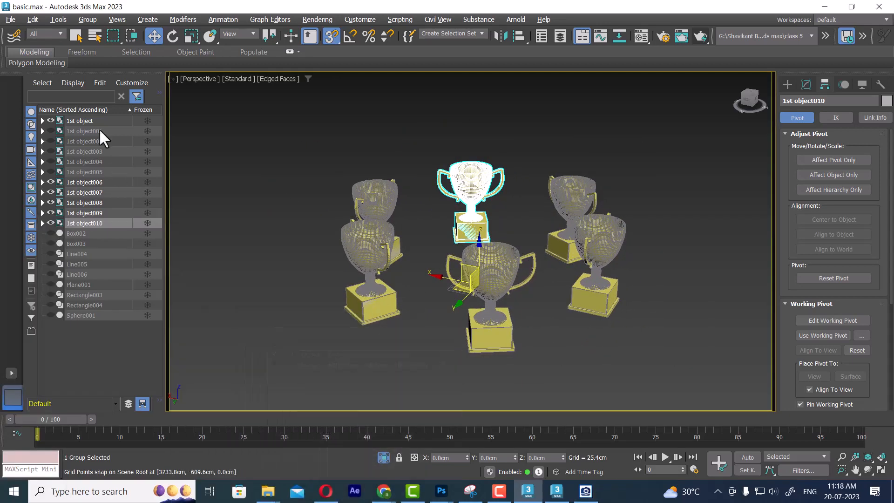
Show the Layer Explorer and select all six trophies of the circular array in the perspective view
left_click(80, 120)
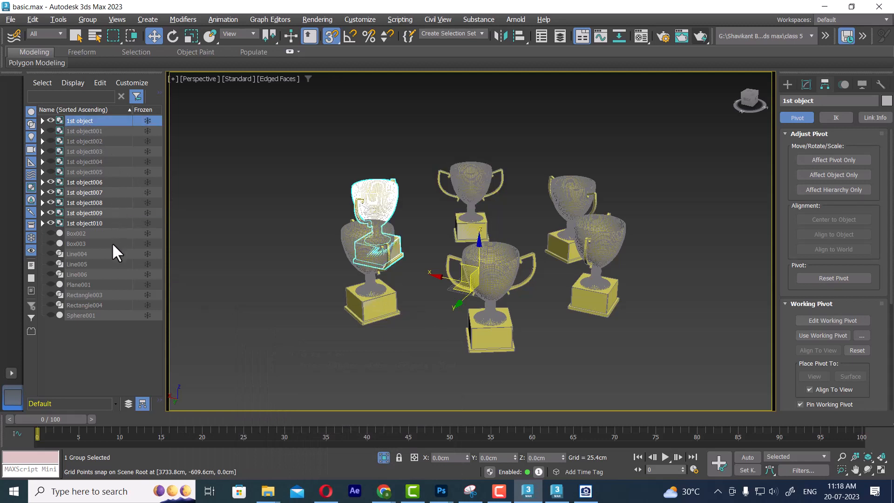
left_click(559, 36)
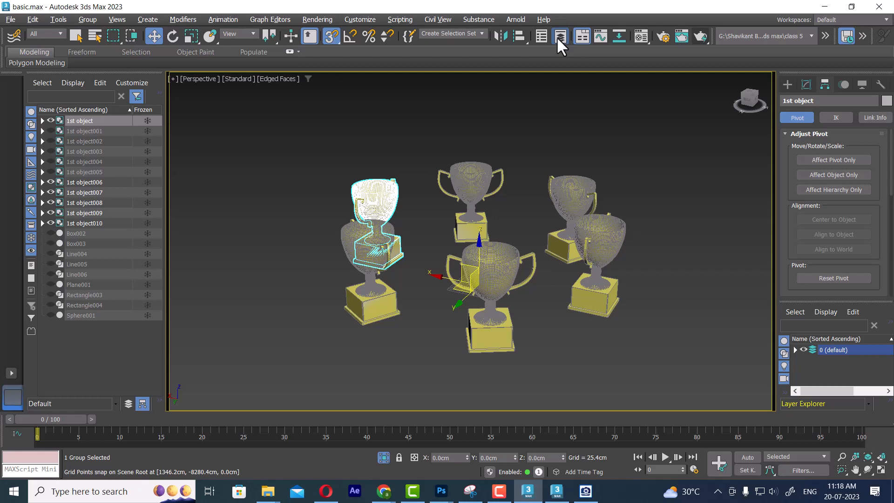
left_click_drag(648, 150, 316, 364)
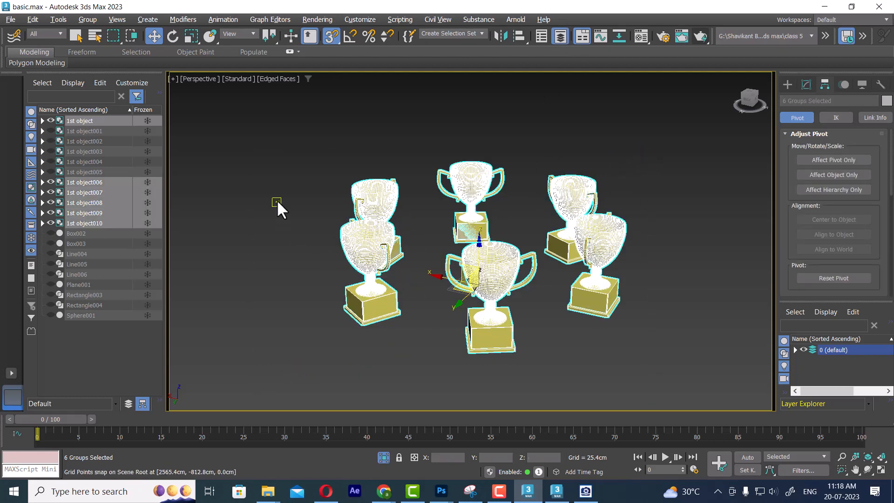
left_click(556, 34)
Toggle the visibility of layer 0 (default) off and on to demonstrate hiding the trophies it holds
left_click(802, 349)
left_click(802, 349)
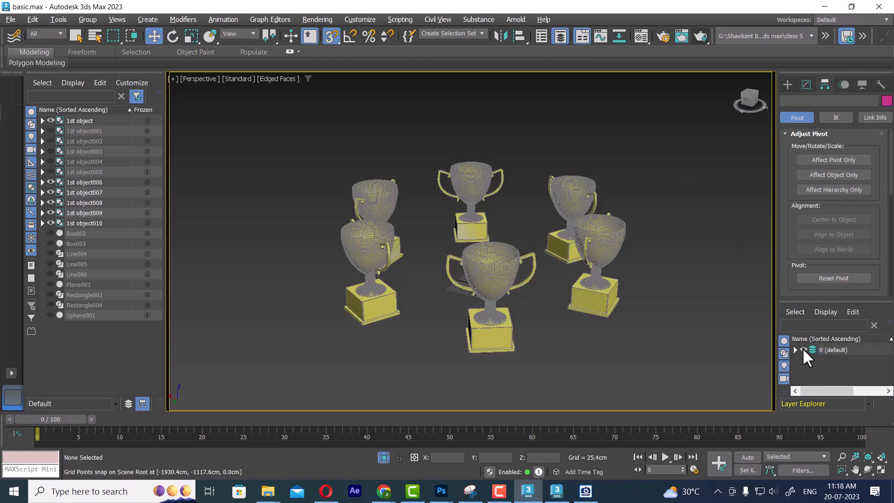
left_click(803, 348)
left_click(802, 349)
left_click(820, 311)
left_click(853, 311)
left_click(801, 314)
mouse_move(811, 311)
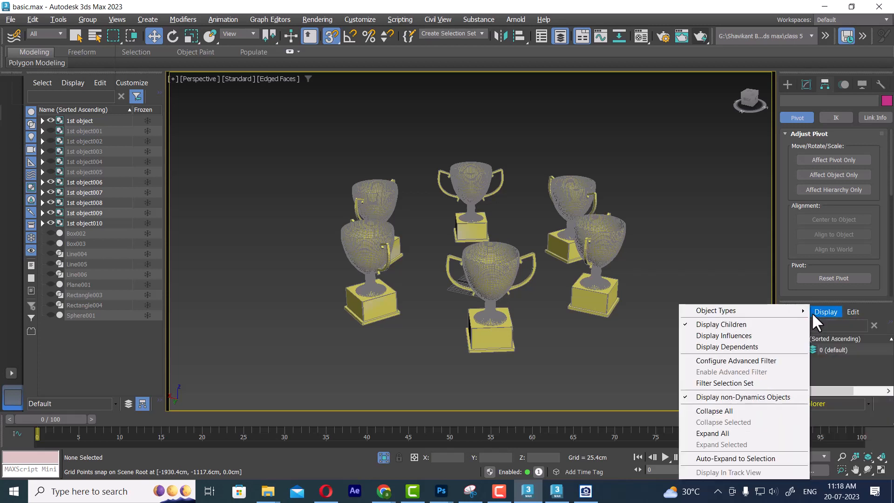
left_click(890, 321)
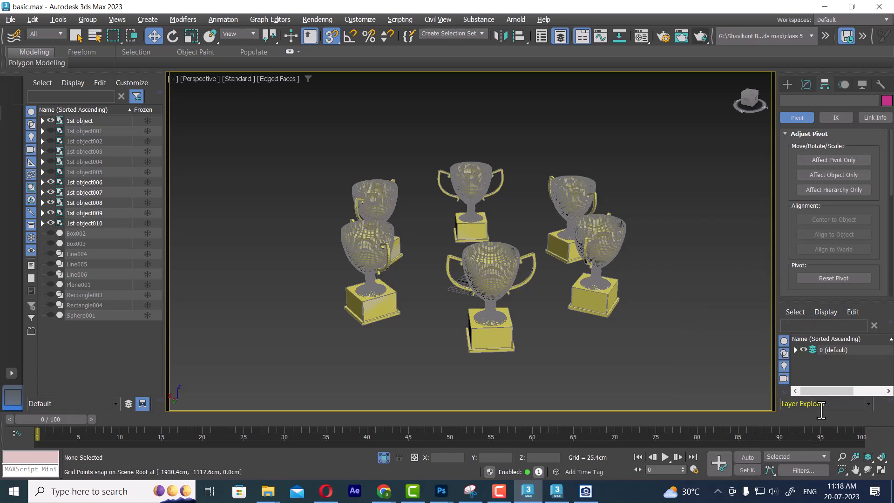
Hide and unhide layer 0 (default) again as a repeat demonstration of layer visibility
left_click(803, 347)
left_click(802, 347)
left_click(802, 347)
left_click(803, 347)
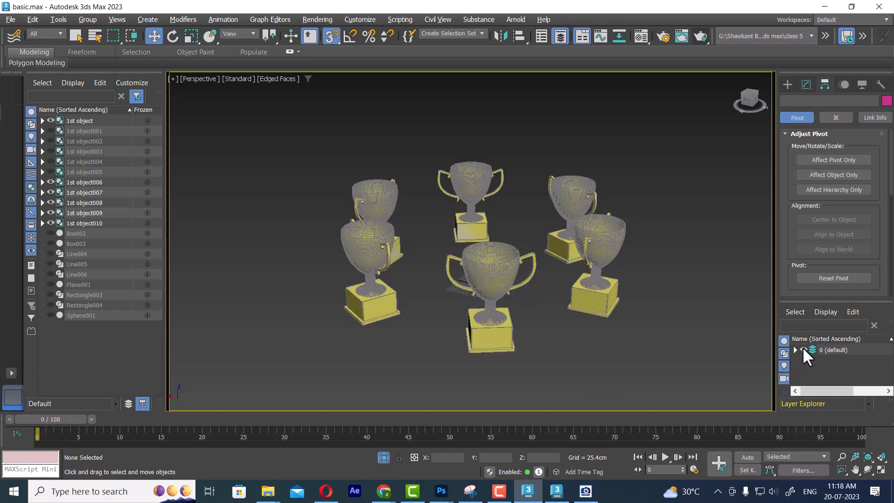
Render the perspective view of the six circularly arranged trophies in Production mode
middle_click_drag(654, 215, 629, 210)
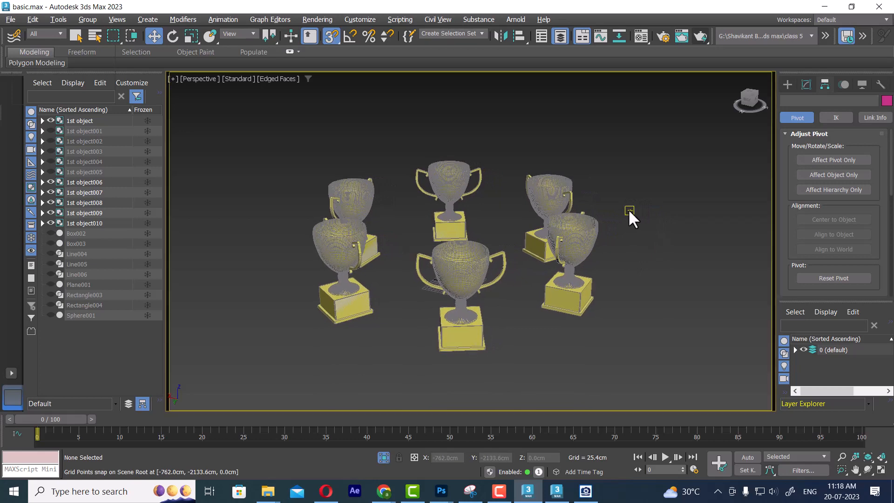
left_click(698, 35)
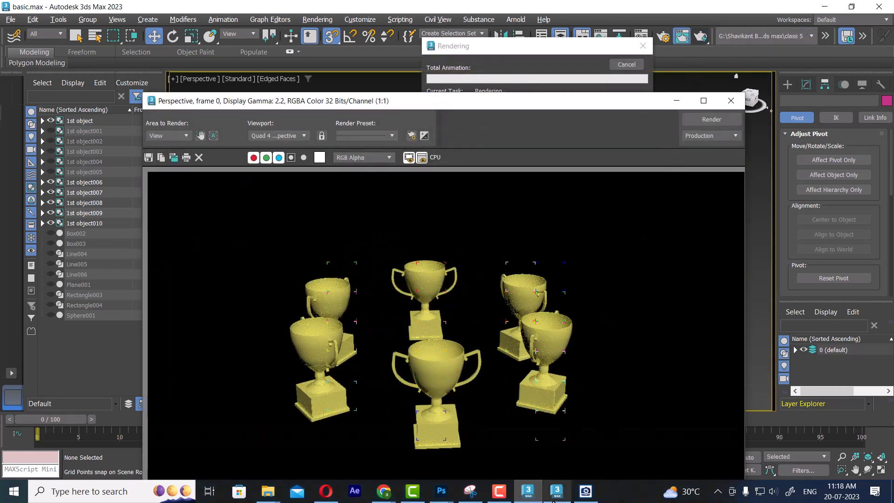